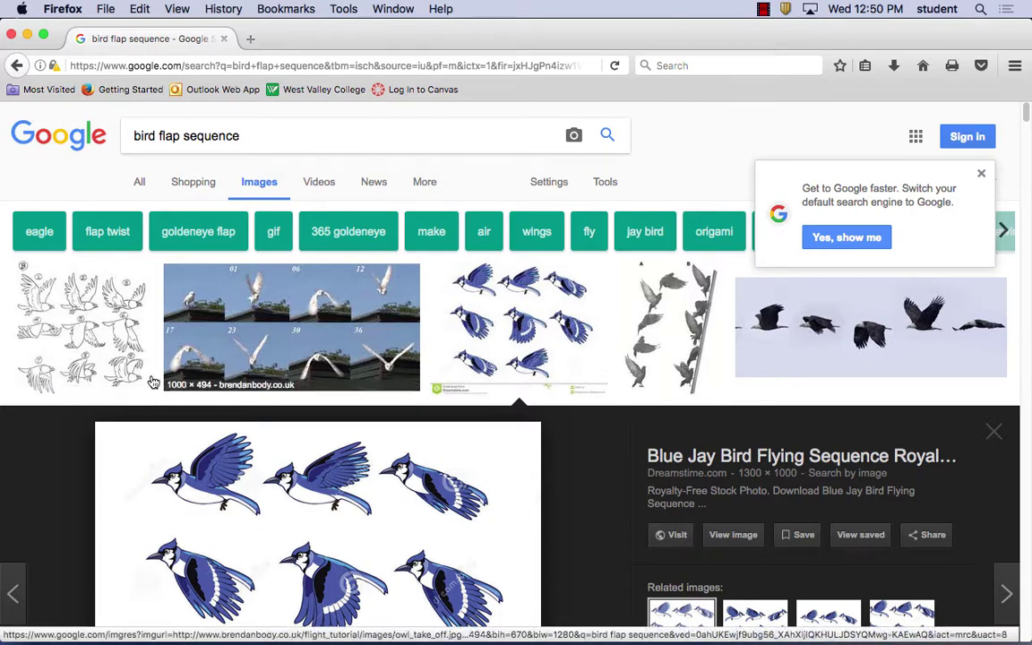
Step: Compare the hand-drawn flight cycle with the blue jay flying sequence, and copy the blue jay image
left_click(95, 319)
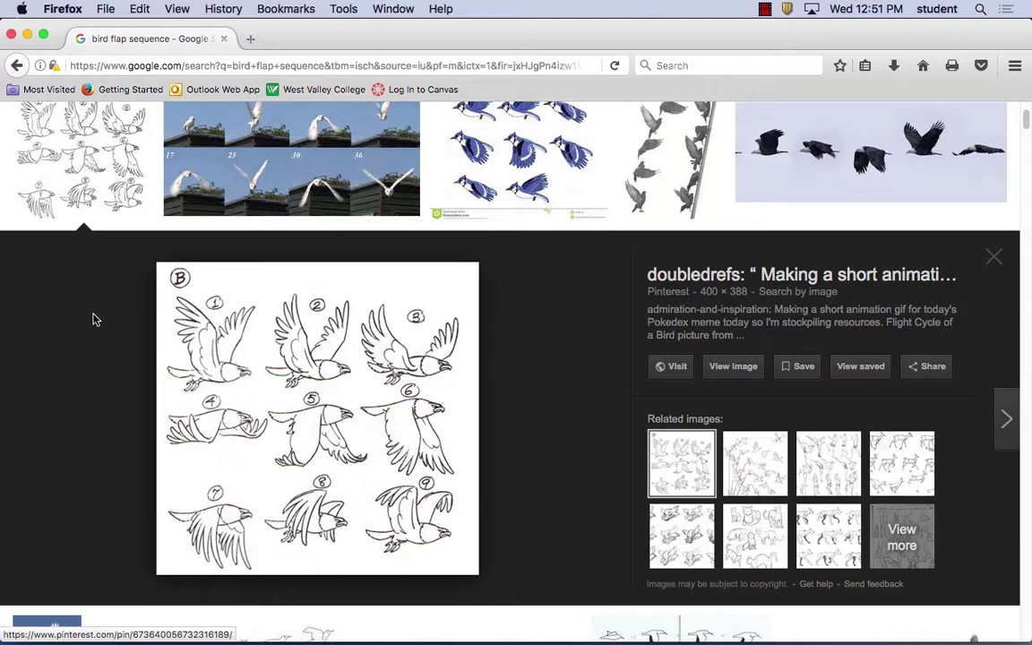
left_click(528, 131)
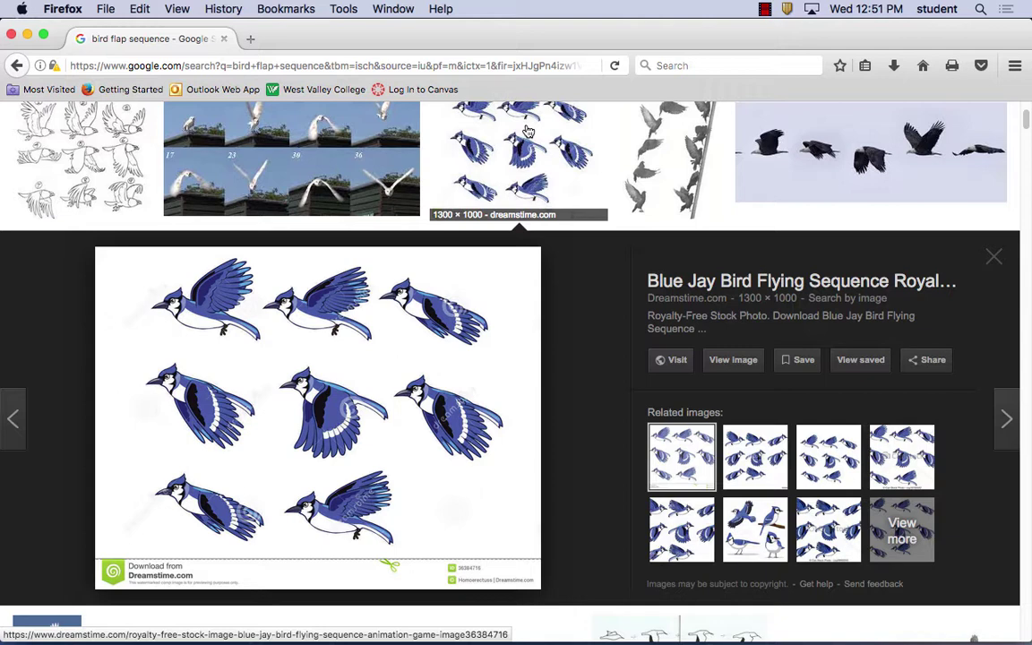
right_click(306, 368)
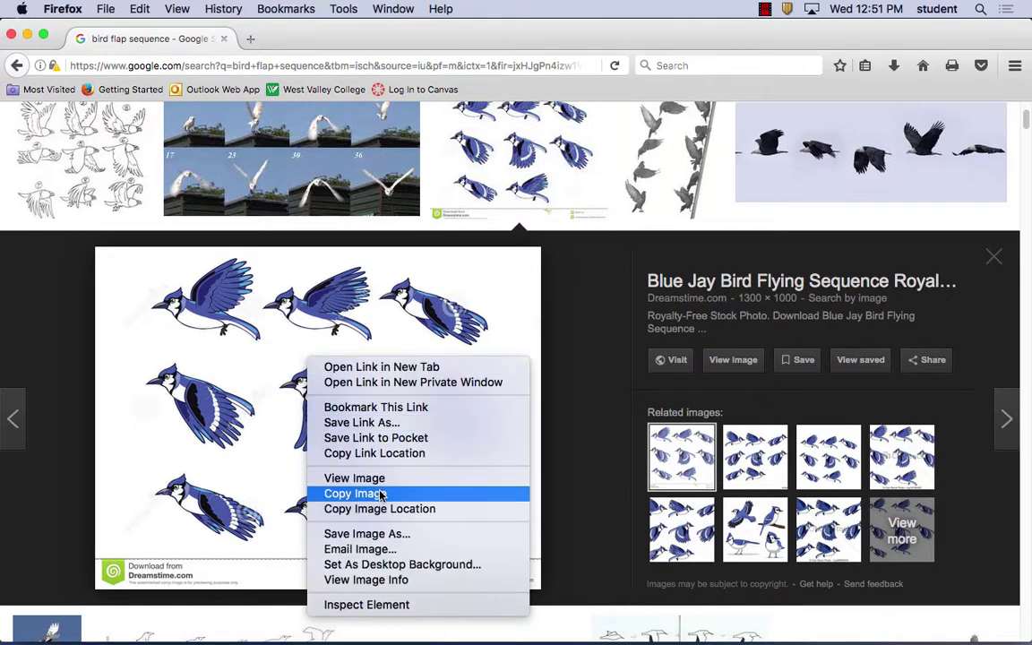
left_click(340, 493)
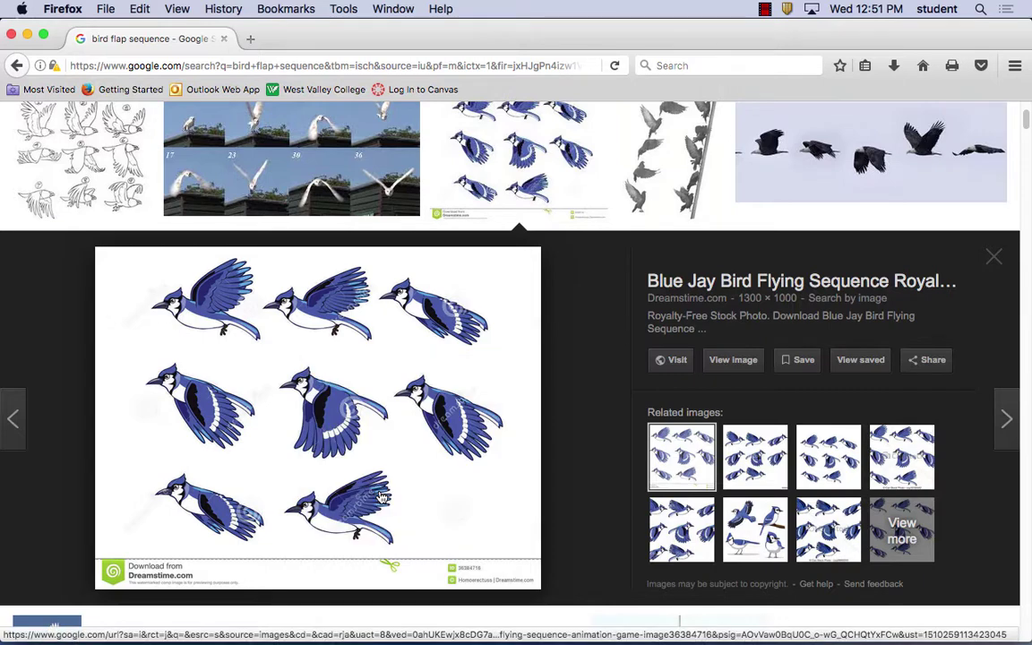
Step: Switch to Illustrator, delete the old bird artwork and close its untitled document
mouse_move(341, 641)
left_click(346, 617)
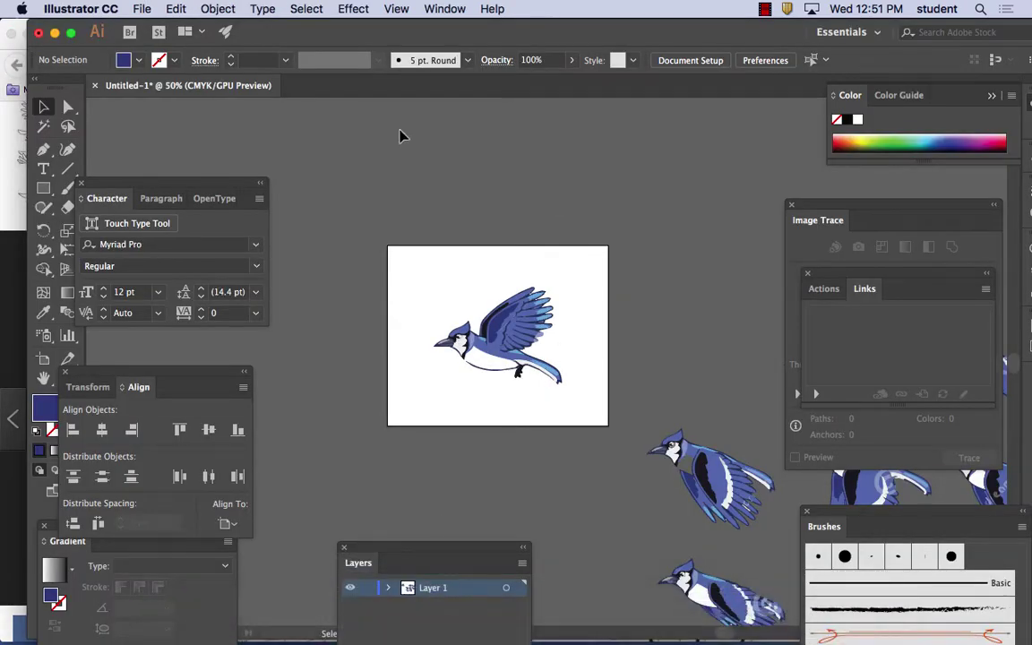
left_click(716, 506)
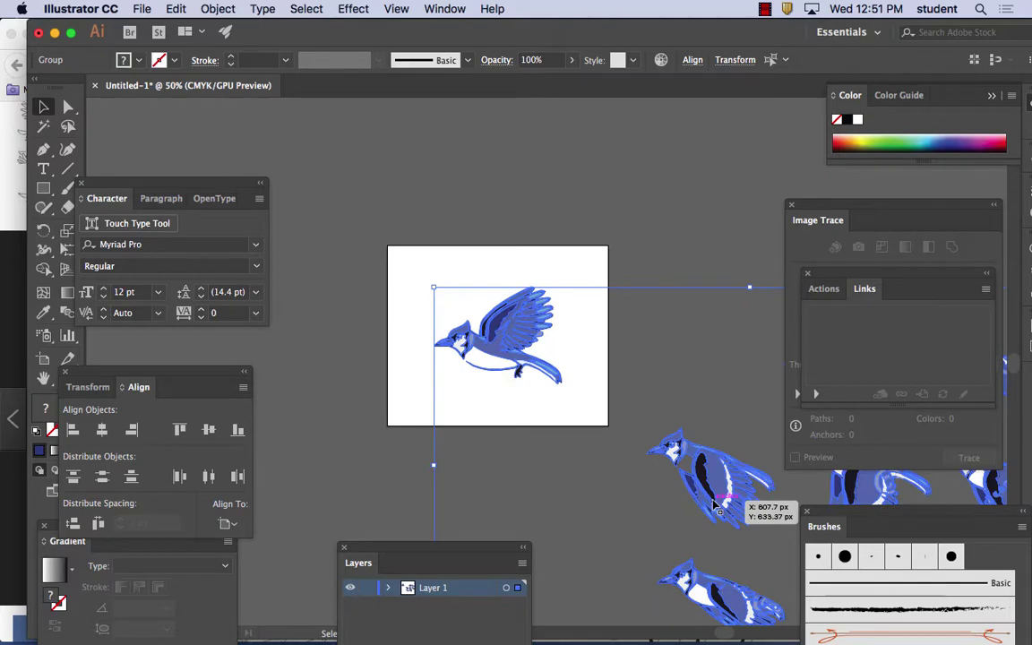
key("Delete")
key("super+minus")
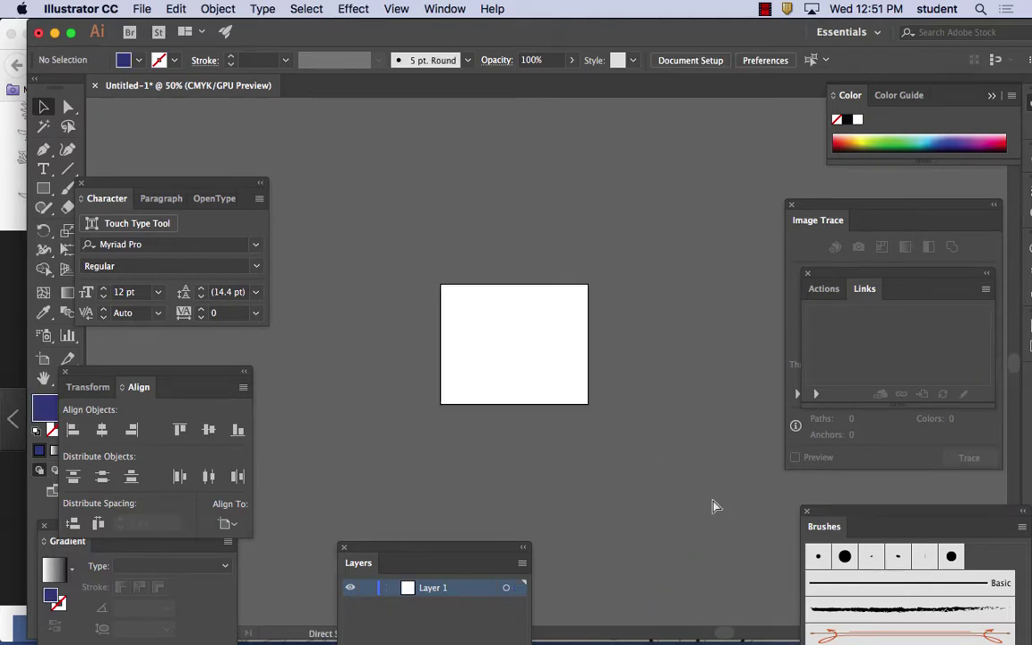
key("super+equal")
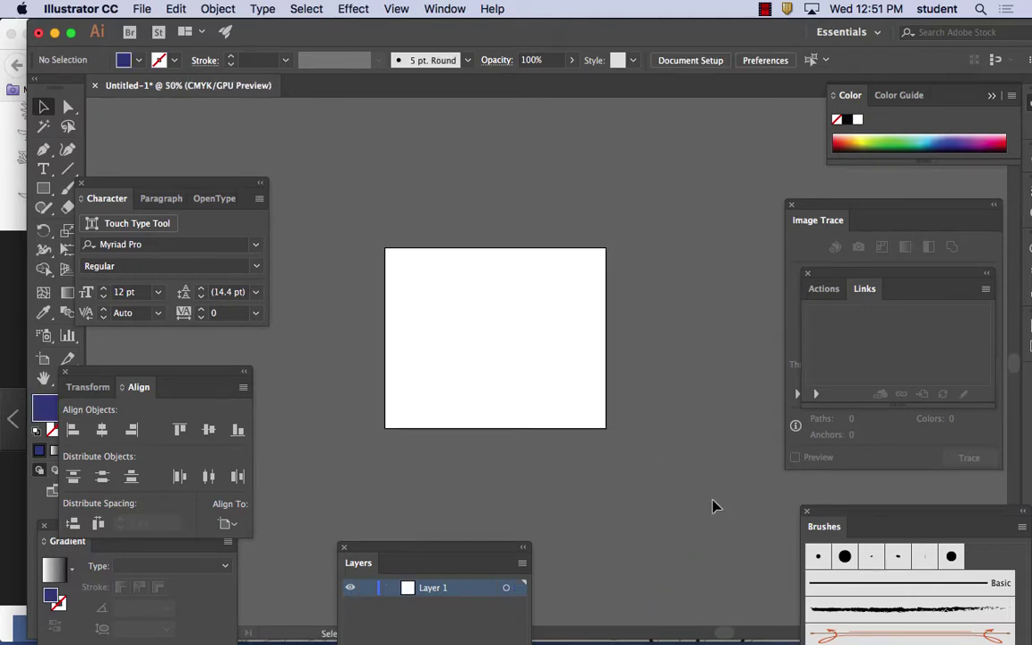
left_click(94, 85)
left_click(569, 368)
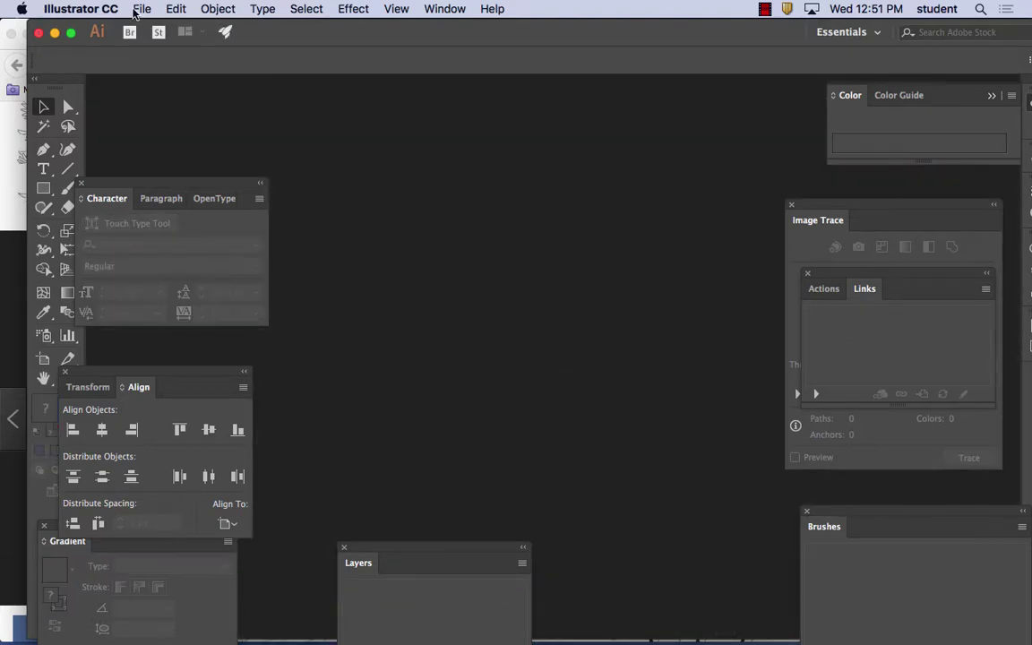
Step: Create a new 550 x 450 pixel landscape document in RGB color mode
left_click(141, 9)
left_click(156, 27)
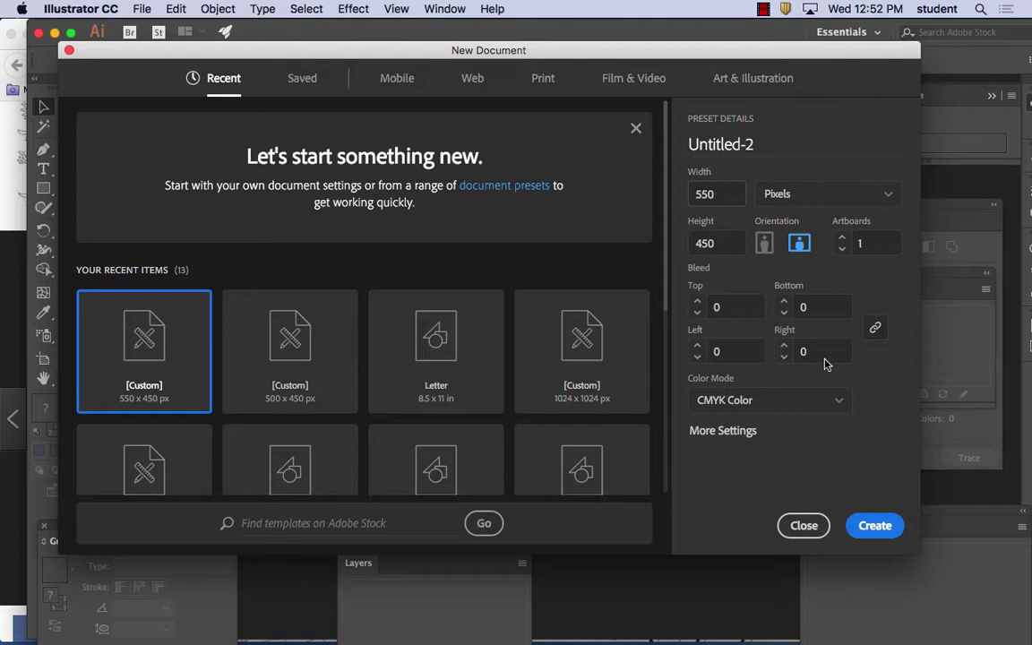
left_click(774, 401)
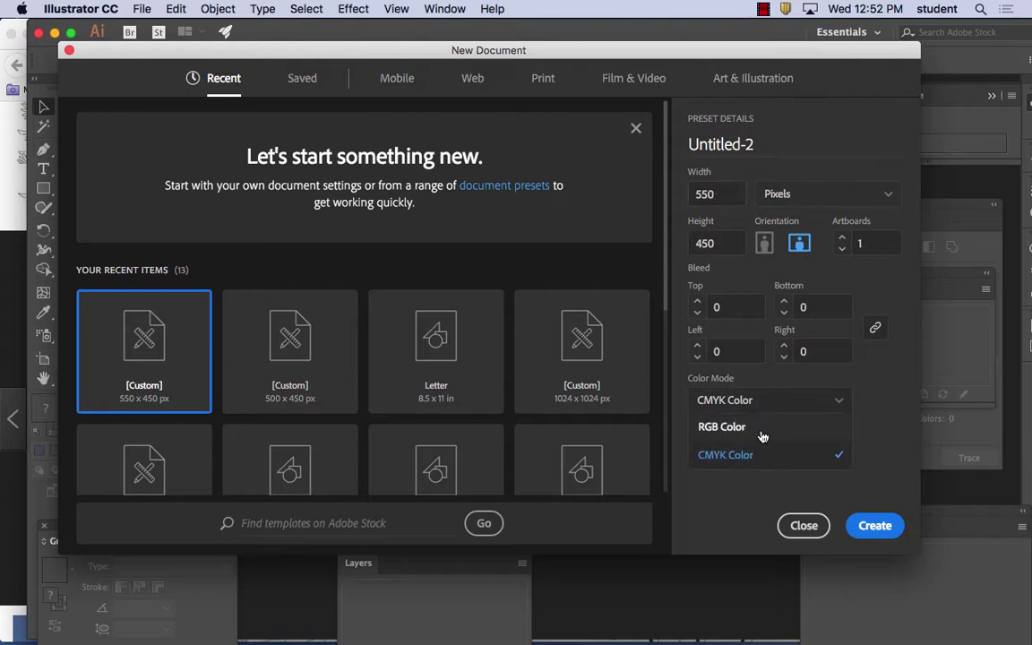
left_click(762, 429)
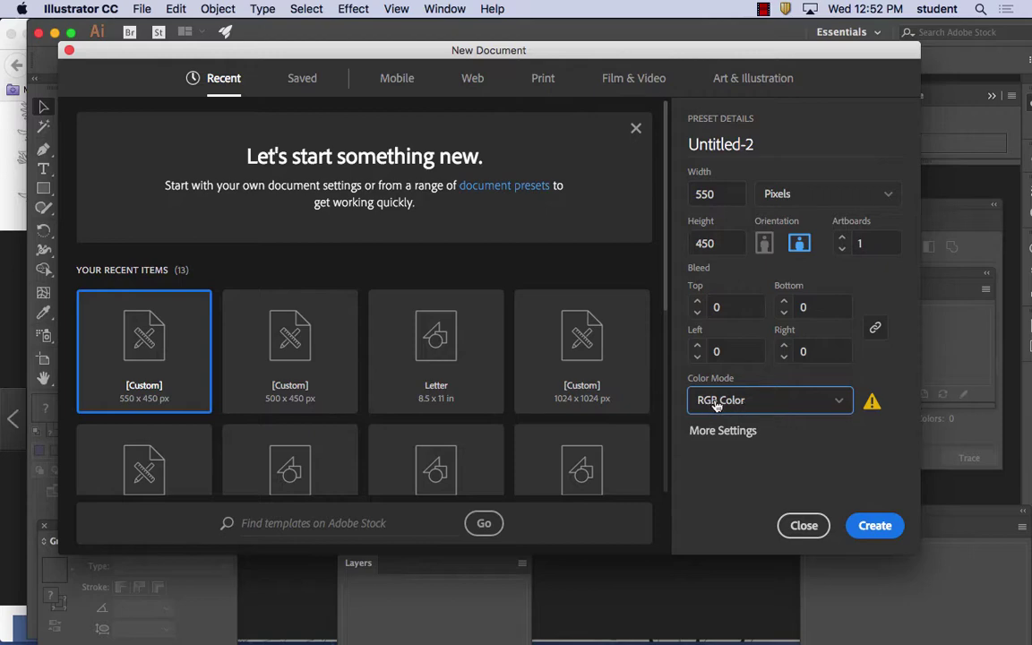
left_click(873, 526)
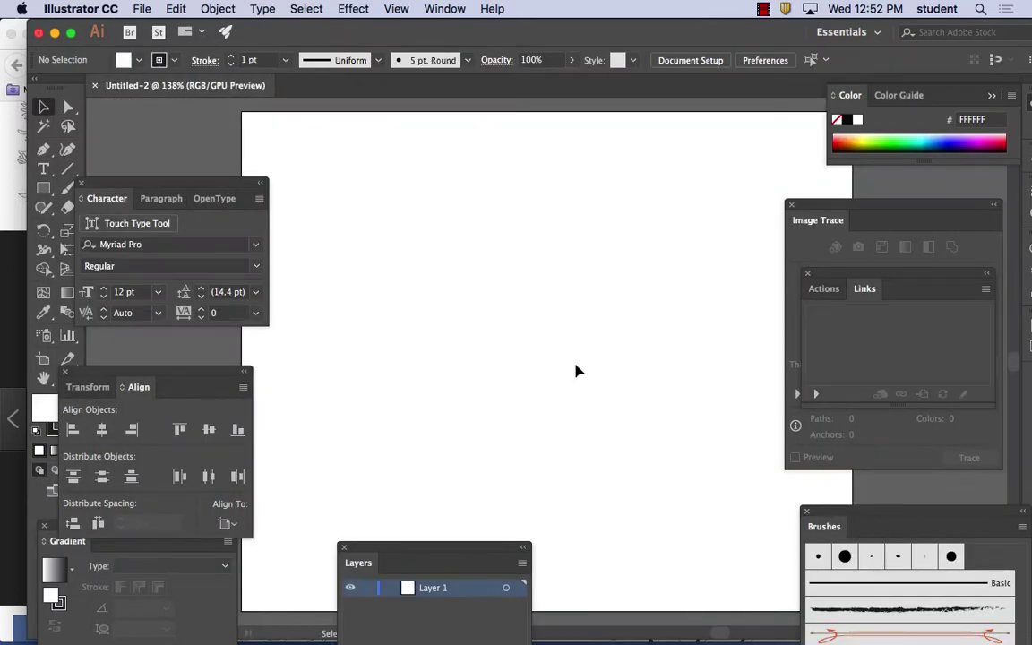
Step: Paste the copied blue jay sequence image into the new document
key("super+v")
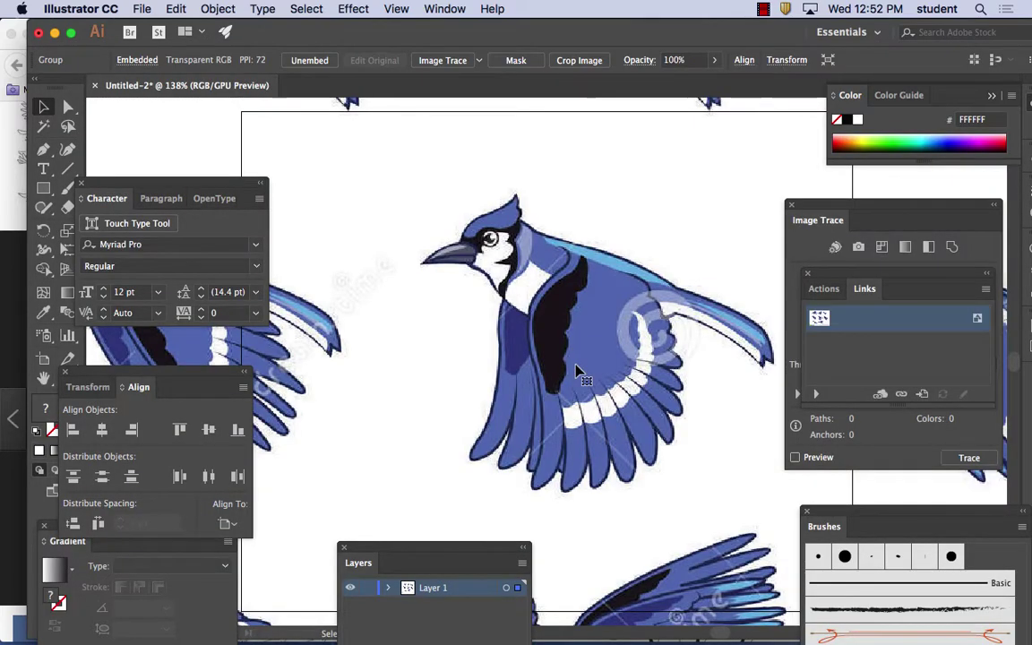
key("super+minus")
key("super+minus")
key("super+minus")
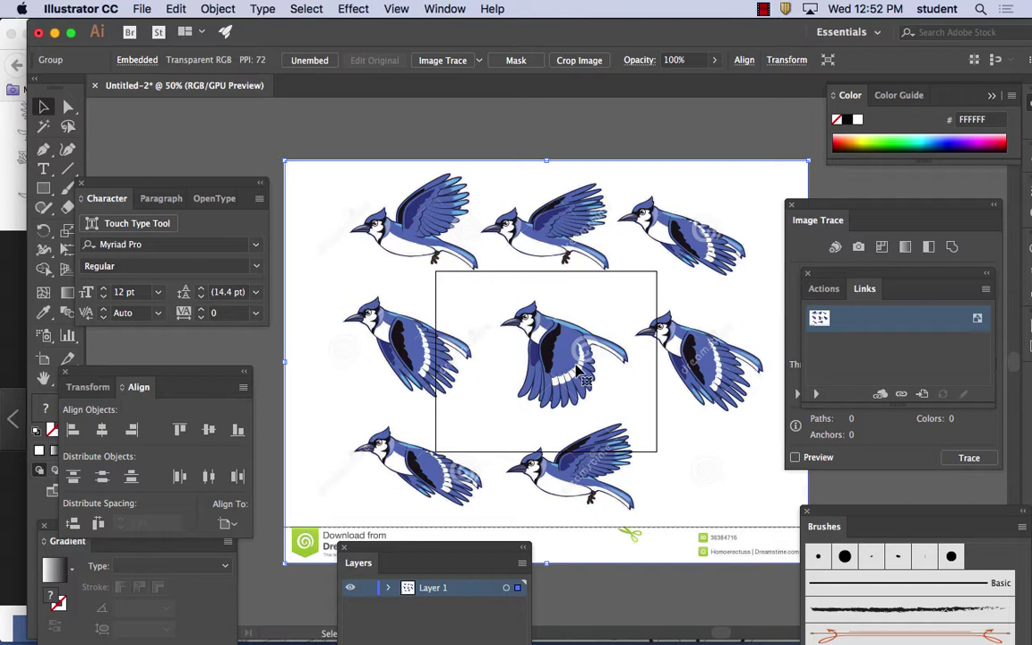
Step: Image Trace the pasted blue jay image in Color mode with a Limited palette of 15 colors
left_click_drag(870, 206, 886, 196)
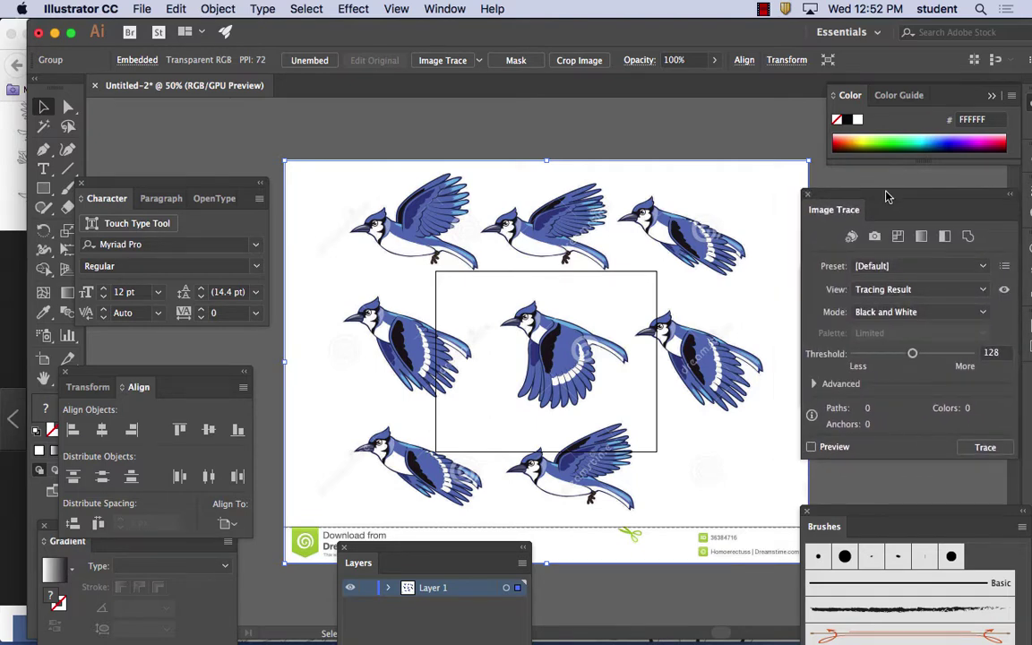
left_click(445, 9)
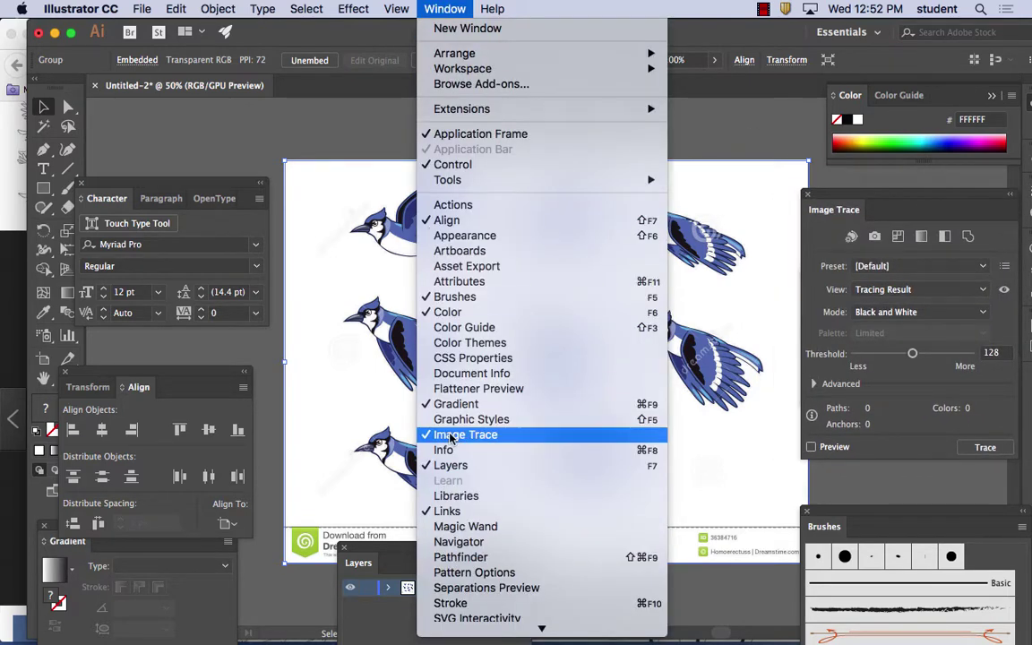
left_click(794, 172)
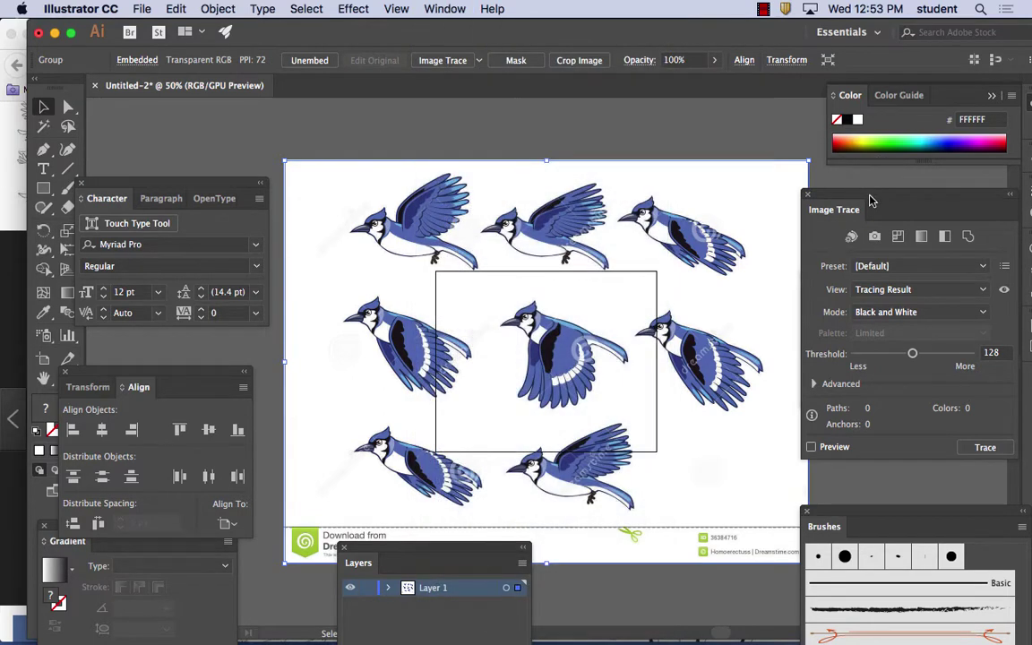
left_click_drag(870, 201, 784, 141)
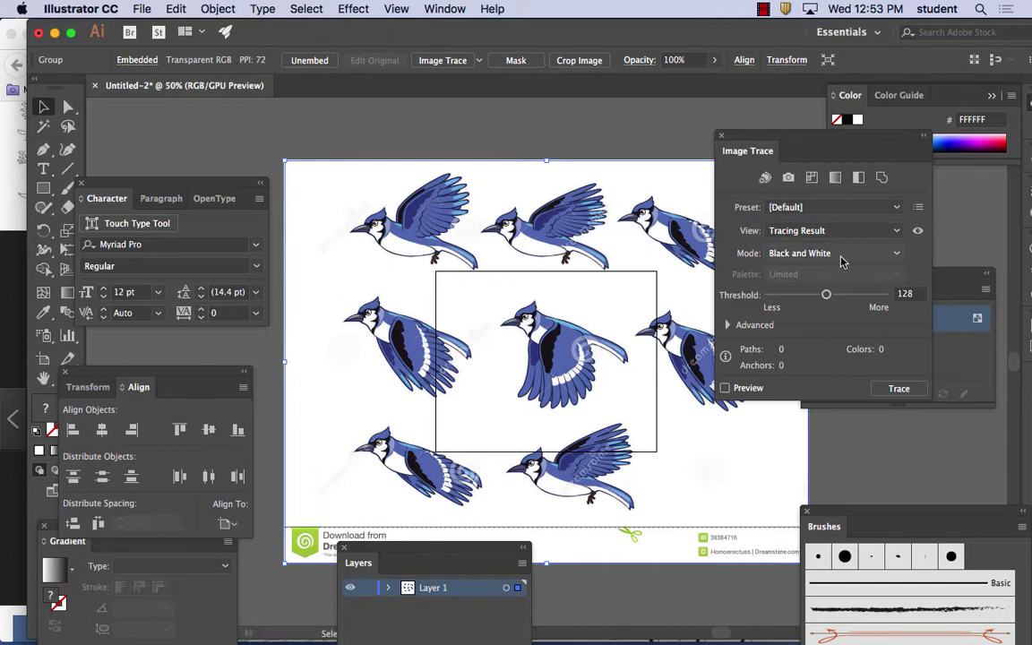
left_click(802, 253)
left_click(833, 270)
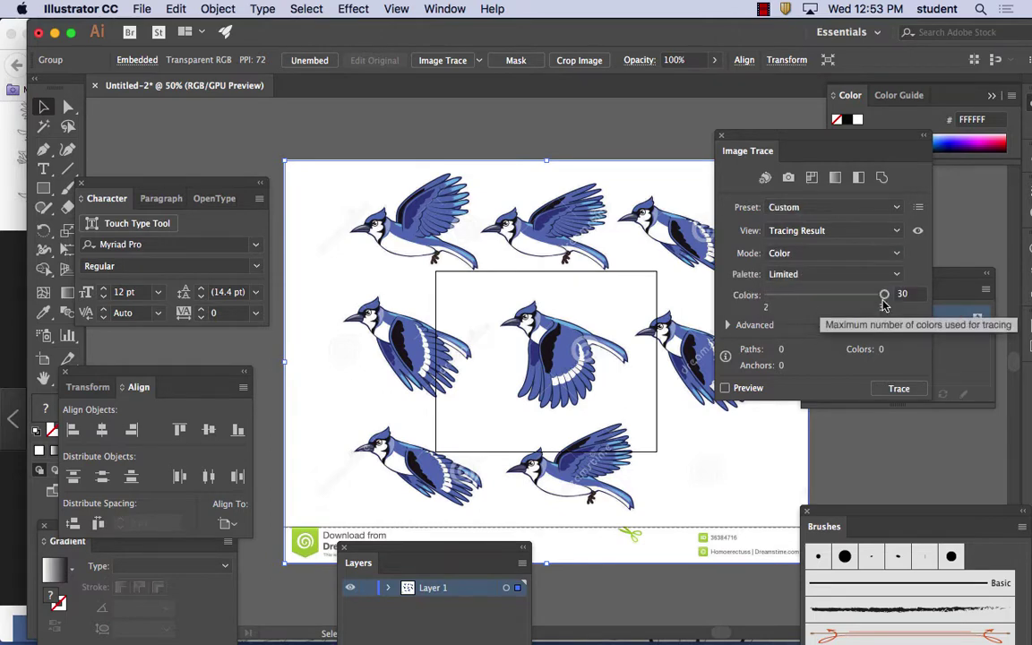
left_click_drag(883, 295, 830, 295)
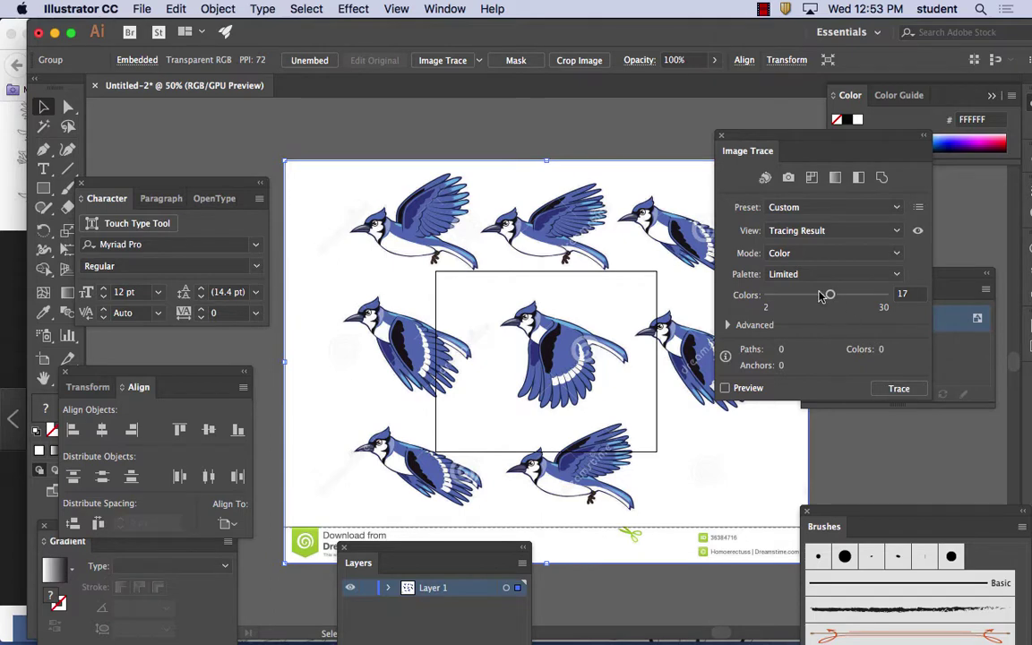
mouse_move(818, 296)
left_mouse_down()
mouse_move(806, 297)
mouse_move(821, 299)
left_mouse_up()
left_click(899, 389)
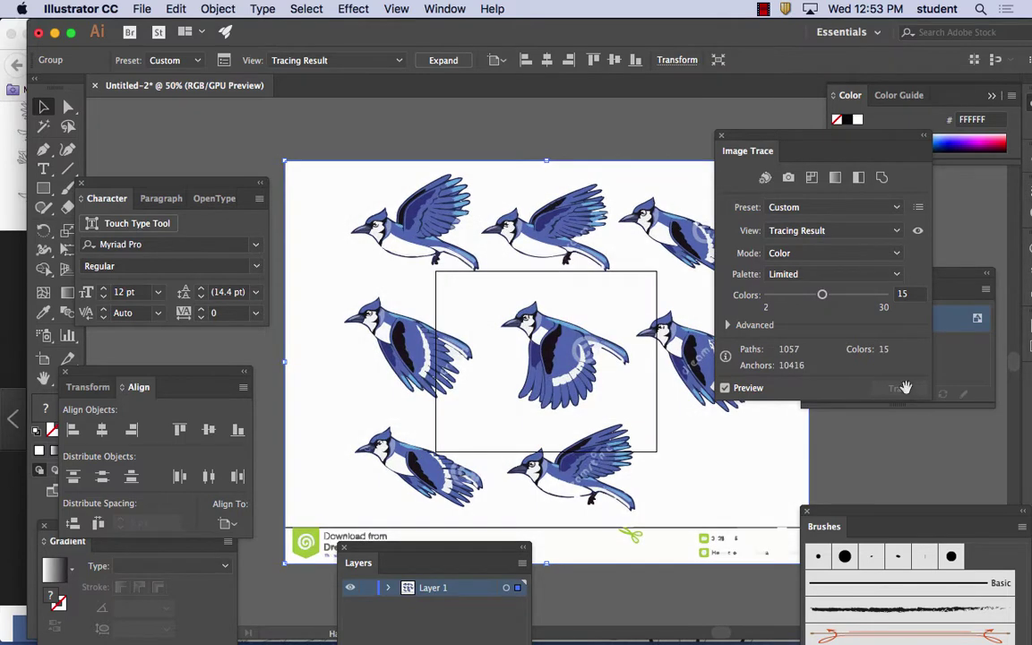
Step: Close the Character and Align panels that cover the artwork
left_click_drag(626, 290, 556, 254)
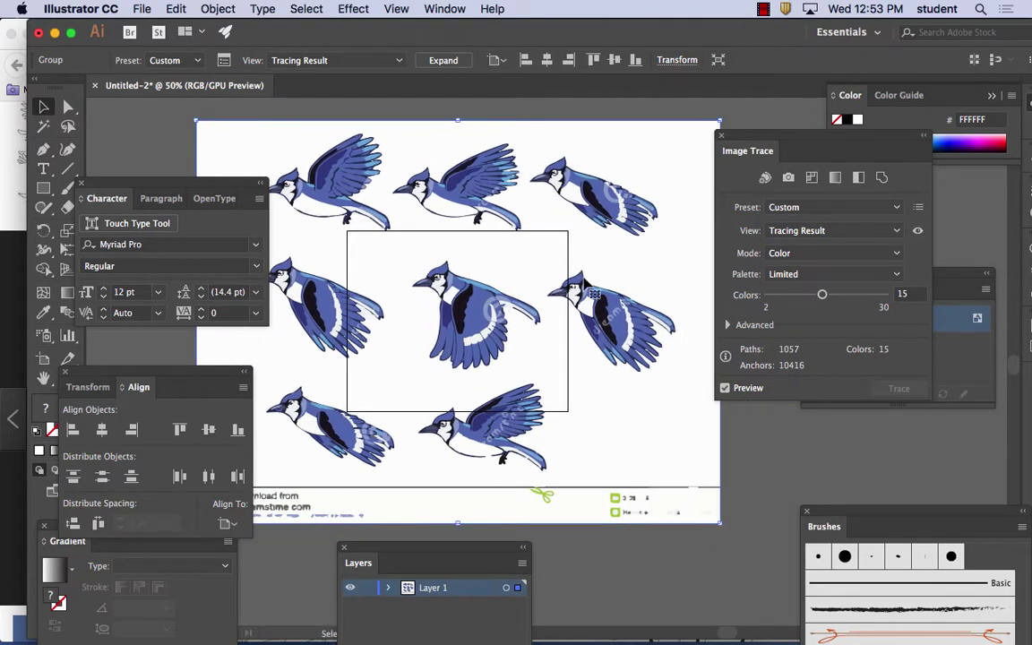
left_click(81, 183)
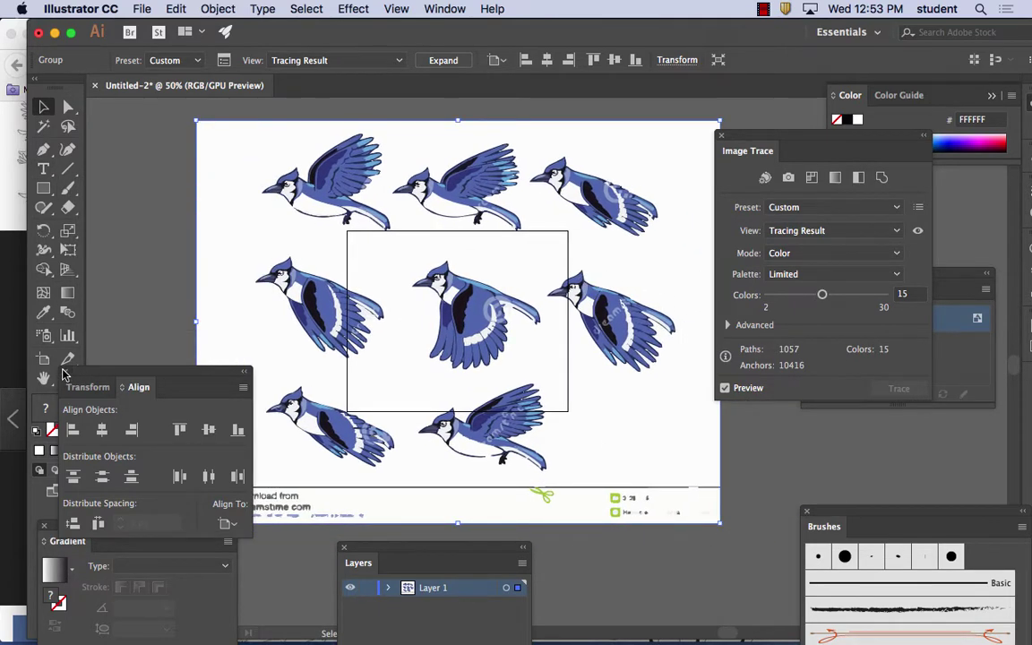
left_click(64, 371)
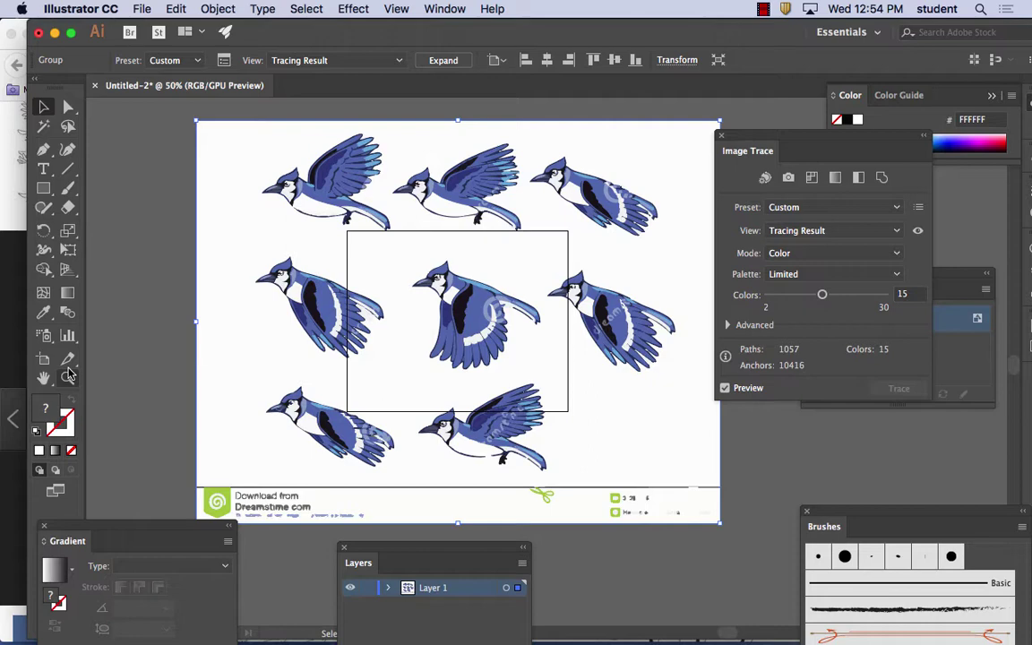
Step: Expand the traced image into editable paths with Object and Fill included
left_click(69, 107)
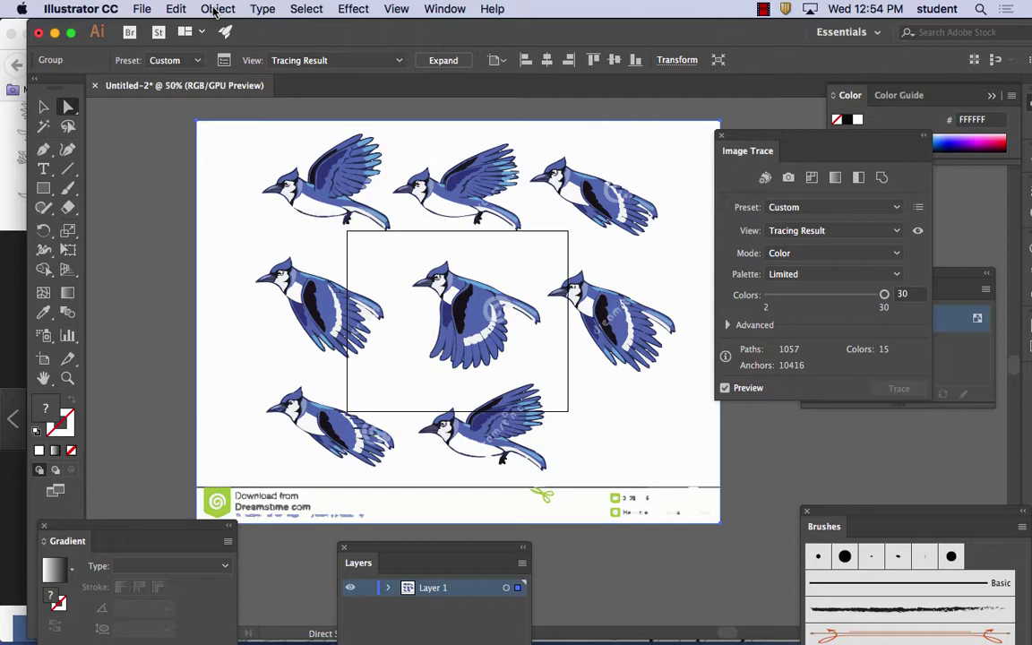
left_click(215, 10)
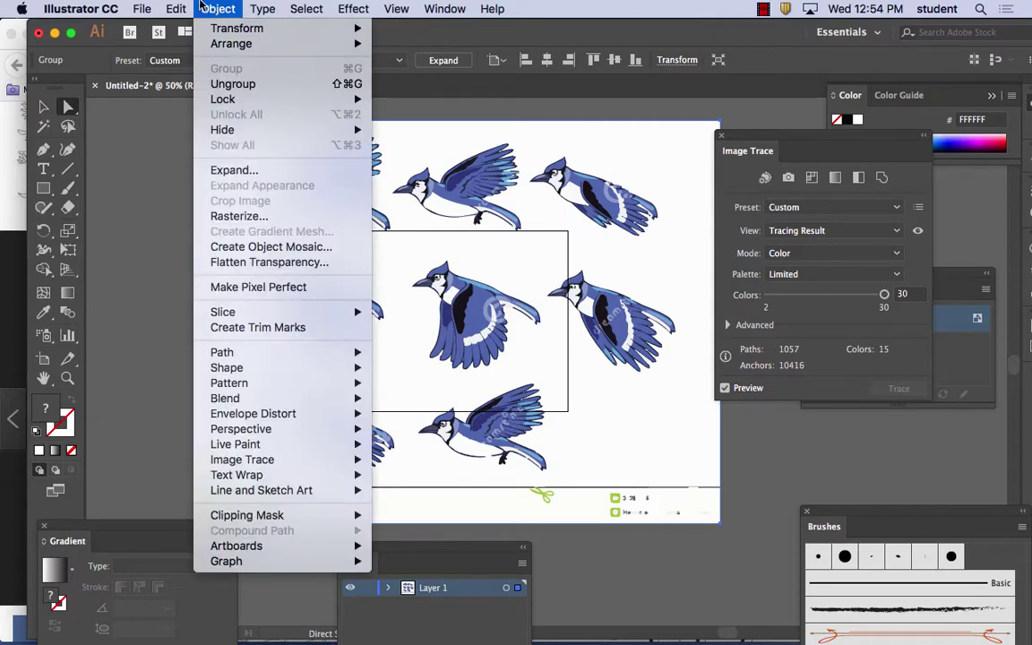
left_click(234, 178)
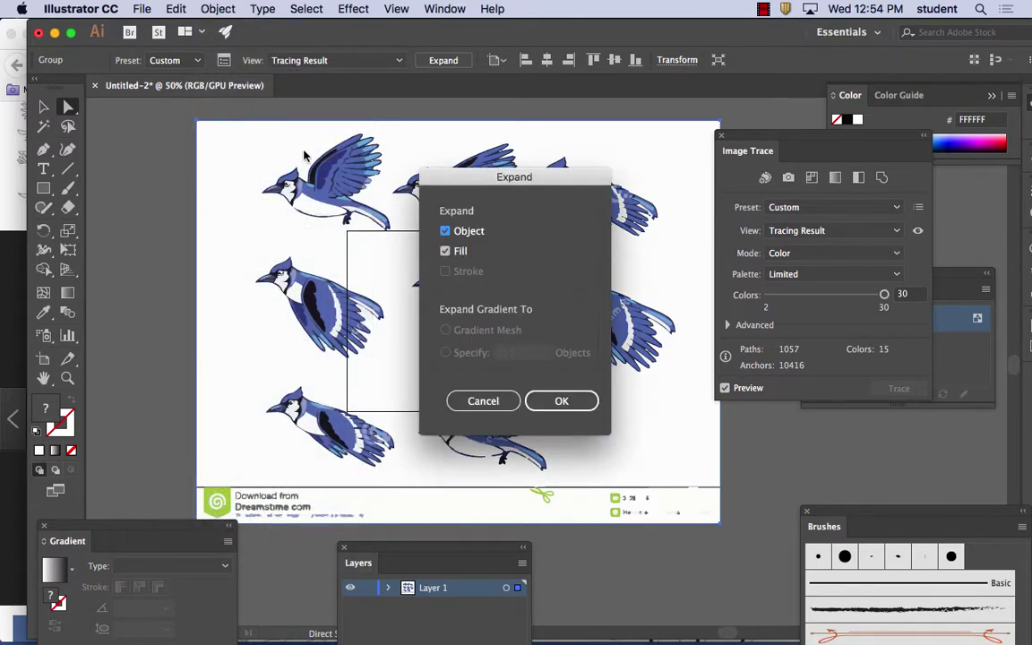
left_click(561, 400)
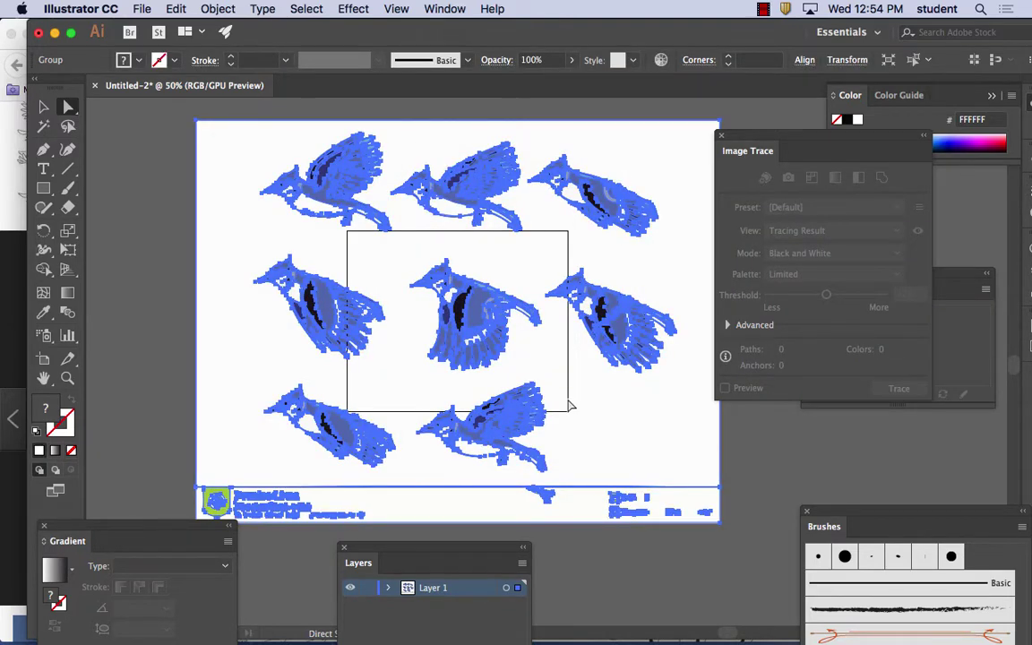
Step: Delete the white background behind the birds and the Dreamstime footer strip beneath them
left_click(155, 252)
left_click(240, 224)
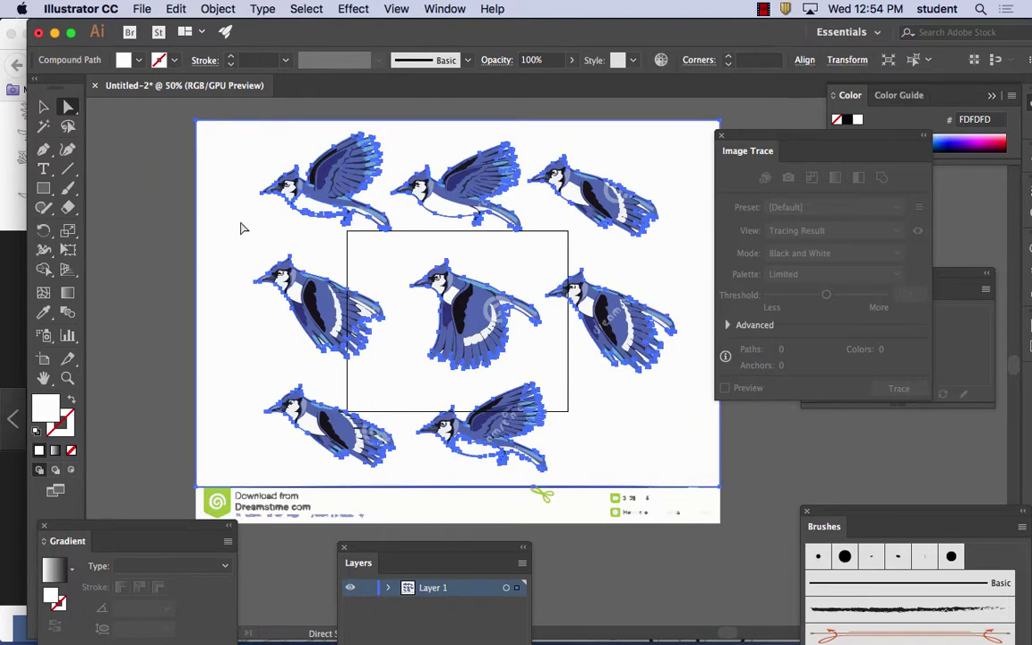
key("Delete")
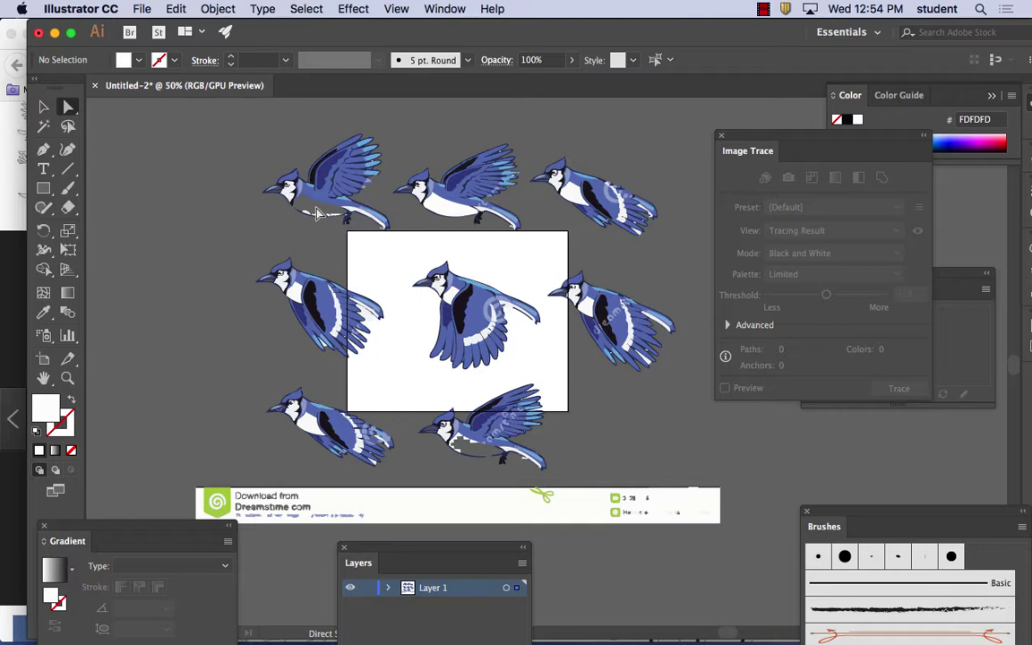
left_click_drag(201, 534, 134, 542)
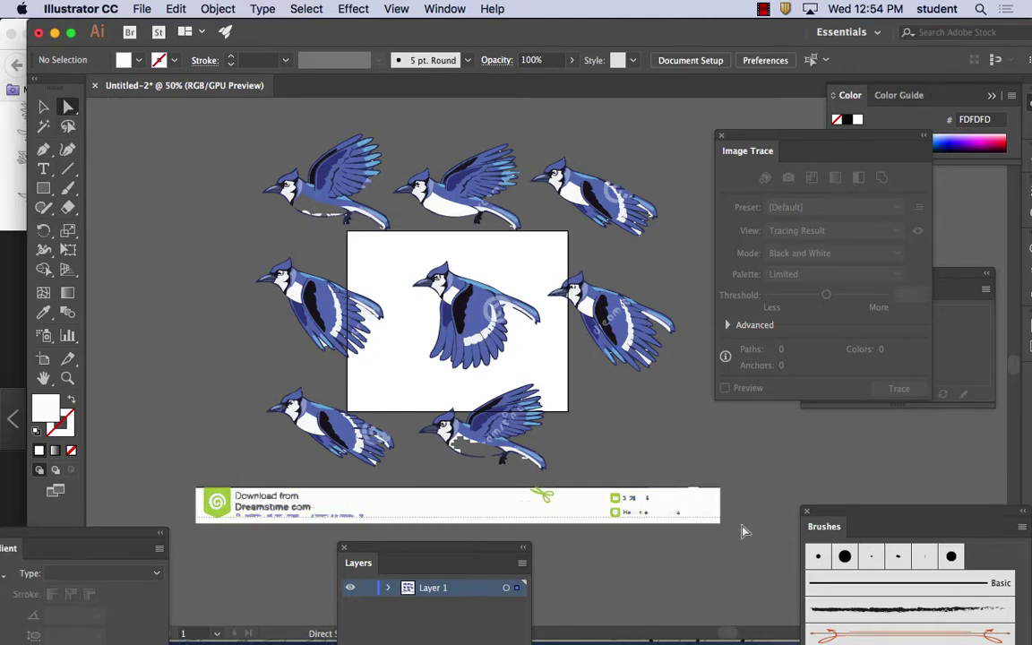
left_click(645, 494)
key("Delete")
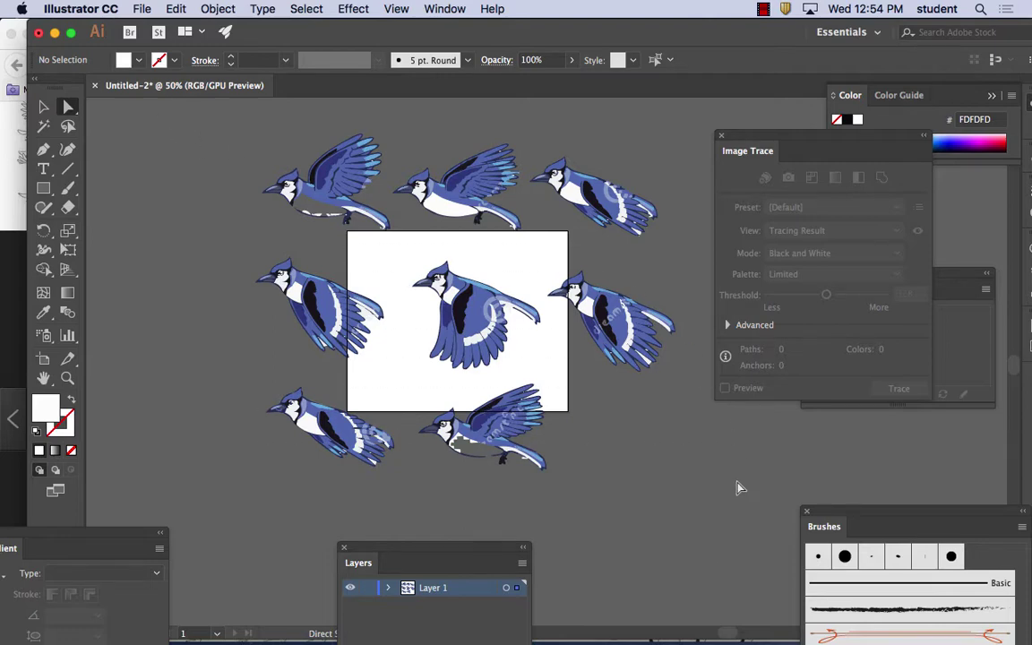
Step: Move the whole group of traced birds off the artboard to its right side
left_click(327, 318)
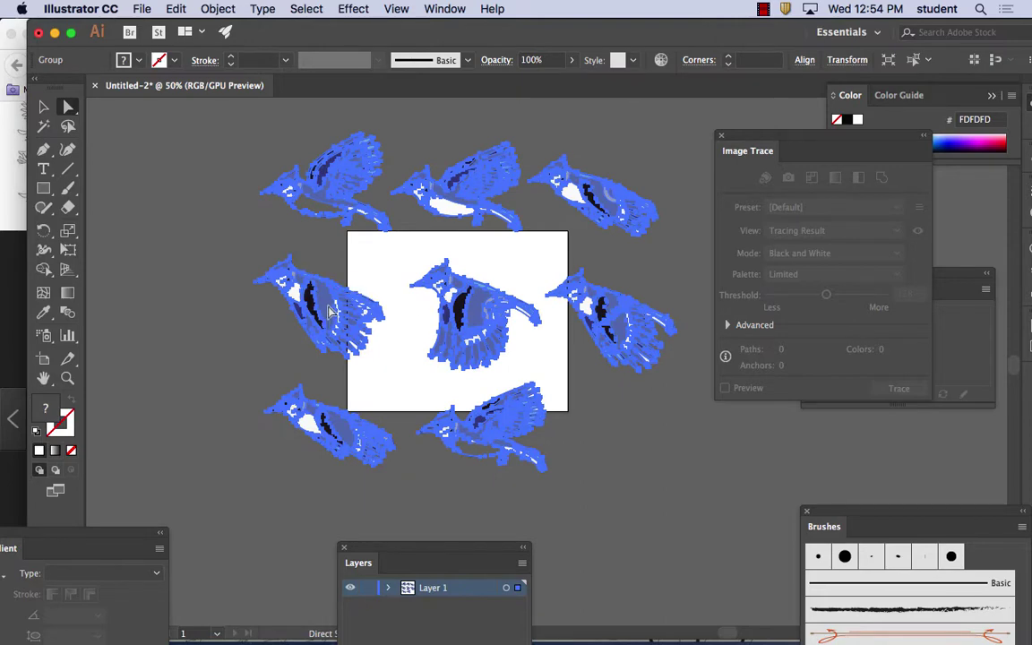
left_click_drag(327, 318, 678, 354)
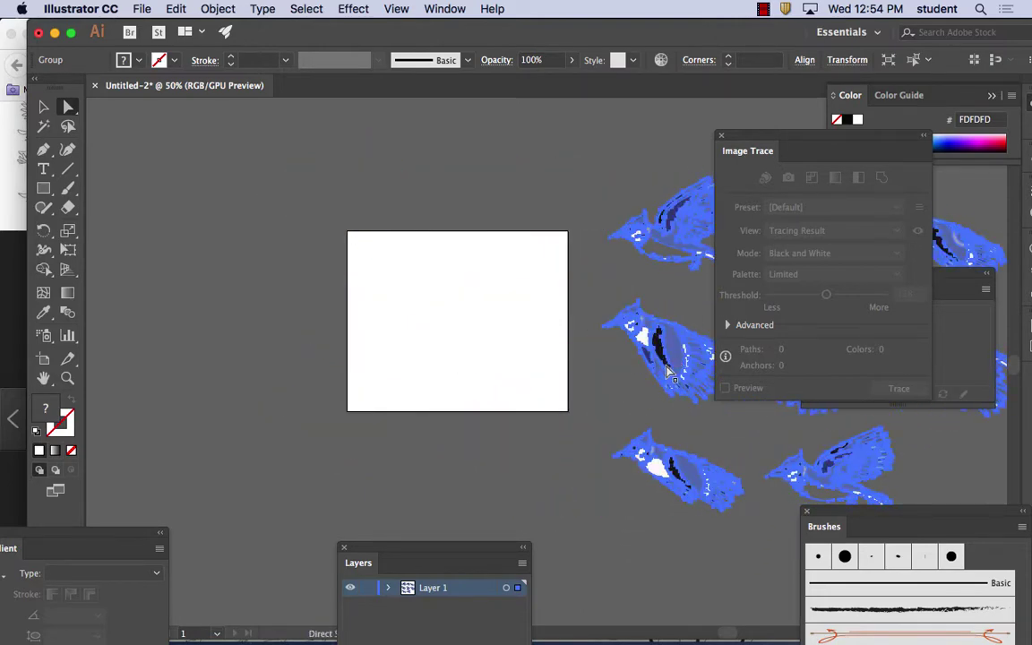
Step: Deselect the traced birds and move the Image Trace and Links panels off the artwork
left_click(618, 133)
mouse_move(768, 139)
left_mouse_down()
mouse_move(788, 497)
mouse_move(806, 439)
mouse_move(625, 566)
left_mouse_up()
left_click_drag(843, 278, 953, 463)
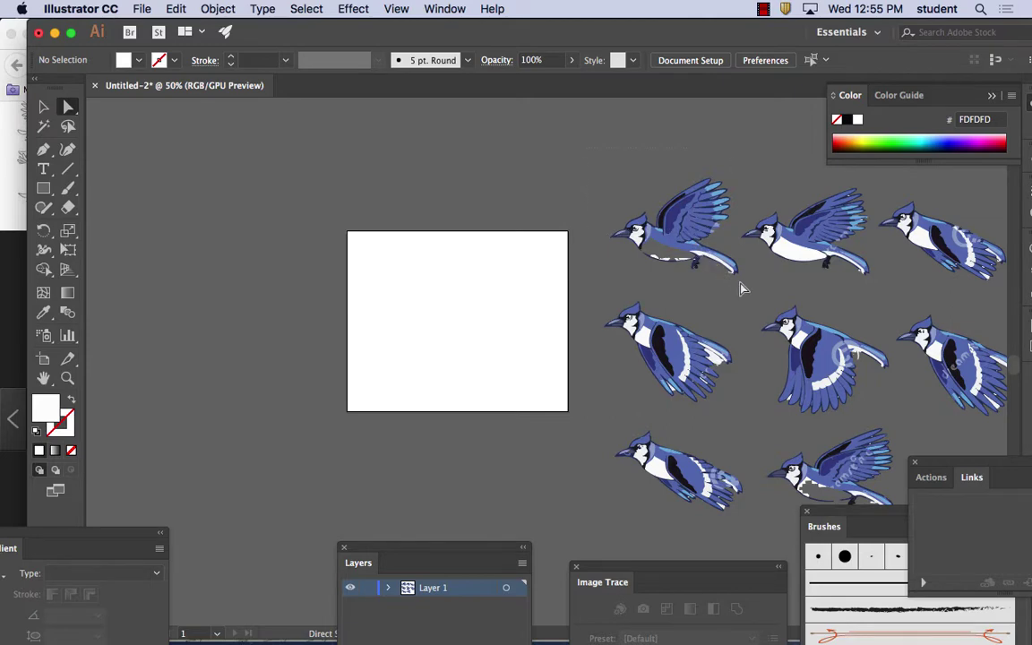
Step: Group all the paths of the first bird in the upper row and move that bird onto the artboard
left_click(742, 288)
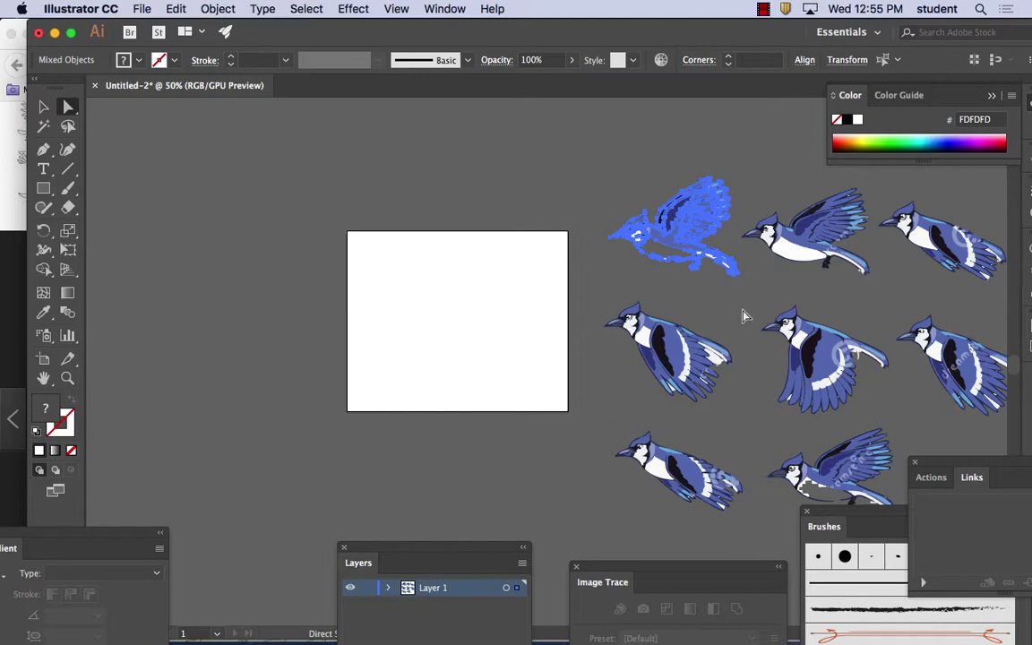
left_click(220, 11)
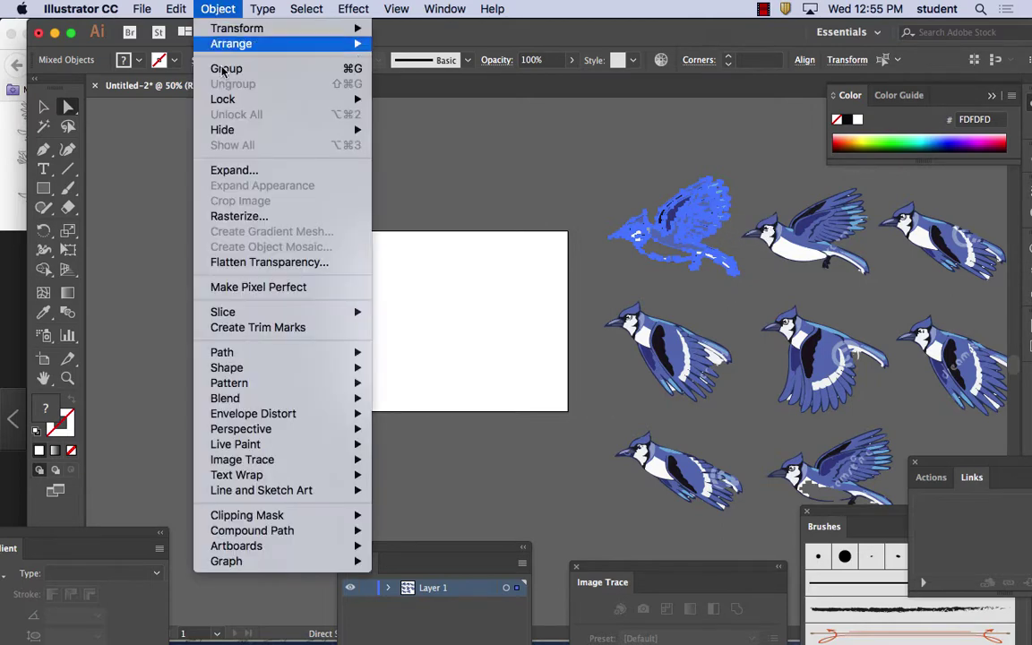
left_click(237, 70)
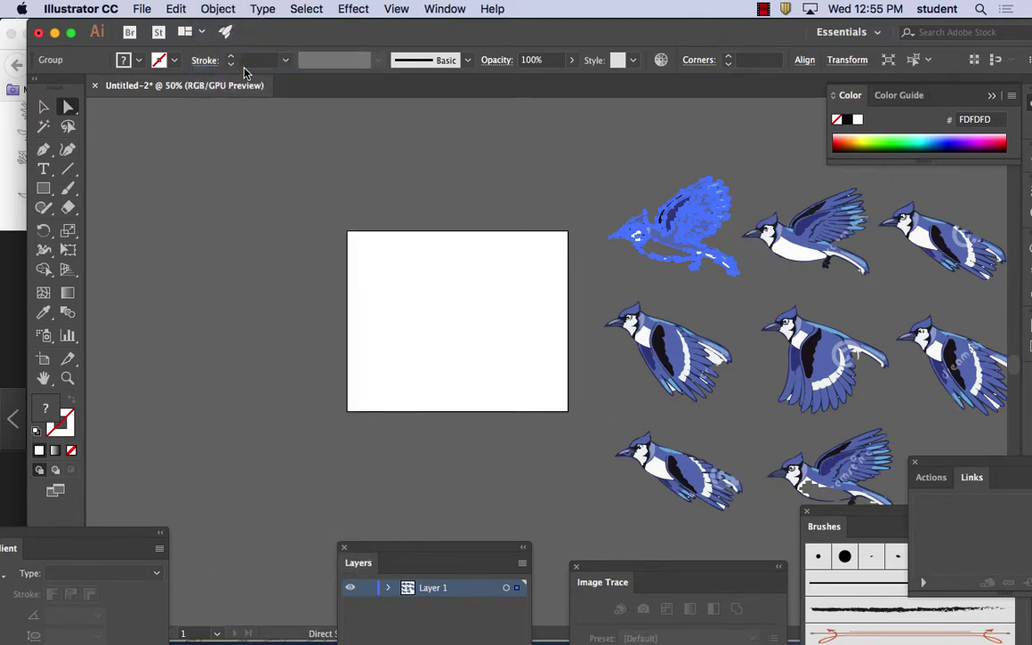
left_click(230, 9)
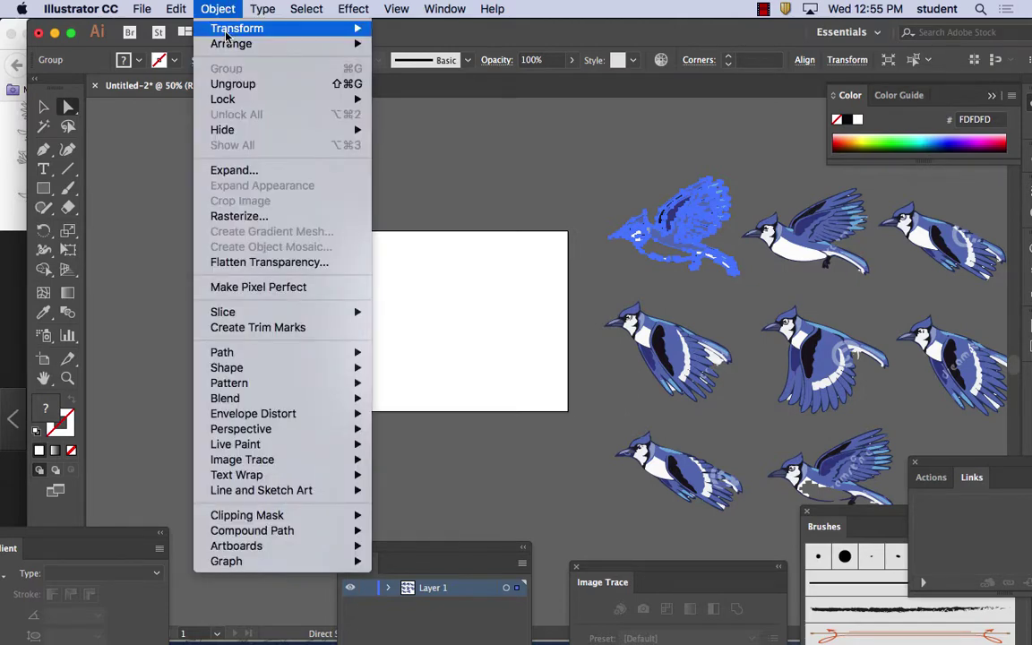
left_click(220, 7)
left_click(43, 106)
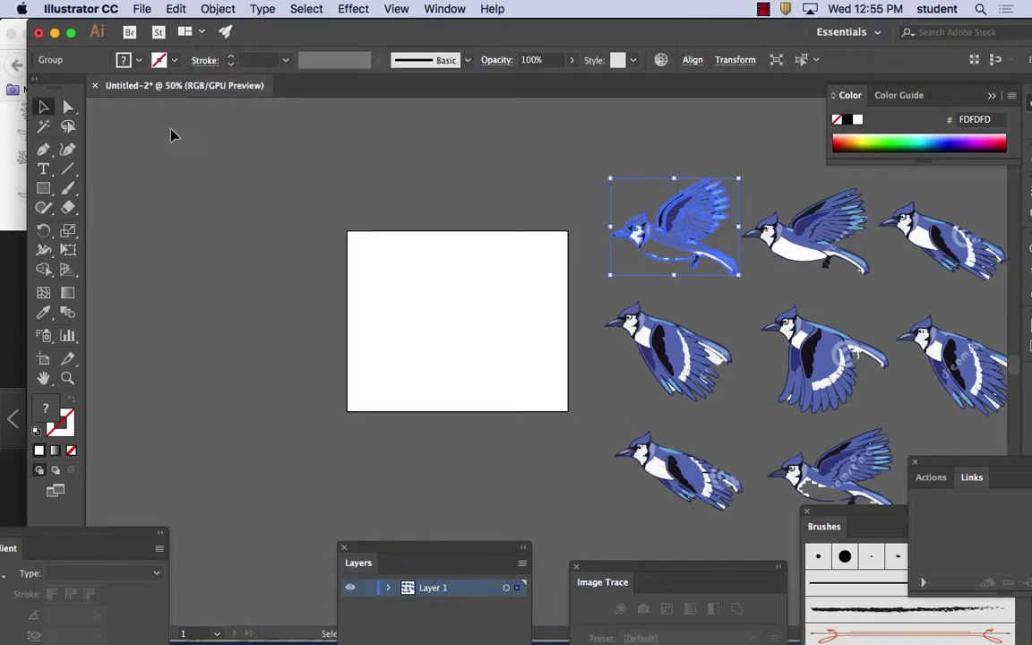
left_click_drag(701, 220, 465, 316)
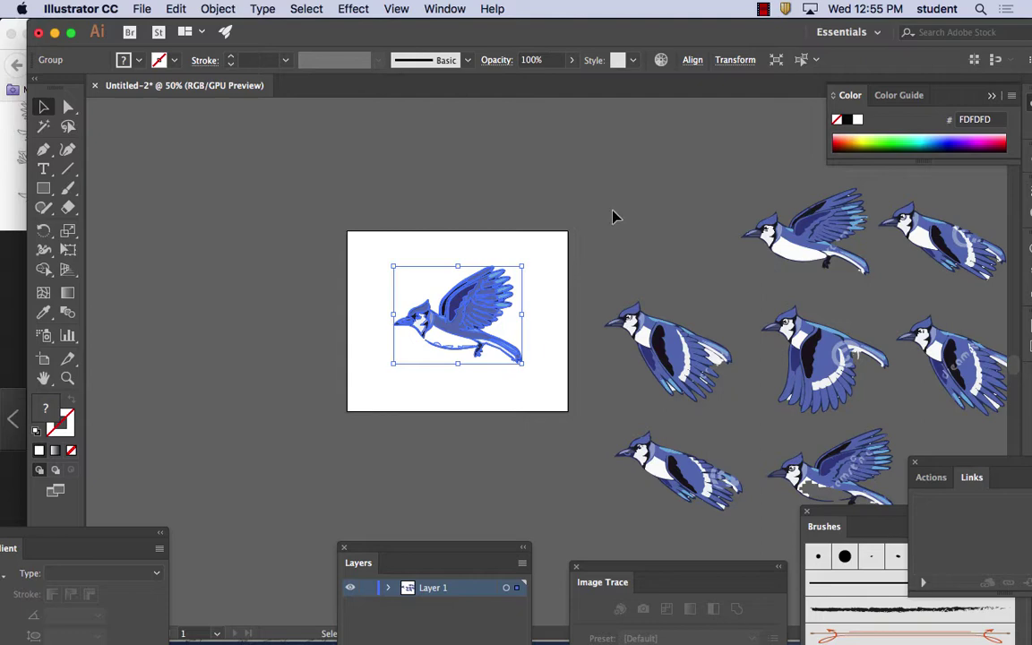
Step: Show the Align panel, place it clear of the artboard and set Align To to Align to Artboard
left_click(452, 9)
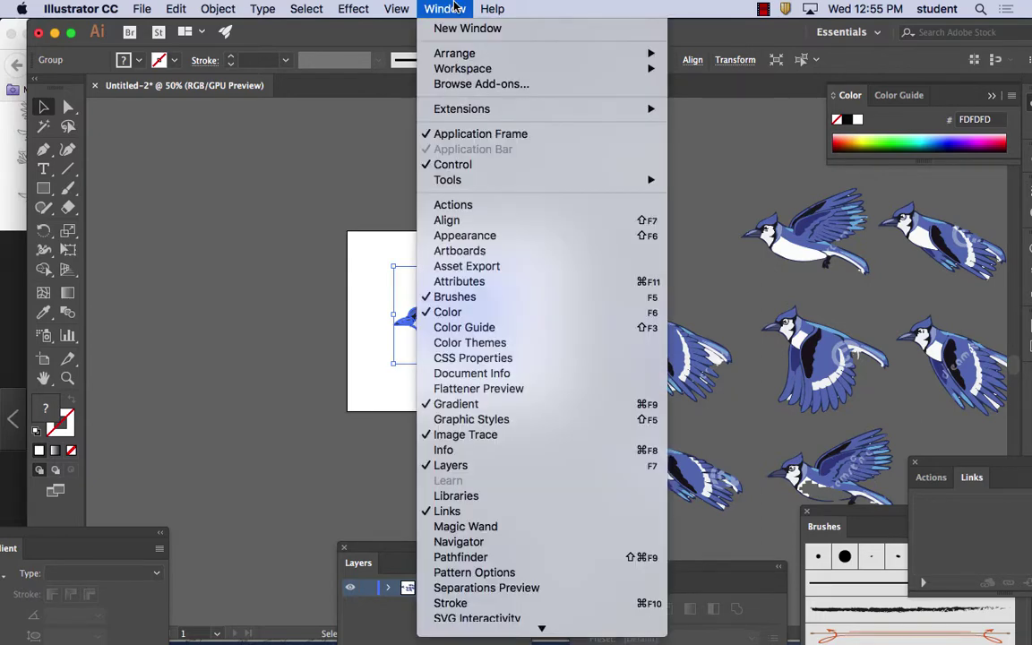
left_click(483, 220)
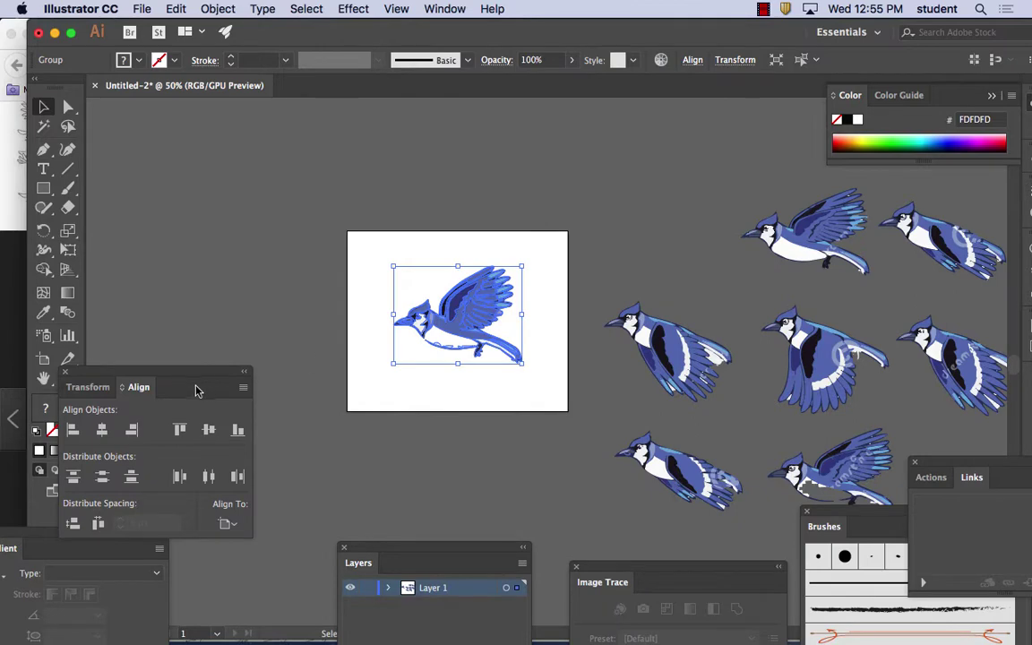
left_click_drag(197, 390, 237, 140)
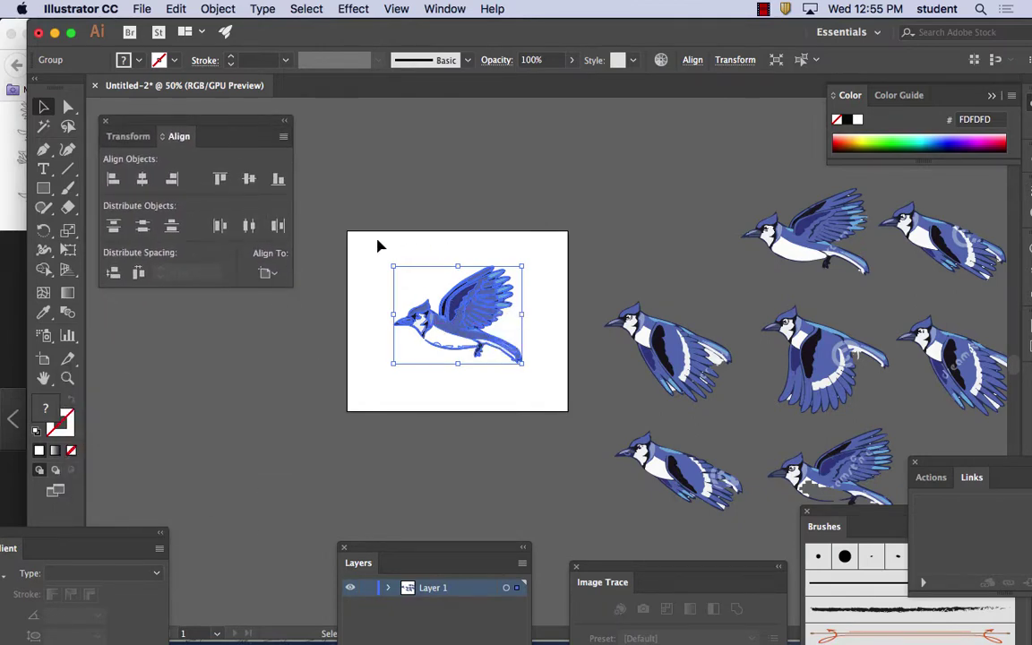
left_click(269, 273)
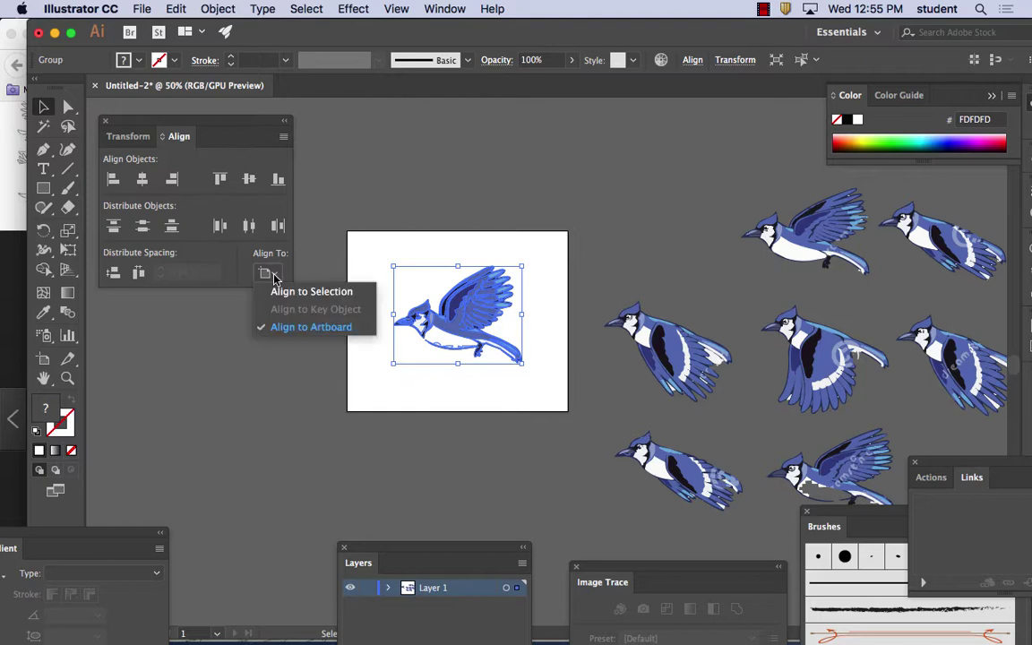
left_click(276, 329)
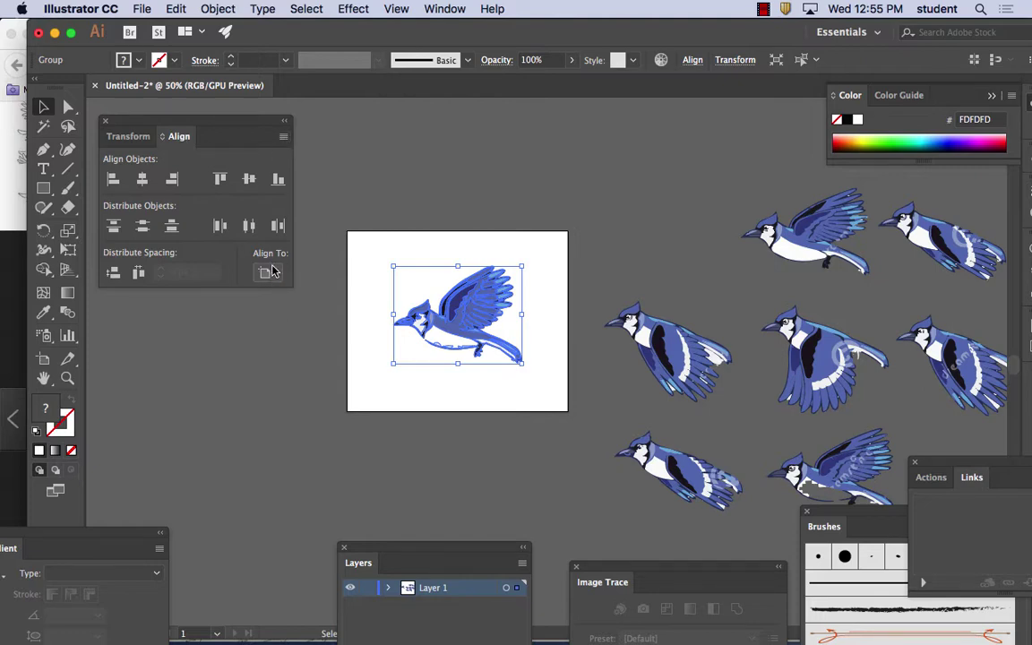
Step: Keep the full Align options shown with Align to Artboard chosen, and centre the bird on the artboard
left_click(284, 138)
left_click(331, 139)
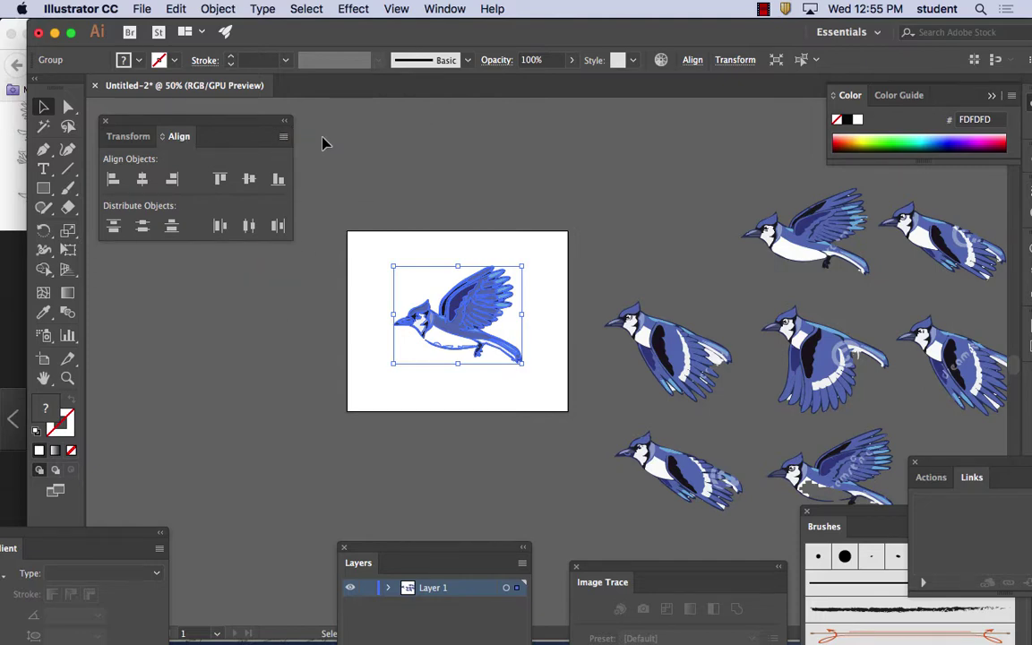
left_click(282, 139)
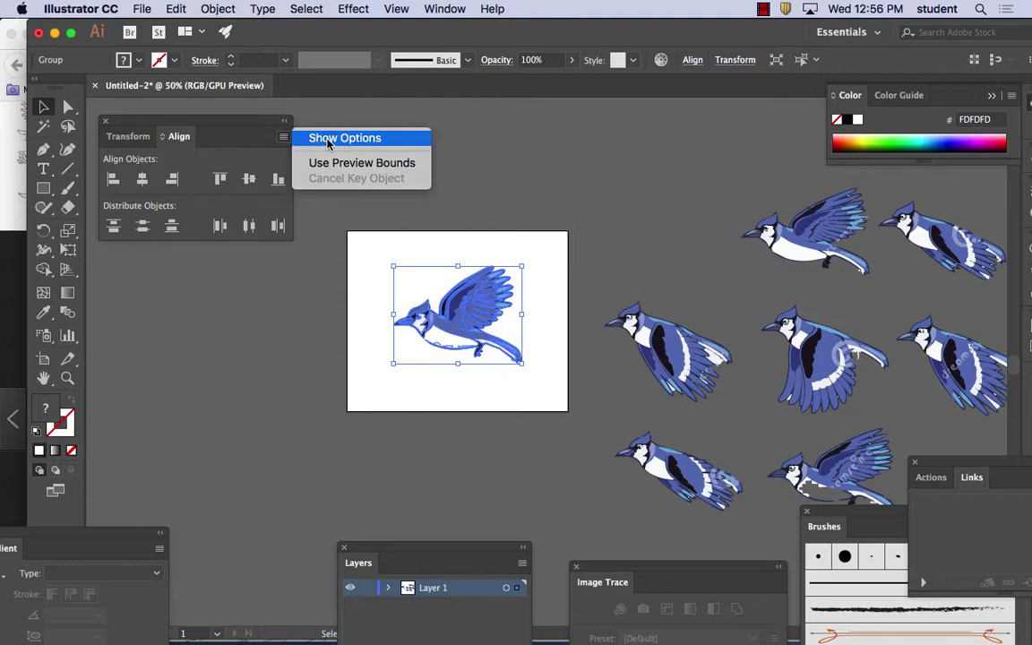
left_click(315, 139)
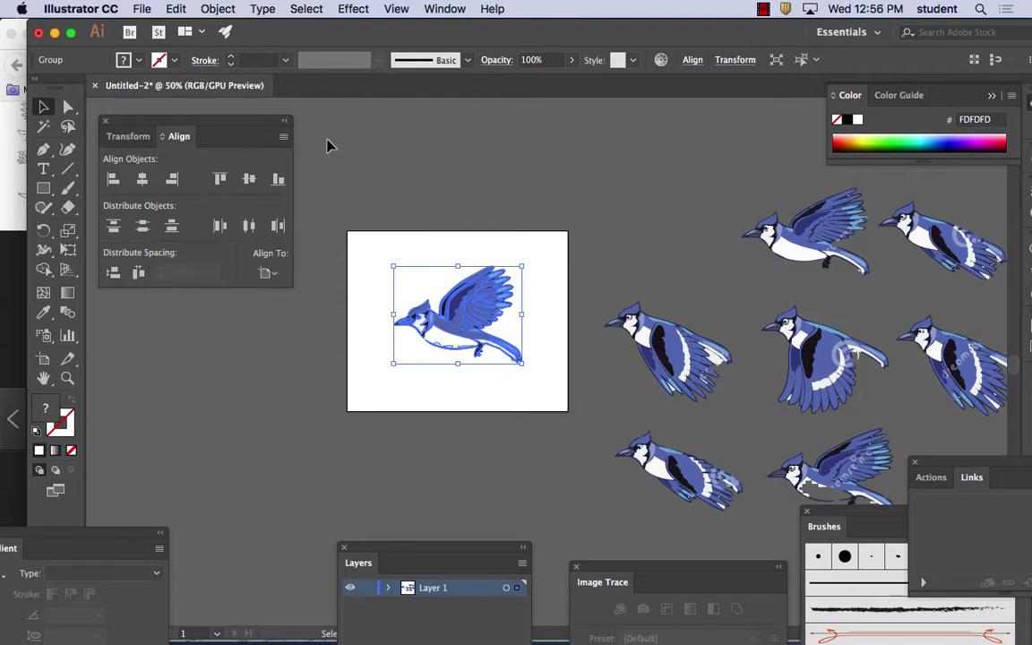
left_click(268, 273)
left_click(296, 327)
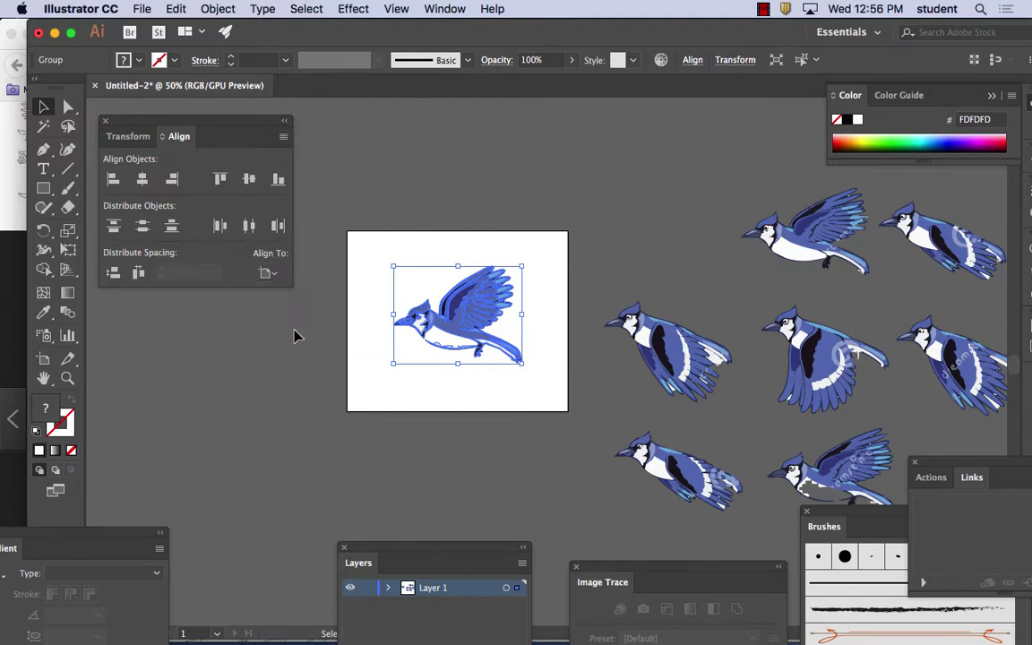
left_click(250, 180)
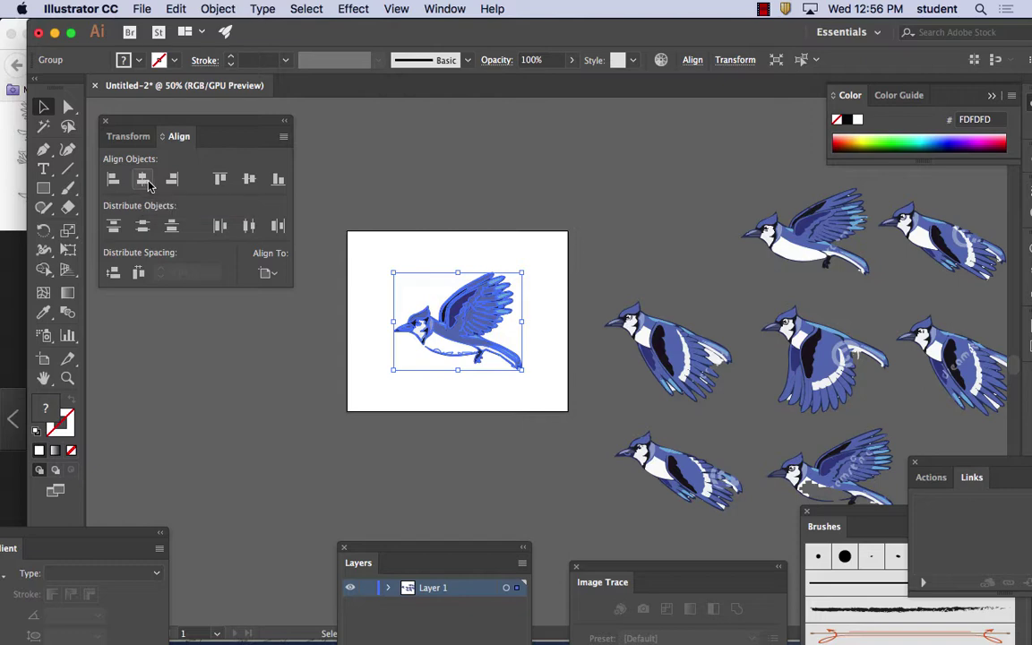
Step: Bring up the Layers panel and place it above and beside the artboard
left_click(446, 9)
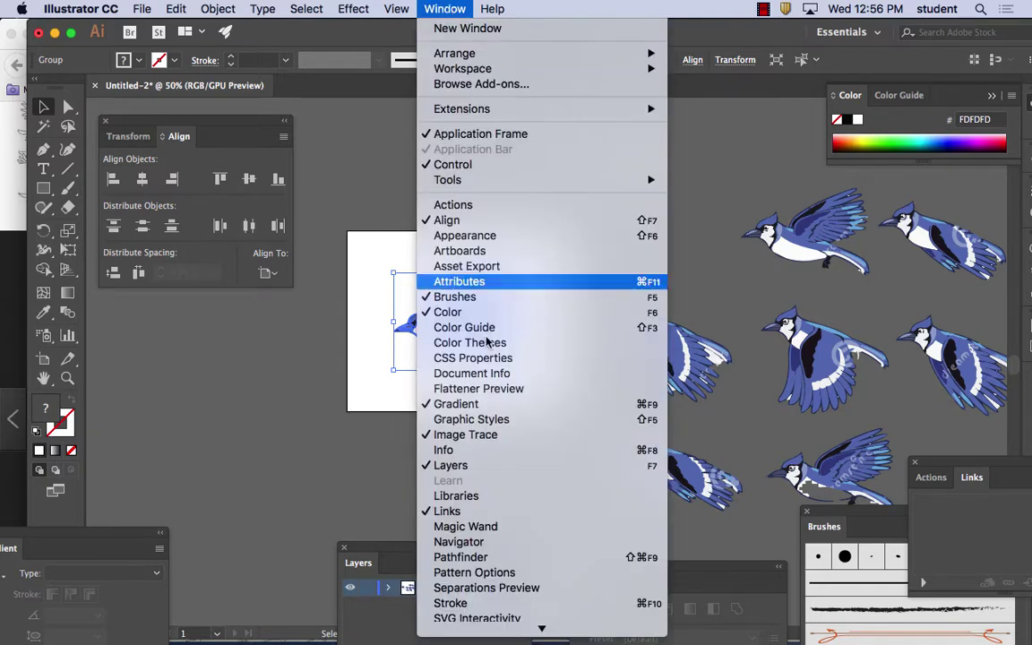
left_click(488, 465)
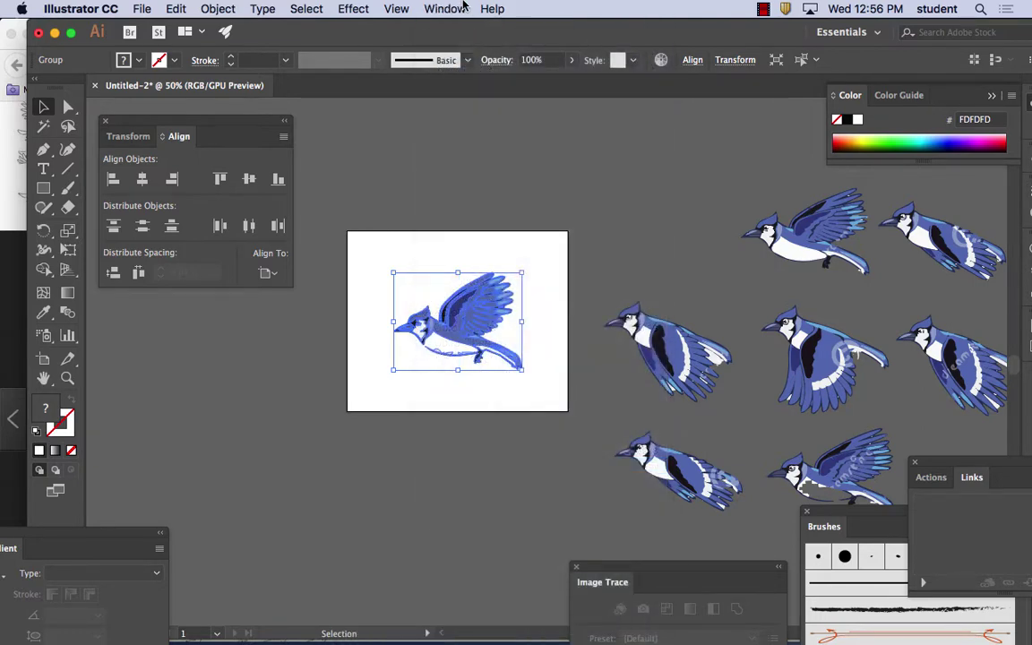
left_click(458, 9)
left_click(488, 465)
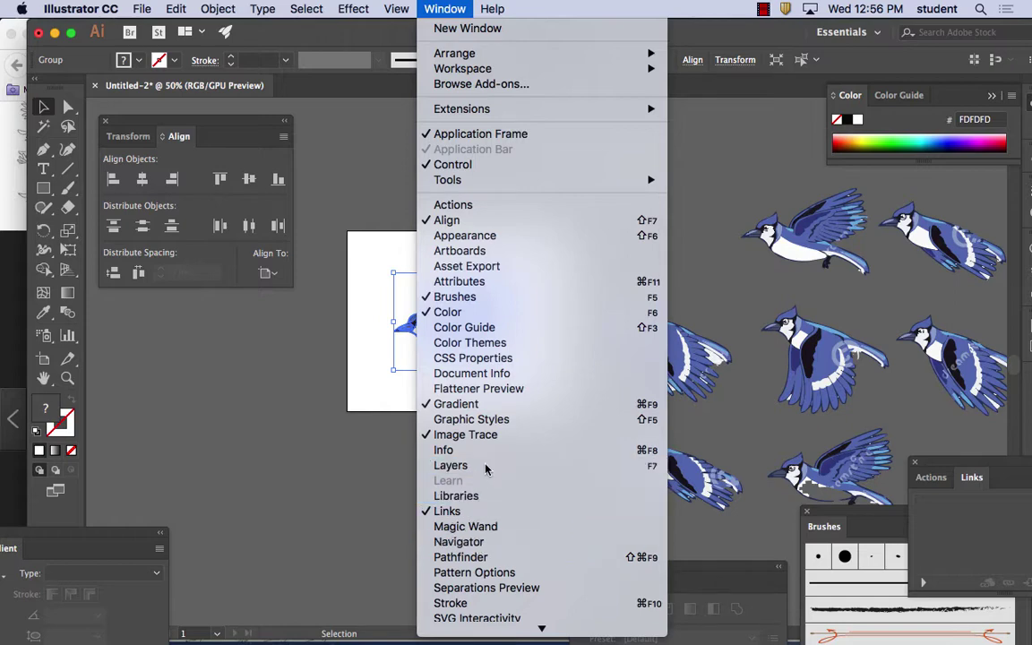
left_click_drag(417, 546, 670, 105)
Step: Cut the centred bird from Layer 1
left_click_drag(474, 333, 470, 320)
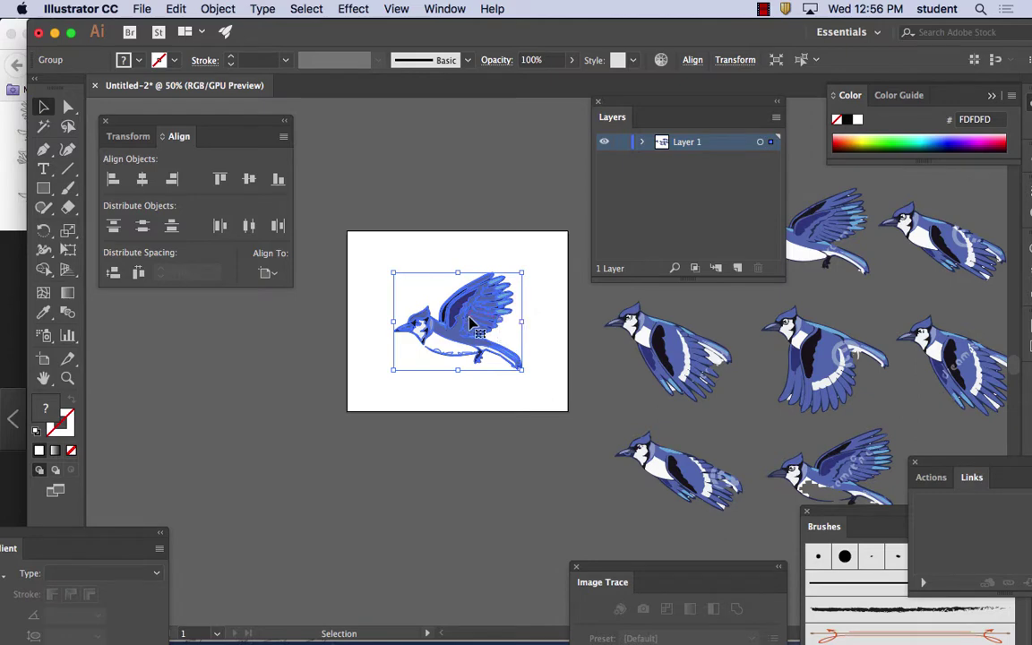
key("a")
key("Delete")
key("v")
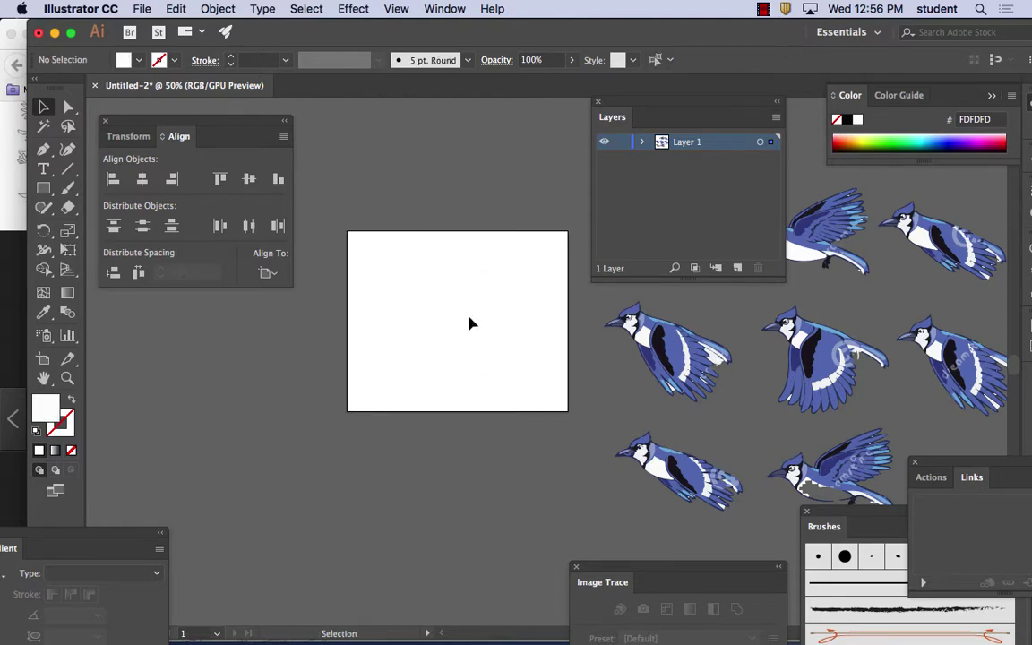
Step: Create a new layer above Layer 1 and name it bird1
left_click(737, 269)
double_click(692, 142)
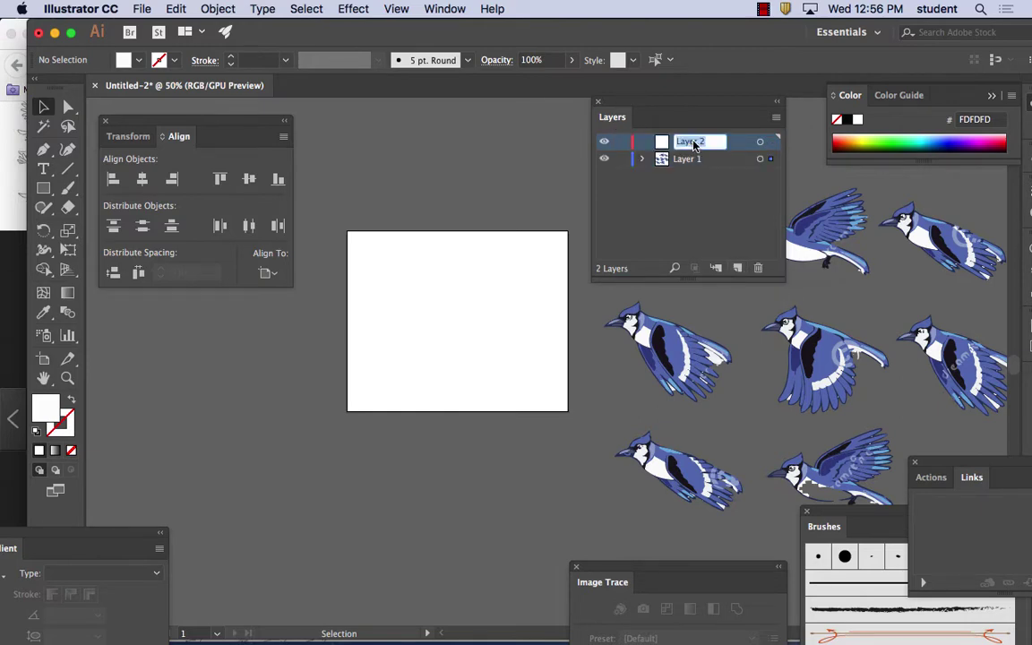
type("bird1")
left_click(680, 182)
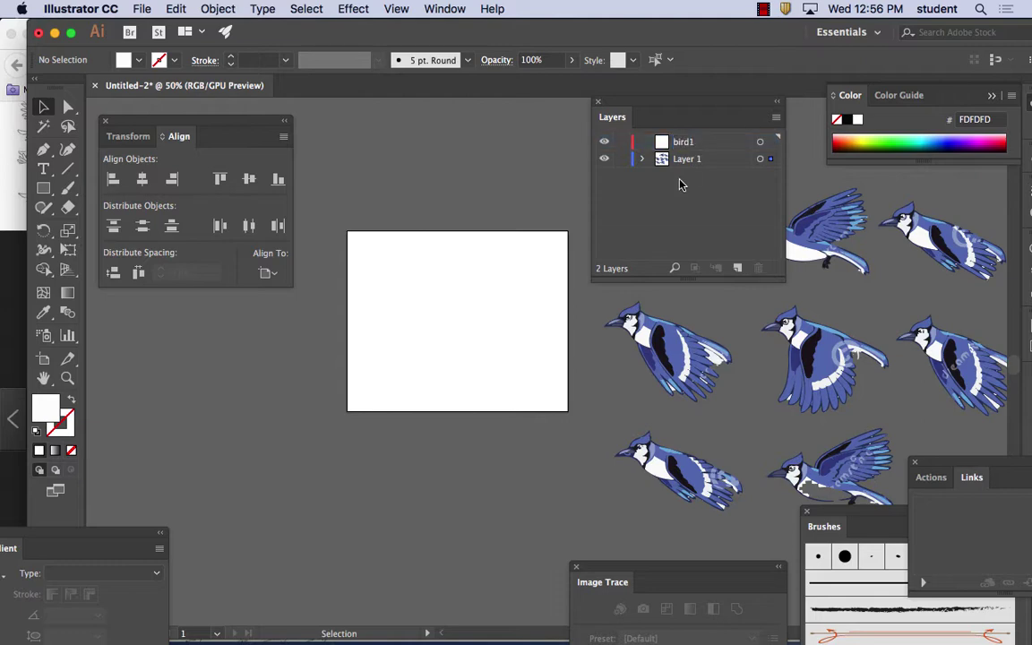
Step: Paste the cut bird in place on the bird1 layer and deselect it
left_click(176, 8)
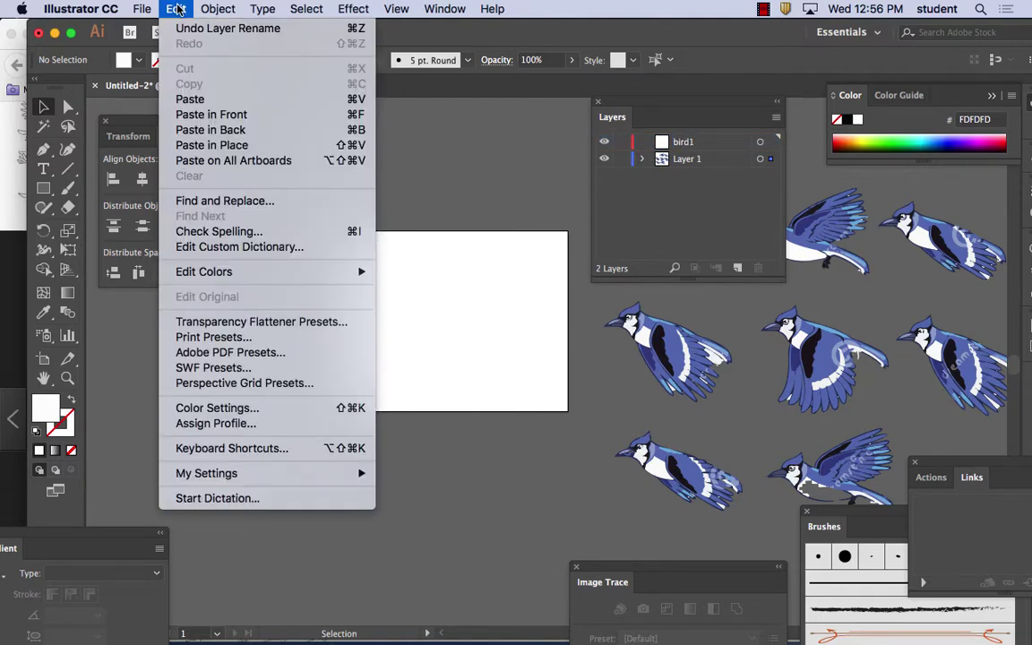
left_click(220, 146)
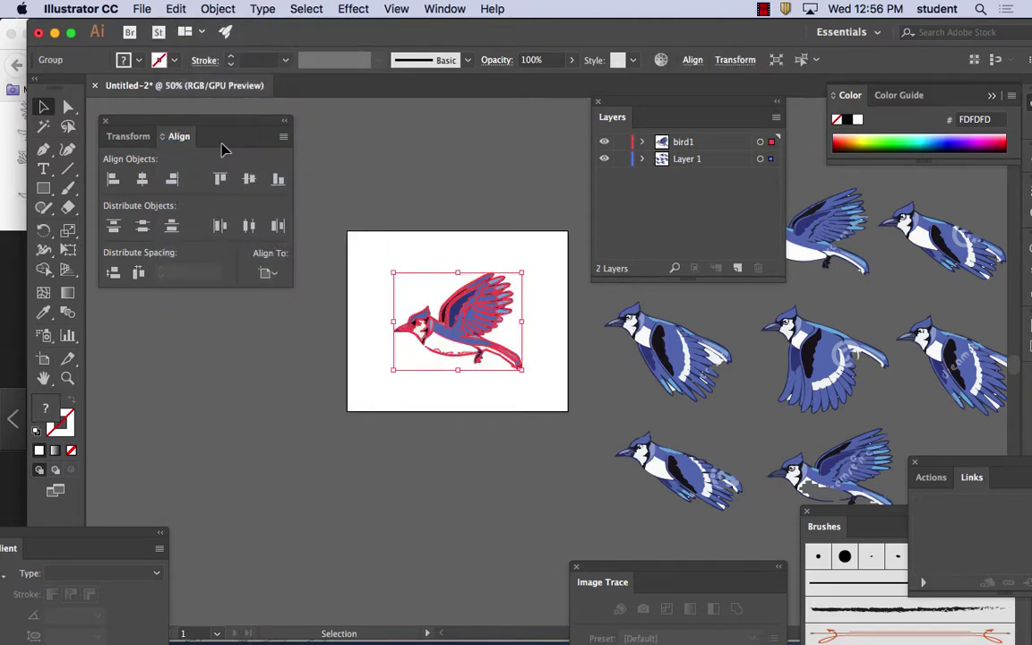
left_click(537, 242)
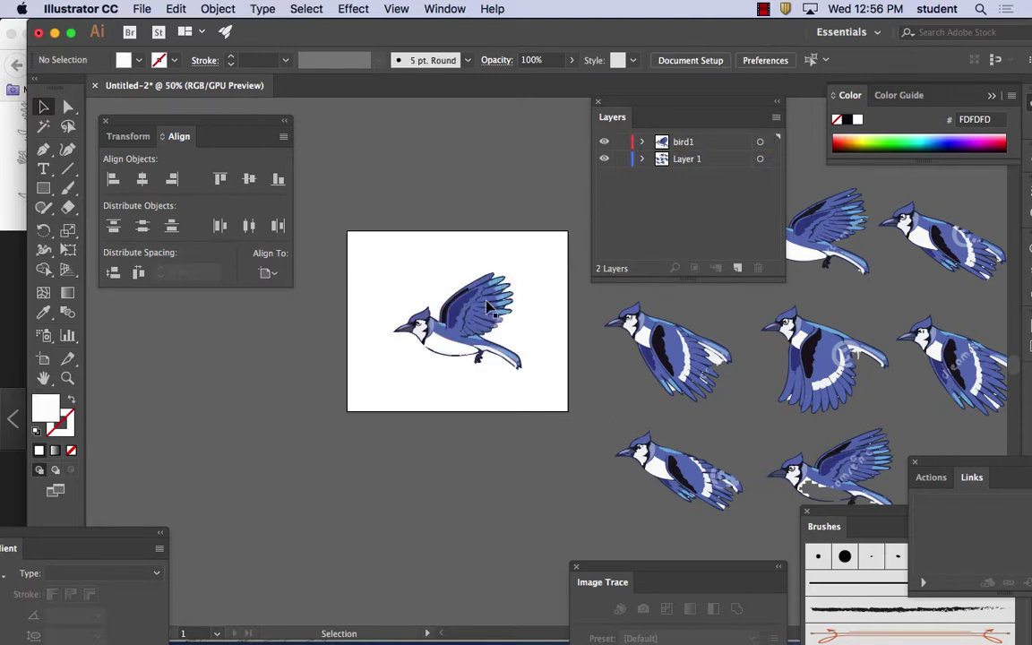
Step: Move the Layers panel clear of the remaining birds and hide the bird1 layer
left_click_drag(681, 101, 216, 323)
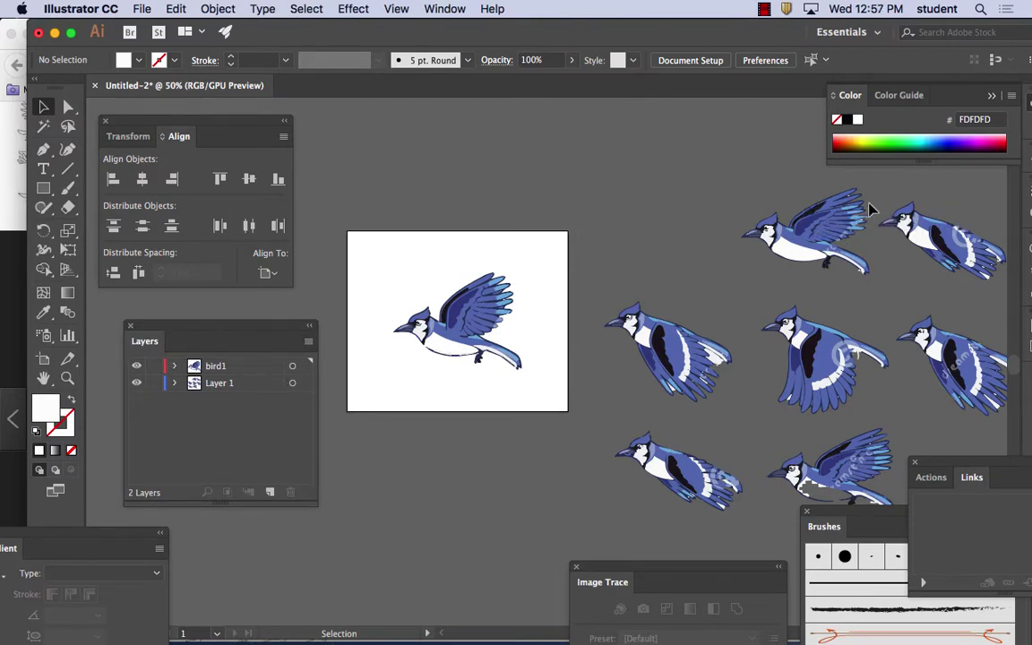
scroll(893, 264, "right", 3)
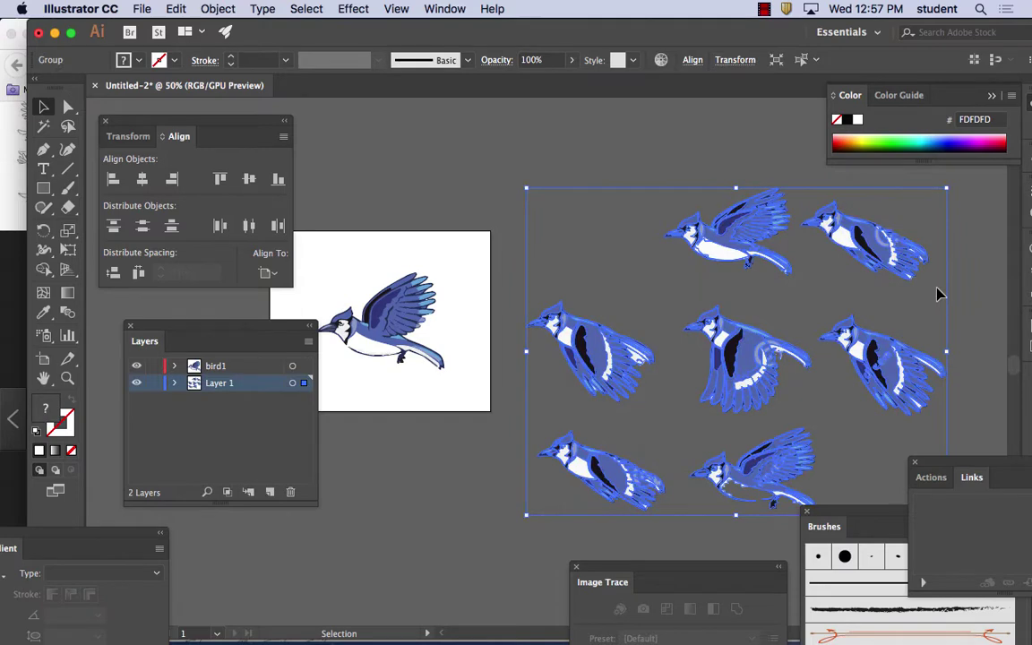
left_click(511, 153)
left_click(69, 104)
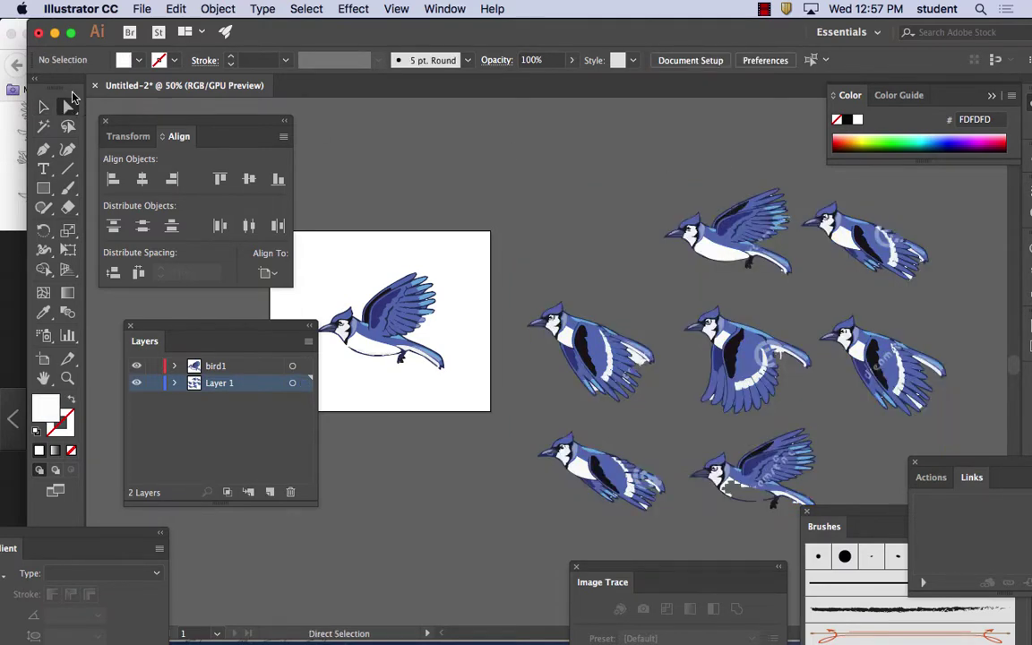
left_click(136, 365)
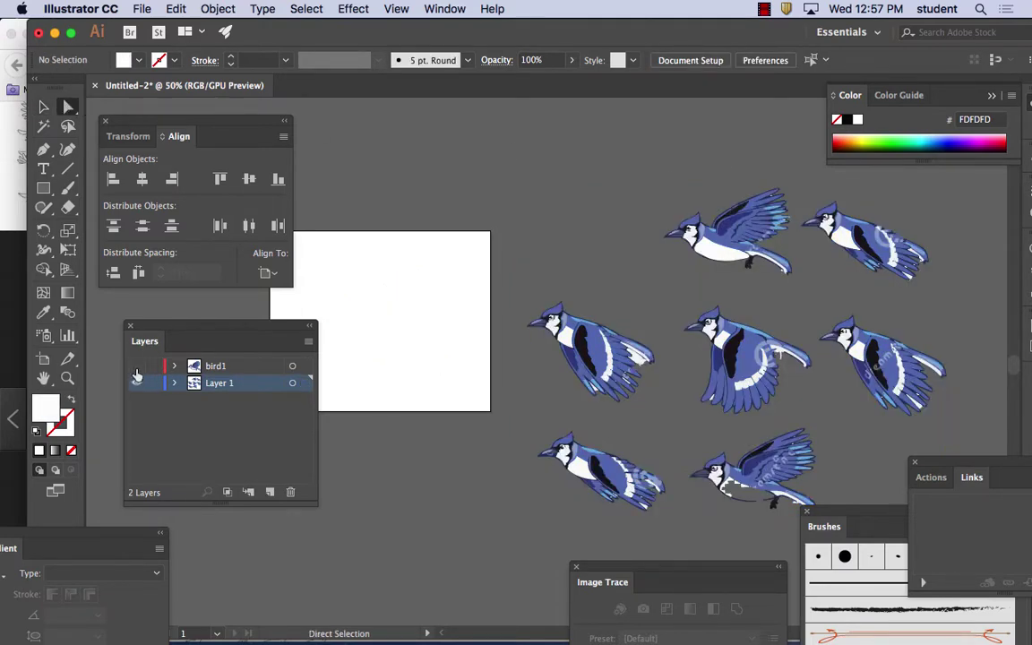
Step: Select all the paths of the last bird in the upper row and group them
left_click_drag(803, 186, 840, 236)
left_click(816, 186)
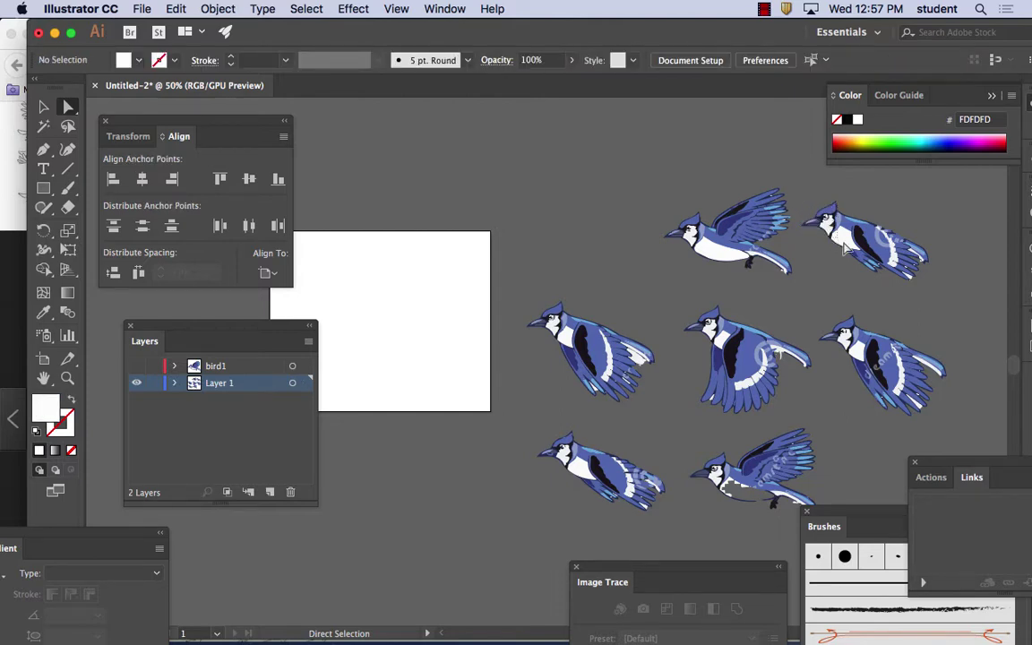
key("super+a")
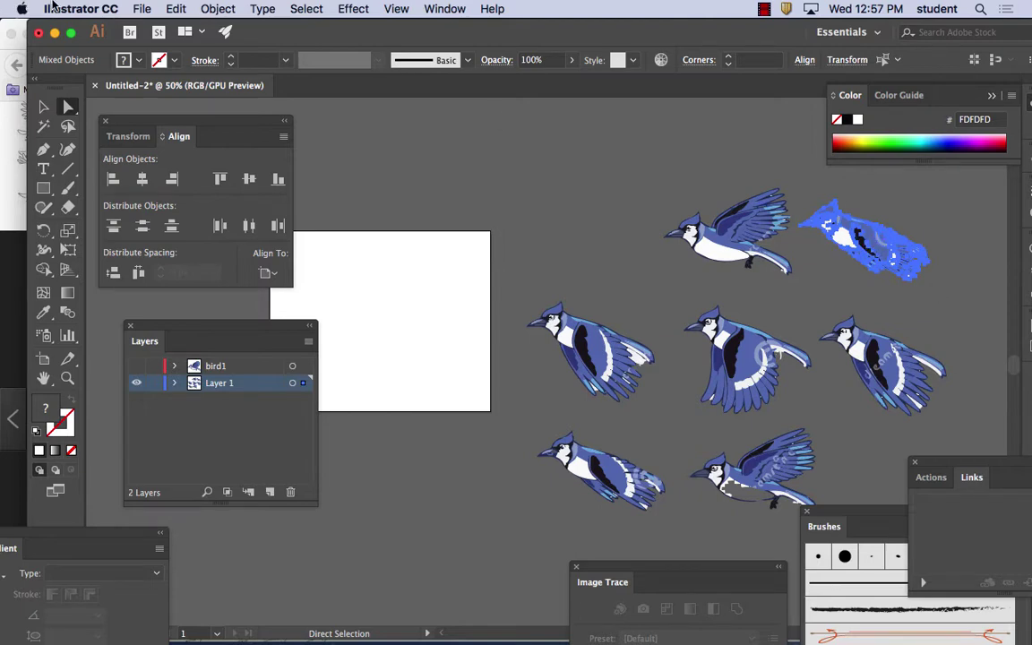
left_click(172, 8)
mouse_move(205, 9)
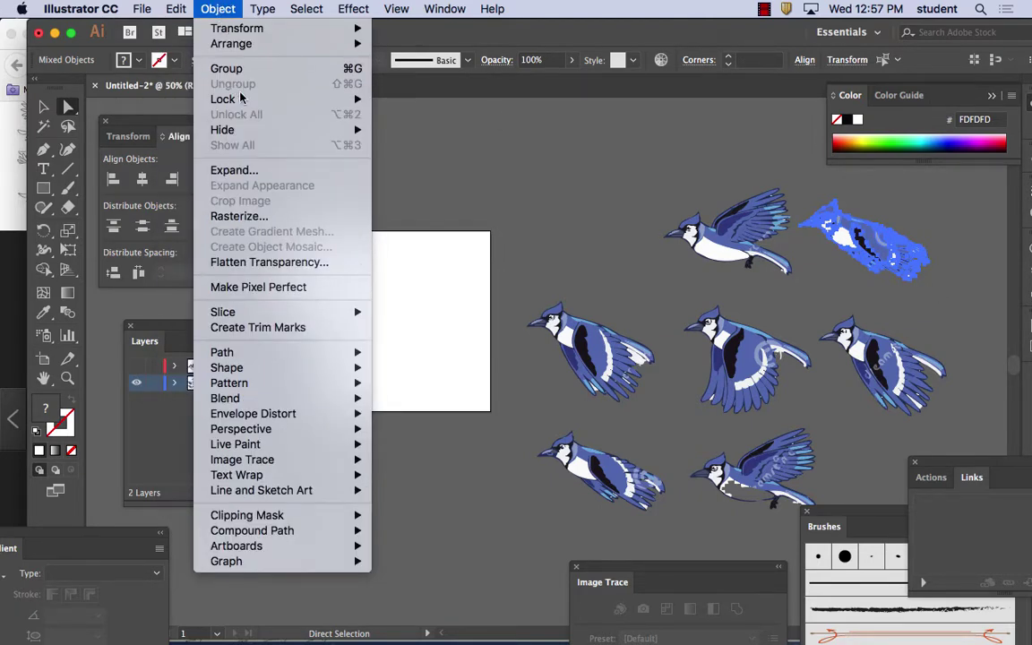
left_click(237, 75)
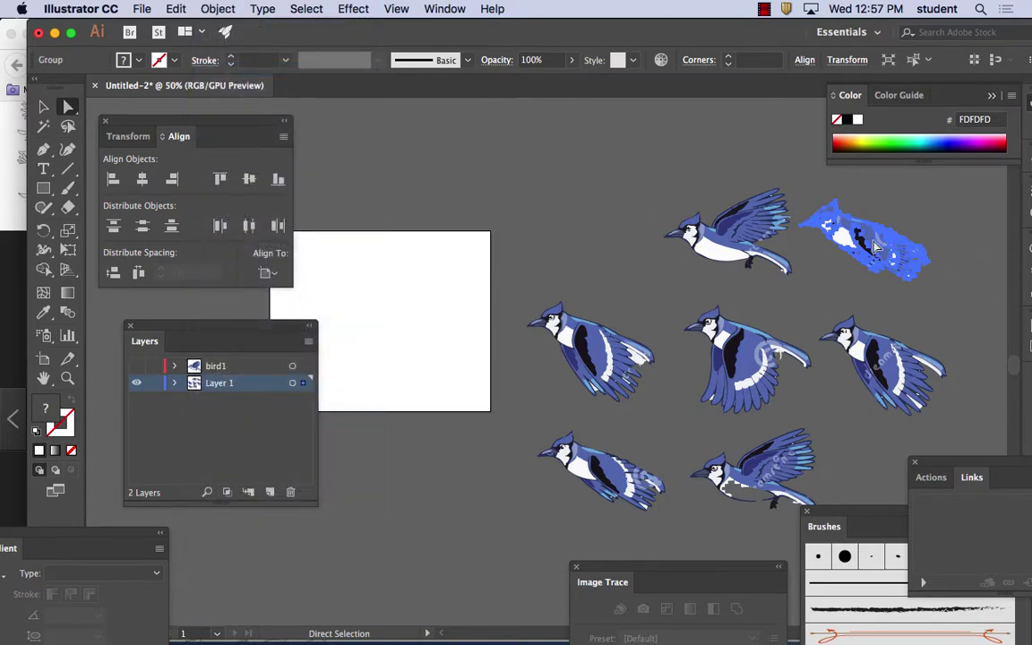
Step: Move the grouped bird onto the artboard and centre it vertically and horizontally relative to the artboard
left_click_drag(874, 247, 390, 326)
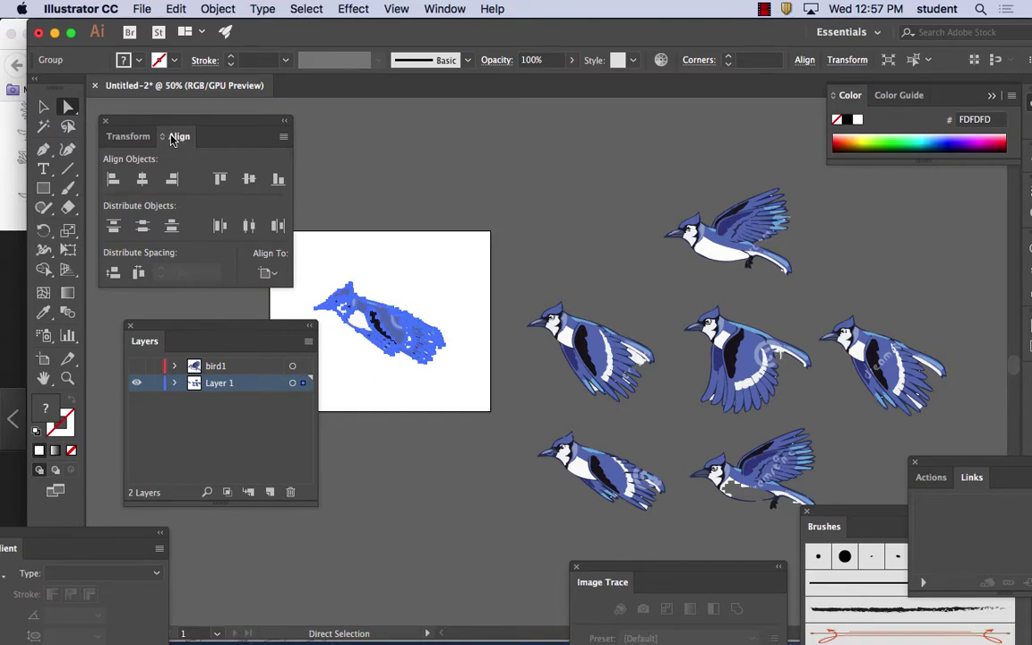
left_click(266, 272)
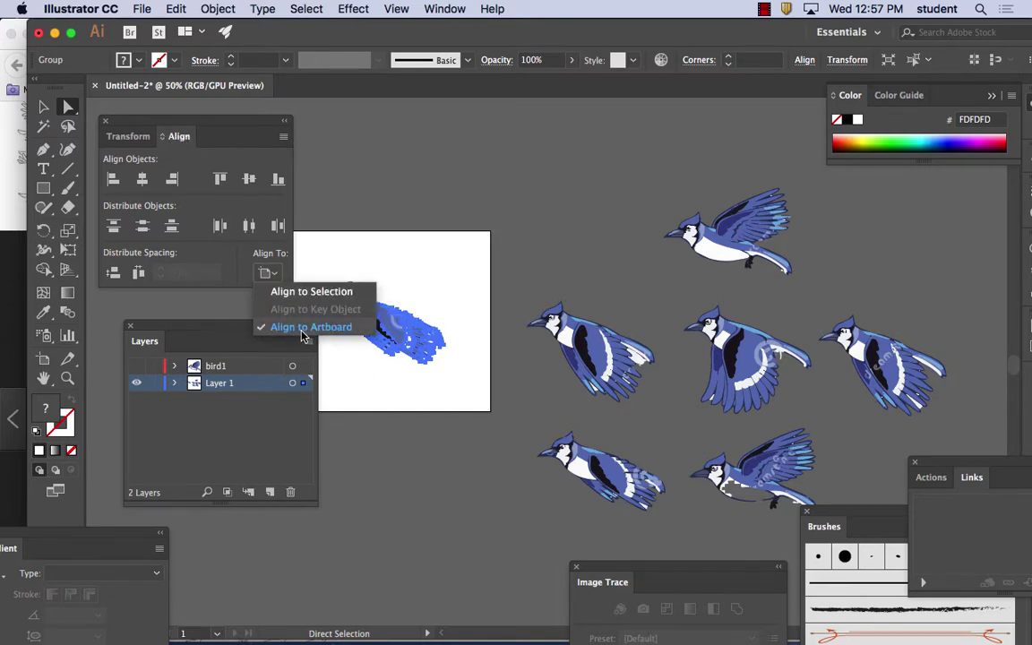
left_click(230, 126)
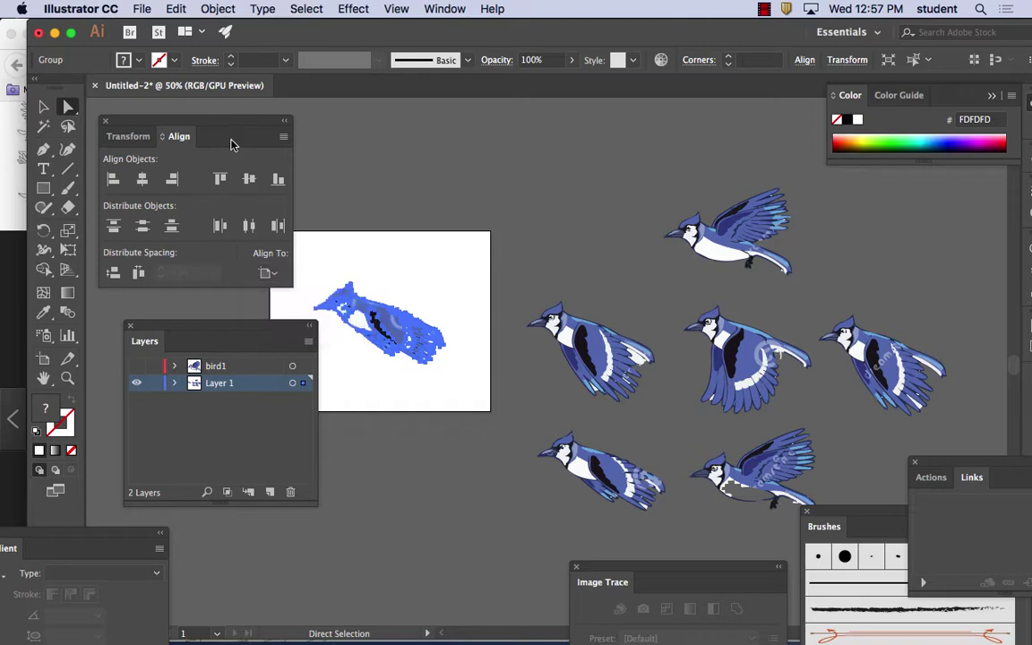
left_click(248, 178)
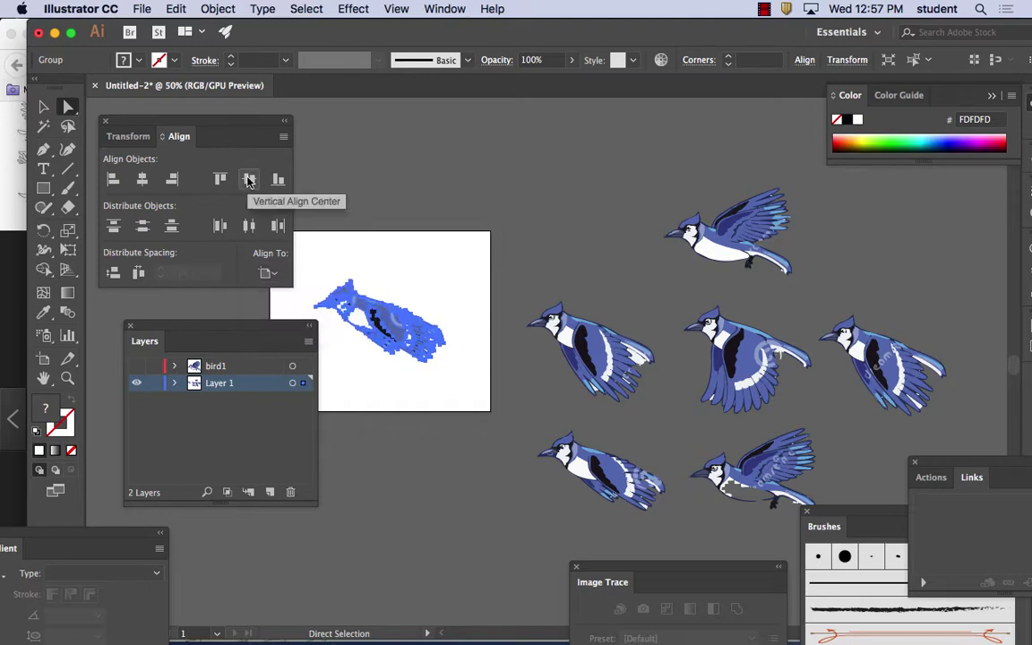
left_click(143, 180)
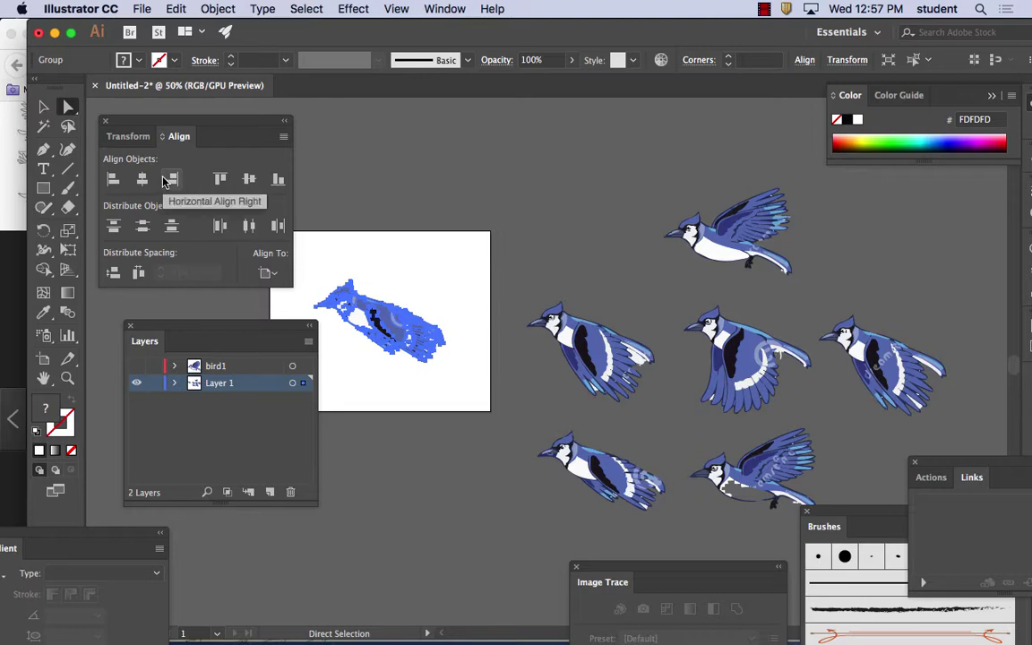
Step: Cut the centred bird and create a new layer named bird2 above the bird1 layer
key("v")
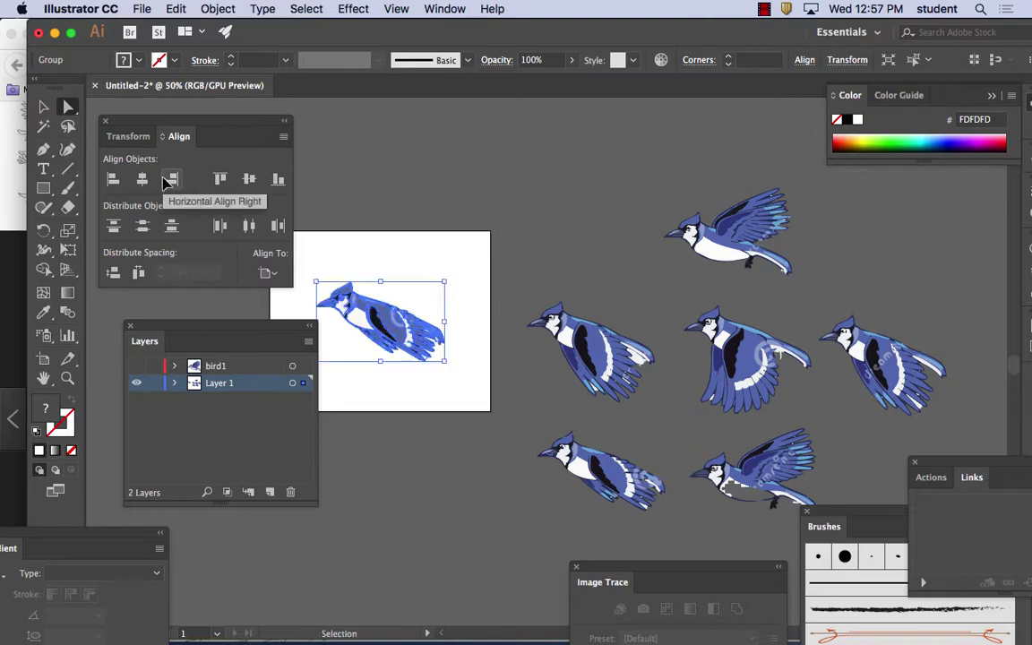
key("Delete")
left_click(235, 367)
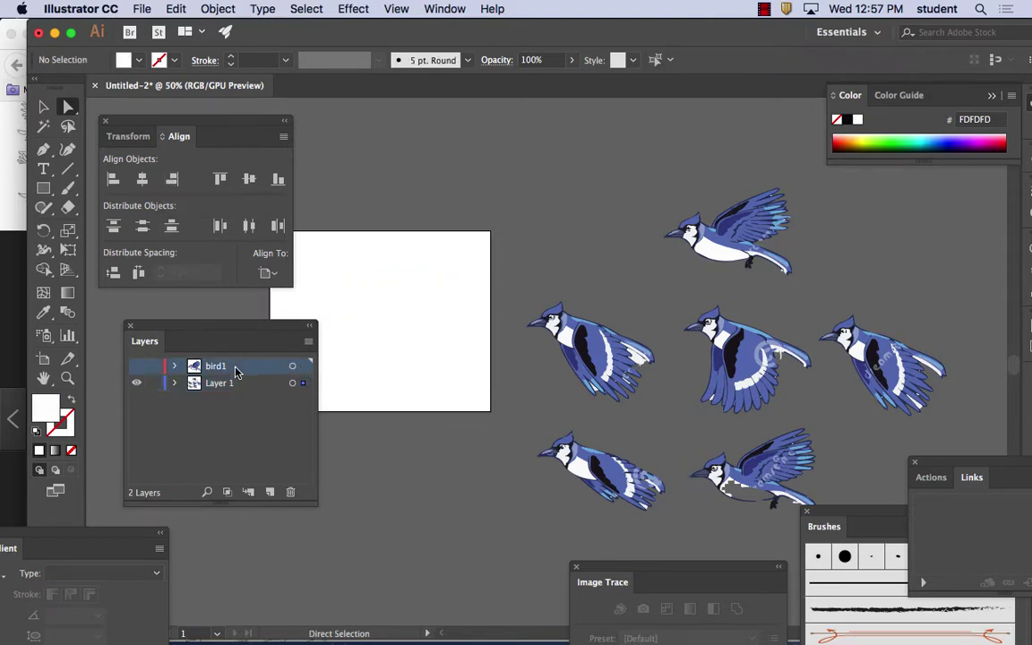
left_click(270, 492)
double_click(223, 366)
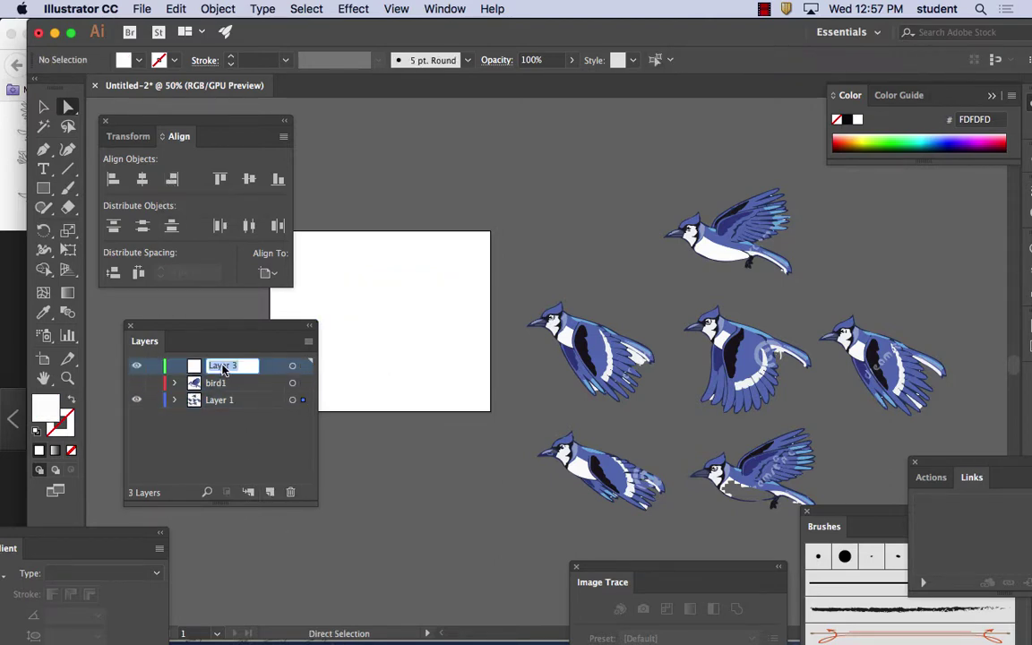
type("bird2")
key("Return")
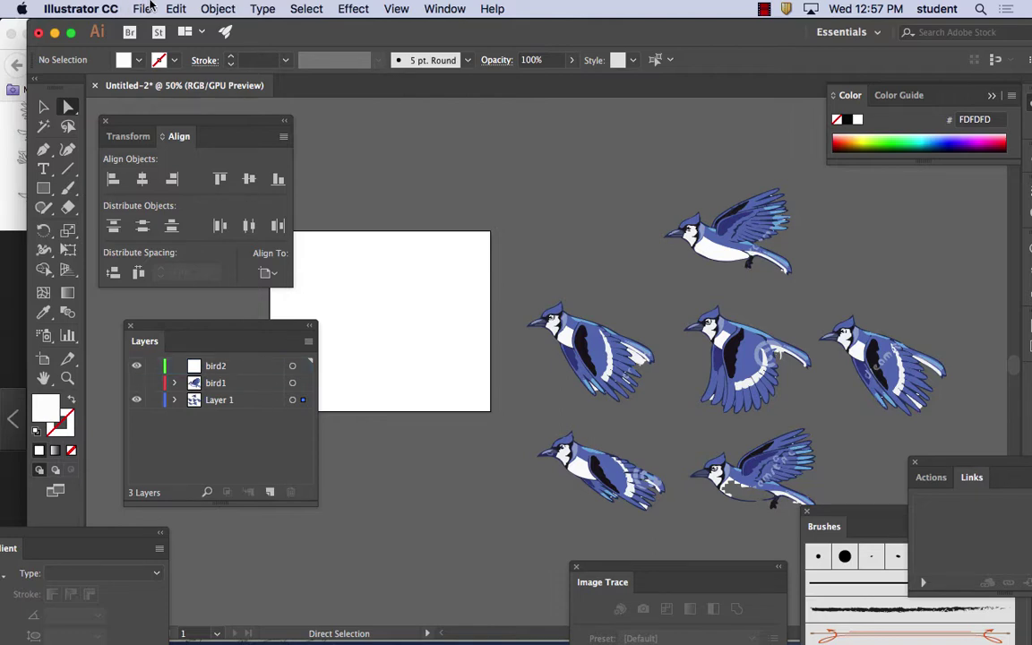
Step: Paste the cut bird in place on the bird2 layer and deselect it
left_click(175, 8)
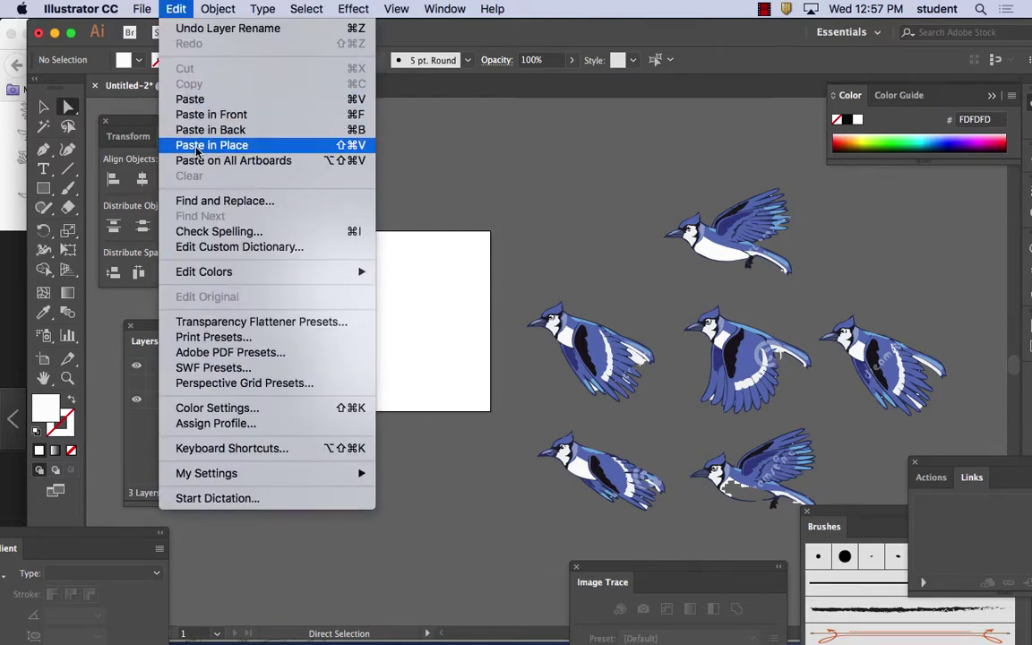
left_click(199, 145)
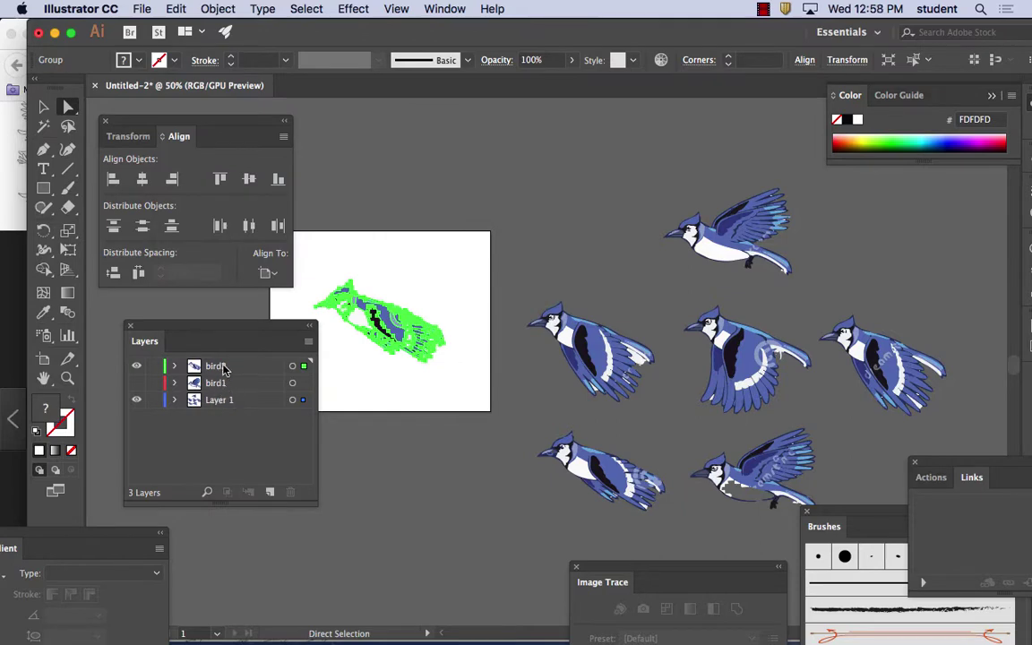
left_click(410, 283)
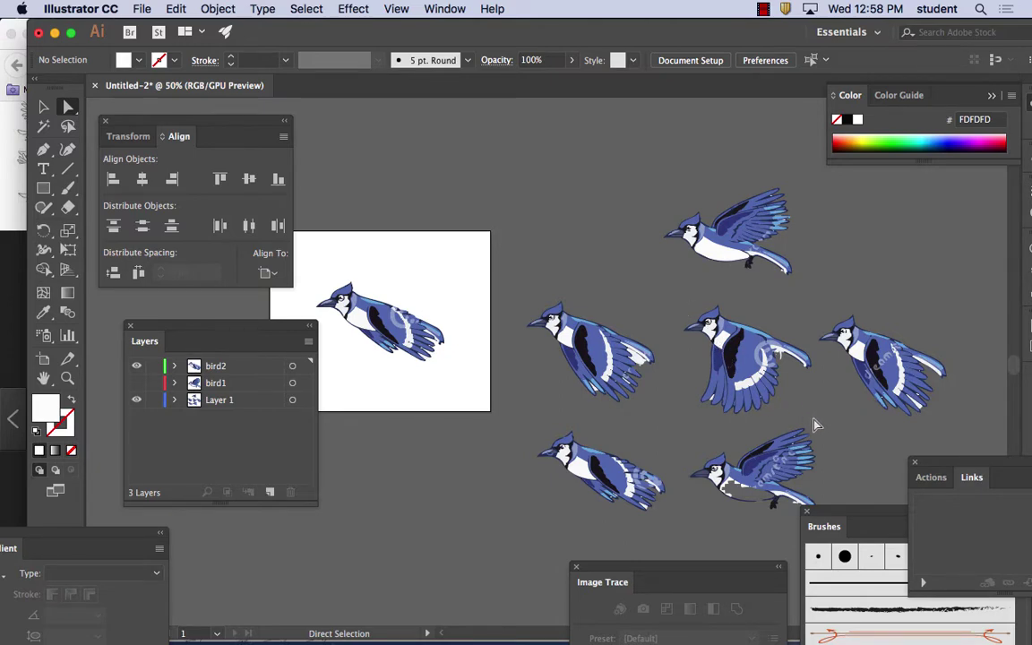
Step: Hide the bird2 layer and group all the paths of the central bird in the middle row
left_click_drag(671, 291, 813, 419)
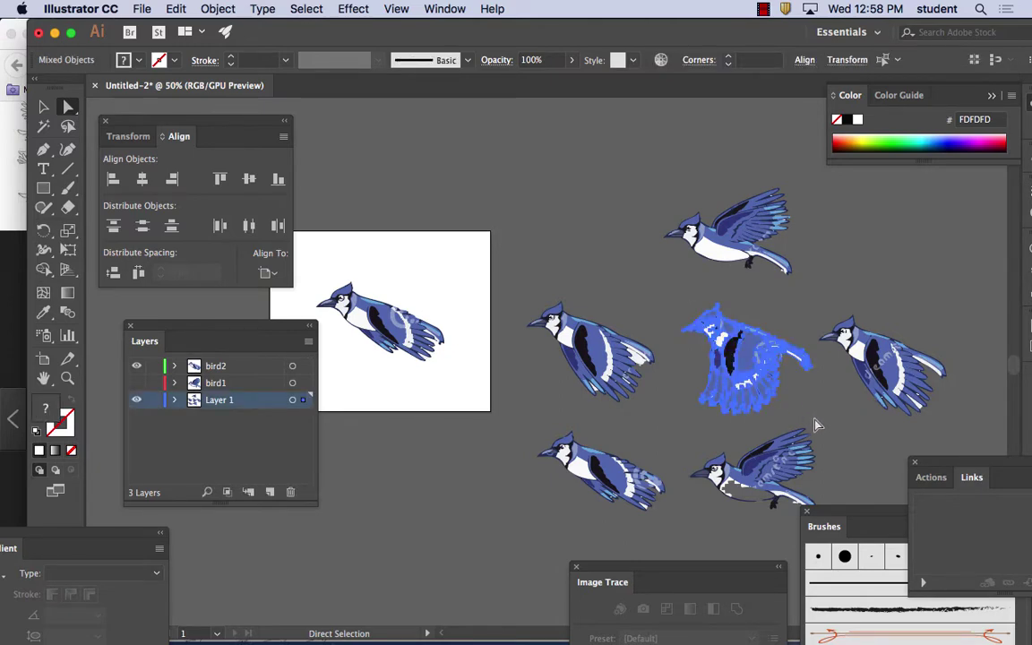
left_click(136, 365)
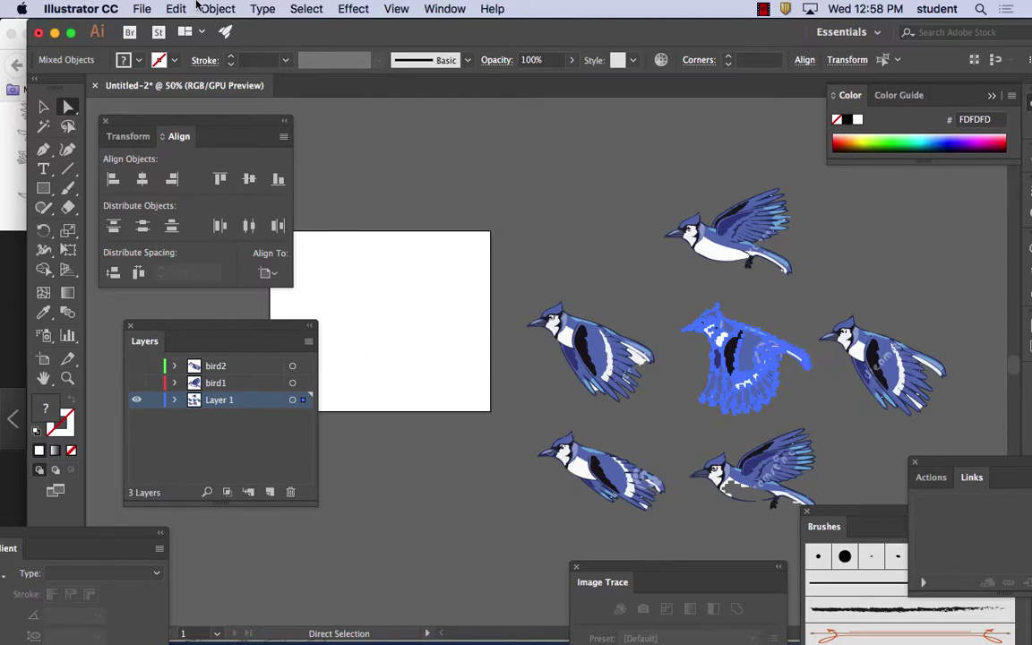
left_click(216, 8)
left_click(226, 68)
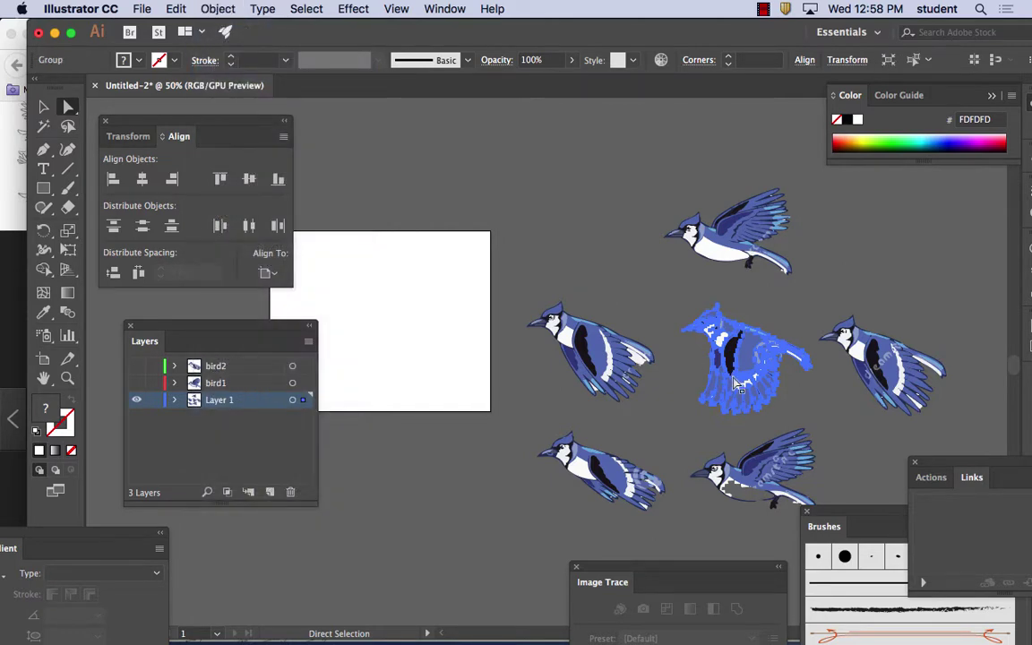
Step: Move the grouped spread-wing bird onto the artboard and centre it vertically and horizontally relative to the artboard
left_click_drag(705, 355, 397, 320)
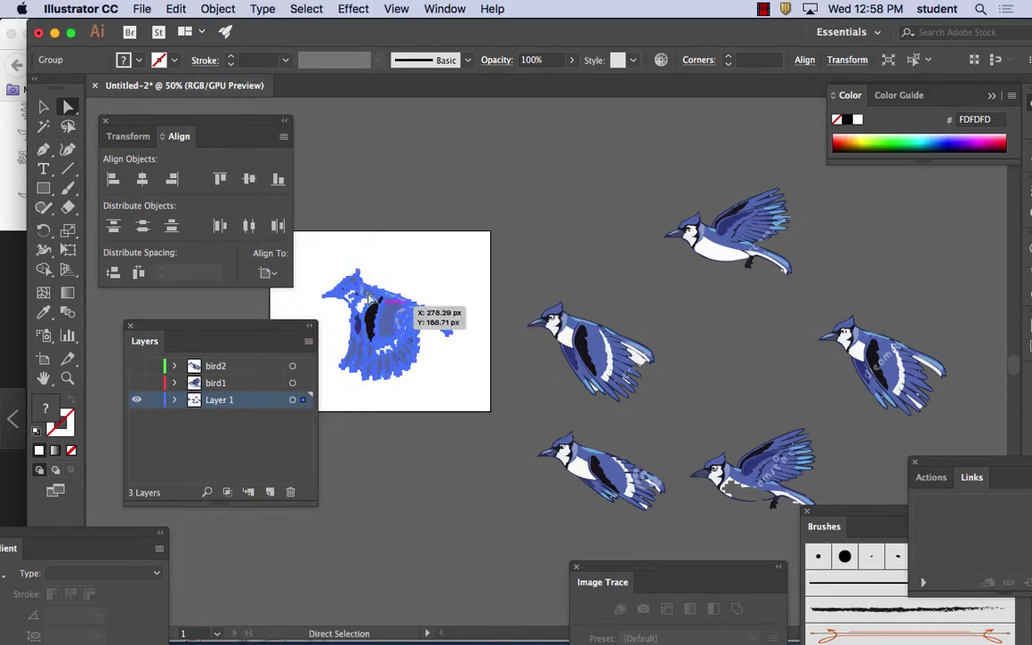
left_click(275, 274)
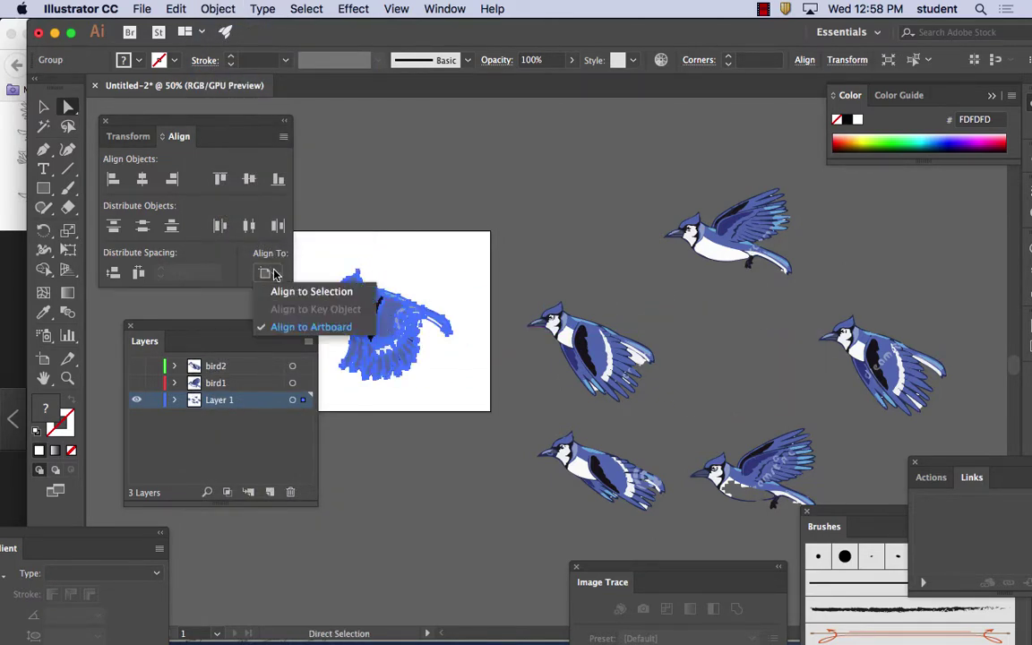
left_click(275, 274)
left_click(232, 170)
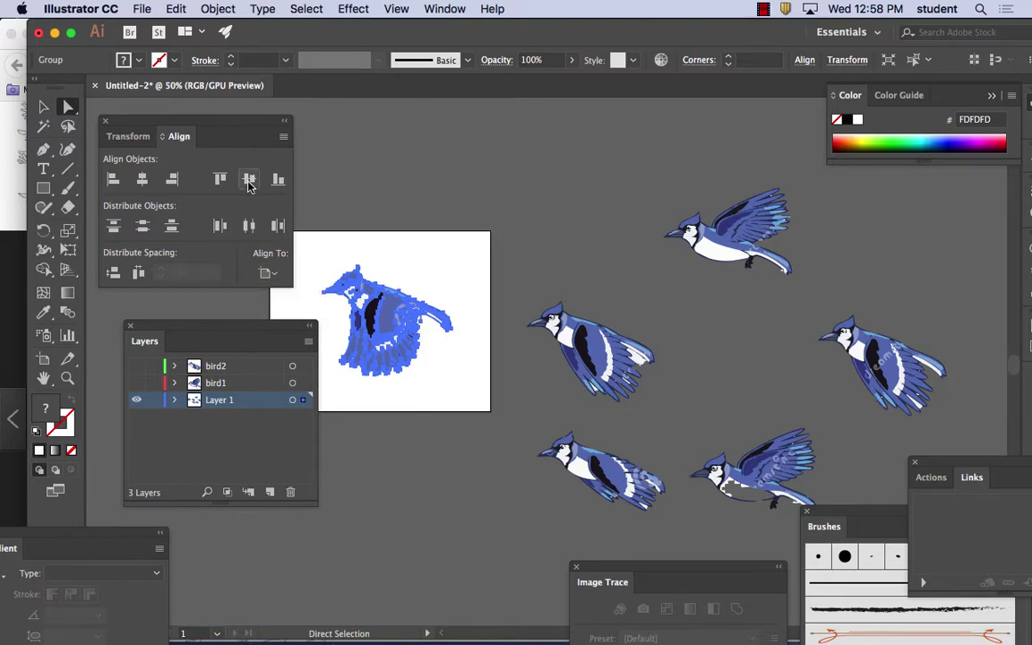
left_click(143, 180)
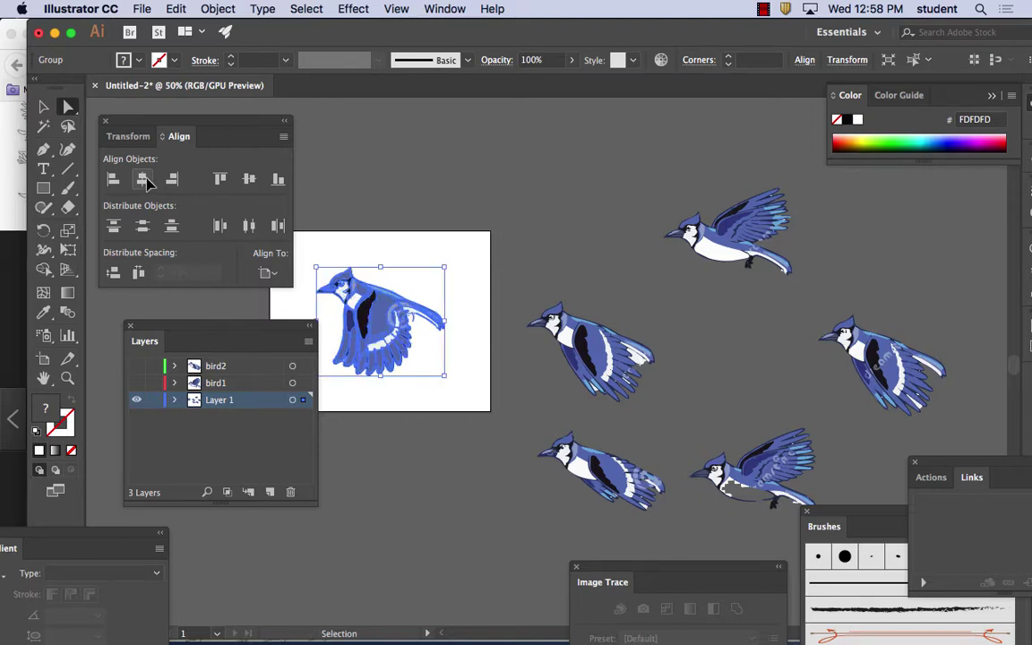
Step: Cut the centred spread-wing bird and create a new layer named bird3 above the bird2 layer
key("Delete")
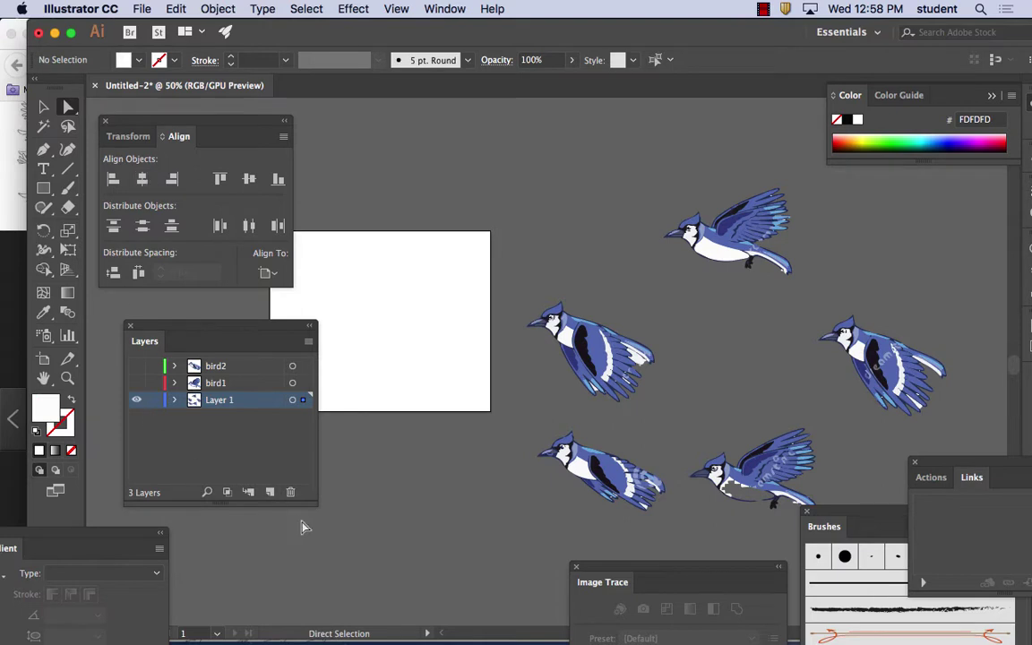
left_click(247, 366)
left_click(271, 492)
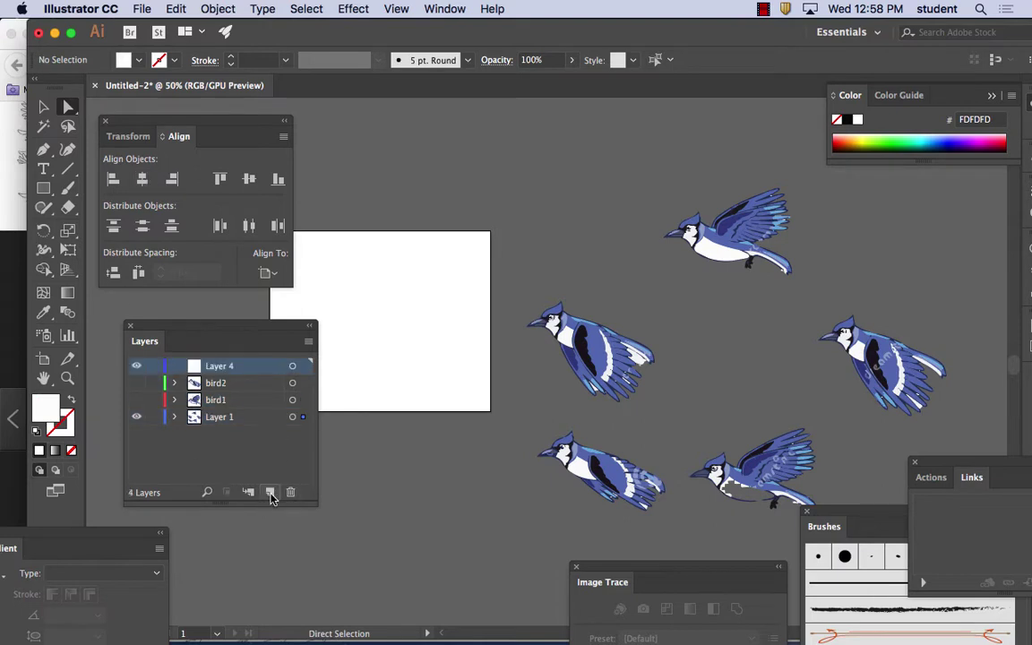
double_click(222, 368)
type("bird3")
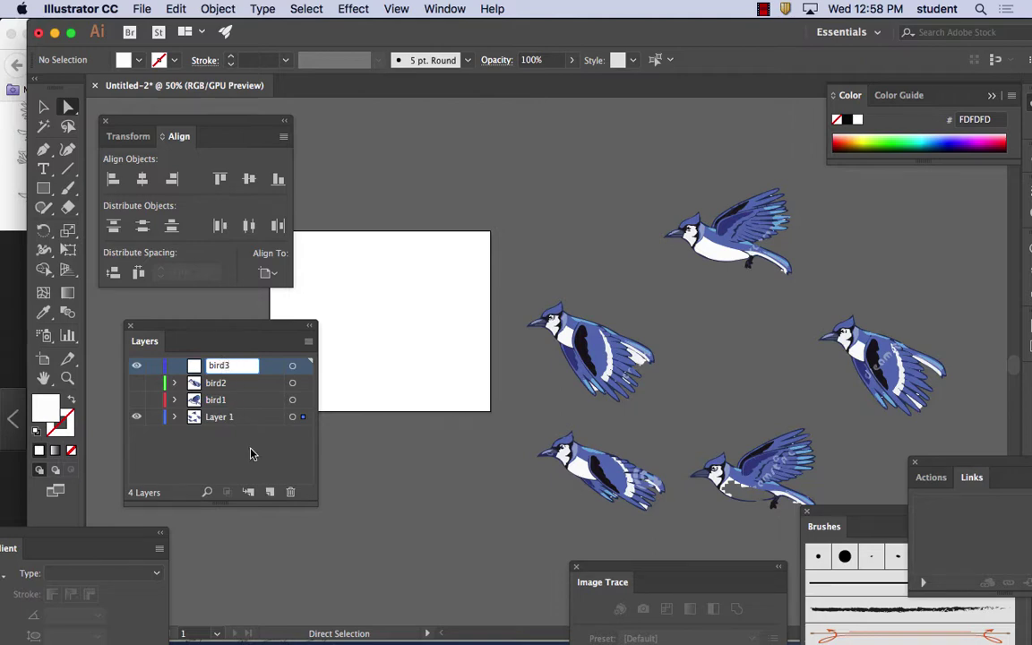
key("Return")
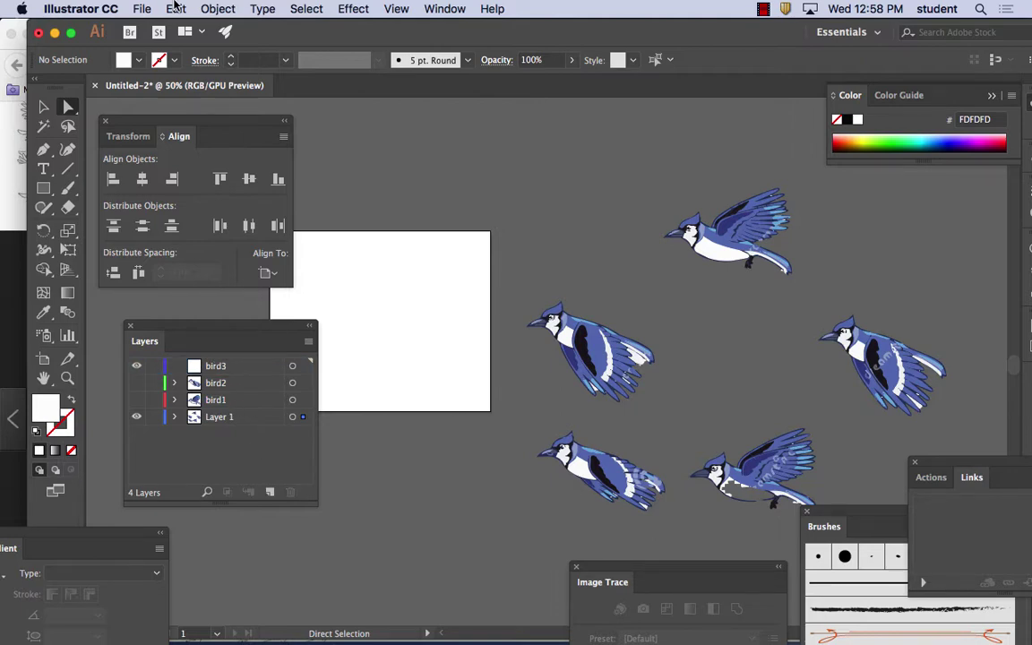
left_click(175, 10)
left_click(230, 100)
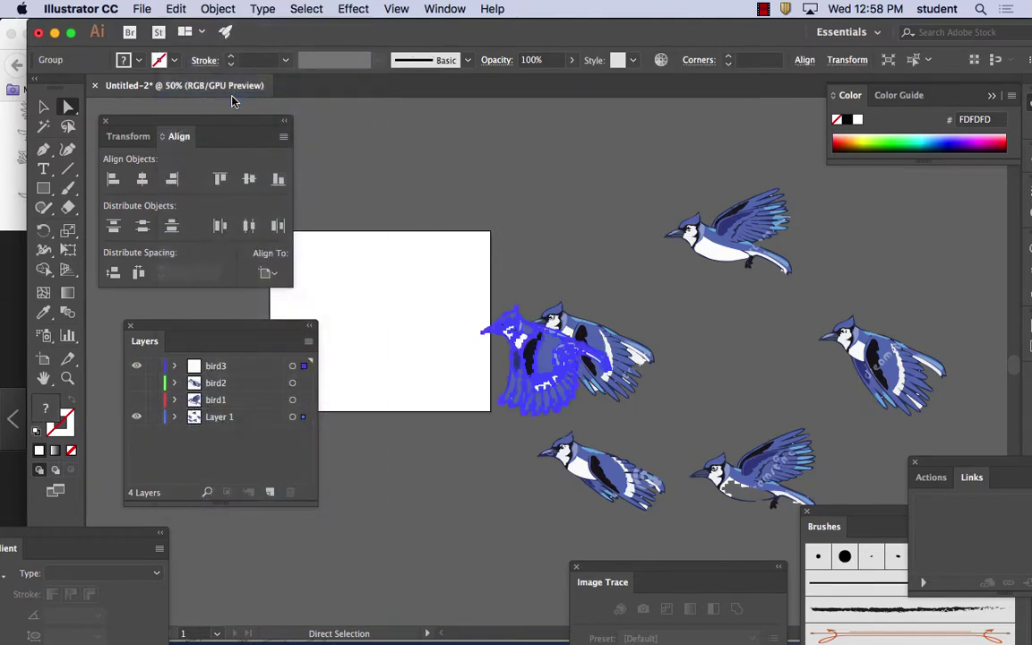
left_click(176, 9)
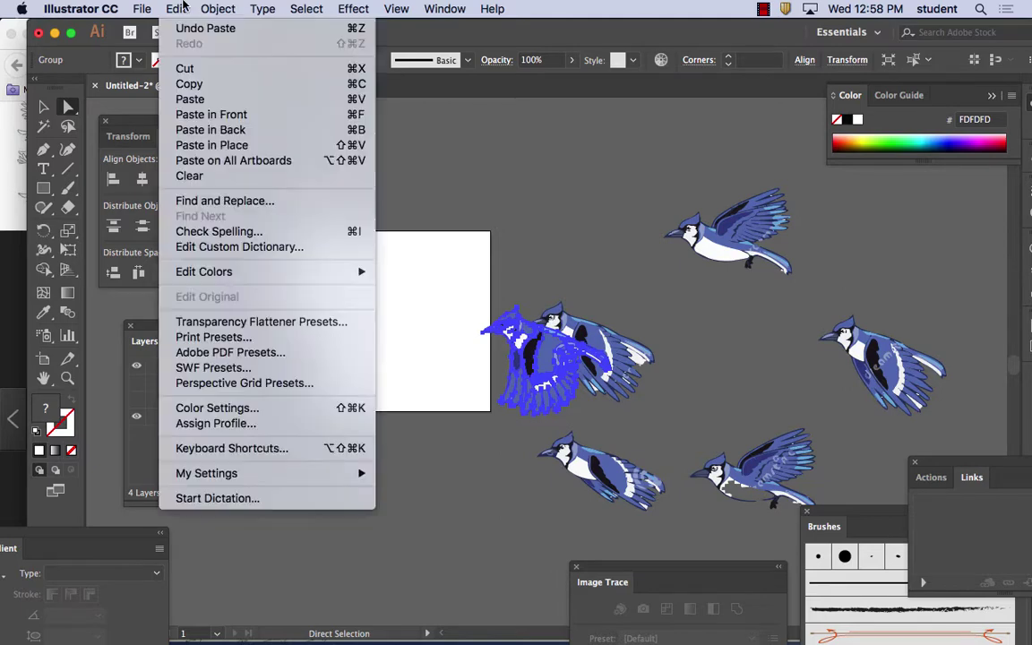
left_click(205, 28)
Step: Paste the cut bird in place on the bird3 layer and deselect it
left_click(176, 9)
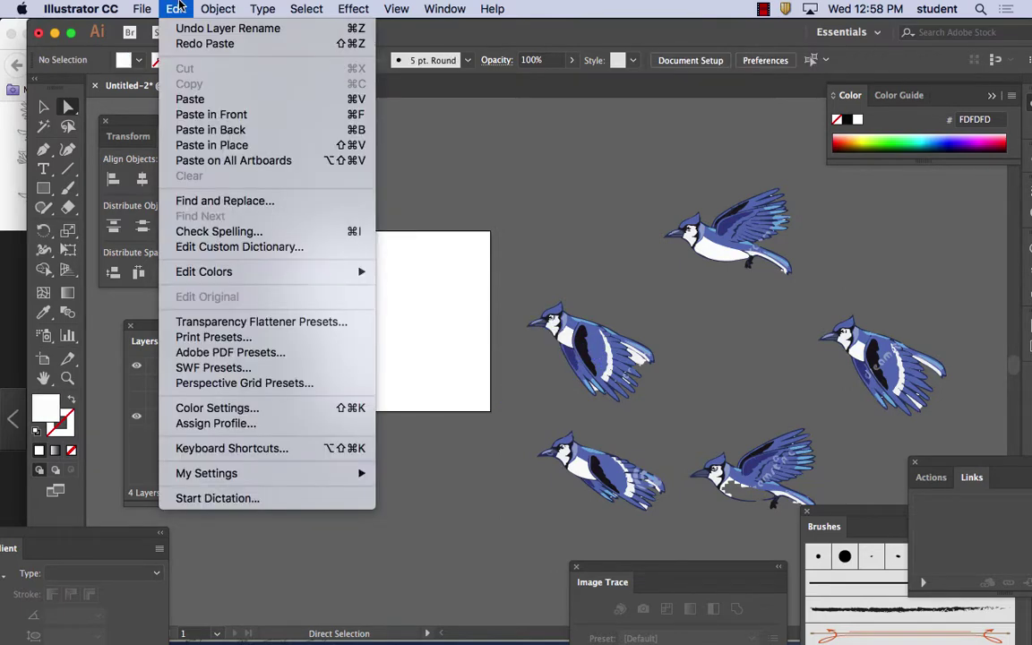
left_click(211, 145)
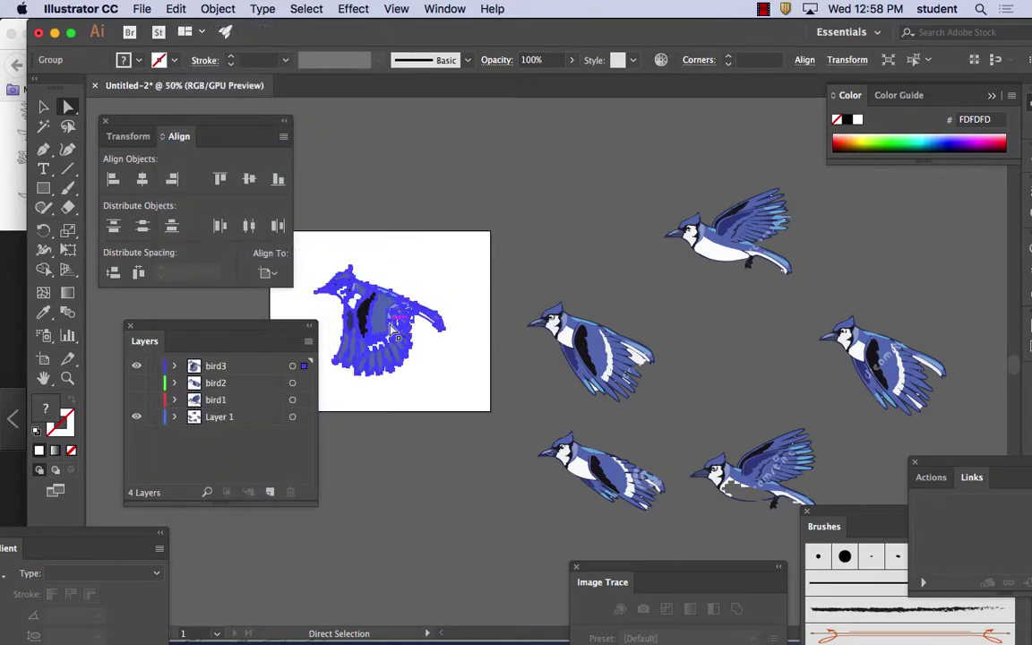
left_click(440, 276)
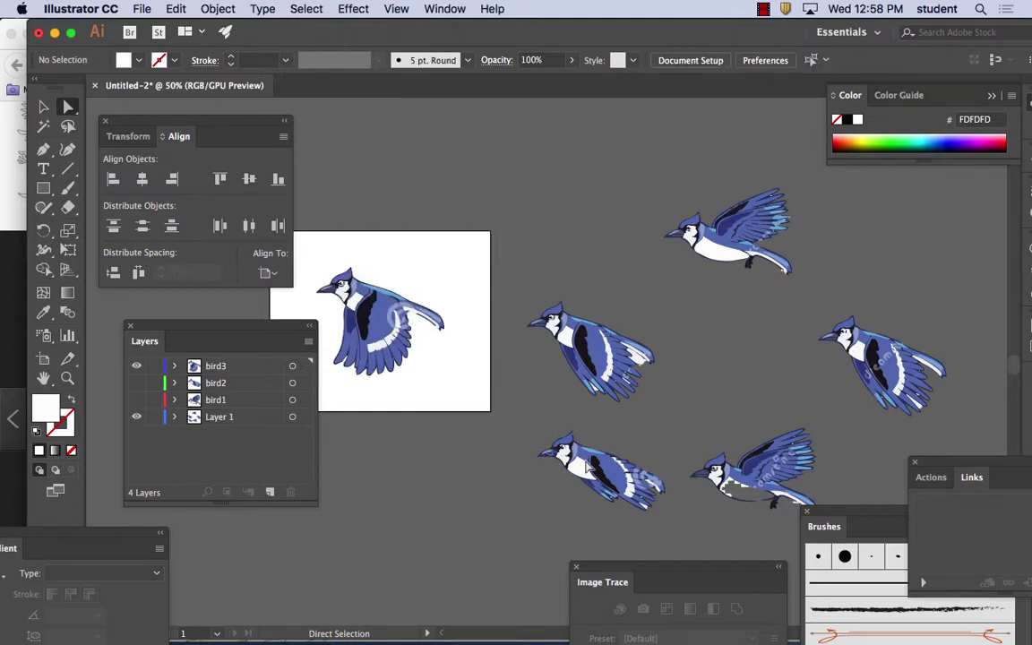
Step: Select all the paths of the first bird in the lower row and group them
left_click_drag(523, 419, 676, 525)
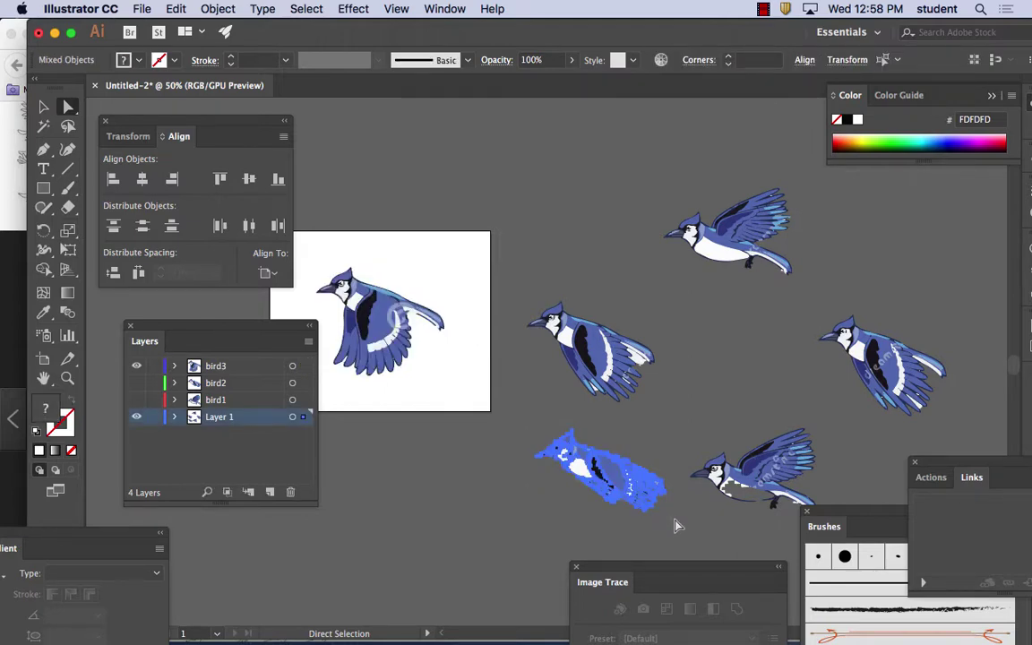
left_click(217, 9)
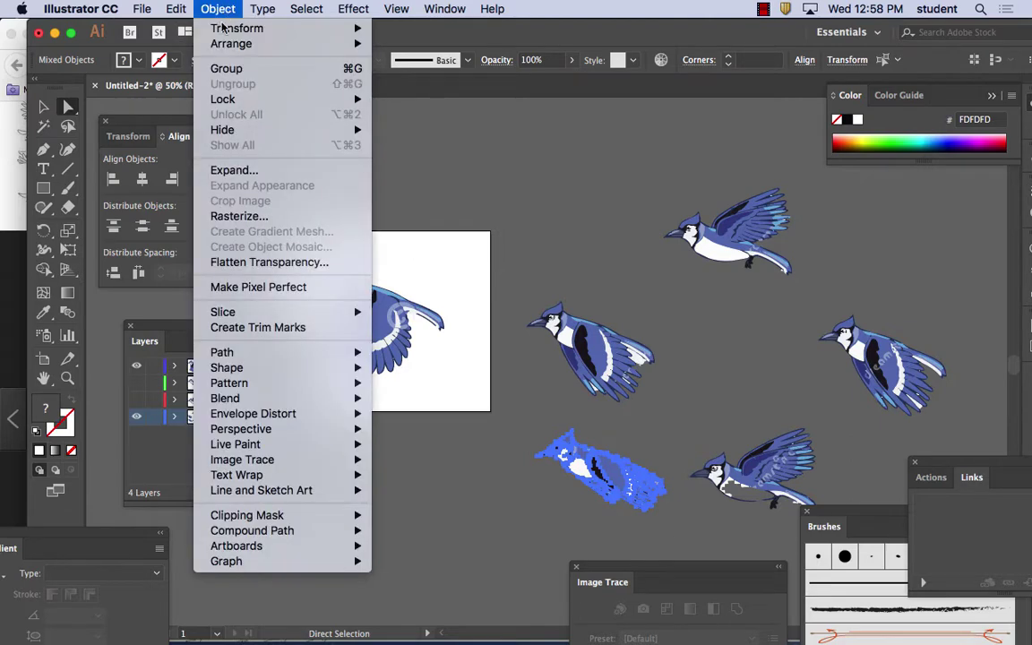
left_click(226, 69)
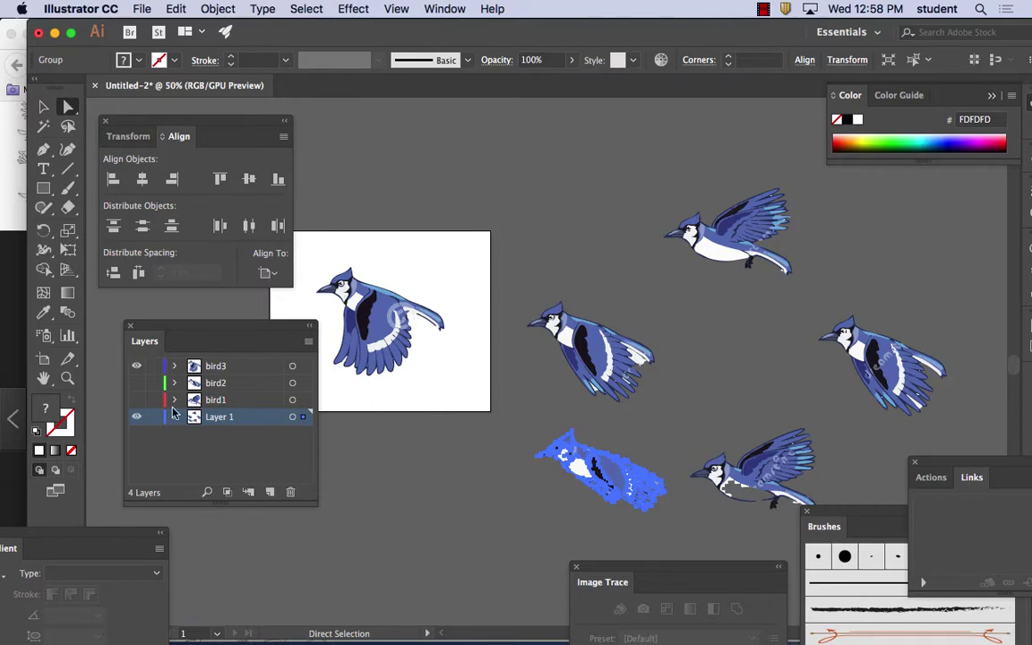
Step: Hide the bird3 layer and centre the grouped lower-row bird on the artboard
left_click_drag(620, 478, 405, 333)
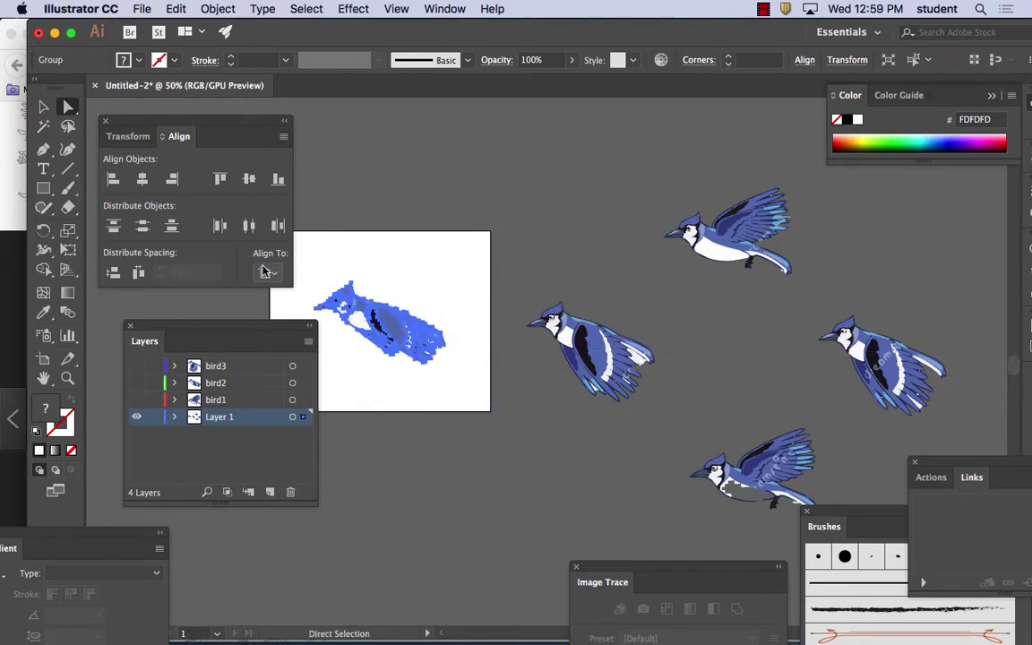
left_click(140, 180)
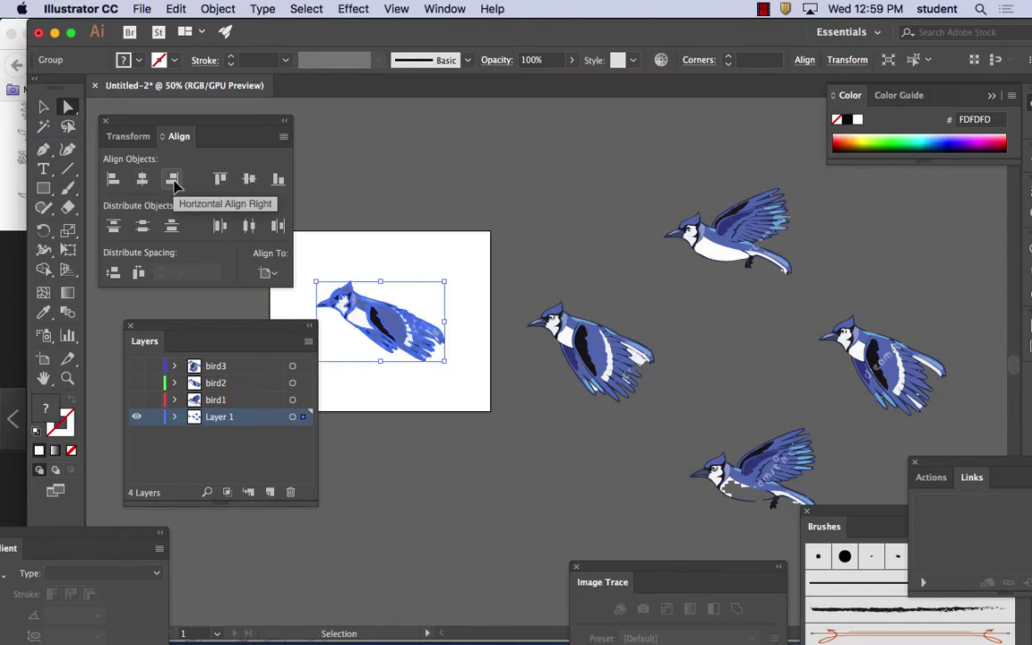
Step: Remove the centred folded-wing bird from Layer 1 by cutting it, and create a new layer named bird4 above bird3
key("Delete")
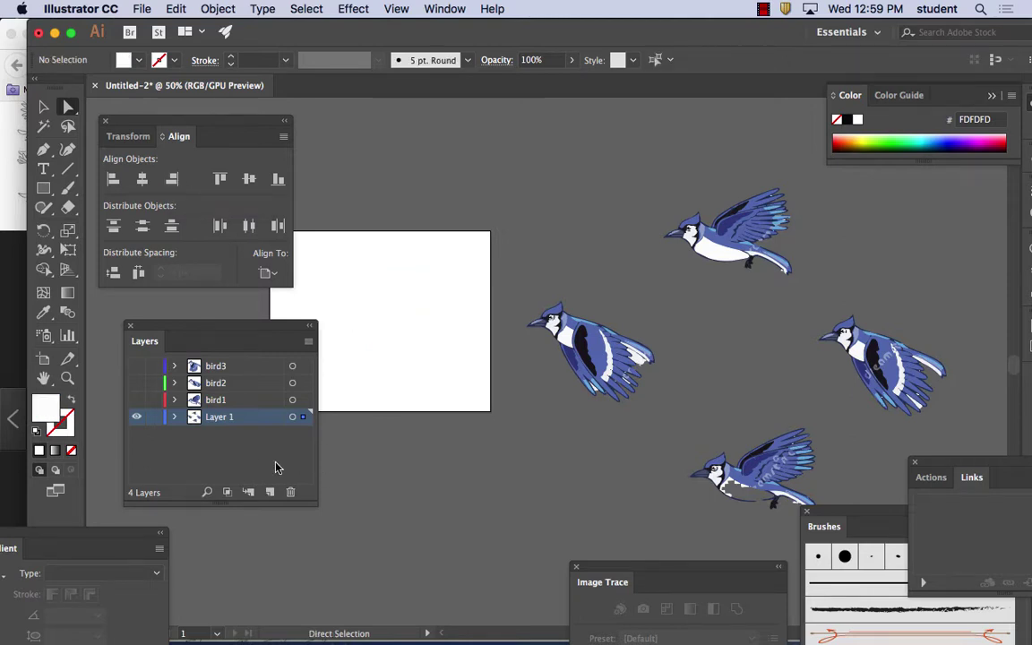
left_click(248, 367)
left_click(272, 494)
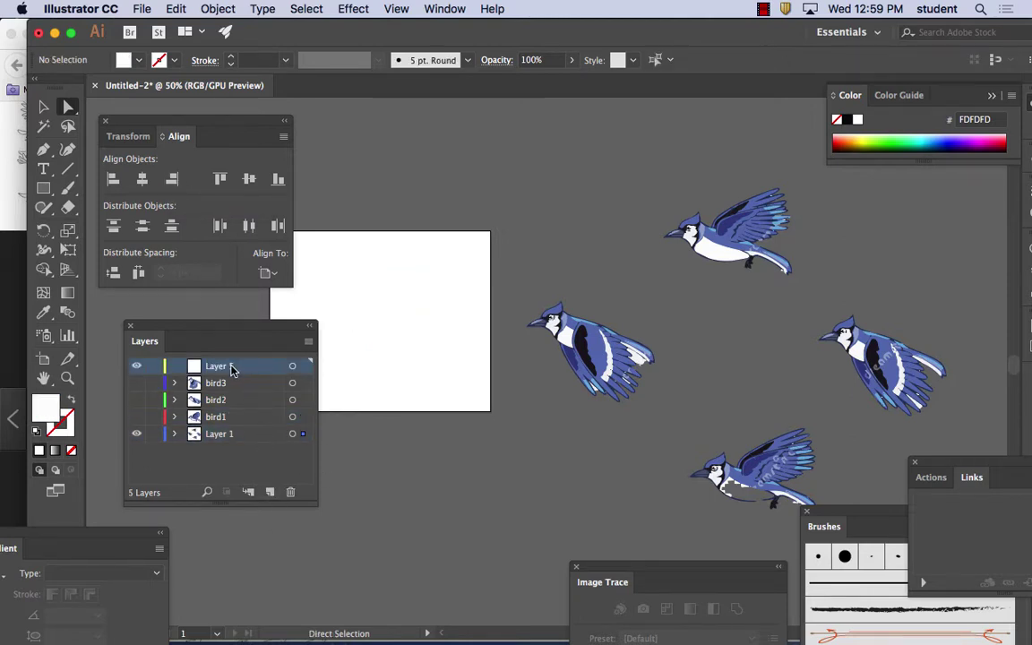
double_click(230, 367)
type("bird4")
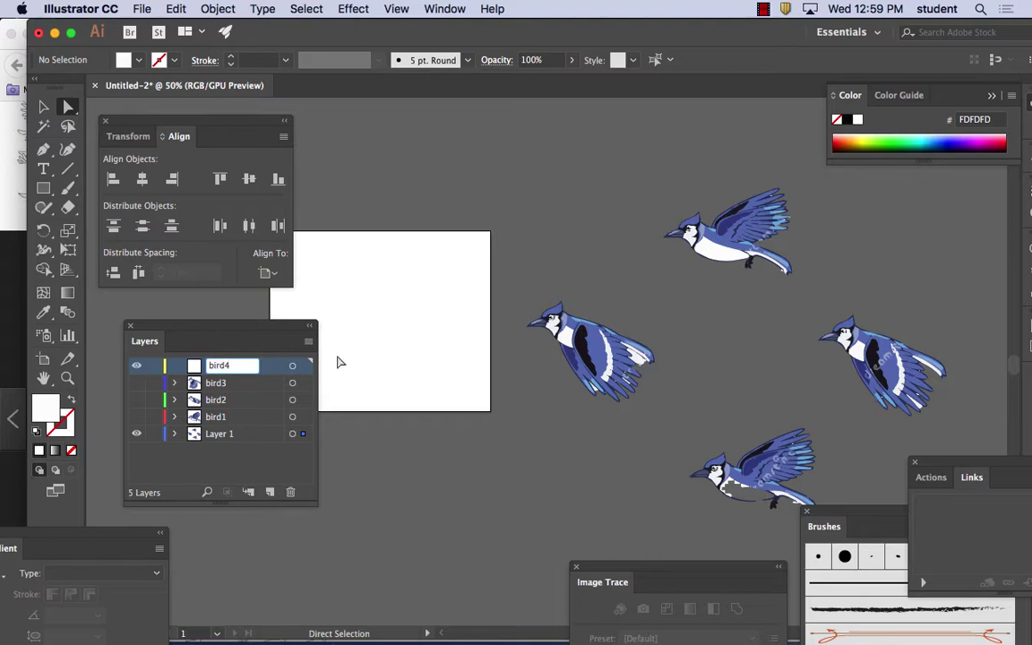
key("Return")
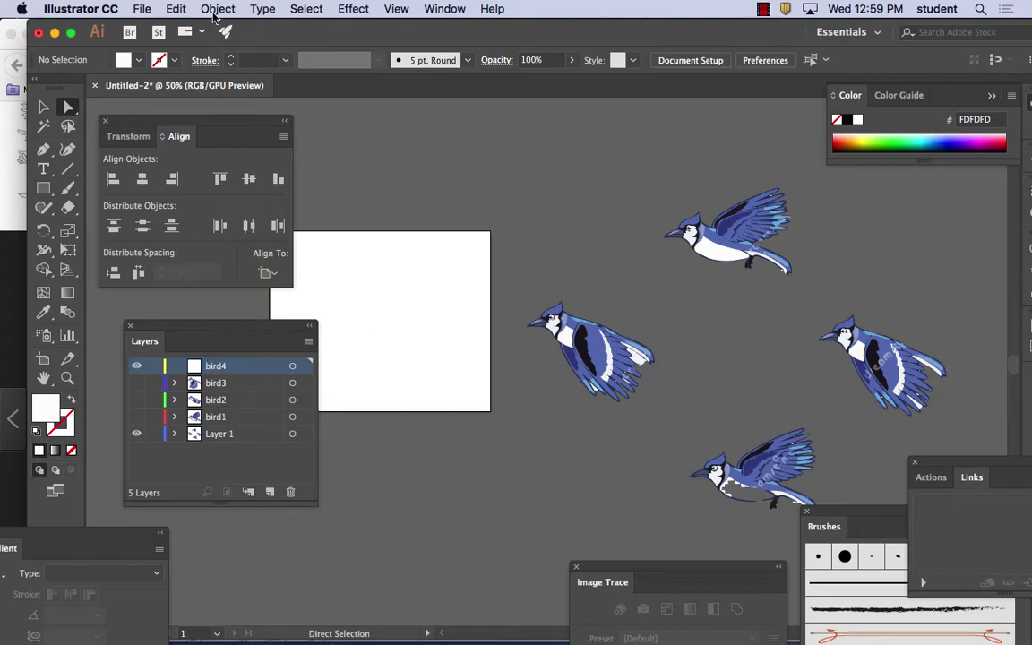
Step: Paste the cut bird in place on the bird4 layer and show the bird3, bird2 and bird1 layers
left_click(176, 9)
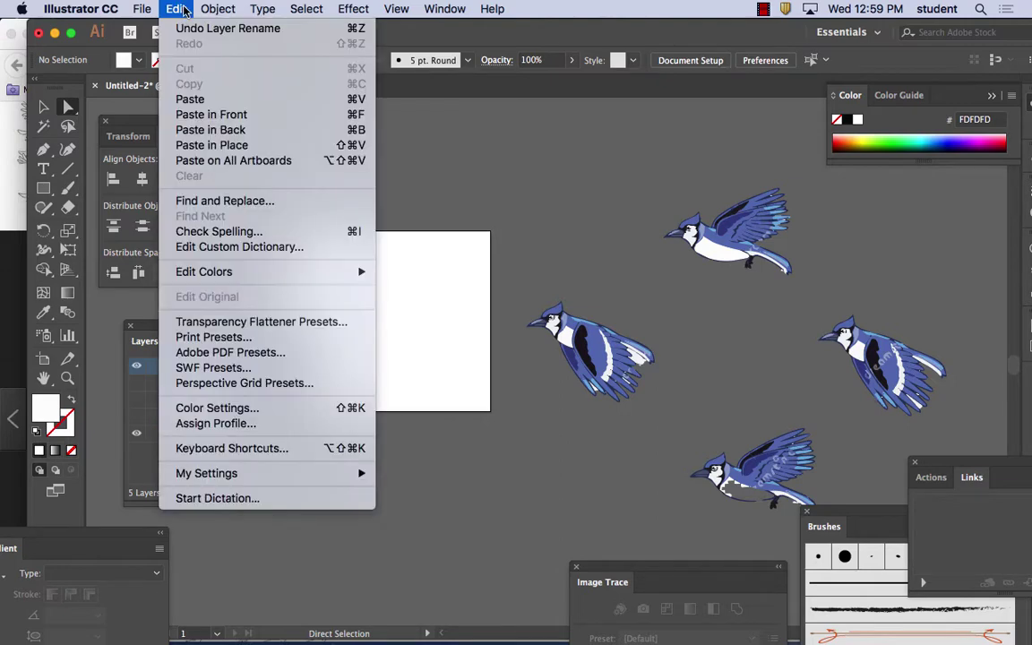
left_click(212, 152)
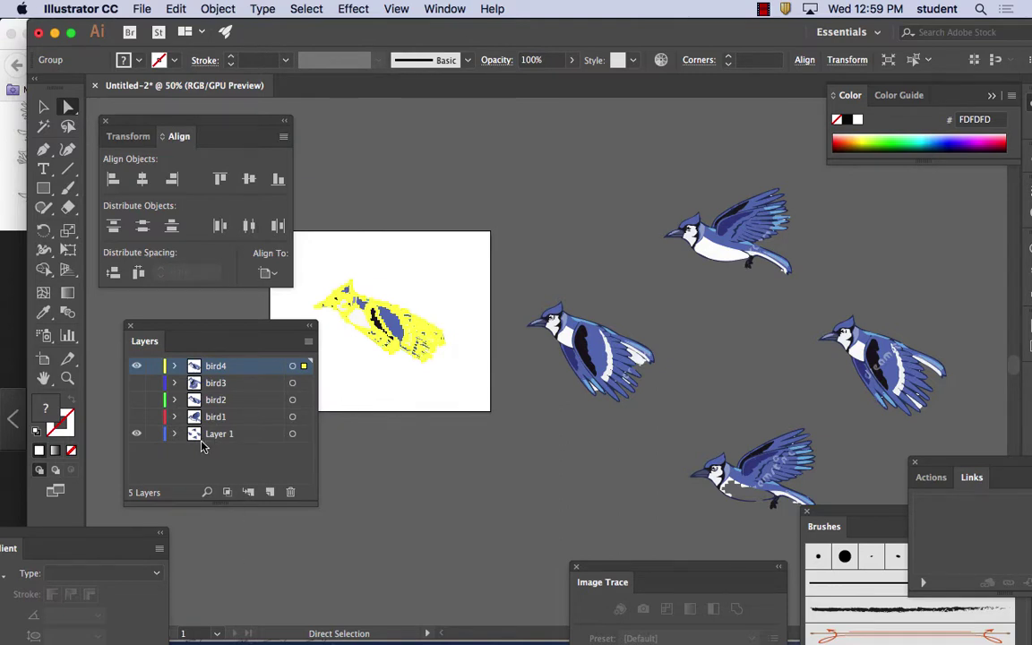
left_click(138, 383)
left_click(138, 400)
left_click(138, 417)
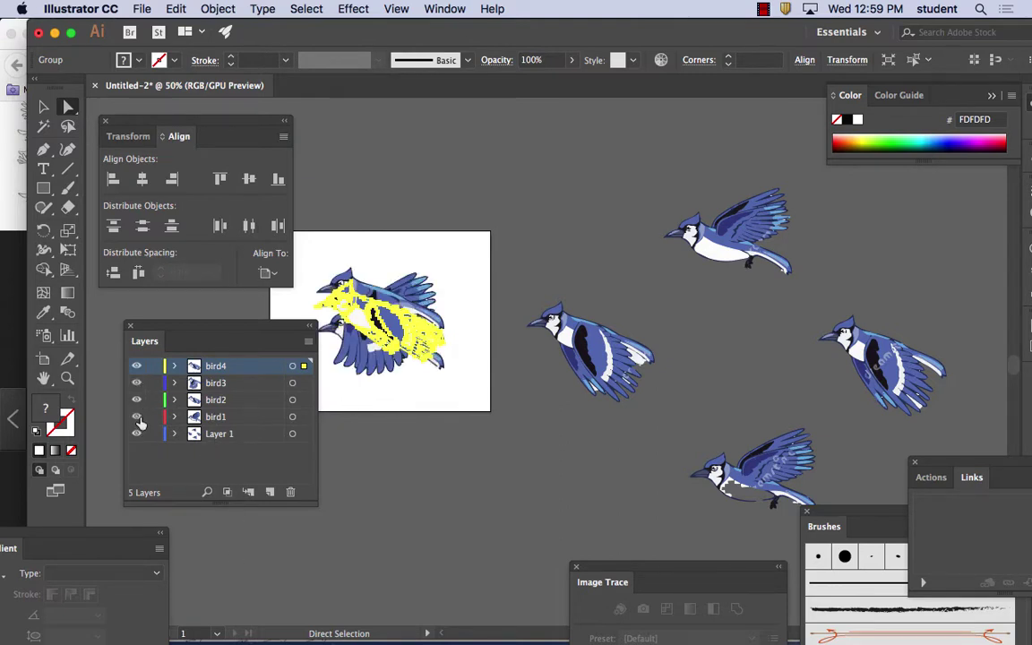
left_click(268, 472)
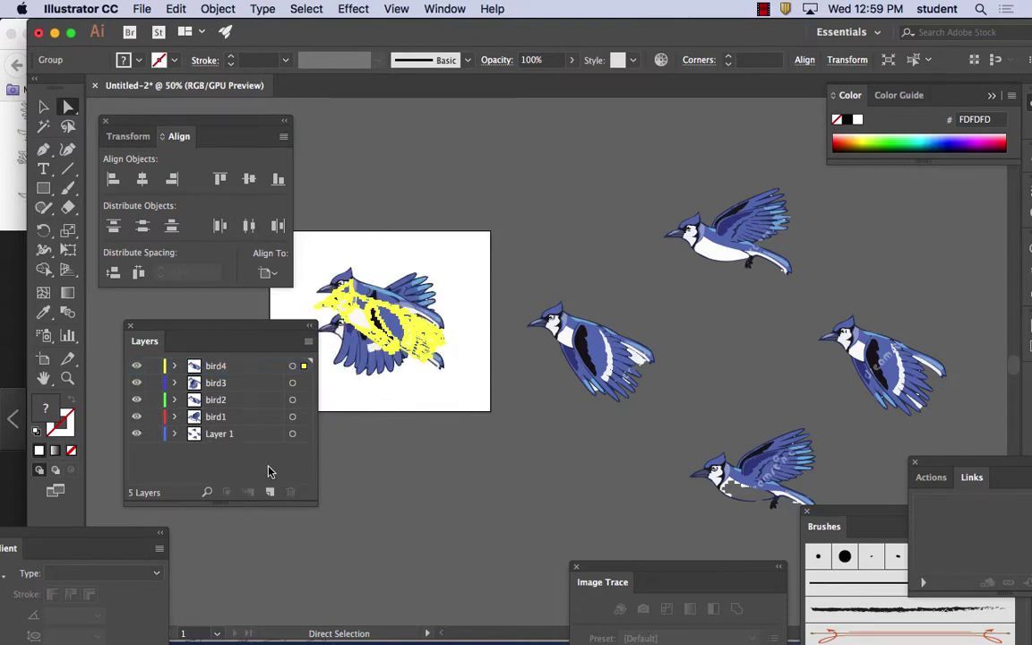
Step: Delete Layer 1 with its leftover birds and deselect the pasted bird
left_click(136, 434)
left_click(136, 435)
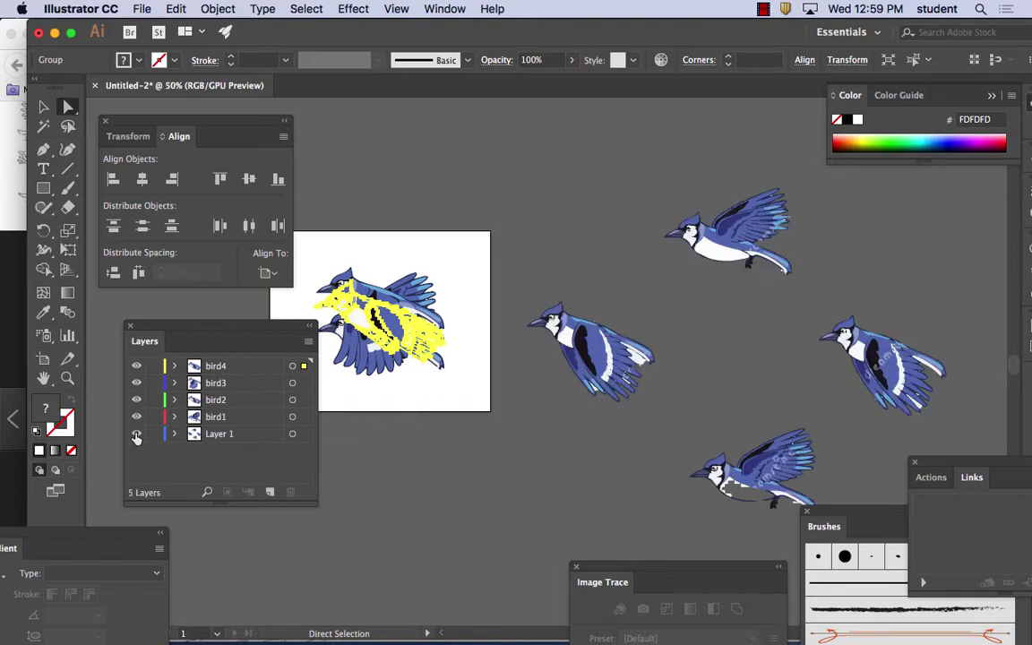
left_click(232, 437)
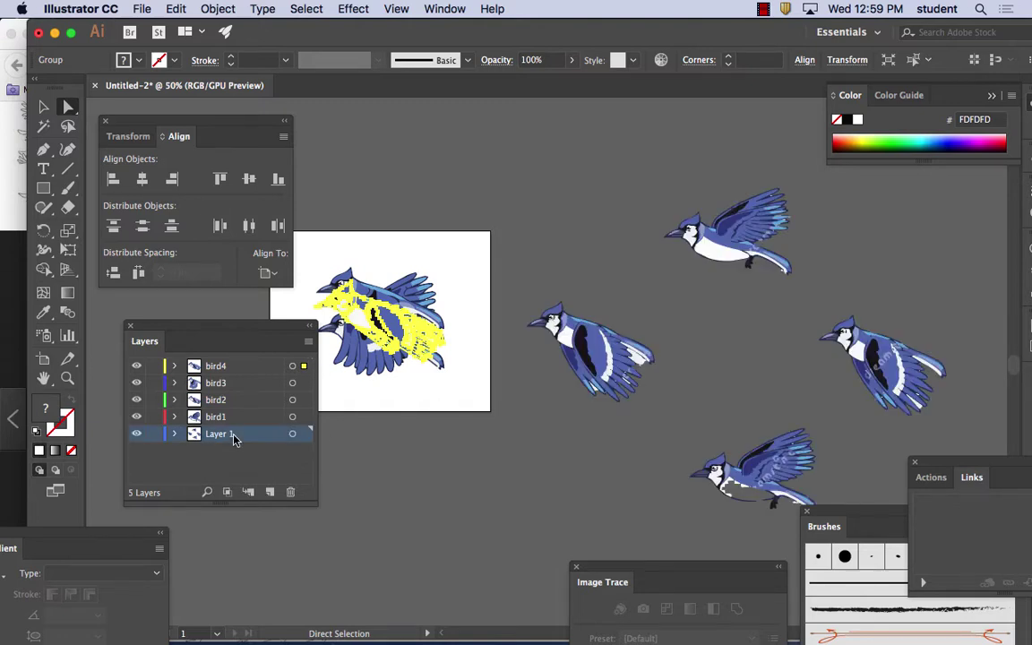
left_click(290, 491)
left_click(671, 359)
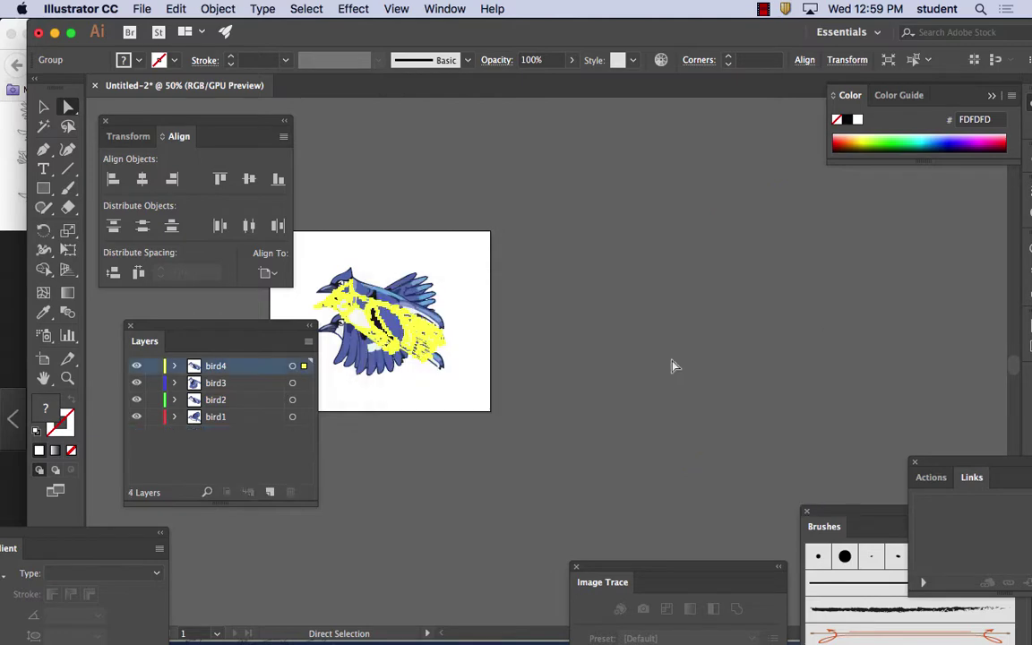
left_click(422, 389)
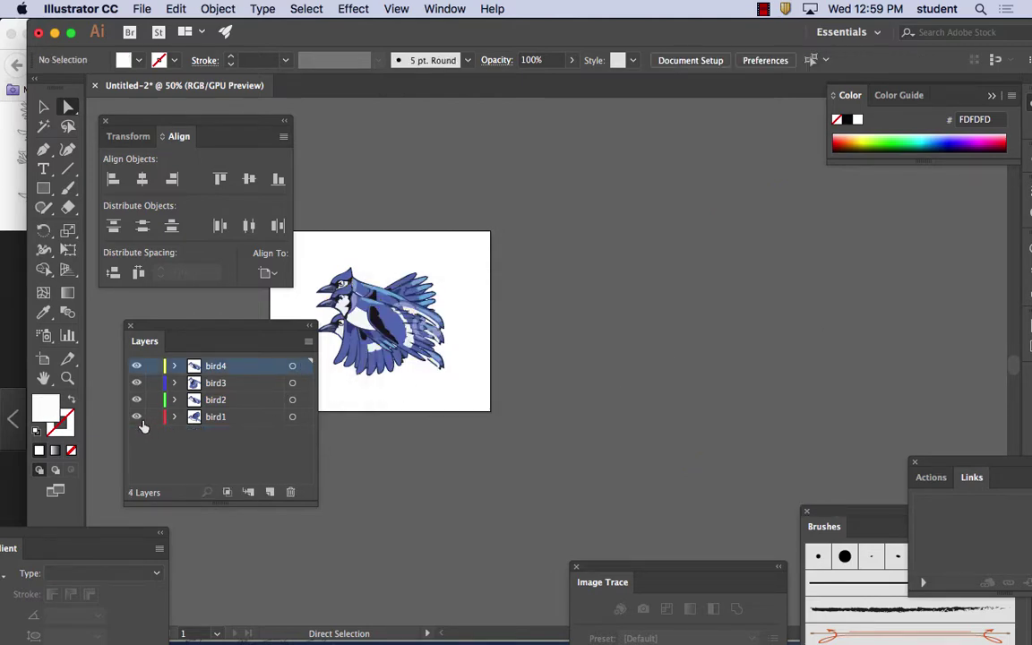
Step: Preview the flap sequence by showing the bird1, bird2, bird3 and bird4 layers one at a time
left_click(138, 384)
left_click(138, 367)
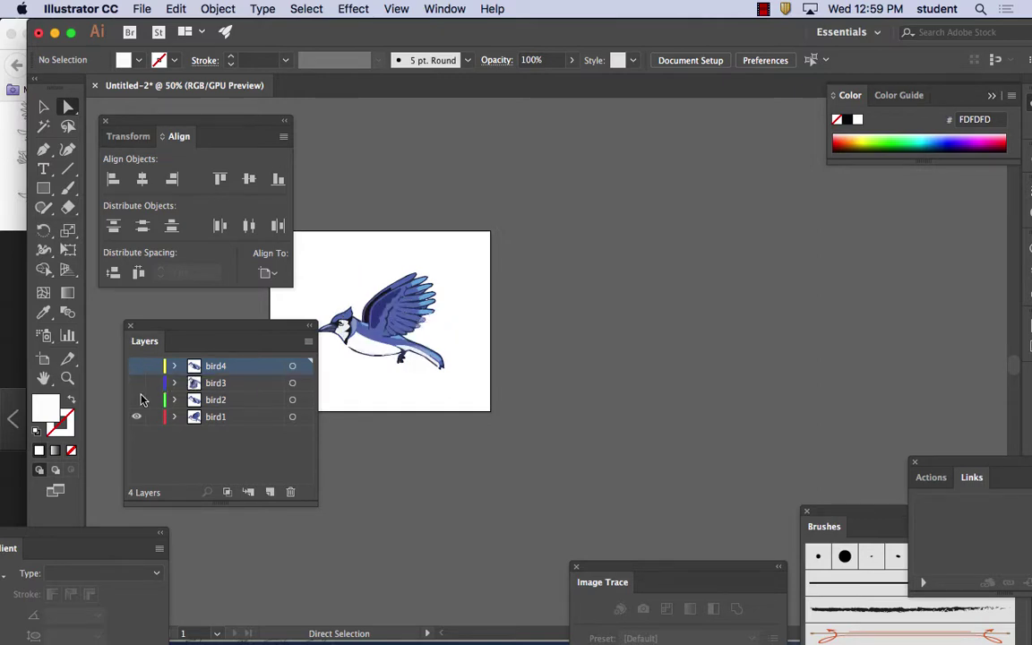
left_click(137, 400)
left_click(136, 415)
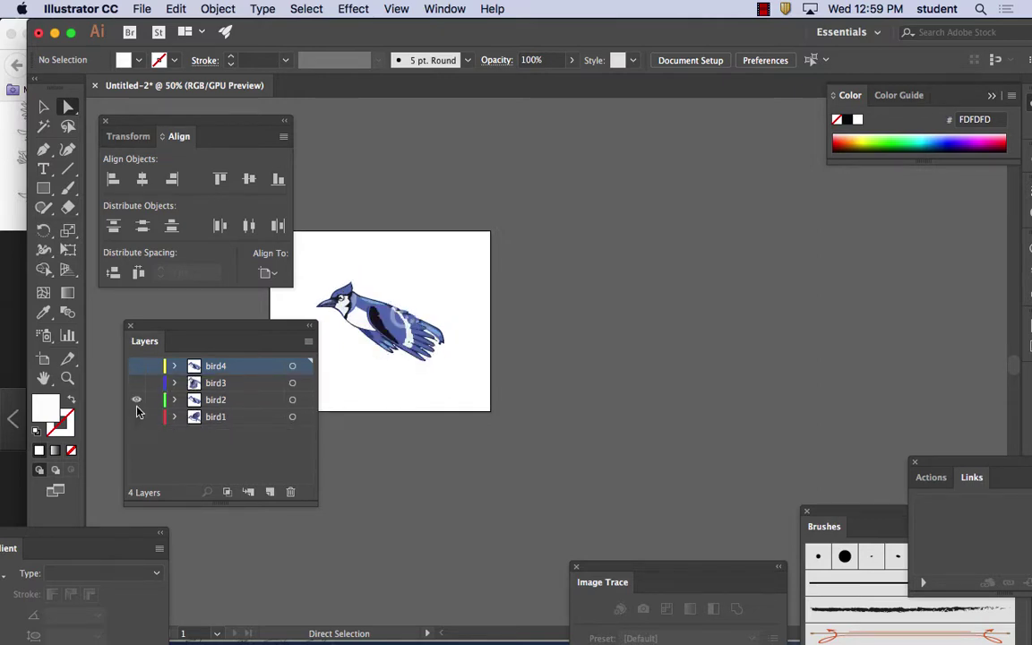
left_click(137, 383)
left_click(137, 399)
left_click(137, 367)
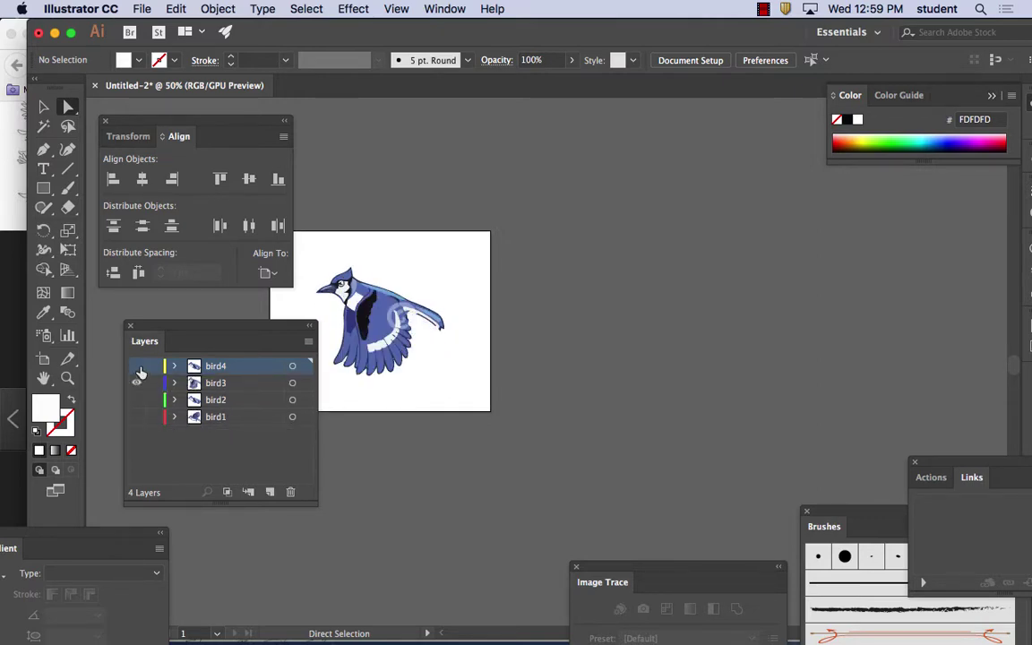
left_click(137, 383)
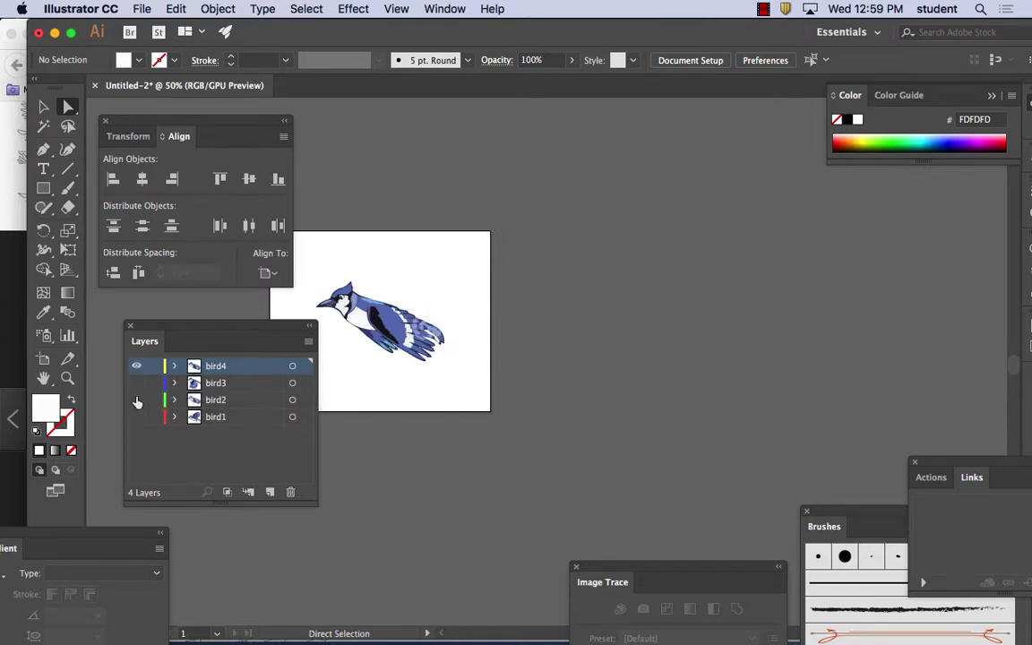
Step: Compare the bird2 and bird4 poses through layer visibility and leave only the bird1 layer visible
left_click(137, 367)
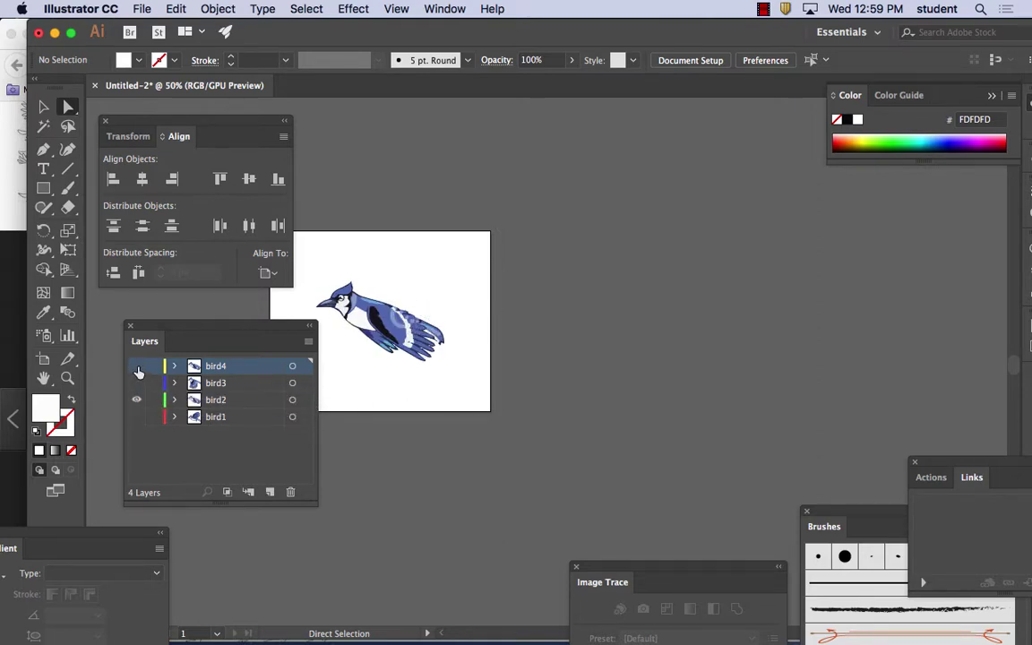
left_click(137, 367)
left_click(137, 400)
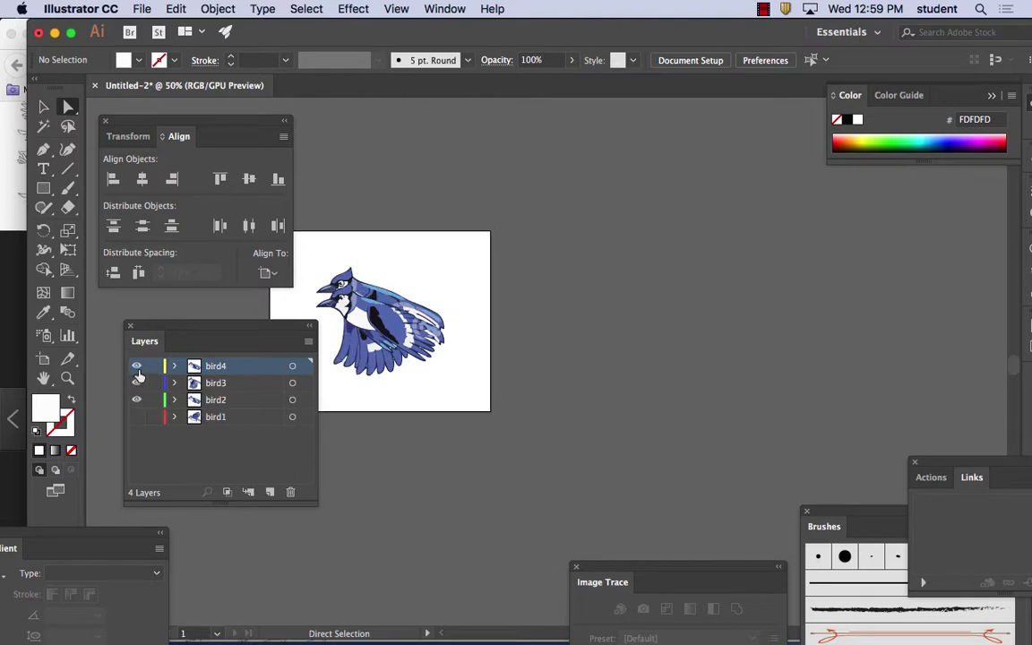
left_click(137, 366)
left_click(136, 417)
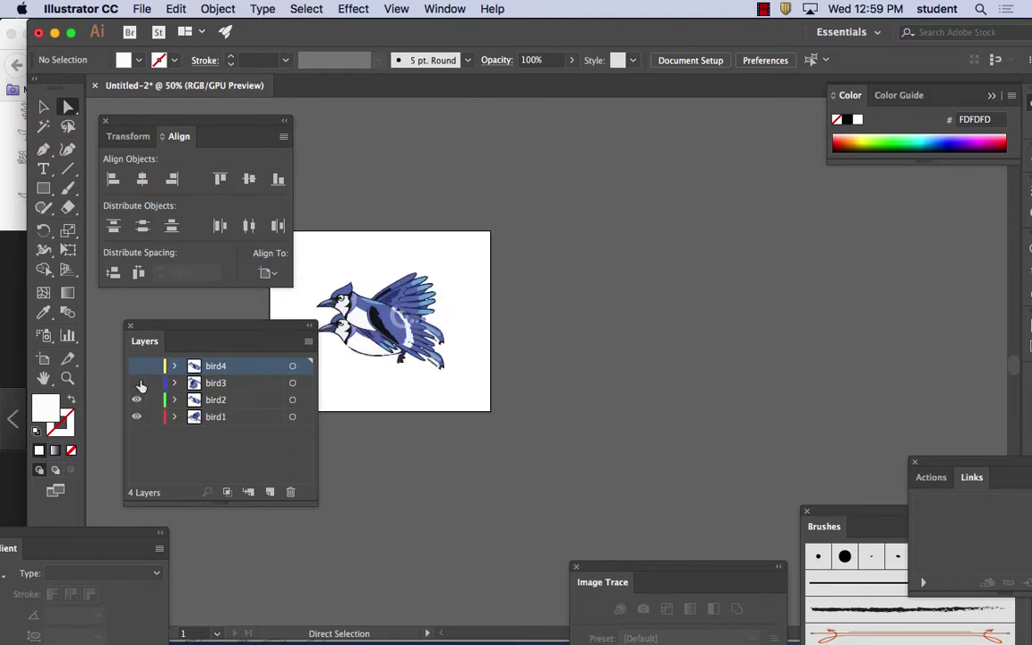
left_click_drag(137, 383, 137, 366)
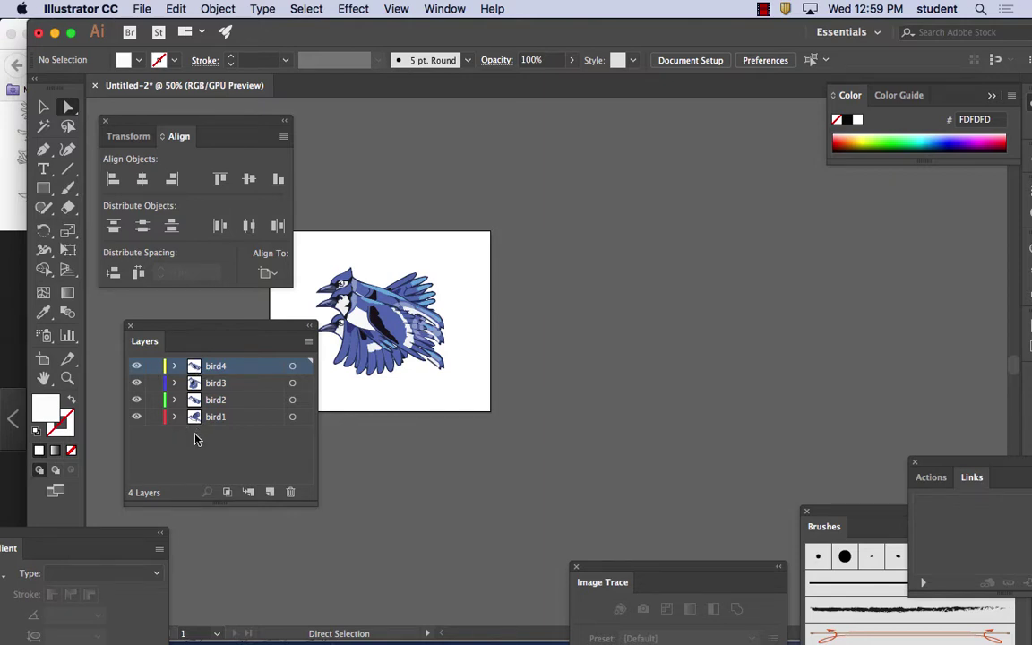
left_click_drag(136, 400, 137, 365)
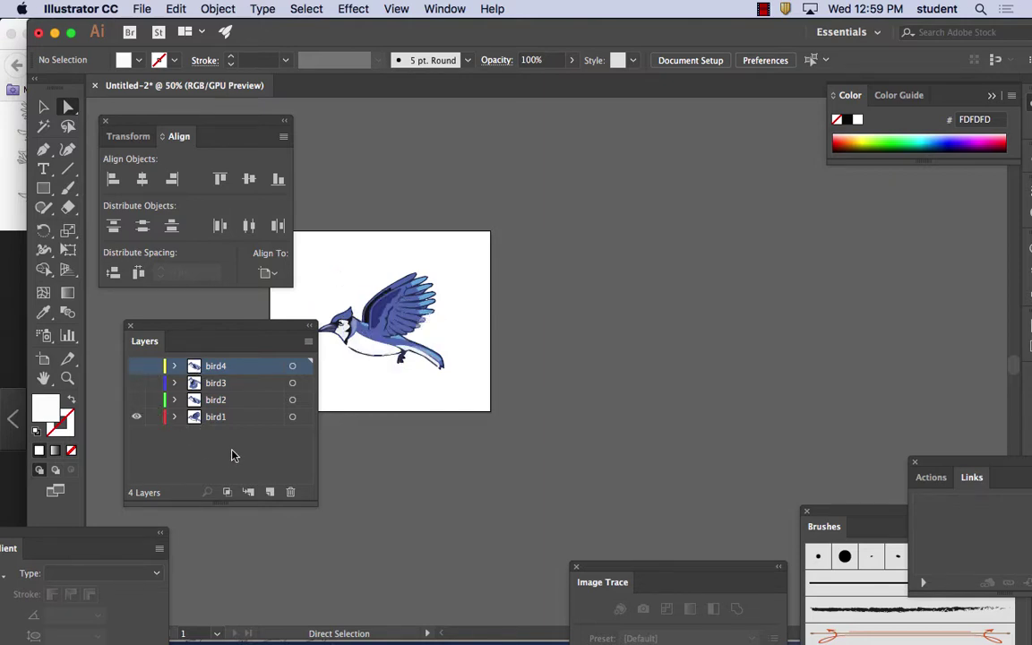
Step: Move the Layers panel clear of the bird and make the bird1 layer active for drawing
left_click_drag(245, 330, 633, 272)
key("super+1")
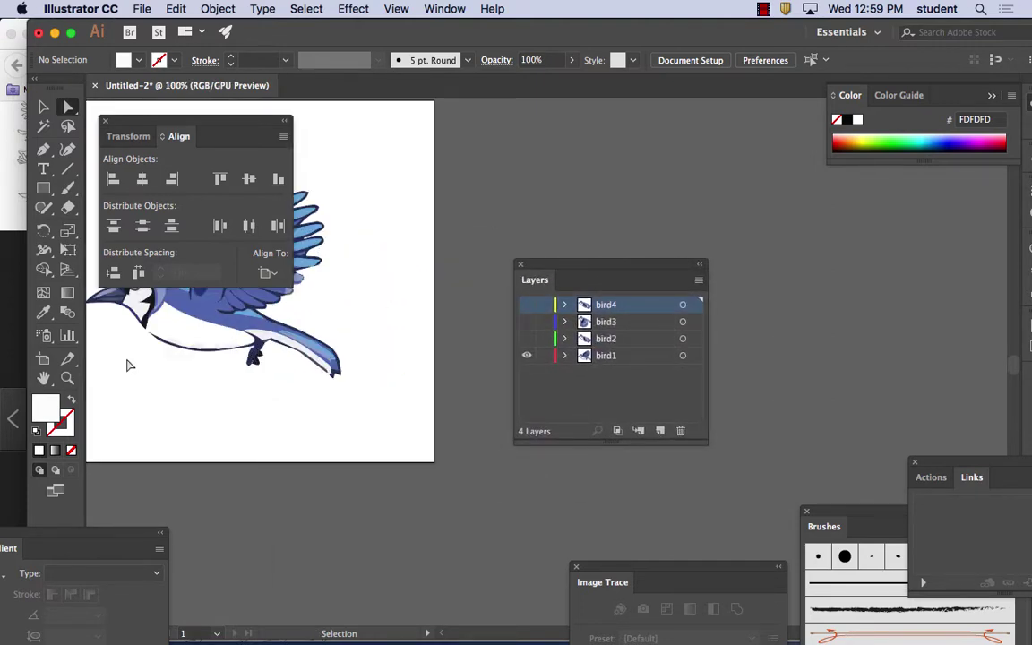
left_click_drag(184, 323, 349, 371)
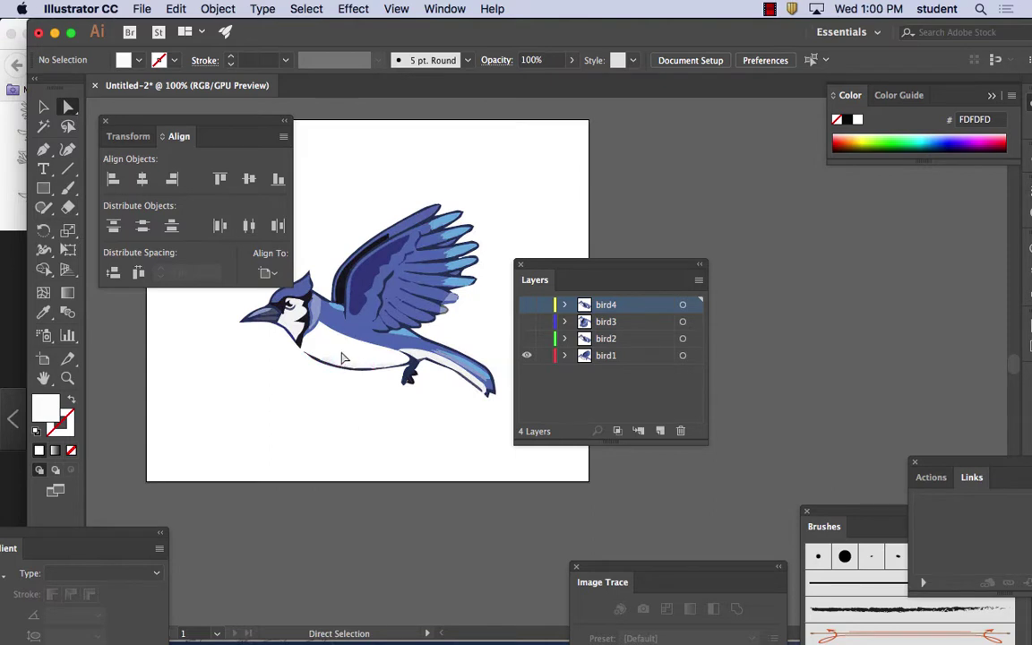
left_click(43, 148)
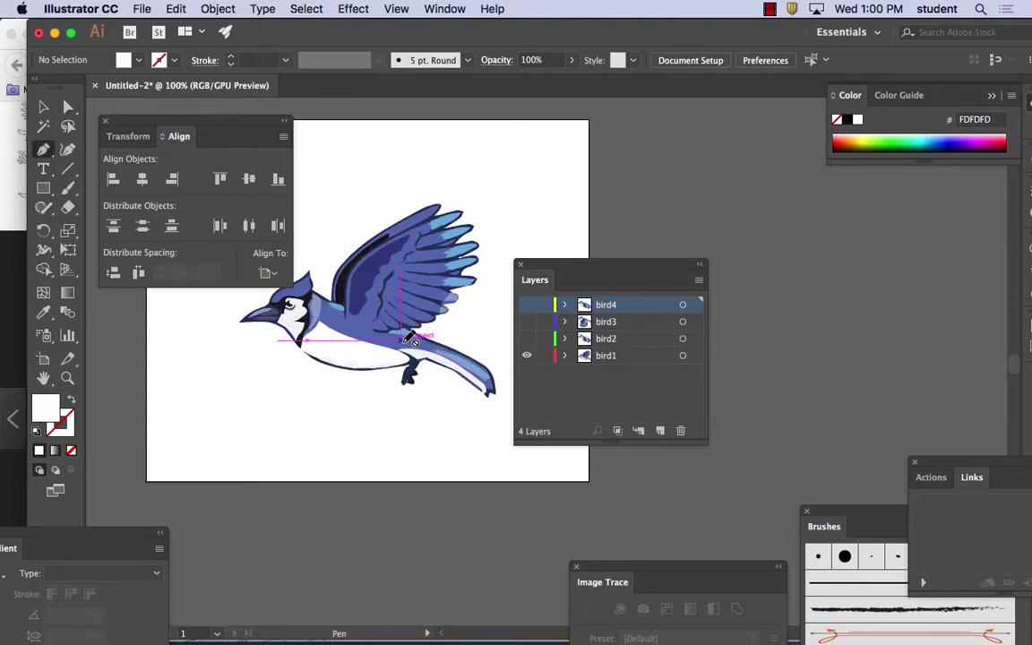
left_click(613, 357)
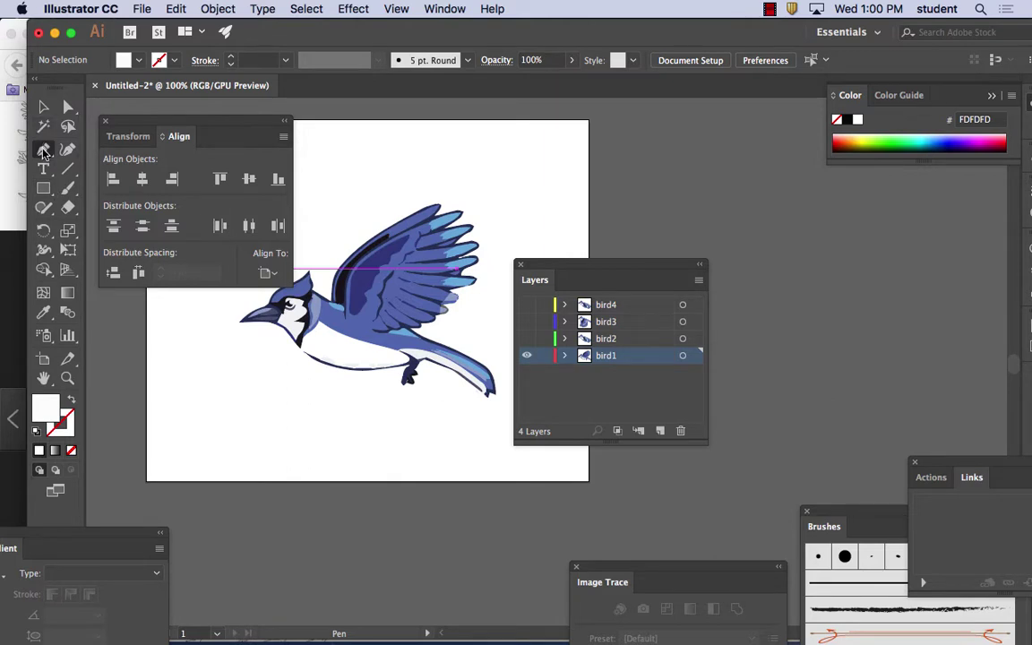
Step: Draw a closed white-filled shape with the Pencil tool over the belly of the bird1 bird
mouse_move(43, 150)
left_mouse_down()
mouse_move(59, 149)
mouse_move(39, 176)
mouse_move(45, 170)
mouse_move(43, 188)
mouse_move(59, 190)
mouse_move(66, 211)
mouse_move(46, 207)
mouse_move(104, 229)
left_mouse_up()
left_click(43, 167)
left_click(68, 150)
left_click(43, 150)
left_click(63, 210)
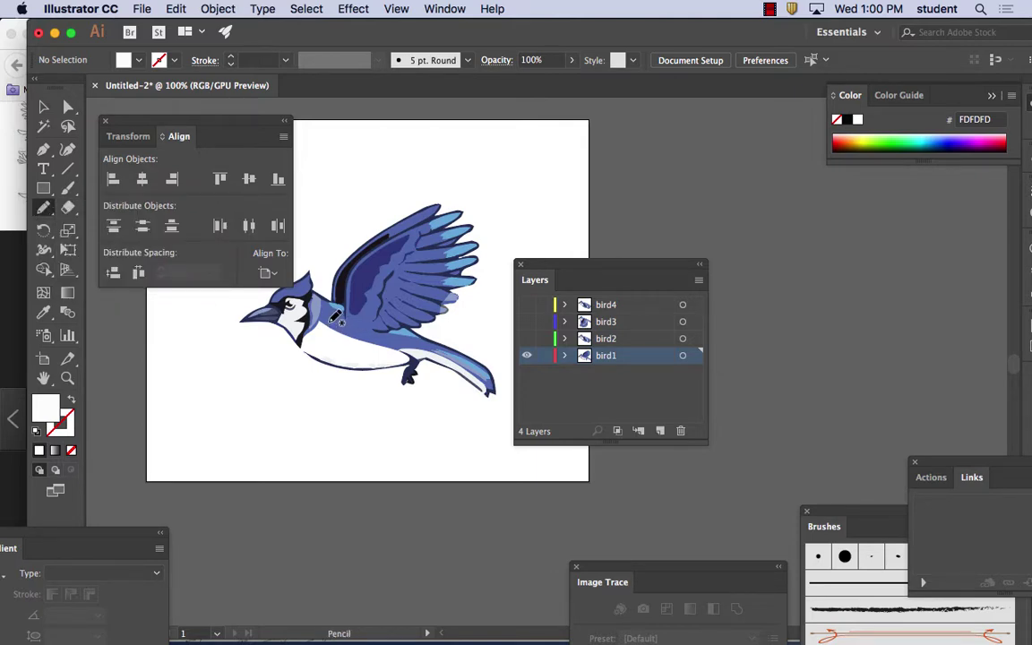
mouse_move(336, 326)
left_mouse_down()
mouse_move(415, 360)
mouse_move(325, 360)
mouse_move(300, 343)
mouse_move(337, 326)
left_mouse_up()
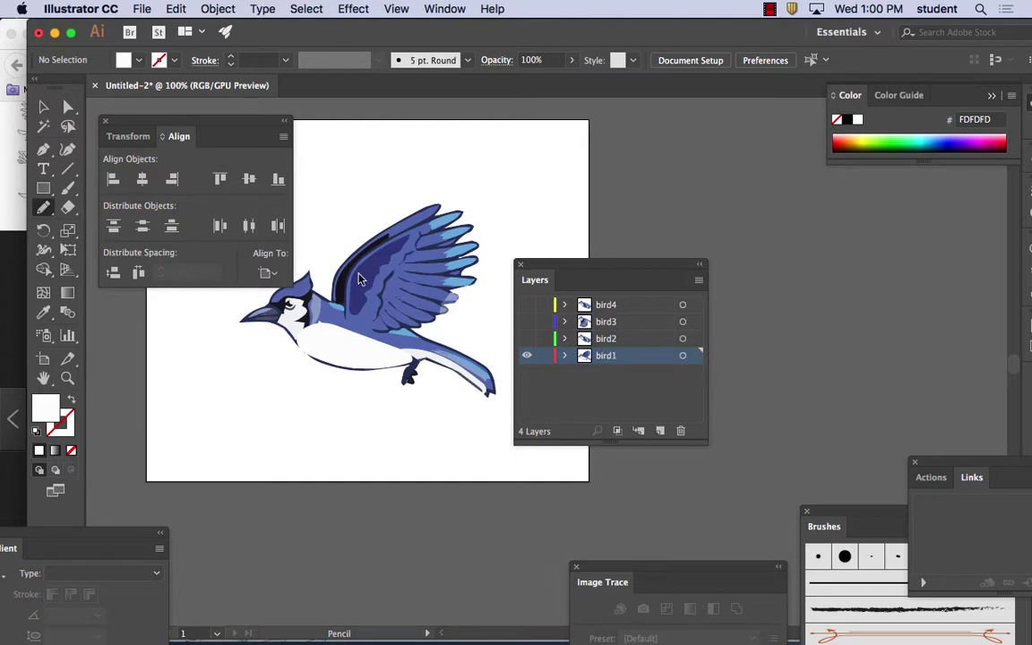
Step: Send the white belly shape to the back of the bird1 layer and deselect it
left_click(46, 104)
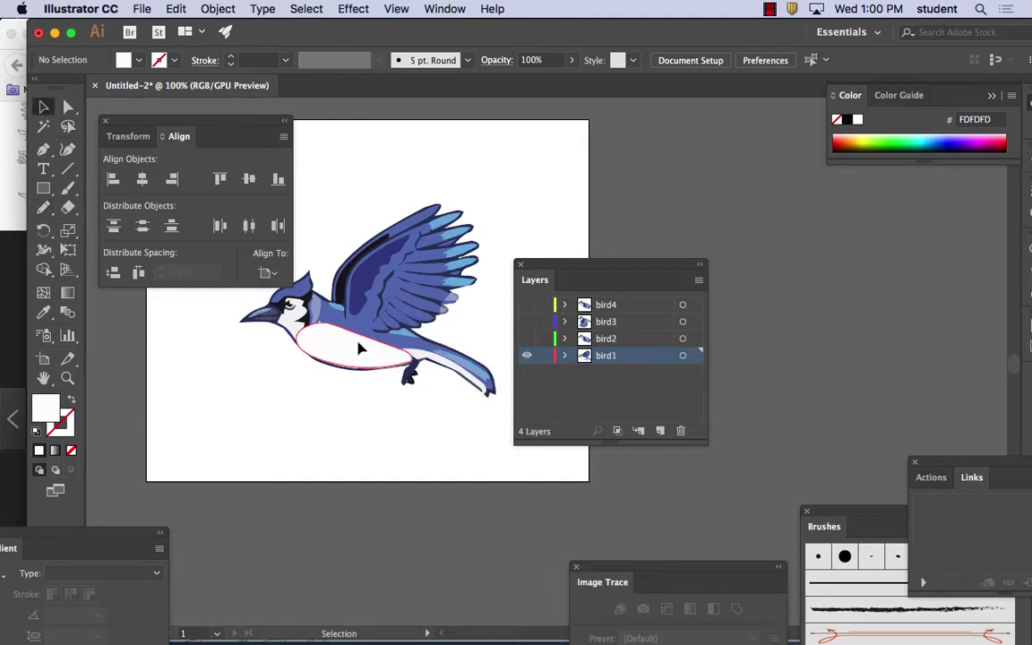
left_click(356, 346)
left_click(229, 9)
mouse_move(269, 43)
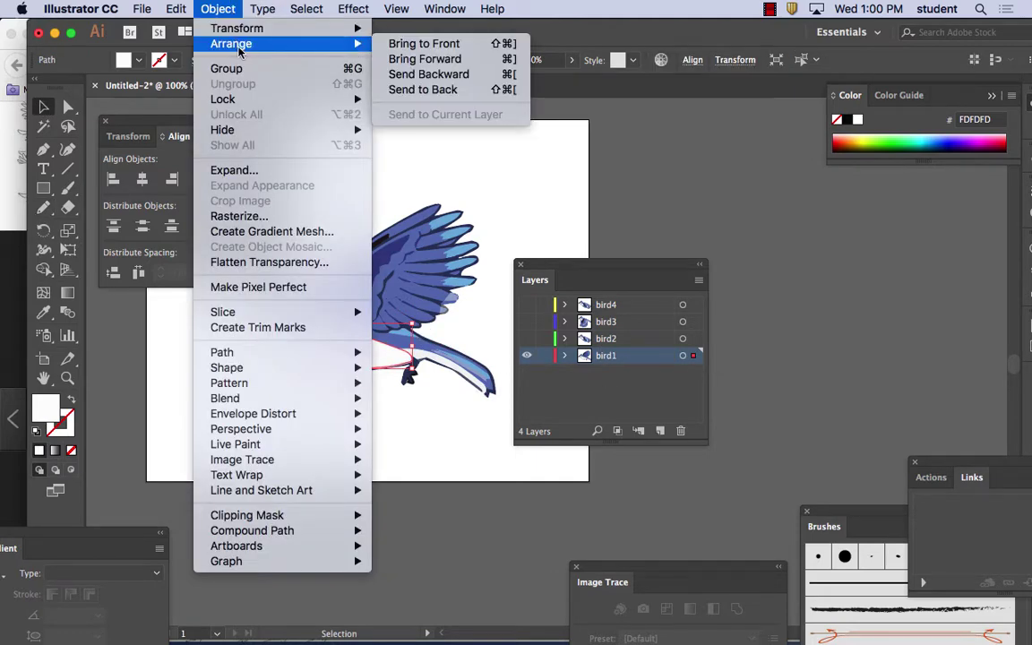
left_click(426, 89)
left_click(521, 206)
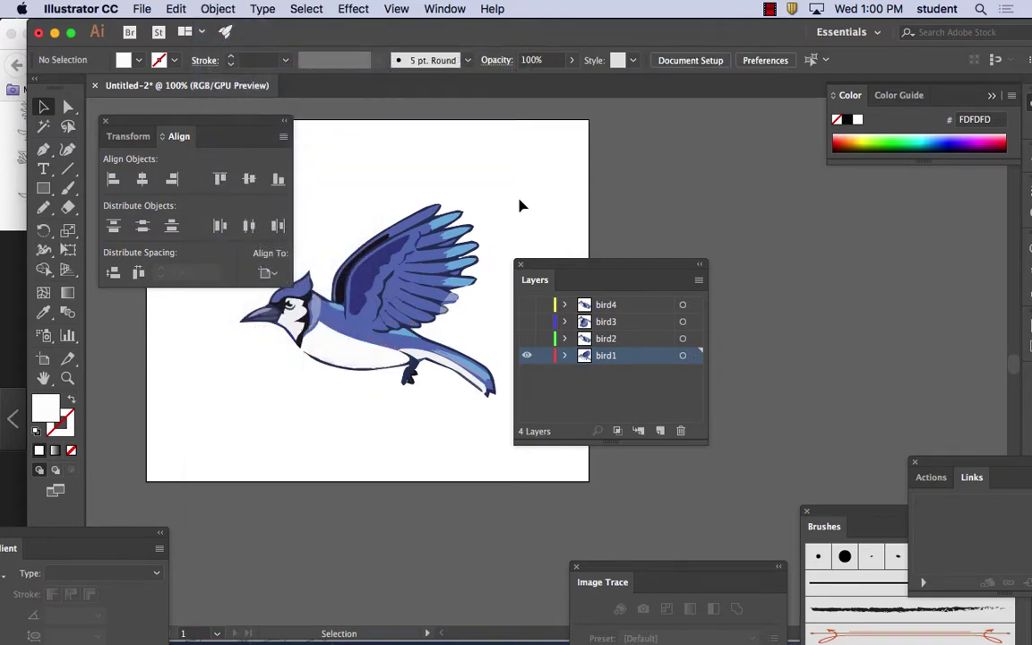
Step: Step through the bird2, bird3 and bird4 layers one at a time to review the flapping poses
left_click(526, 343)
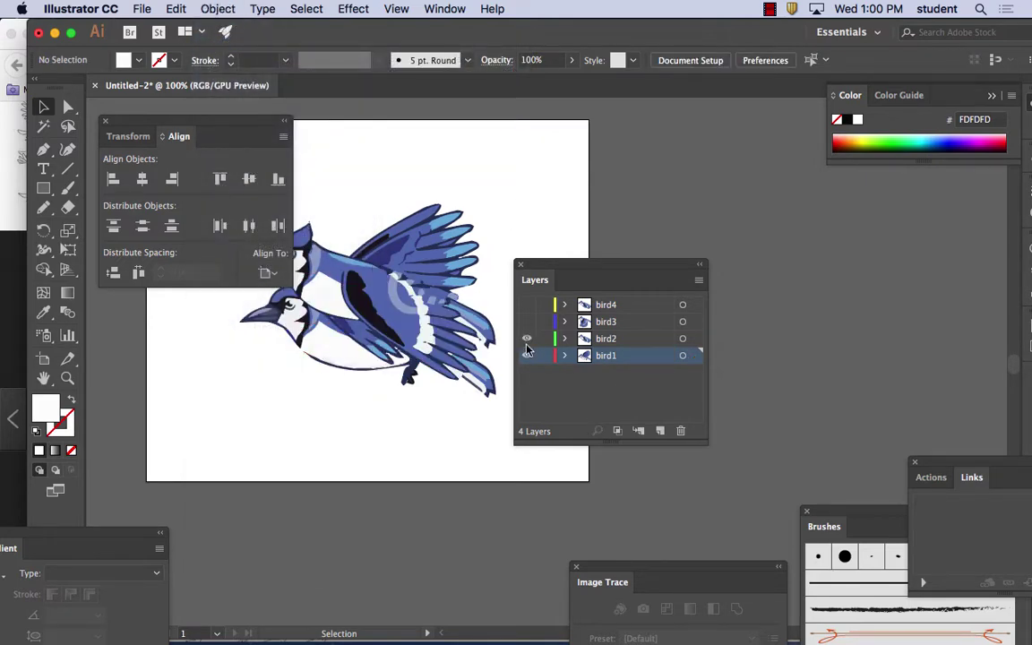
left_click(526, 356)
left_click(526, 321)
left_click(527, 339)
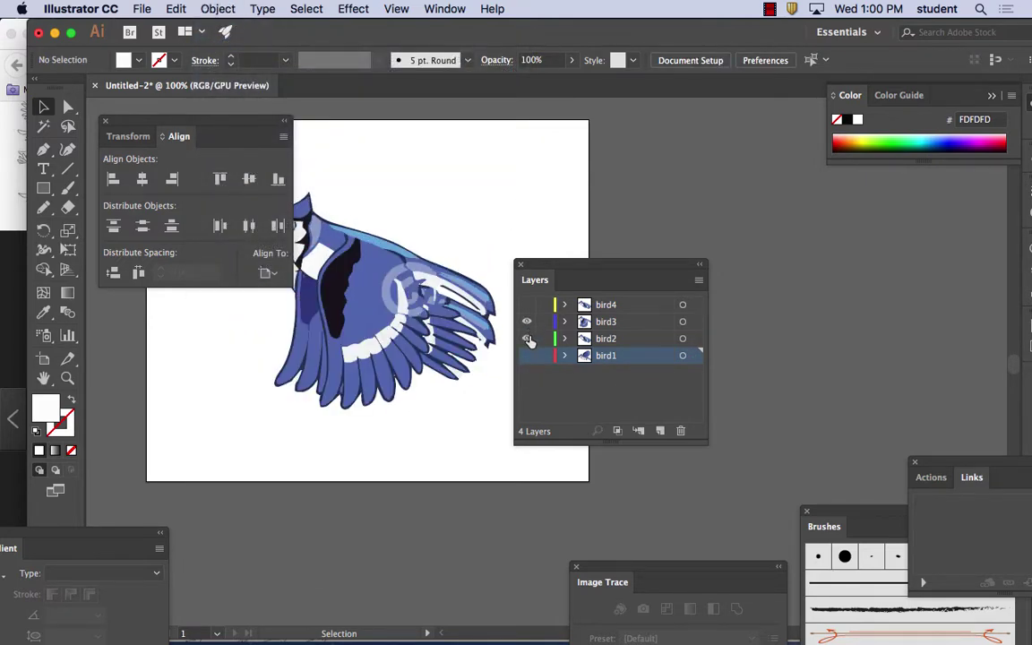
left_click(527, 304)
left_click(527, 321)
left_click(527, 306)
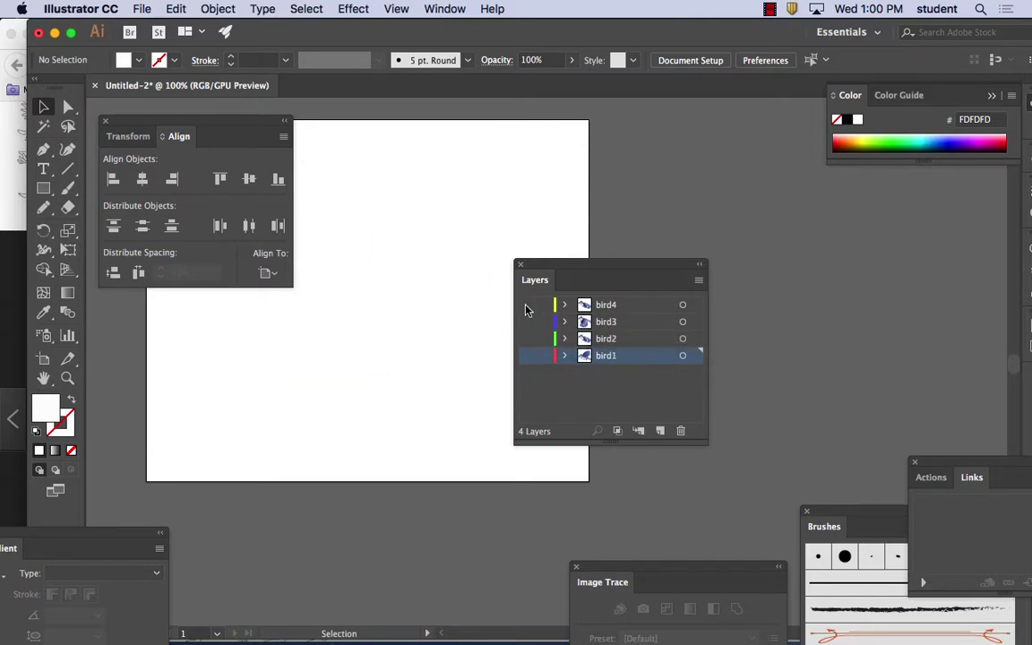
Step: Make all four bird layers visible, from bird1 up to bird4
left_click(527, 356)
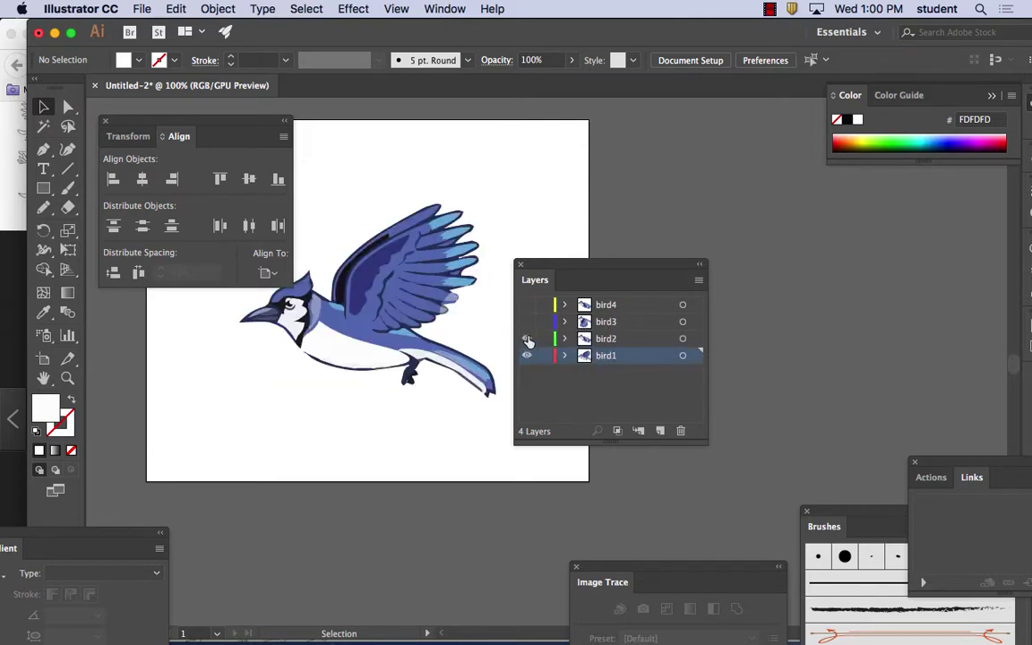
left_click(527, 339)
left_click(526, 322)
left_click(526, 304)
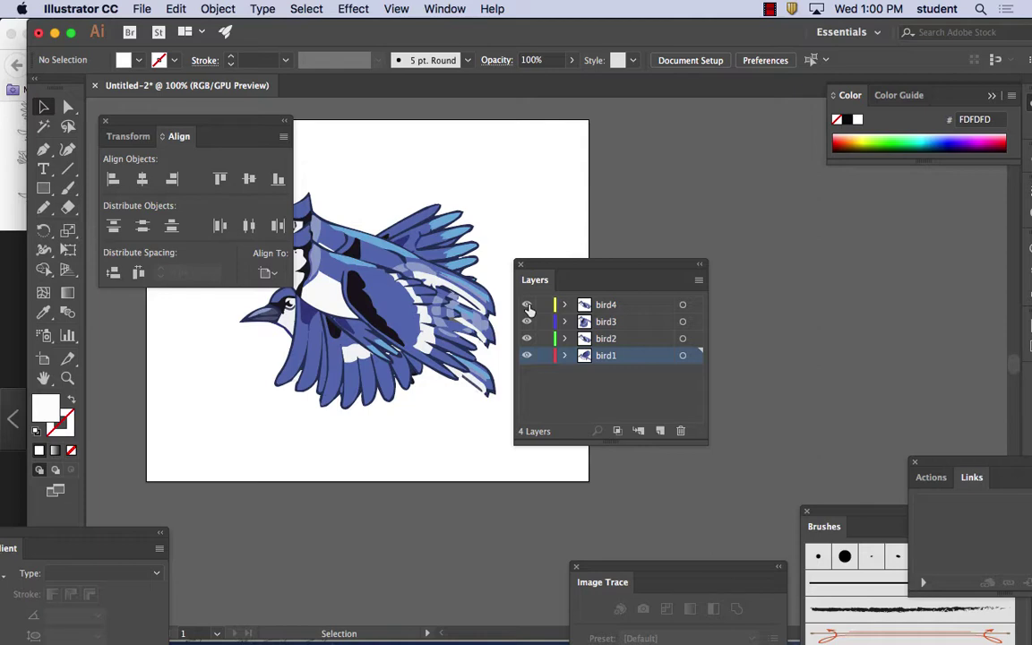
Step: Save the four-layer bird document to the Desktop as bird_flap.ai in Adobe Illustrator format with the default Illustrator CC options
left_click(141, 8)
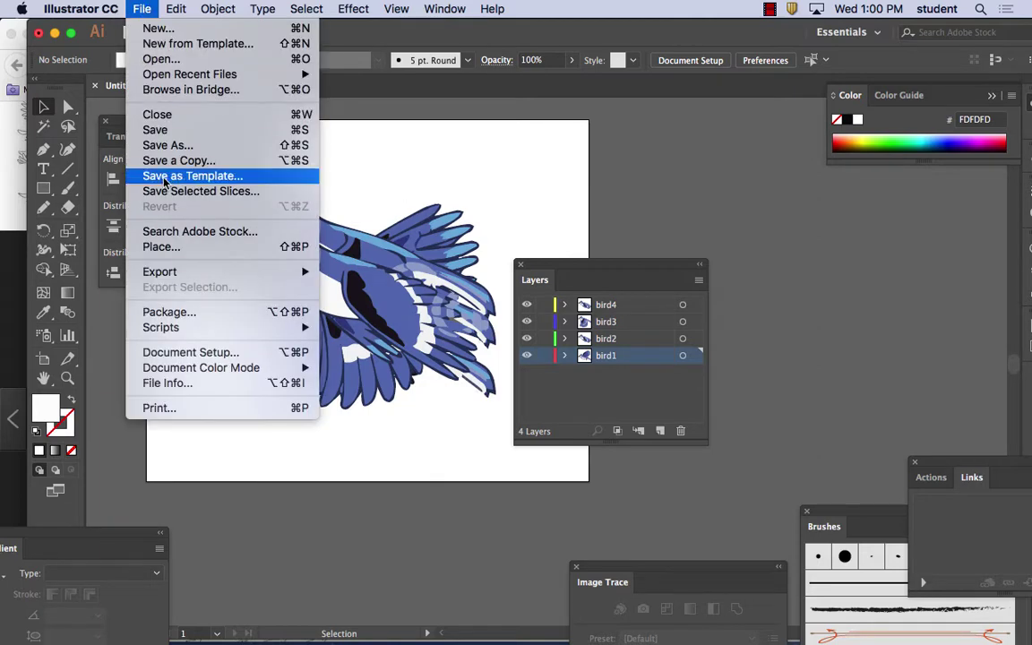
left_click(180, 145)
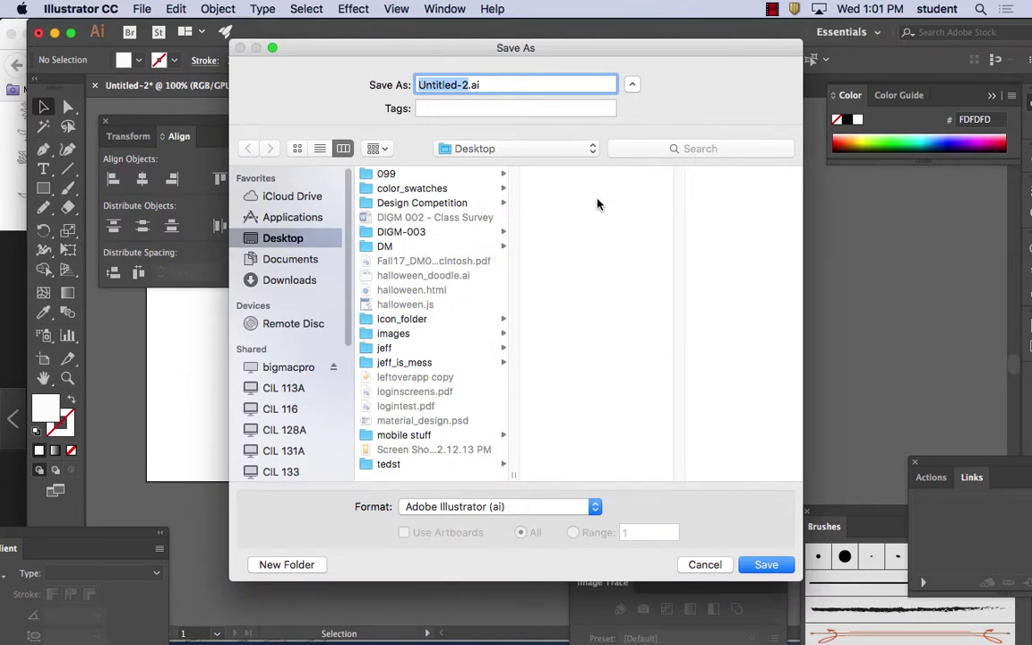
type("bird_flap")
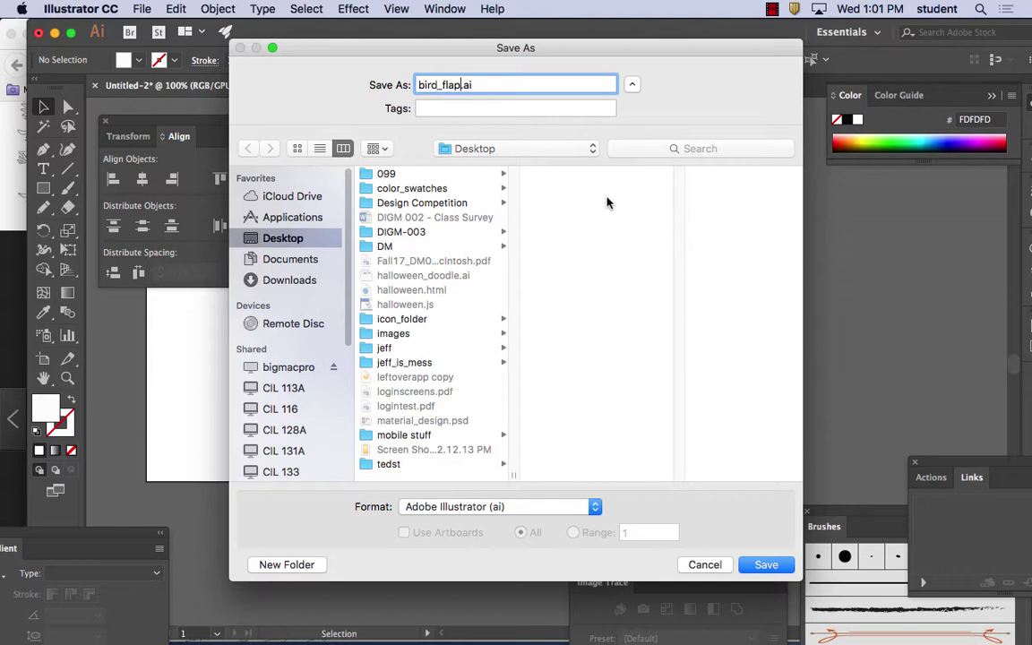
left_click(765, 564)
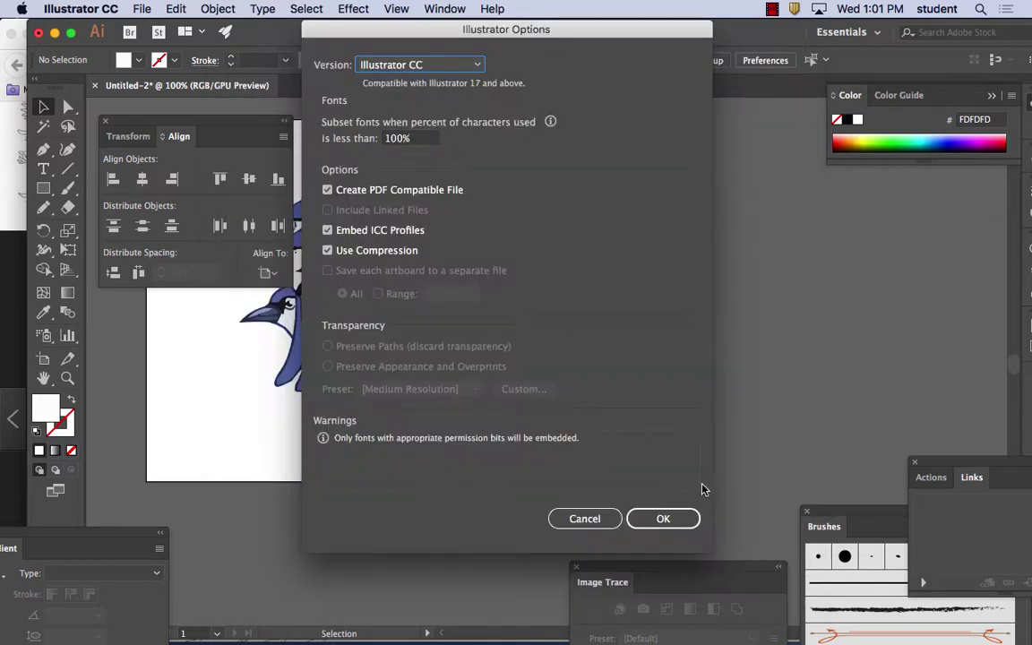
left_click(661, 518)
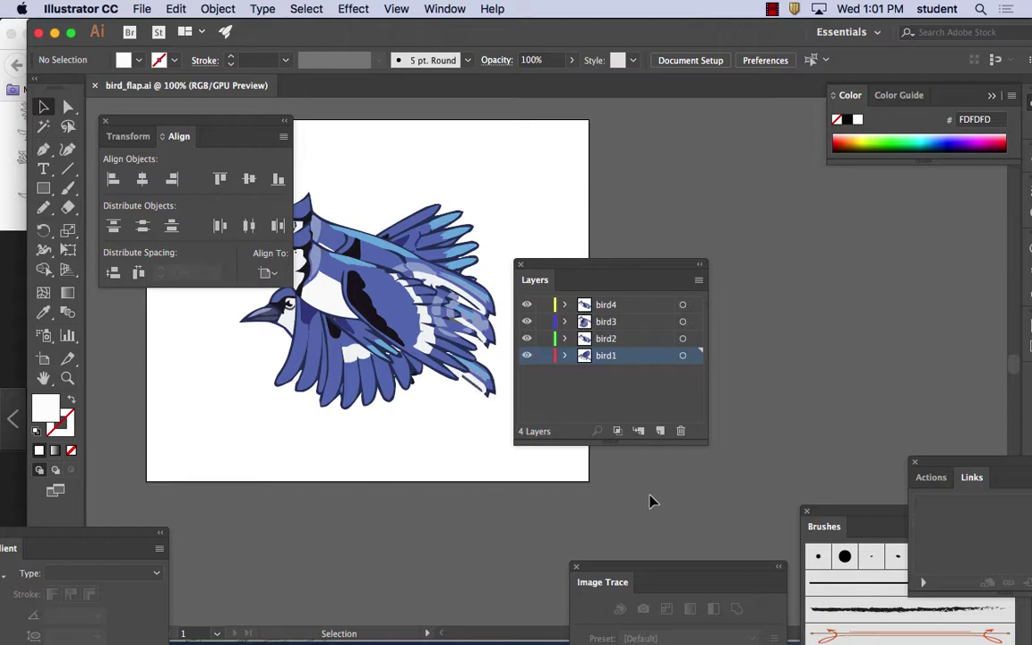
Step: Create a new RGB document 1100 px wide and 450 px high
left_click(142, 9)
left_click(141, 28)
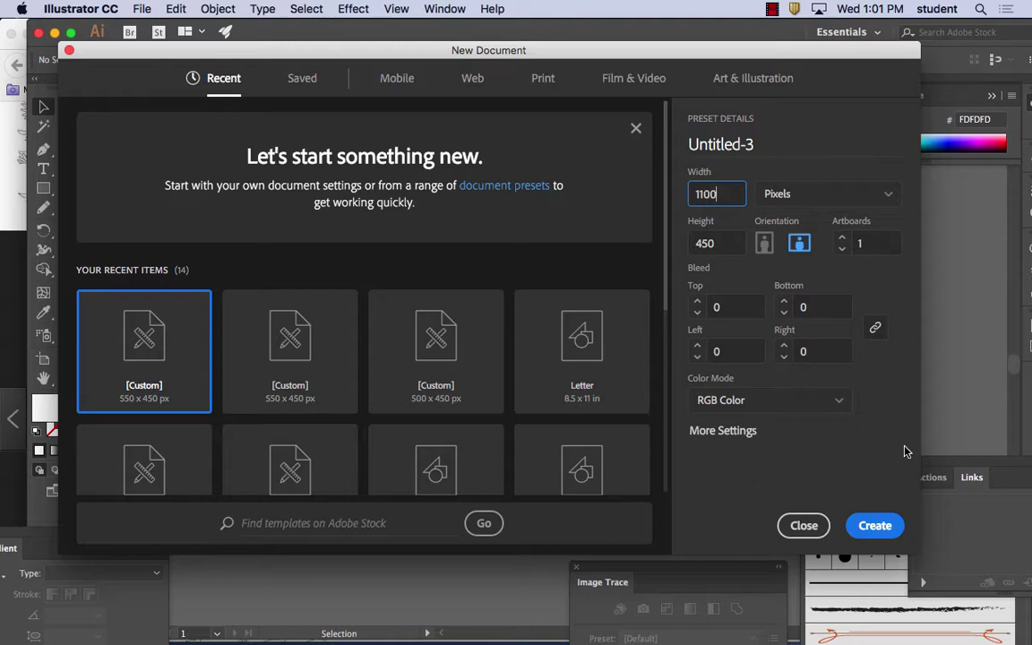
left_click(877, 526)
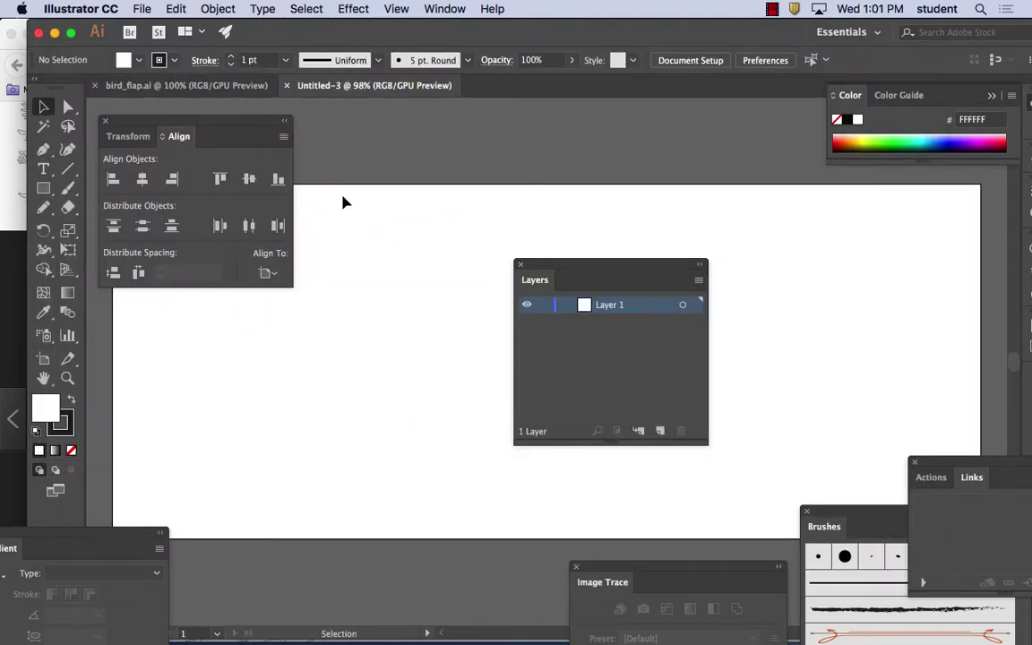
Step: Clear the floating Layers, Align and Gradient panels off the new artboard
left_click_drag(541, 267, 403, 581)
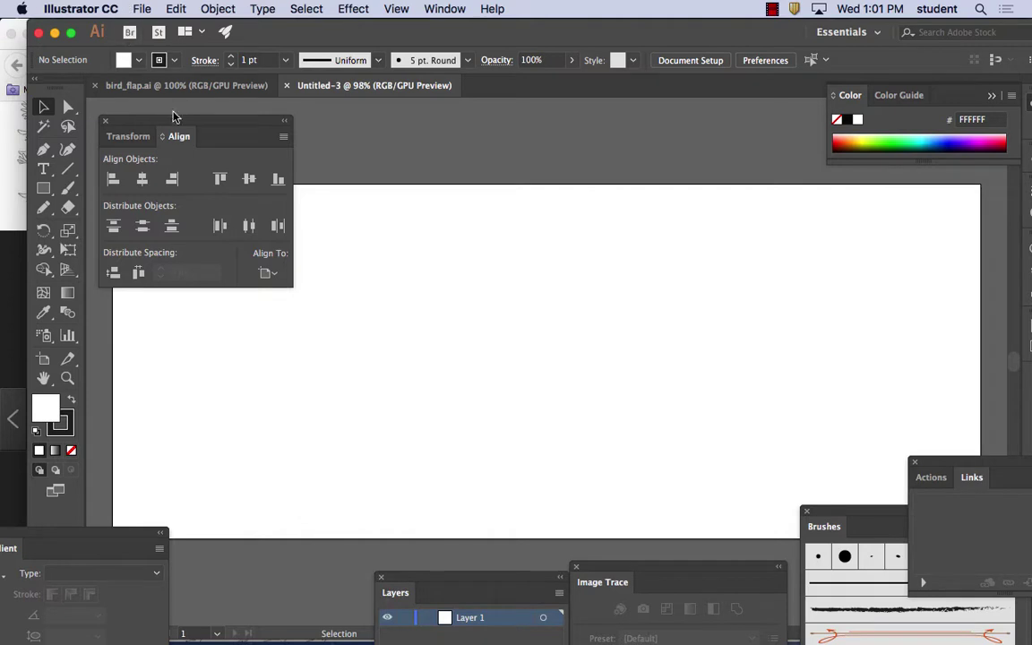
left_click_drag(175, 116, 295, 569)
left_click_drag(120, 539, 150, 562)
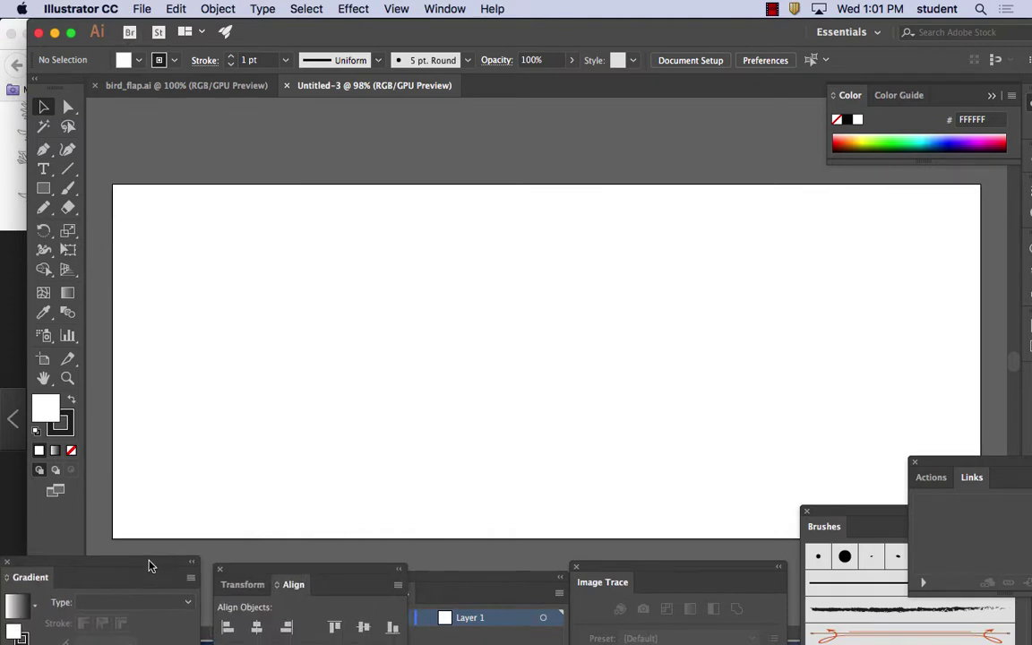
Step: Draw a full-width rectangle over the lower part of the artboard and fill it with bright green 15FF45
left_click(43, 187)
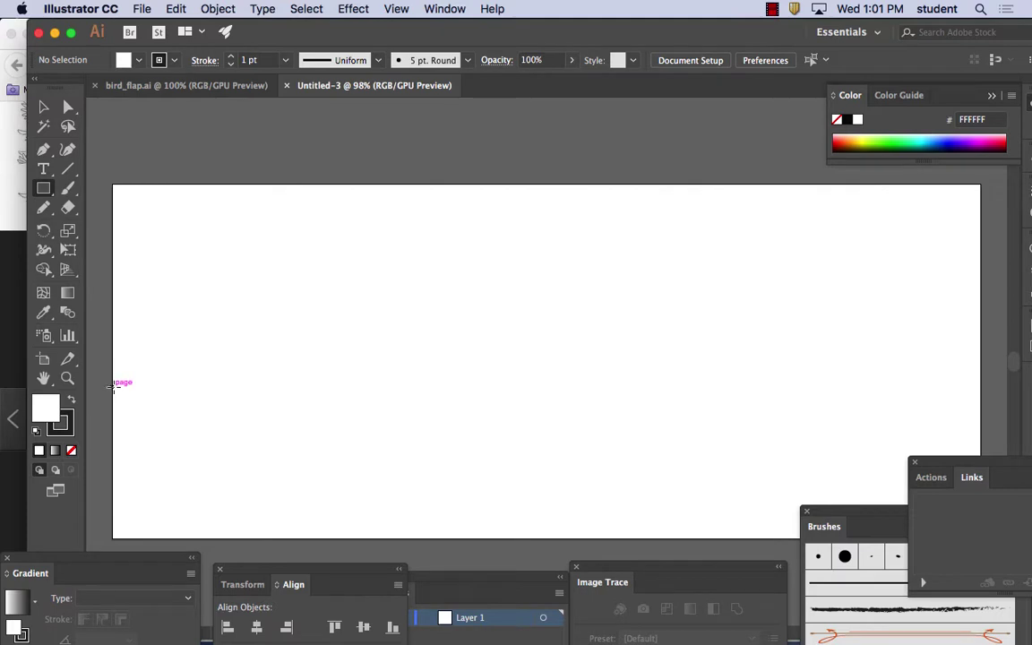
left_click_drag(113, 387, 981, 538)
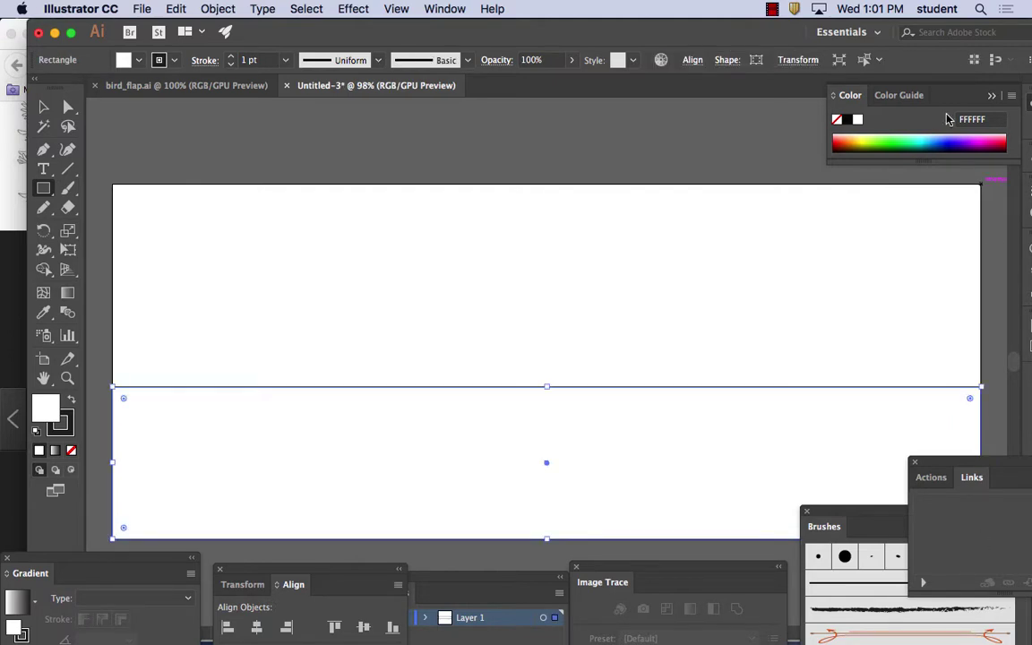
left_click(901, 137)
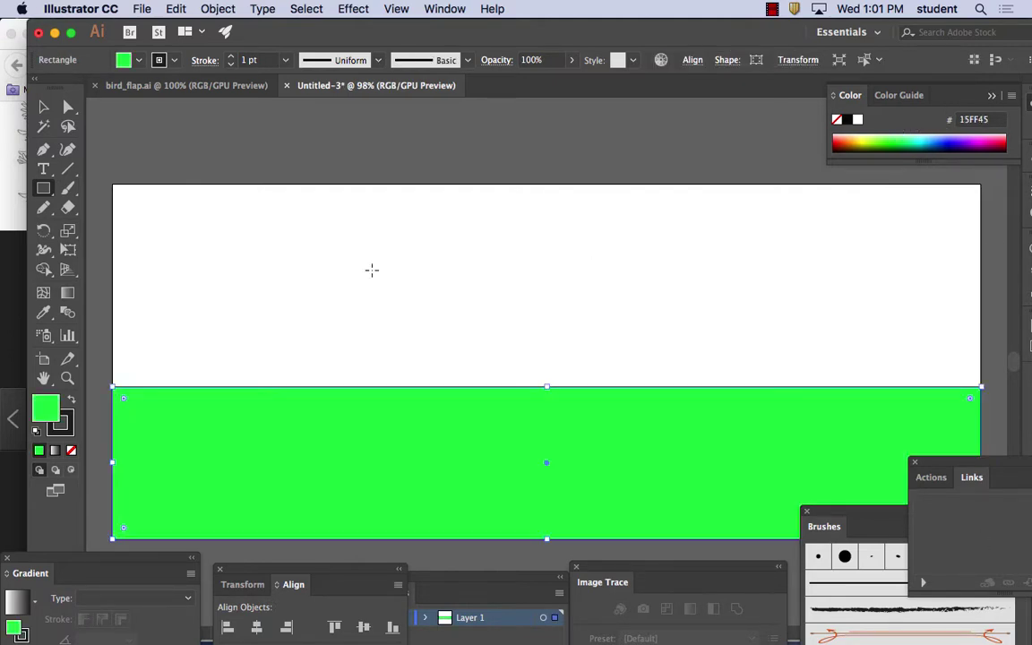
Step: Remove the stroke from the green ground rectangle and deselect it
left_click(59, 419)
key("slash")
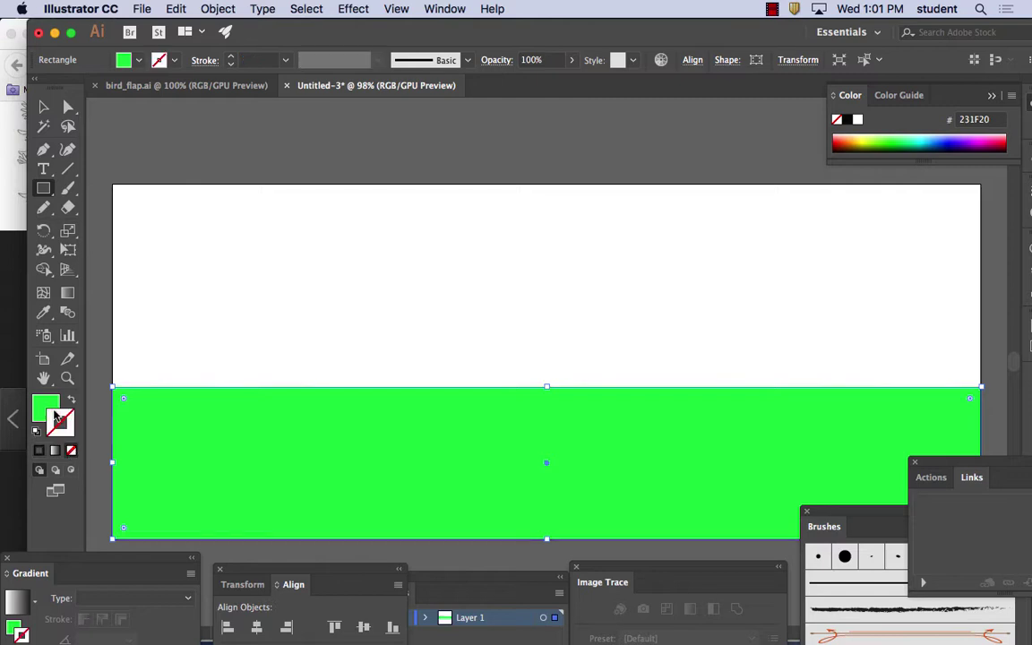
left_click(55, 401)
left_click(43, 107)
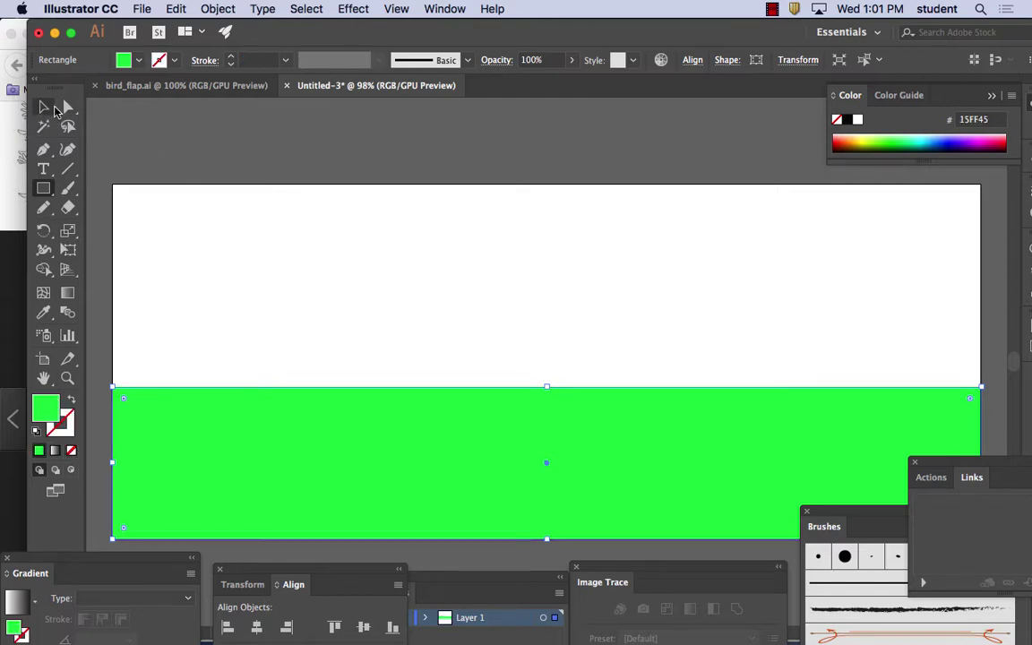
left_click(204, 146)
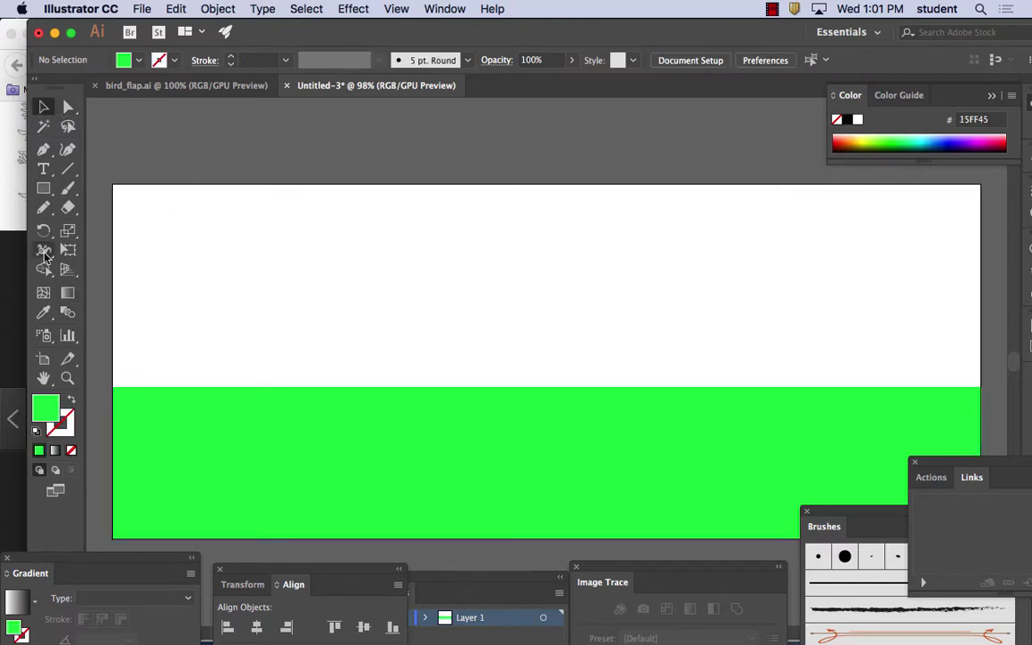
Step: Draw a closed jagged mountain range with the Pen tool along the full width of the green ground's upper edge
mouse_move(49, 213)
left_mouse_down()
mouse_move(43, 208)
mouse_move(125, 223)
left_mouse_up()
left_click(40, 154)
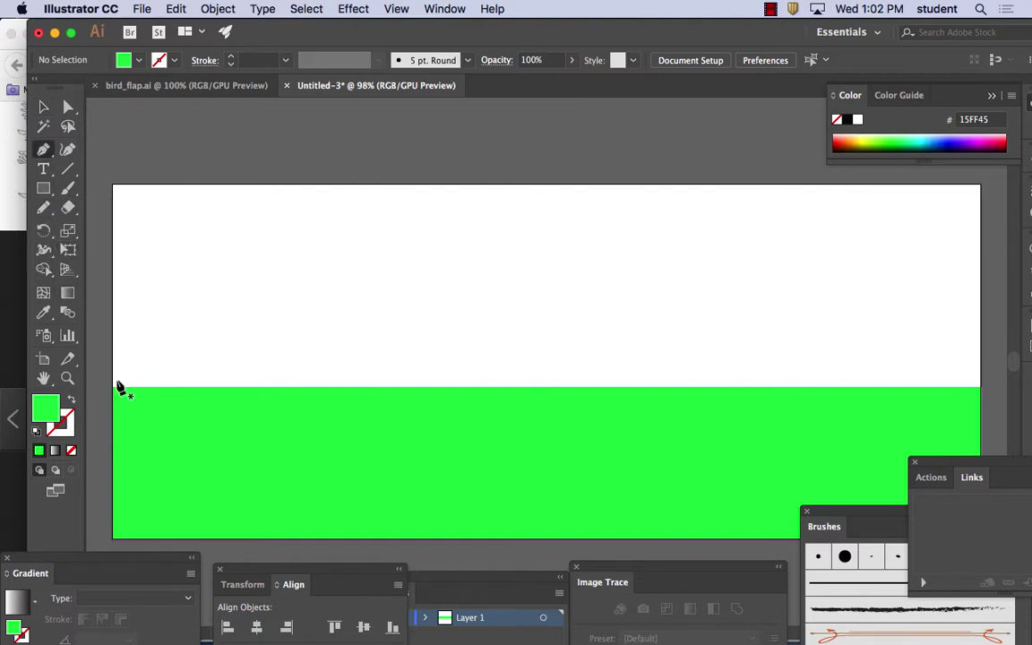
left_click(113, 388)
left_click(174, 290)
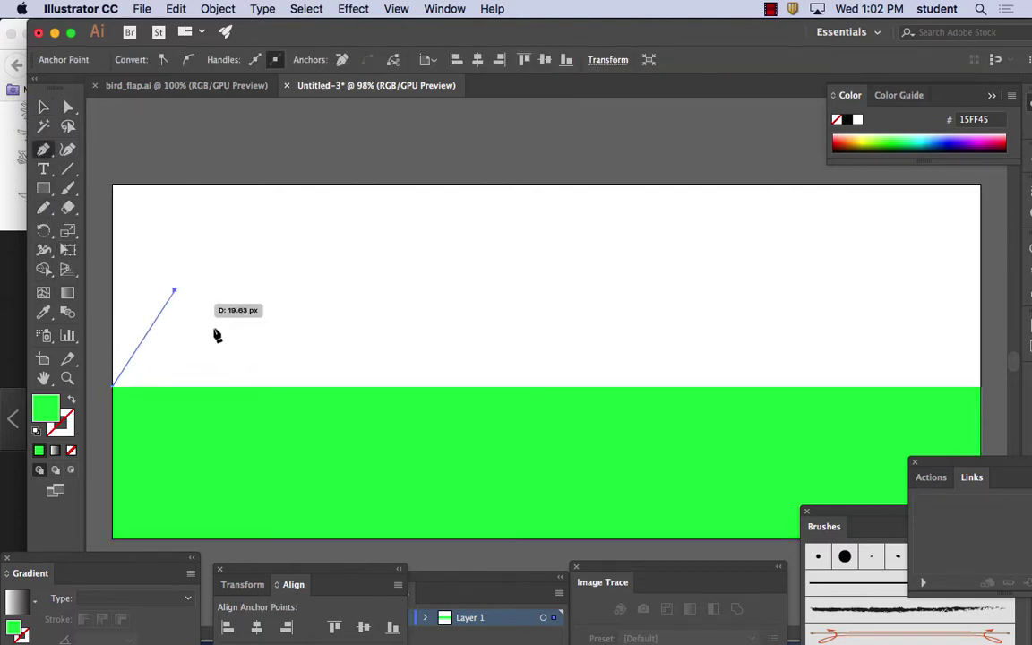
left_click(260, 335)
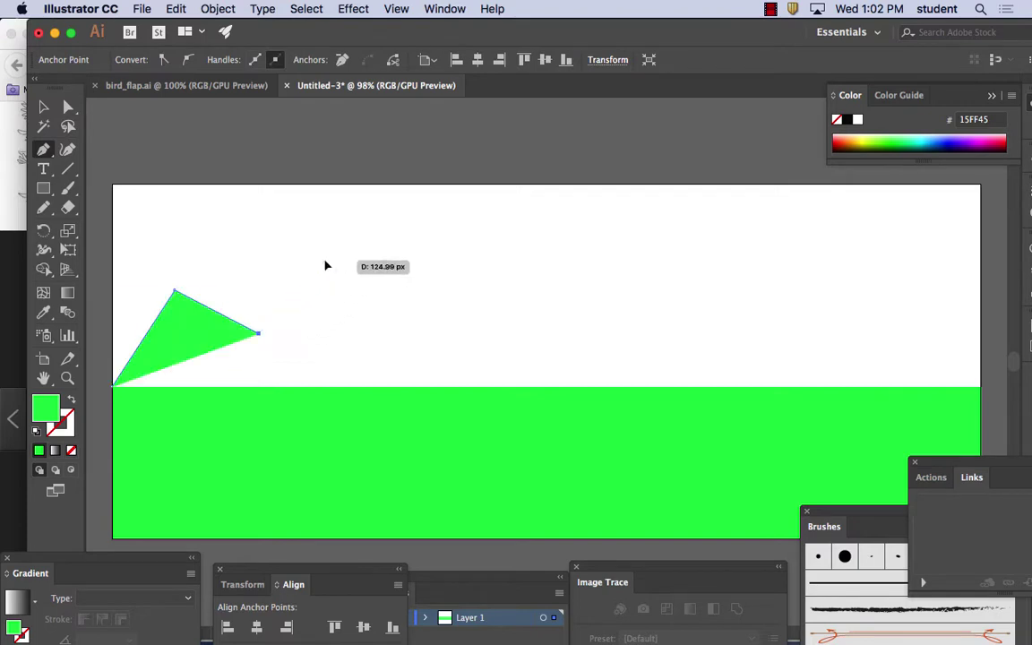
left_click(324, 260)
left_click(356, 302)
left_click(429, 232)
left_click(446, 322)
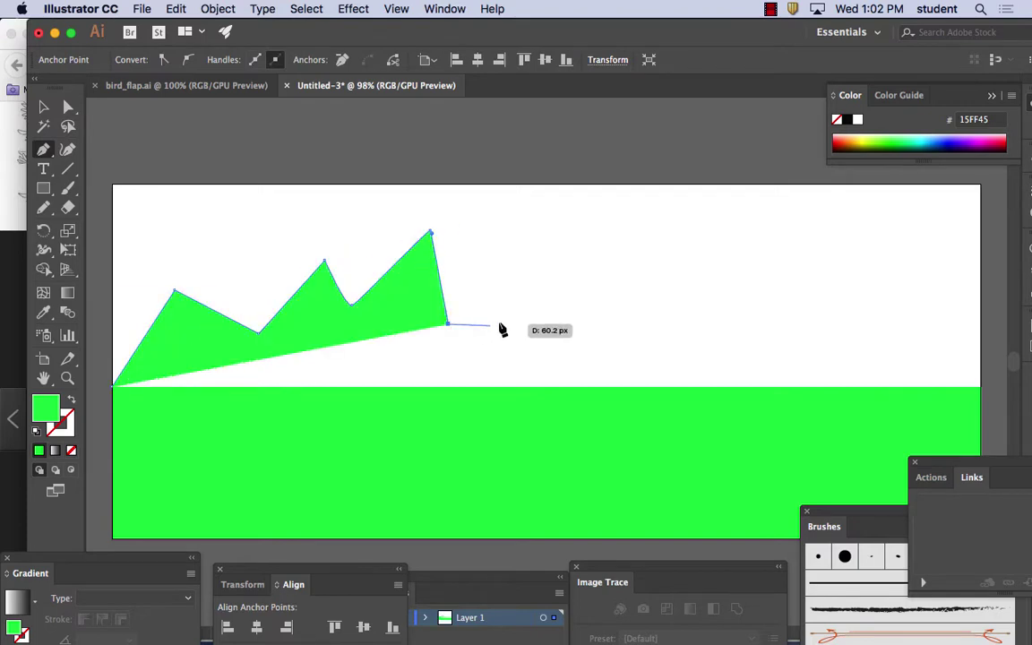
left_click(529, 255)
left_click(618, 339)
left_click(660, 266)
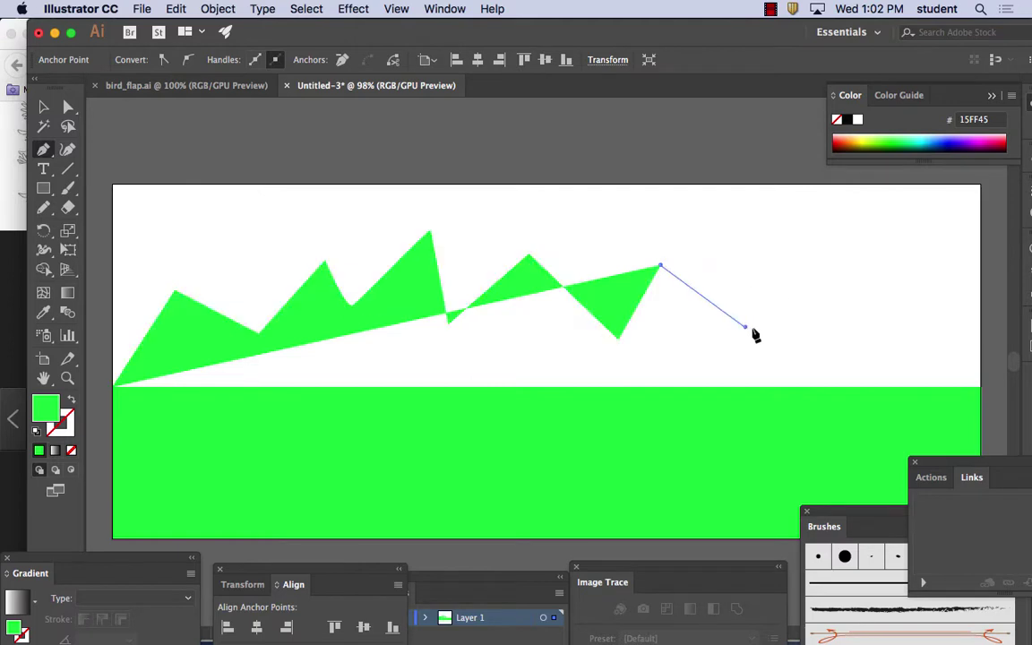
left_click(744, 326)
left_click(825, 281)
left_click(873, 341)
left_click(934, 315)
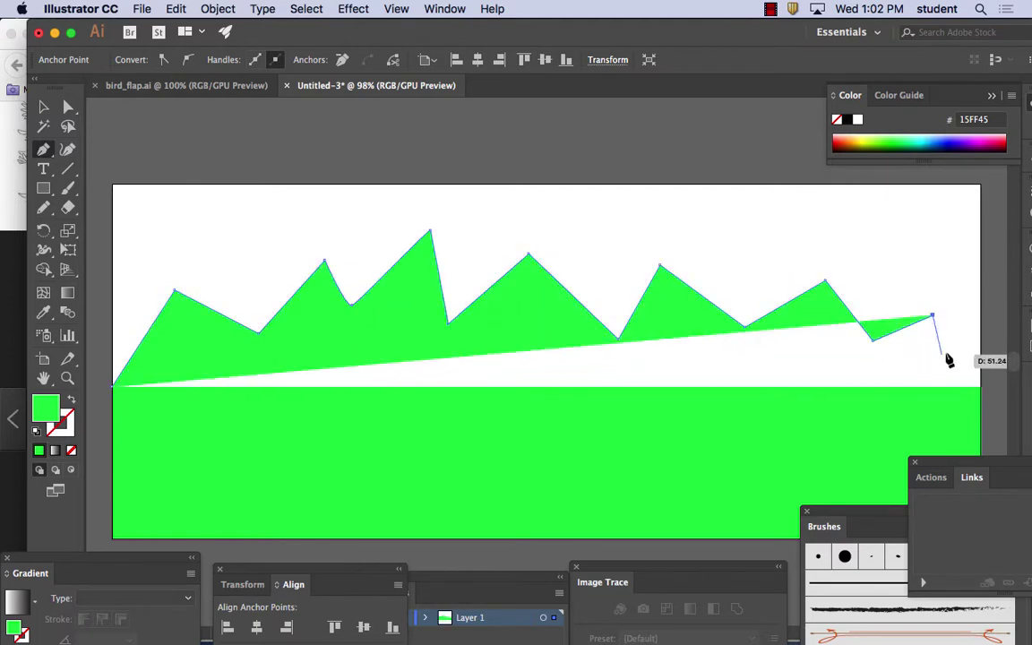
left_click(945, 350)
left_click(980, 386)
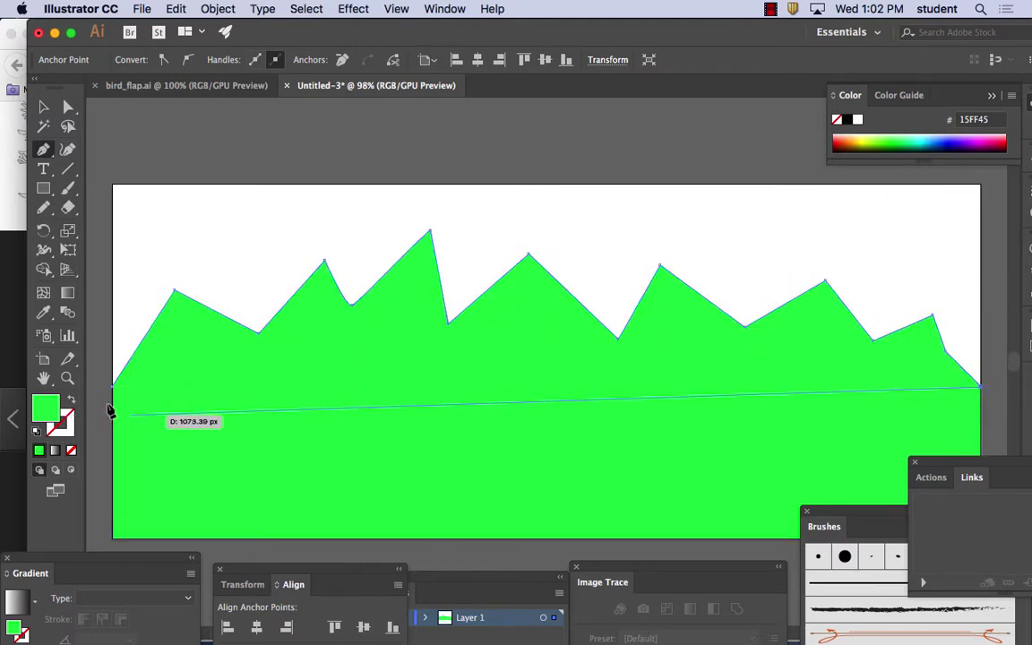
left_click(114, 388)
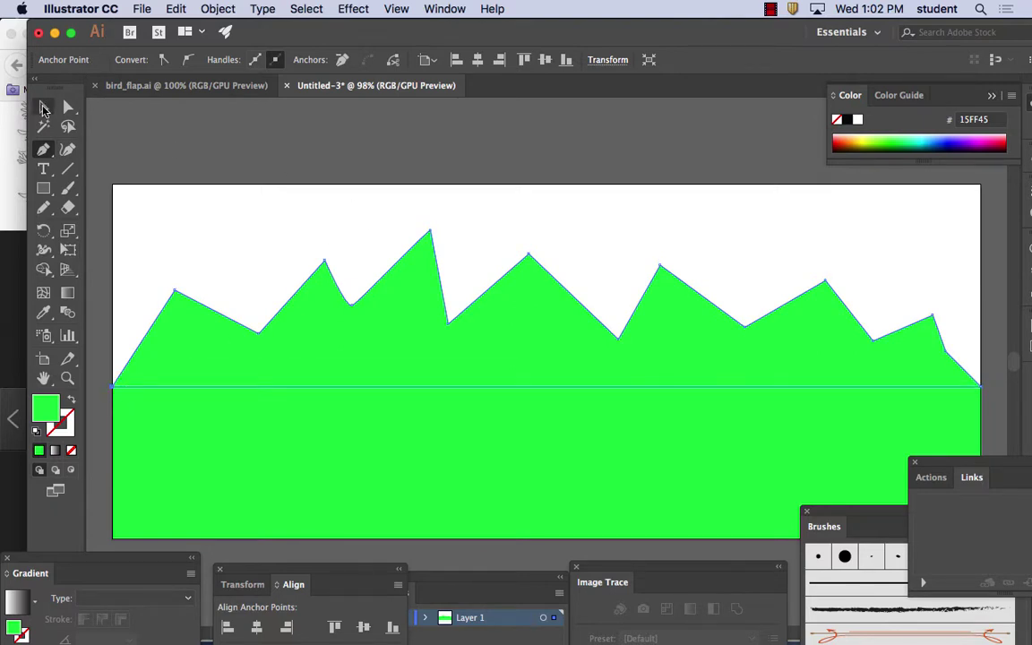
Step: Fill the mountain range with gray C4C4C4 and deselect it
left_click(43, 107)
left_click_drag(911, 131, 881, 127)
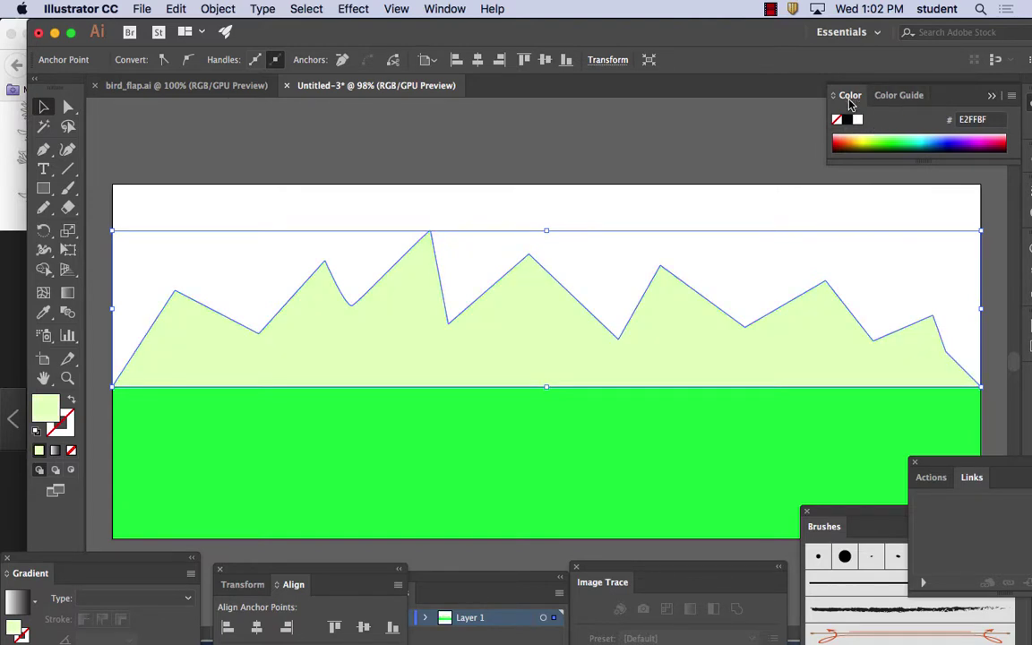
left_click(850, 98)
left_click(444, 8)
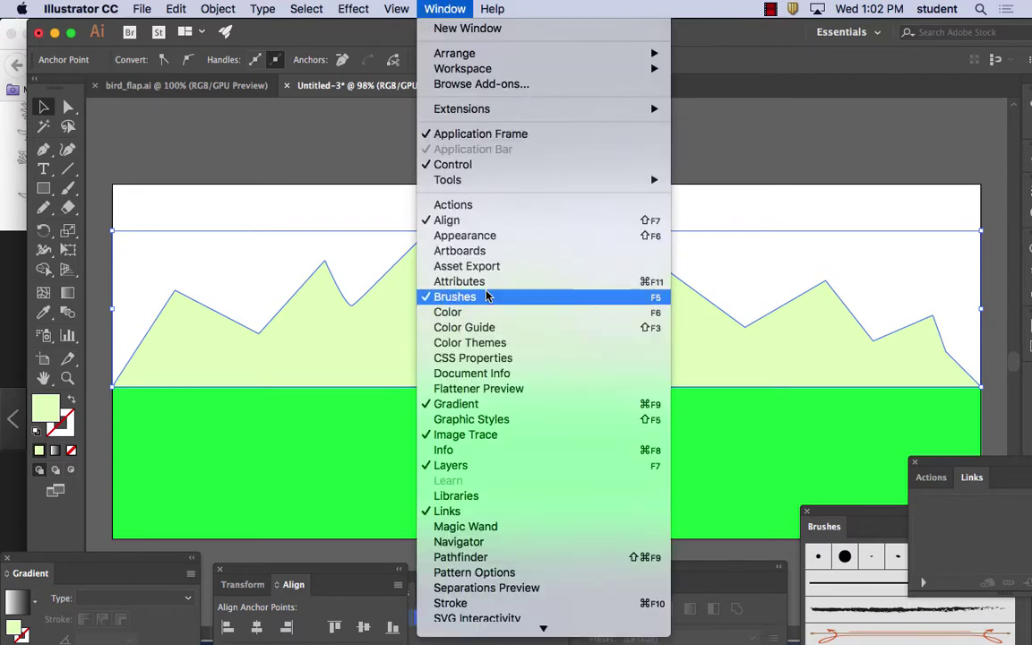
left_click(49, 410)
double_click(49, 410)
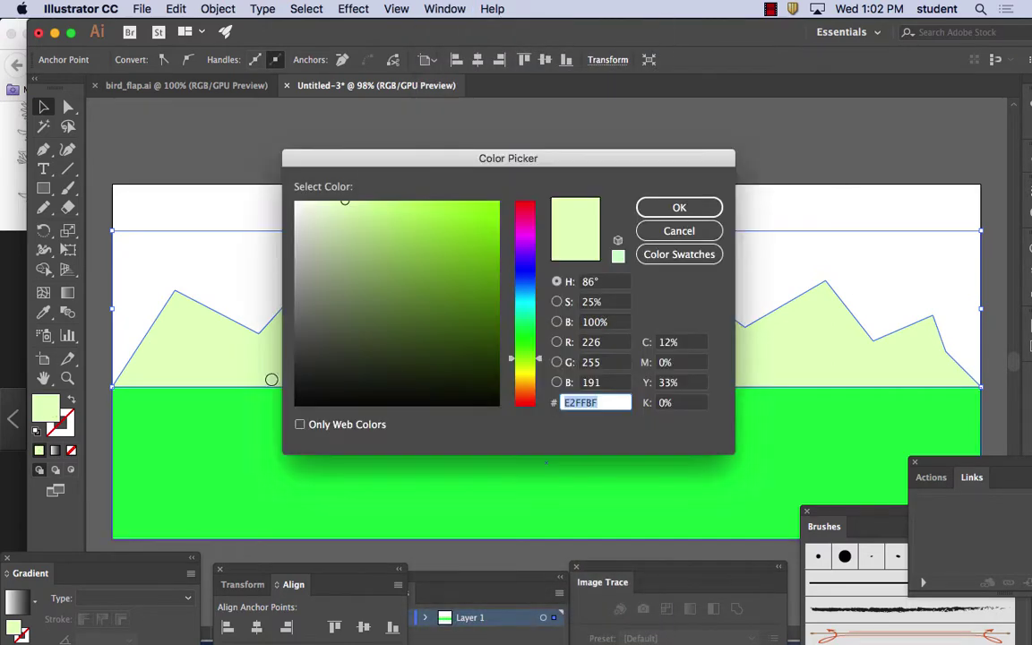
left_click_drag(345, 202, 295, 248)
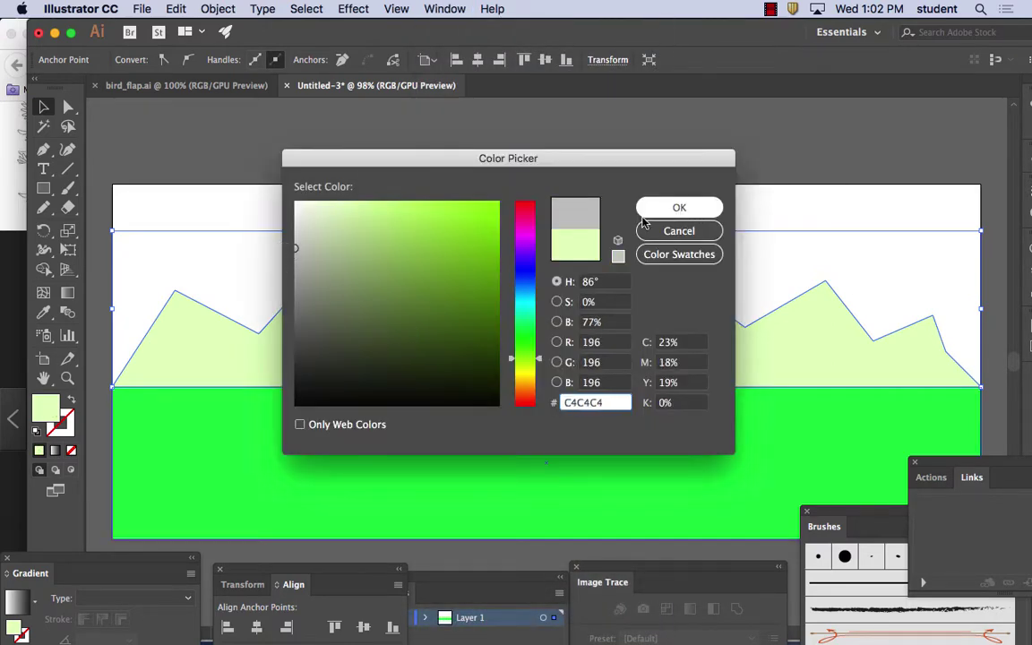
left_click(708, 211)
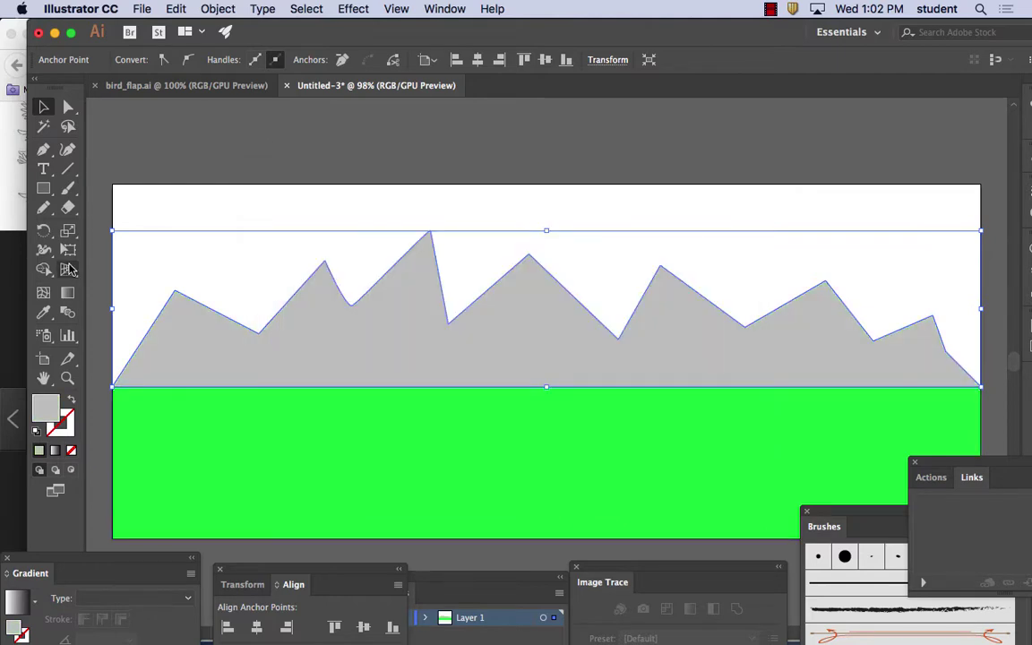
left_click(111, 143)
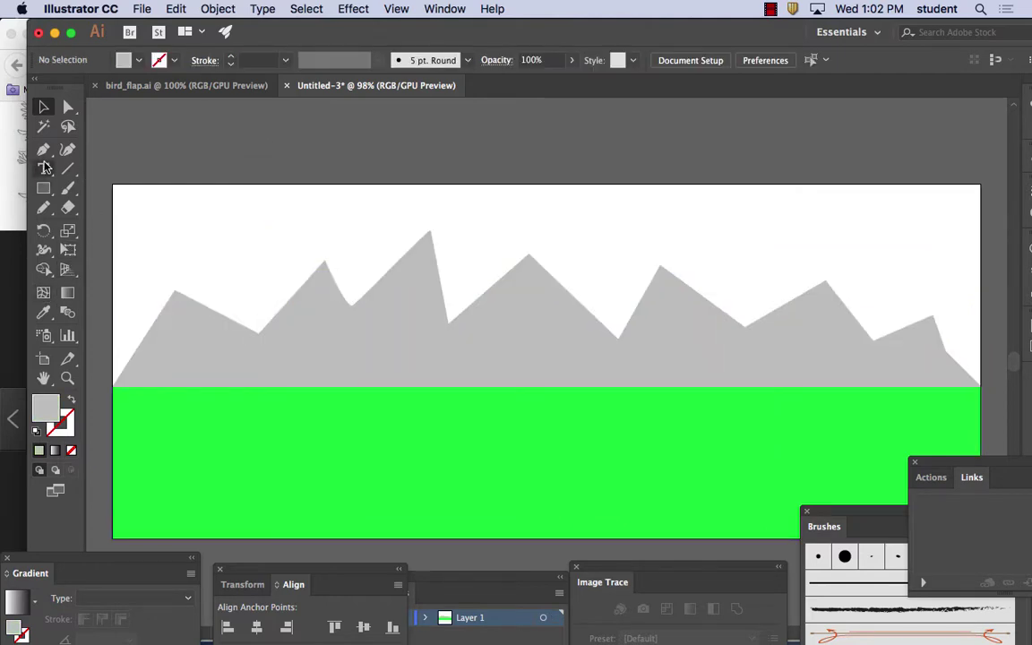
Step: Draw a closed triangular snowcap with the Pen tool on the right slope of the leftmost mountain peak
left_click(47, 152)
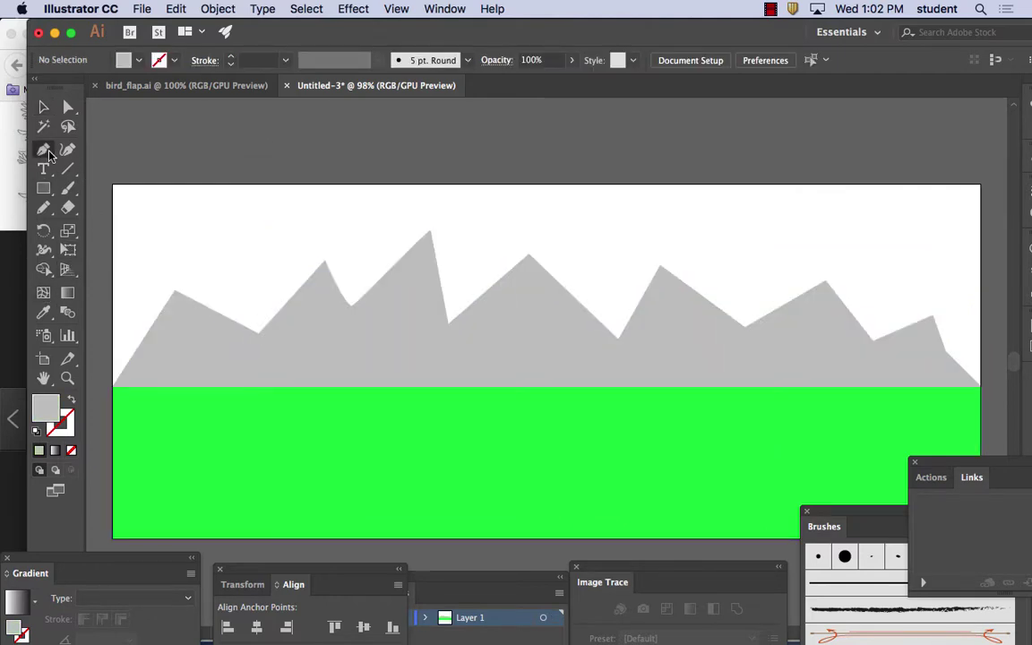
left_click(189, 337)
left_click(259, 334)
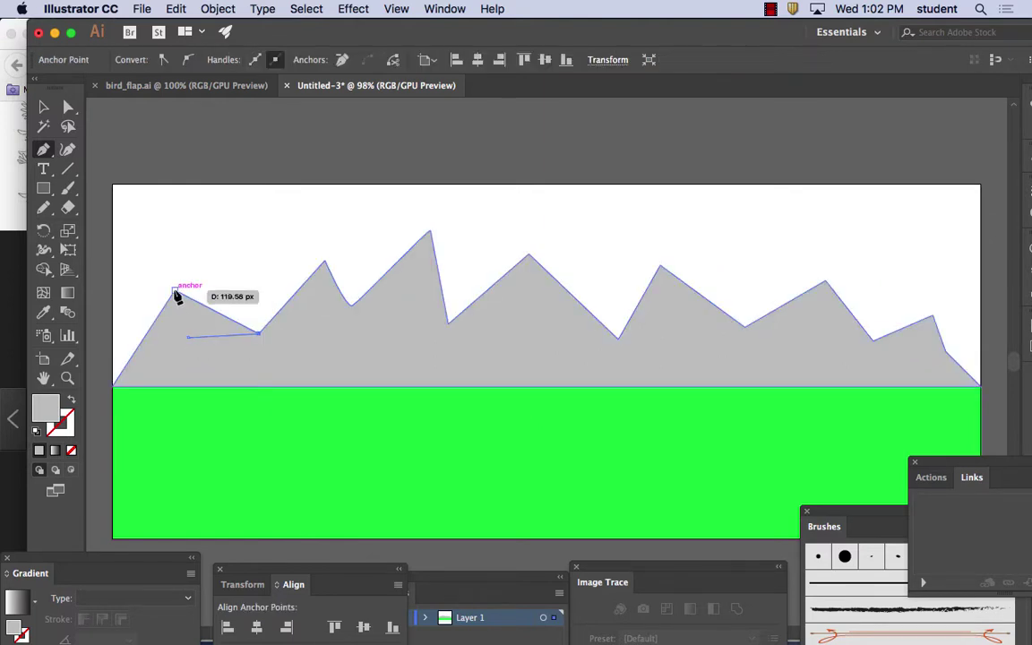
left_click(175, 292)
left_click(189, 338)
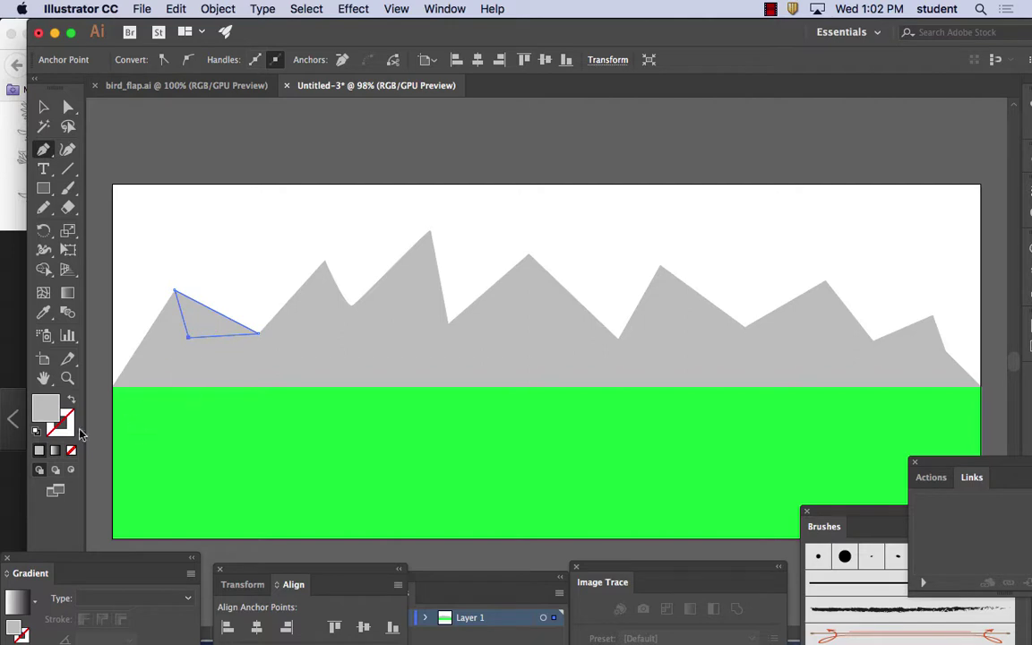
Step: Fill the triangular snowcap with white FFFFFF
double_click(44, 414)
type("ffffff")
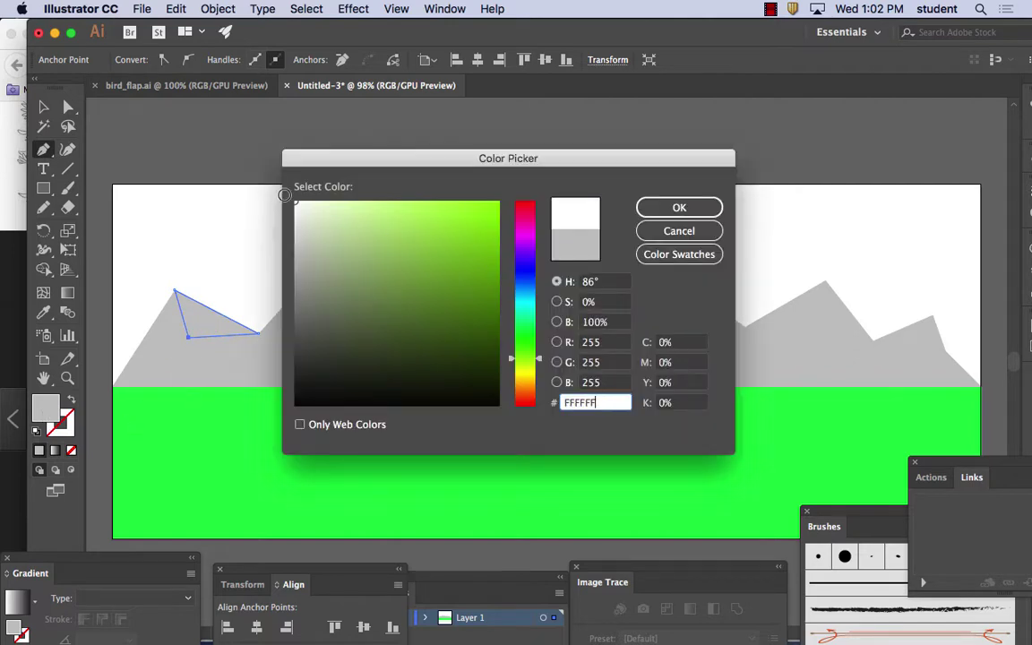
left_click(670, 209)
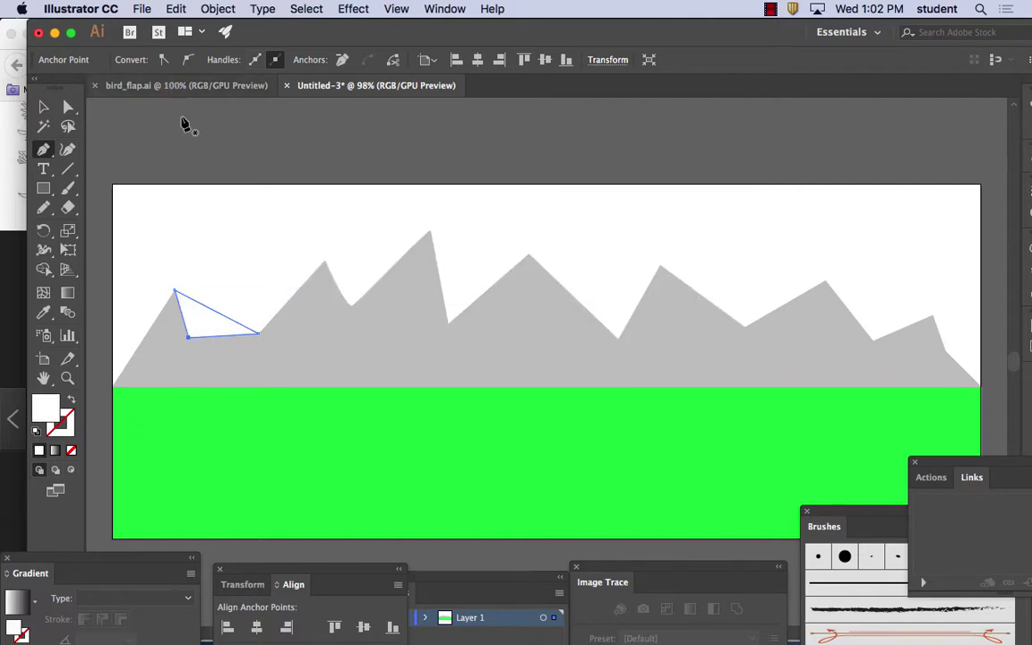
Step: Draw closed triangular snowcaps with the Pen tool on the right slopes of the second and third mountain peaks
left_click(324, 260)
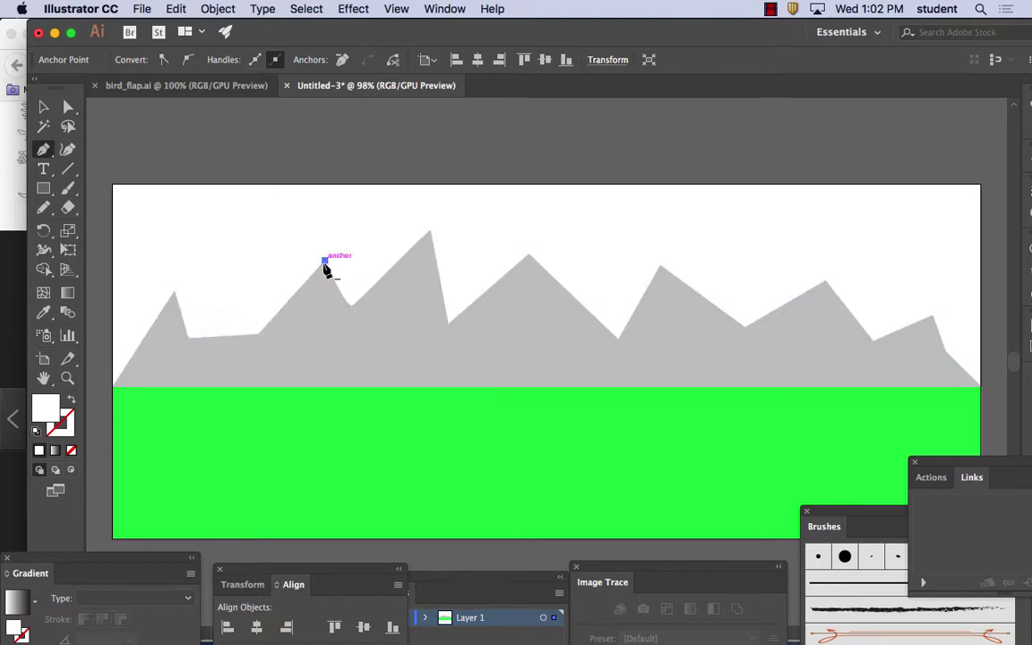
left_click(329, 317)
left_click(351, 305)
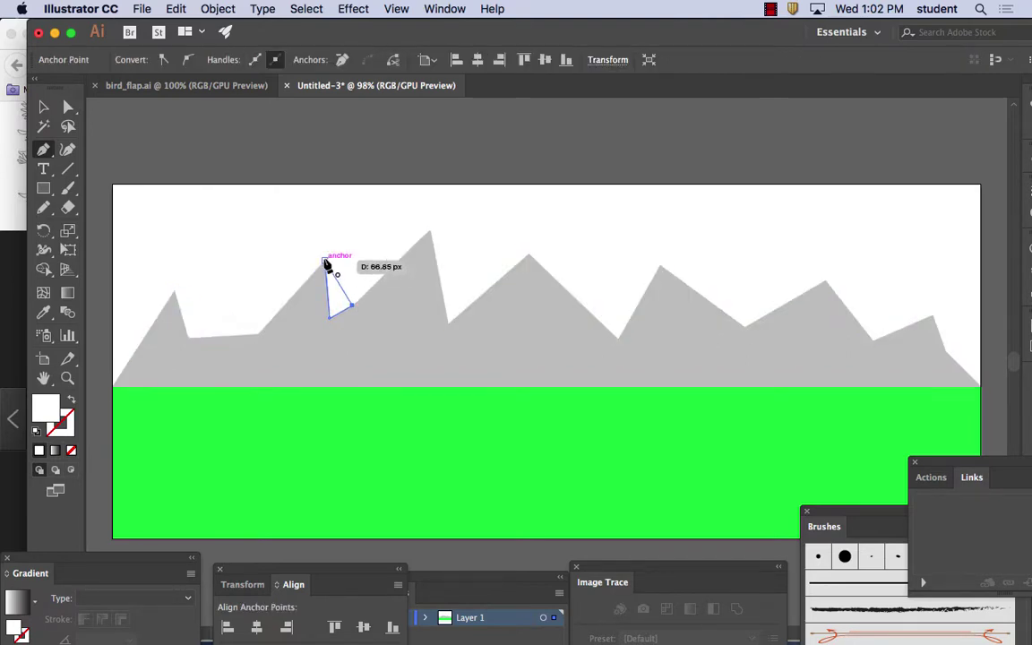
left_click(324, 260)
left_click(428, 231)
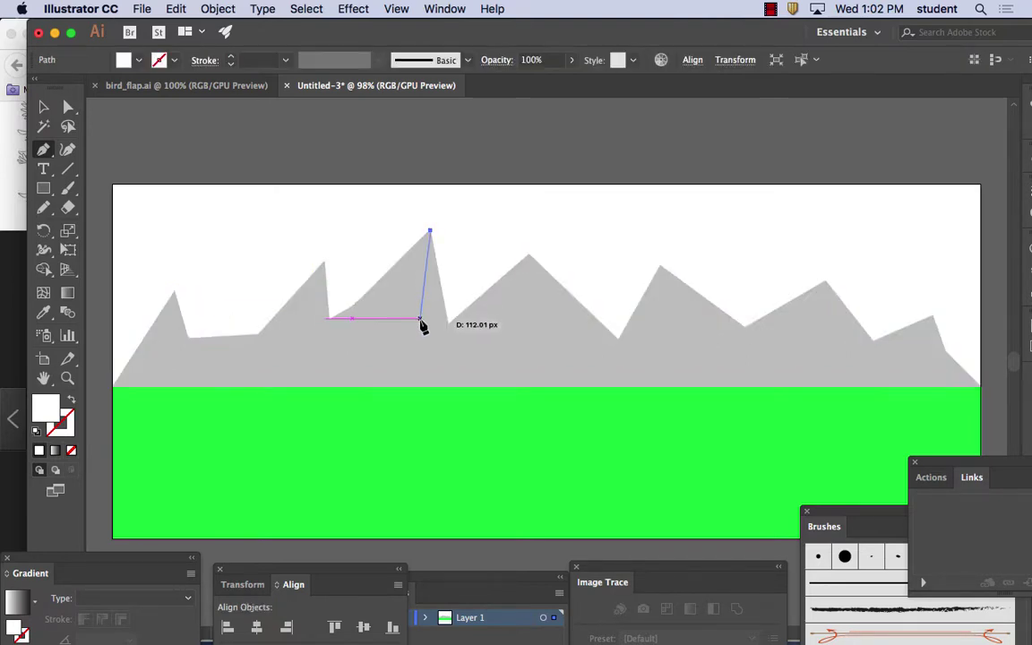
left_click(421, 318)
left_click(447, 322)
left_click(429, 233)
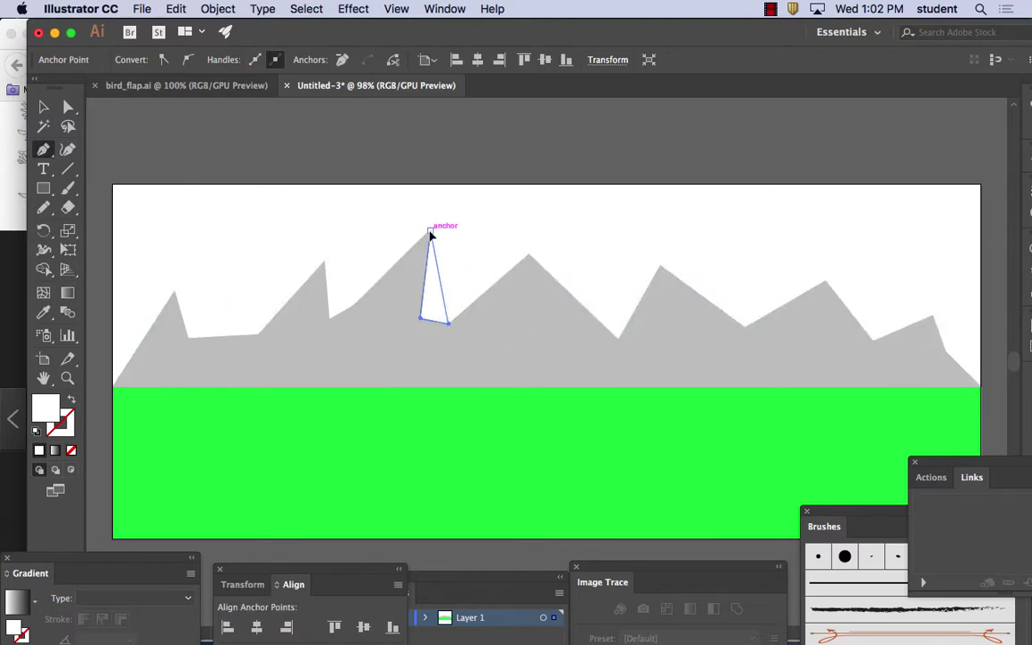
Step: Draw closed triangular snowcaps with the Pen tool on the right slopes of the fourth and fifth mountain peaks
left_click(529, 255)
left_click(533, 324)
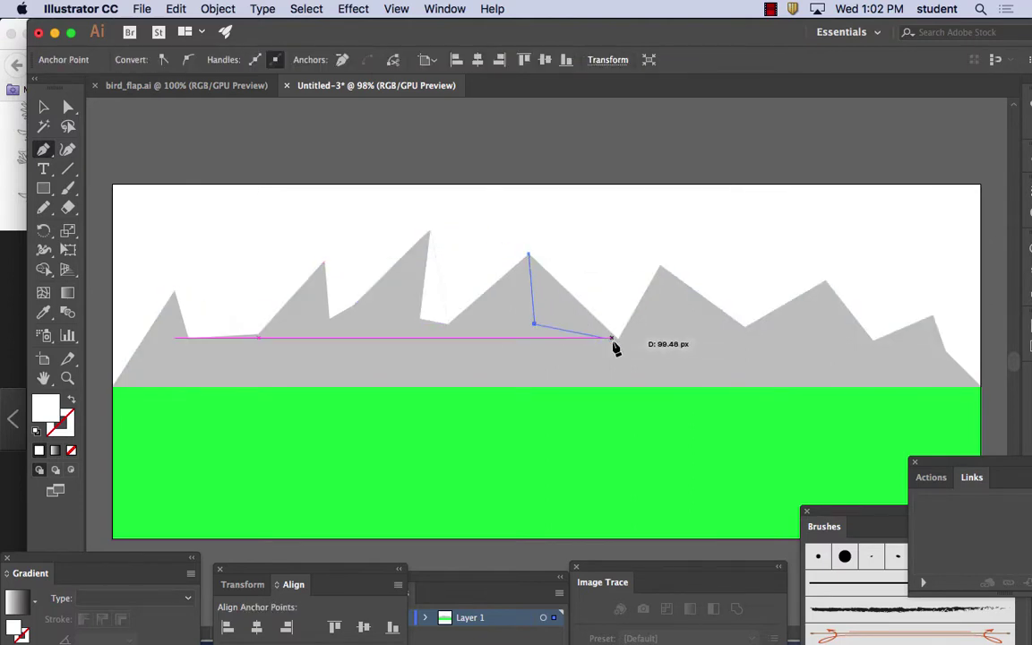
left_click(618, 338)
left_click(531, 256)
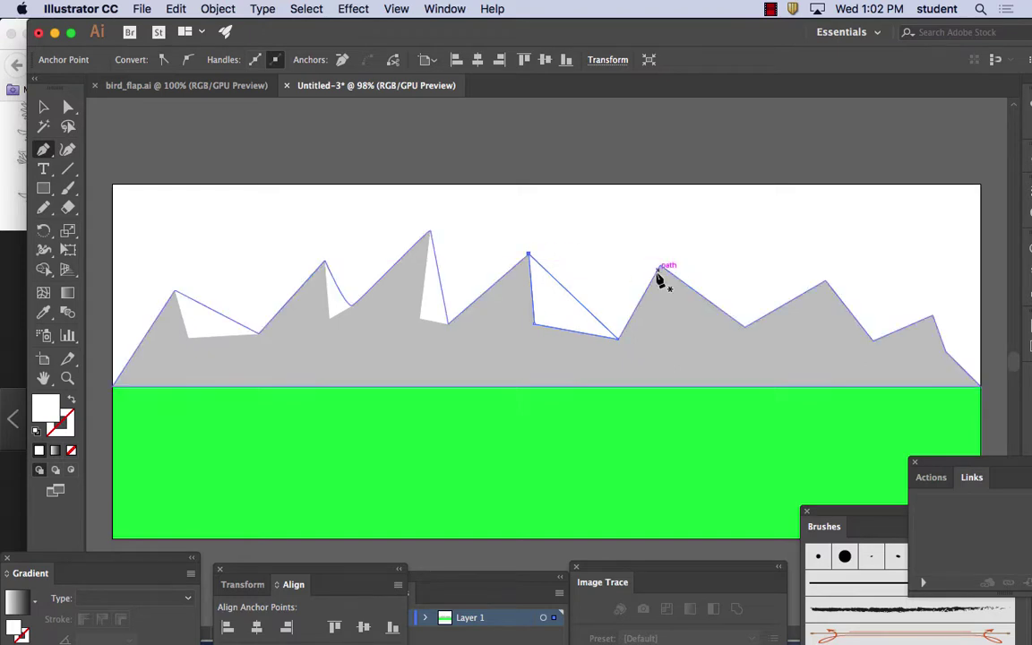
left_click(660, 266)
left_click(688, 325)
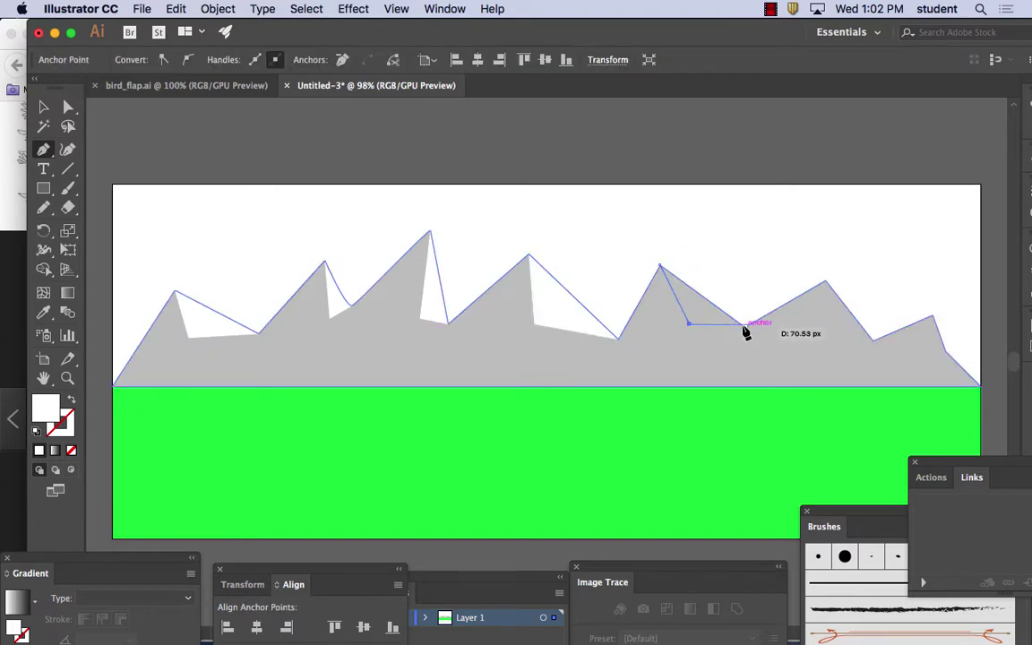
left_click(744, 327)
left_click(660, 266)
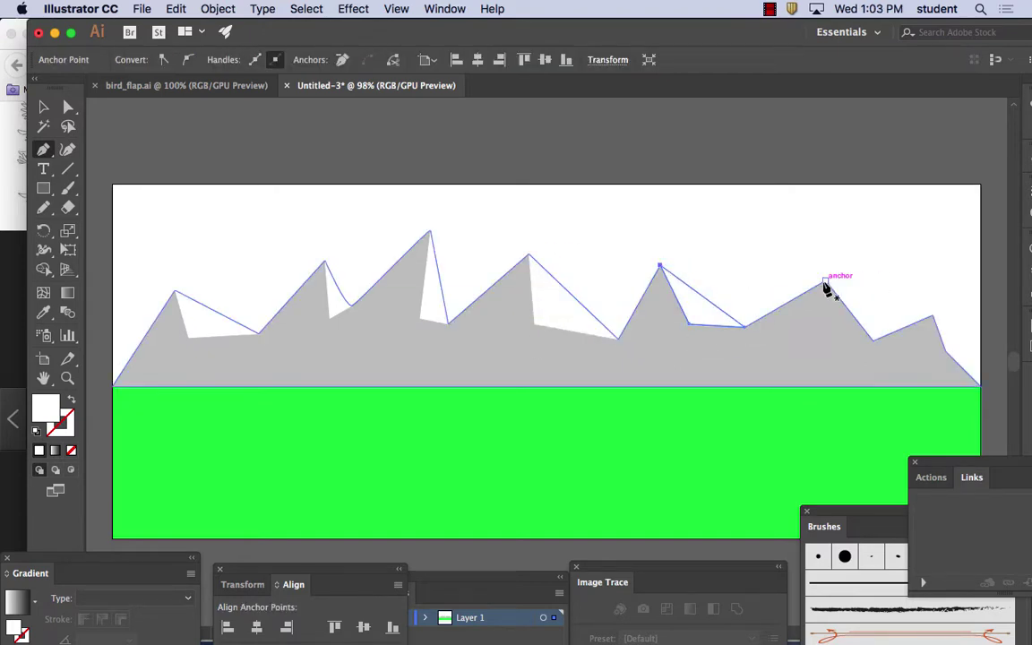
Step: Draw closed triangular snowcaps with the Pen tool on the right slopes of the sixth and rightmost peaks, and deselect
left_click(824, 282)
left_click(825, 339)
left_click(869, 341)
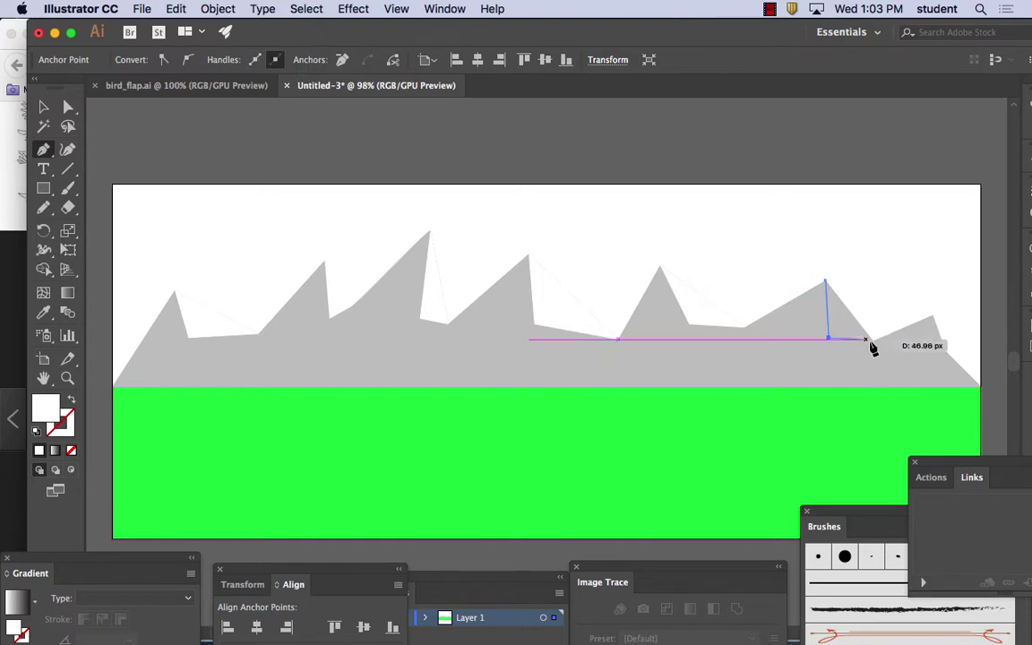
left_click(824, 281)
left_click(933, 315)
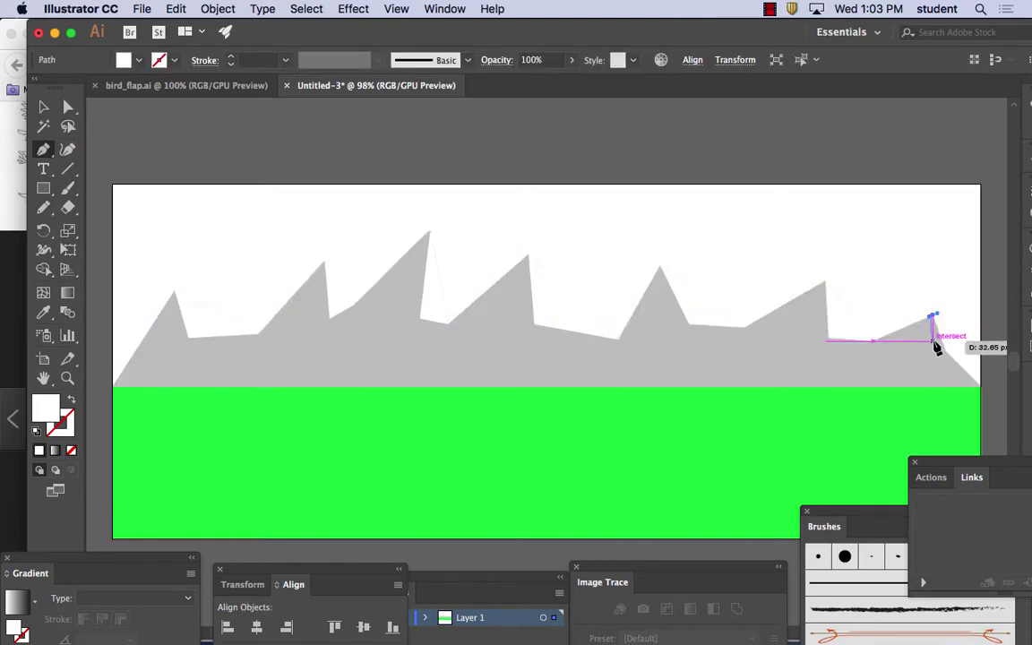
left_click(941, 349)
left_click(931, 319)
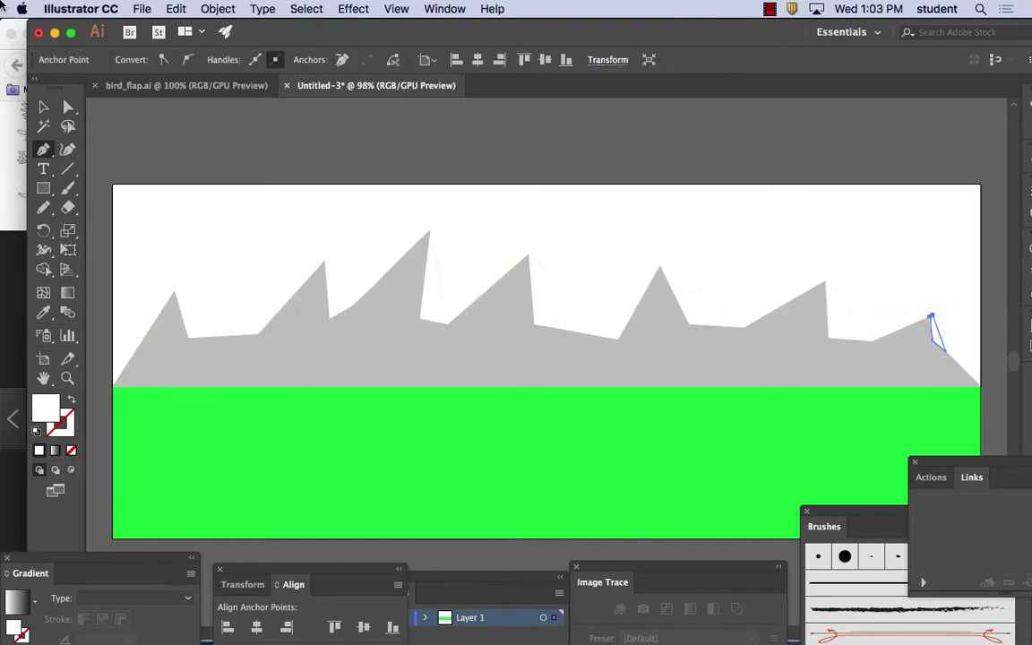
left_click(221, 142, "super")
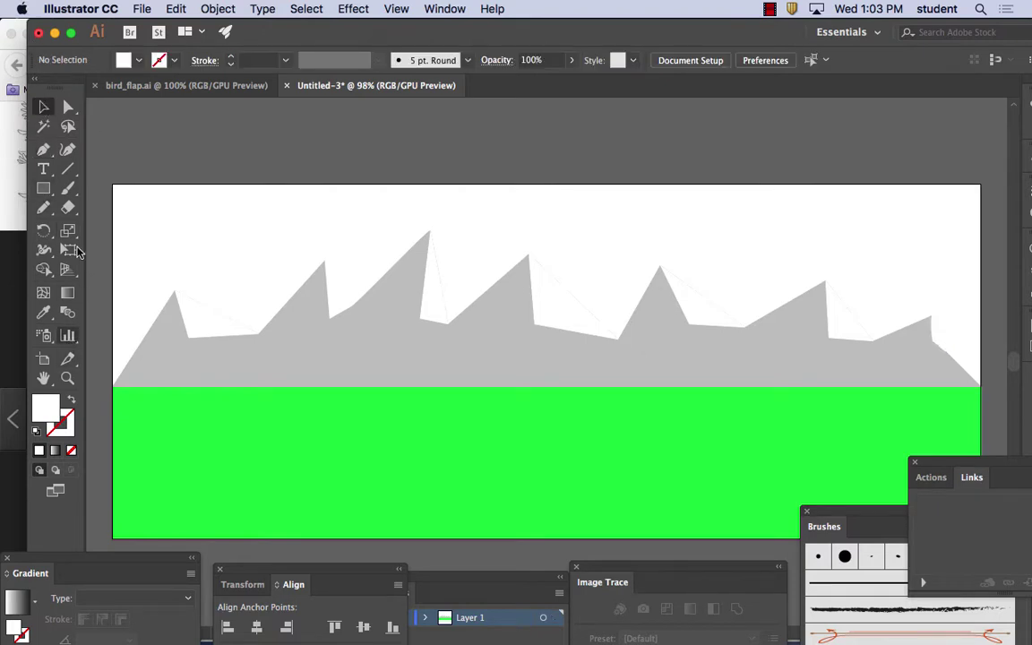
Step: Draw a sky rectangle across the full artboard width, from its upper edge down to the green ground
left_click(41, 190)
left_click(41, 190)
left_click(337, 156)
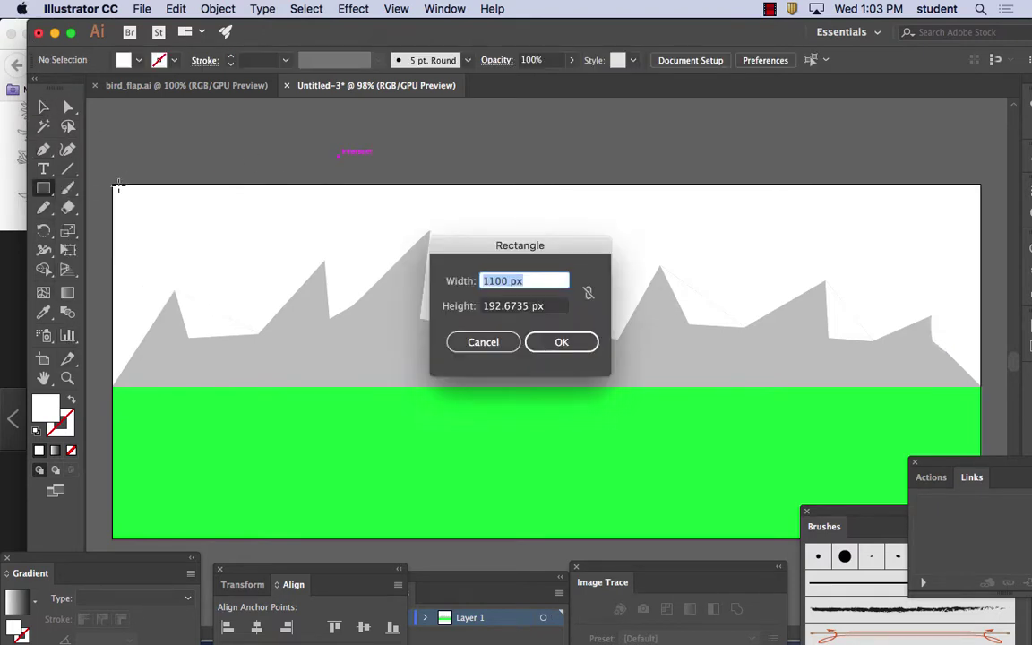
left_click(483, 342)
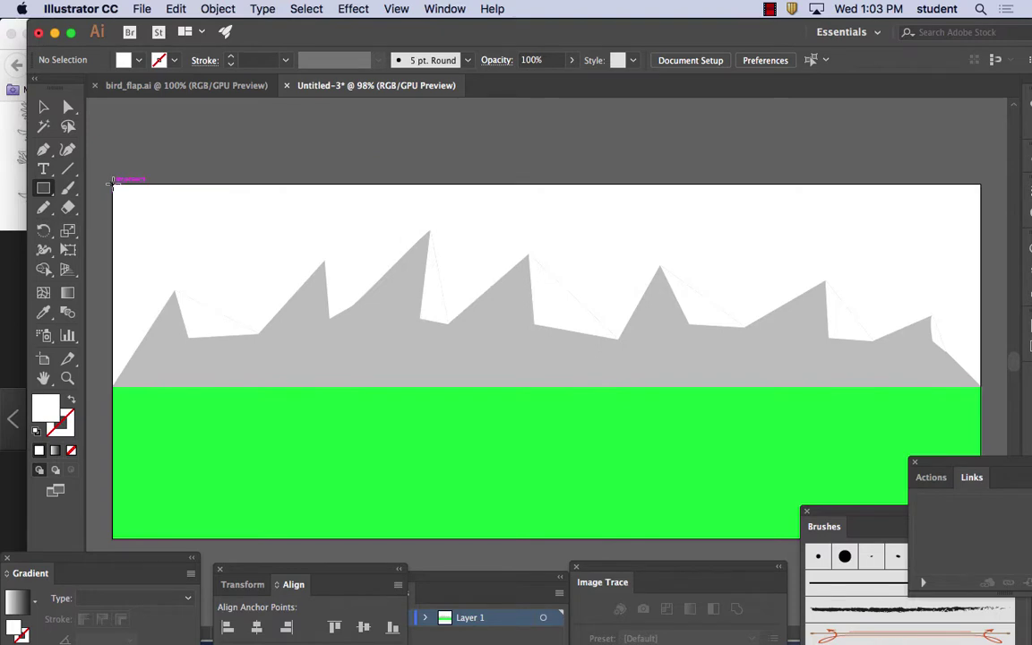
left_click_drag(113, 184, 981, 387)
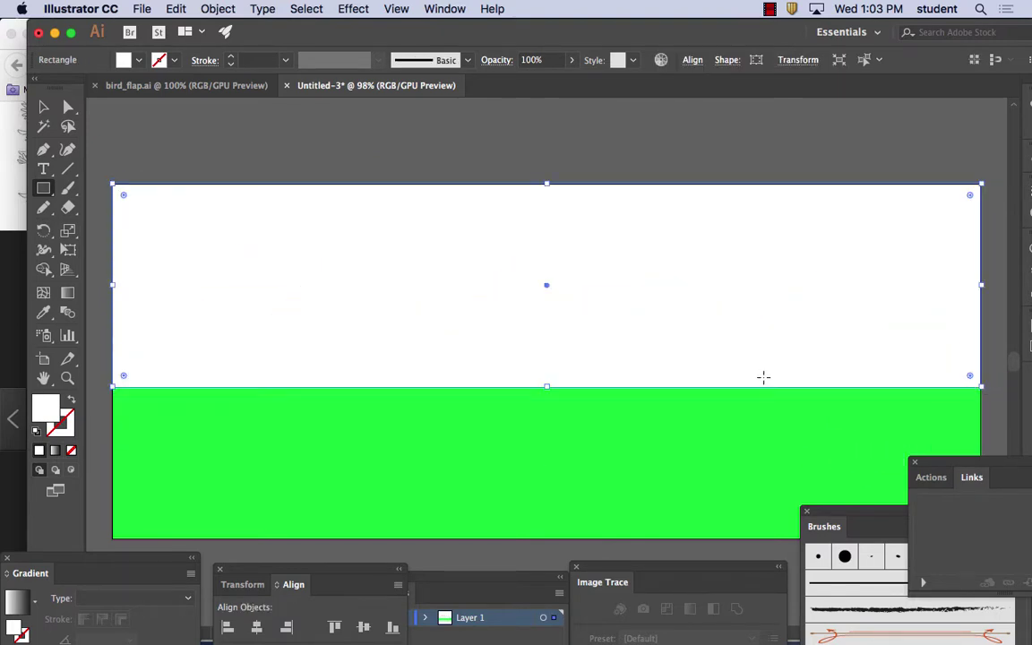
Step: Fill the sky rectangle with light blue 97B0F7
double_click(46, 410)
left_click_drag(515, 315, 525, 278)
left_click_drag(449, 214, 373, 207)
left_click(679, 208)
Step: Send the blue sky rectangle to the back, behind the mountains and snowcaps, and deselect it
left_click(218, 9)
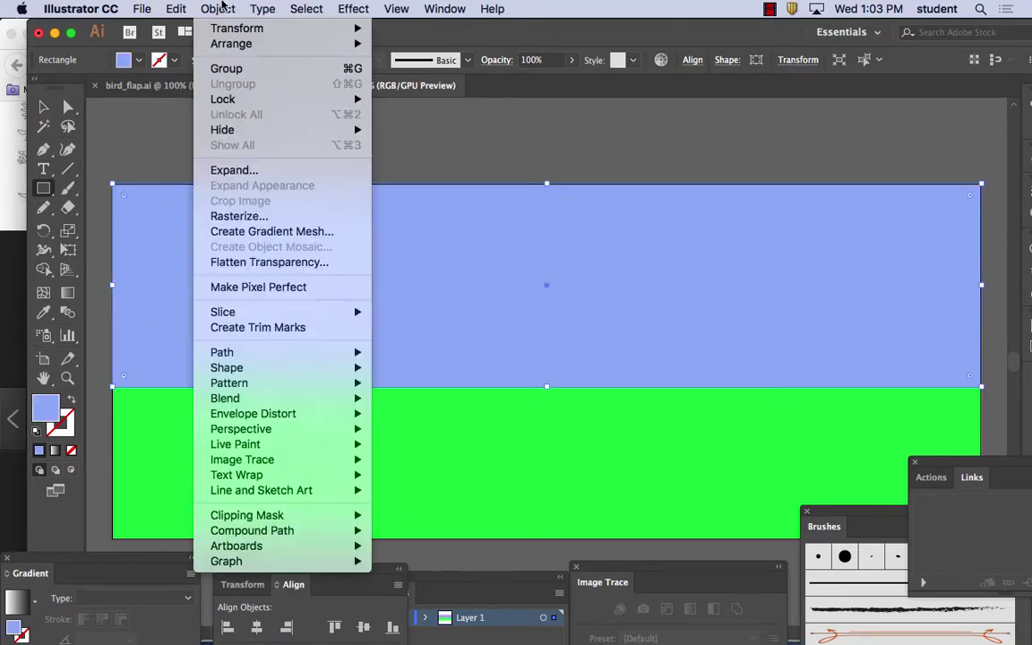
mouse_move(231, 43)
left_click(443, 90)
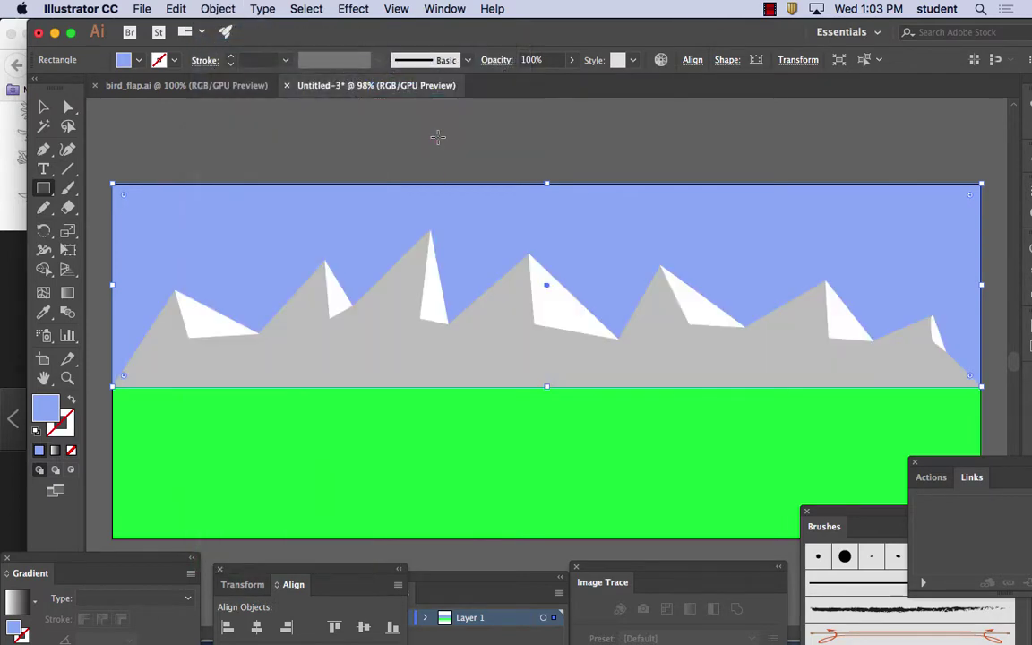
left_click(46, 107)
left_click(305, 133)
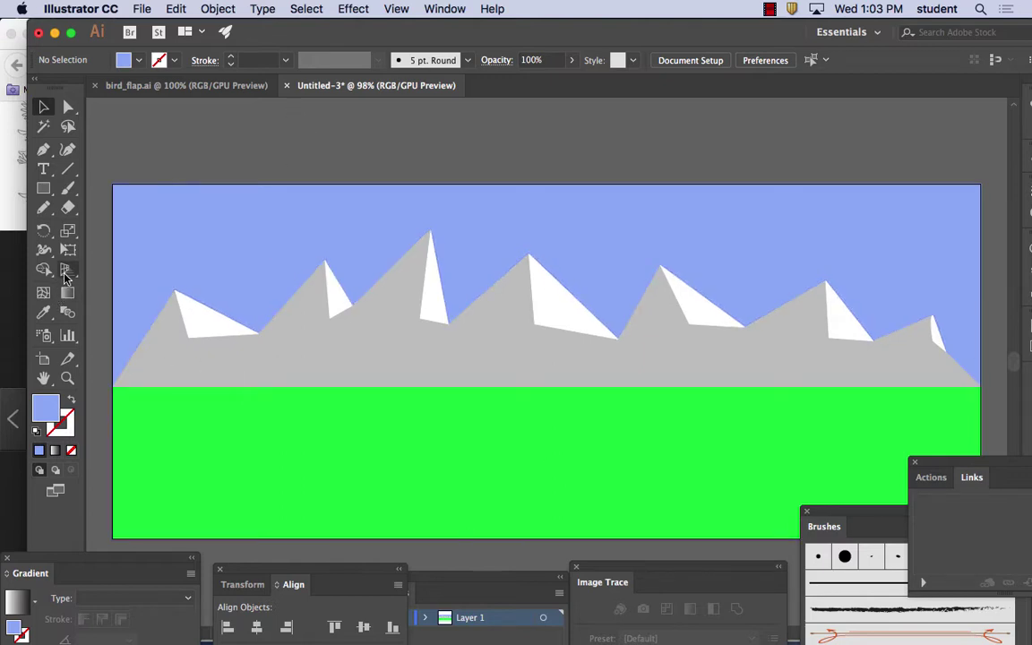
left_click(43, 207)
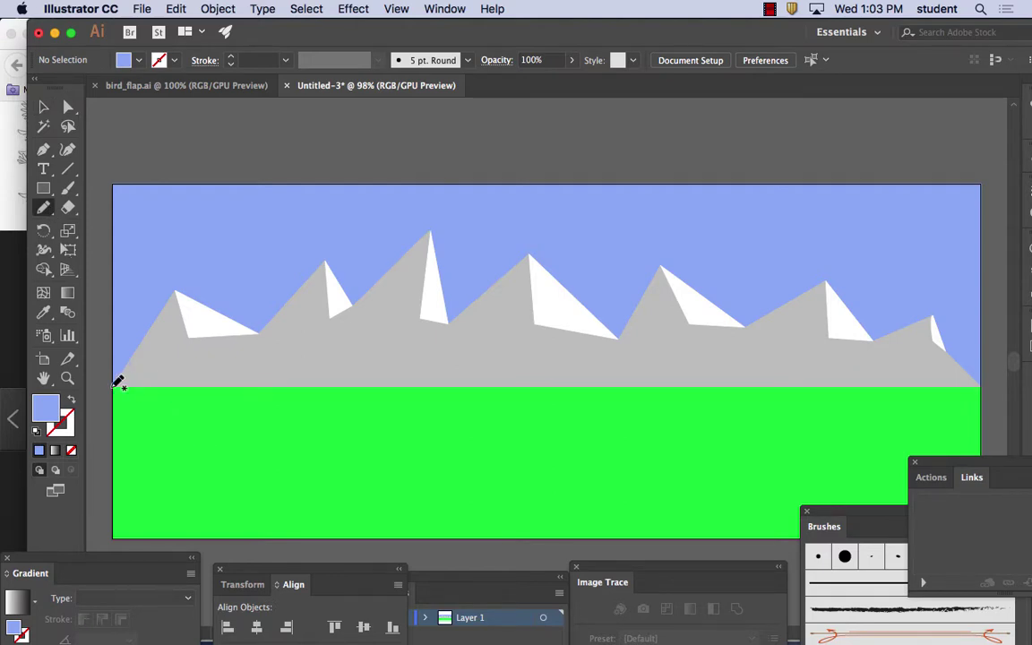
mouse_move(117, 382)
left_mouse_down()
mouse_move(313, 389)
mouse_move(395, 368)
mouse_move(504, 385)
mouse_move(660, 364)
left_mouse_up()
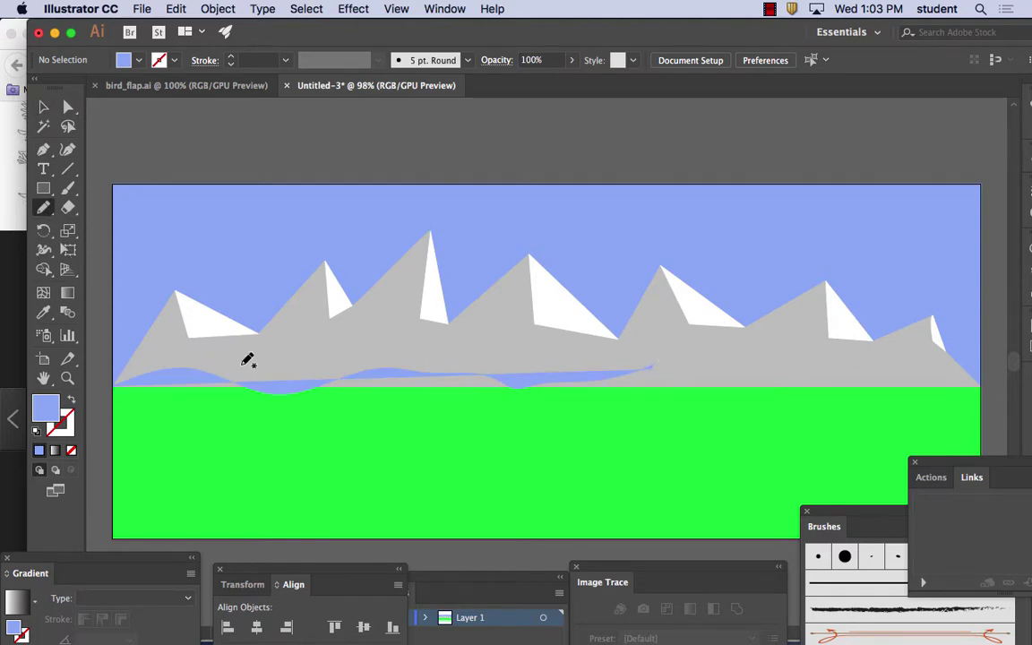
left_click(43, 107)
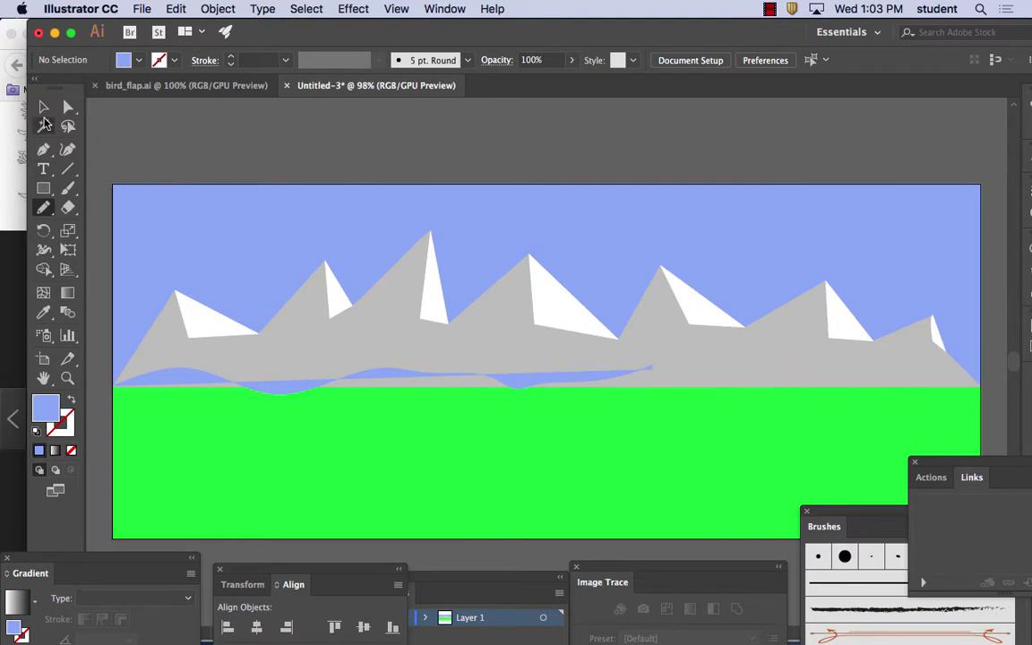
left_click(379, 385)
key("Delete")
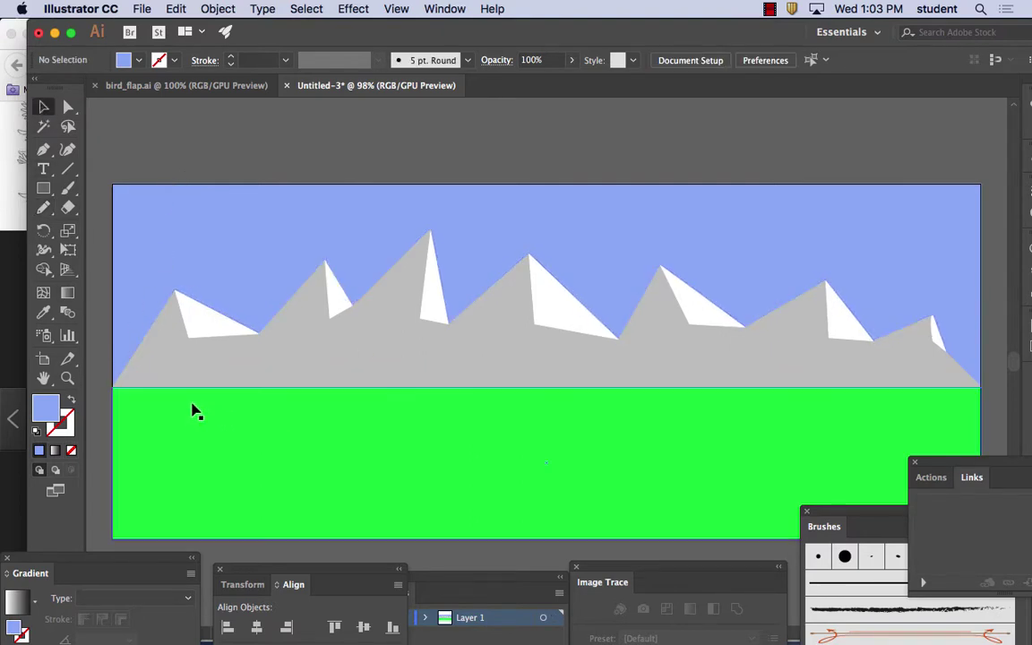
Step: Draw a closed wavy band of low hills with the Pencil tool along the full width of the mountains' base
left_click(43, 206)
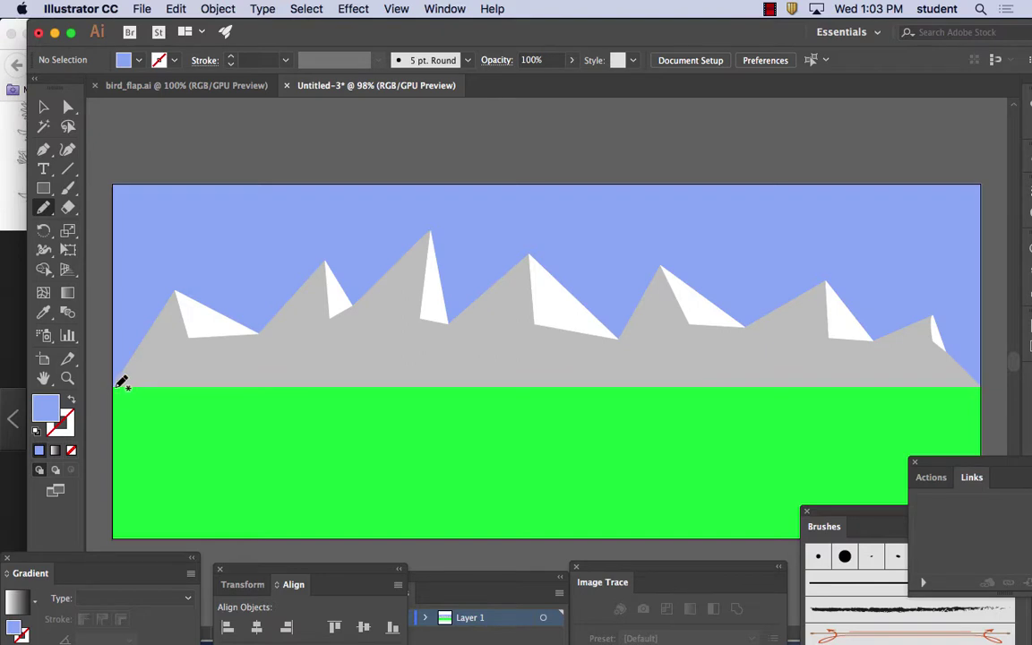
mouse_move(114, 389)
left_mouse_down()
mouse_move(243, 365)
mouse_move(337, 381)
mouse_move(368, 364)
mouse_move(429, 363)
mouse_move(552, 376)
mouse_move(681, 367)
mouse_move(739, 378)
mouse_move(898, 364)
mouse_move(980, 385)
mouse_move(872, 399)
mouse_move(206, 408)
mouse_move(122, 388)
left_mouse_up()
left_click(39, 107)
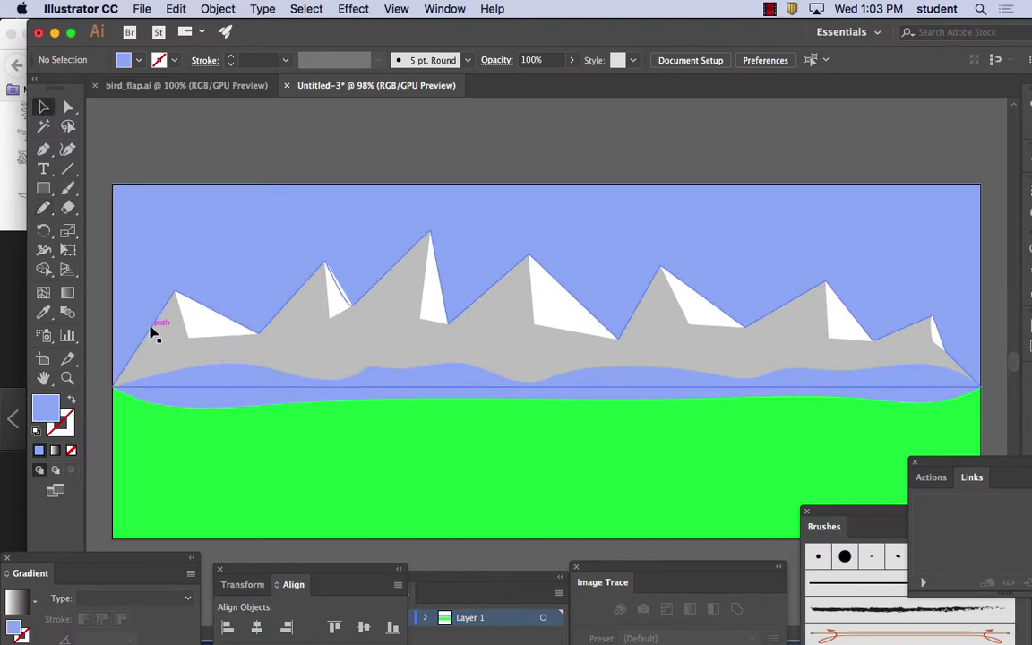
Step: Fill the wavy band of hills with a sandy tan and deselect it
left_click(214, 383)
double_click(48, 408)
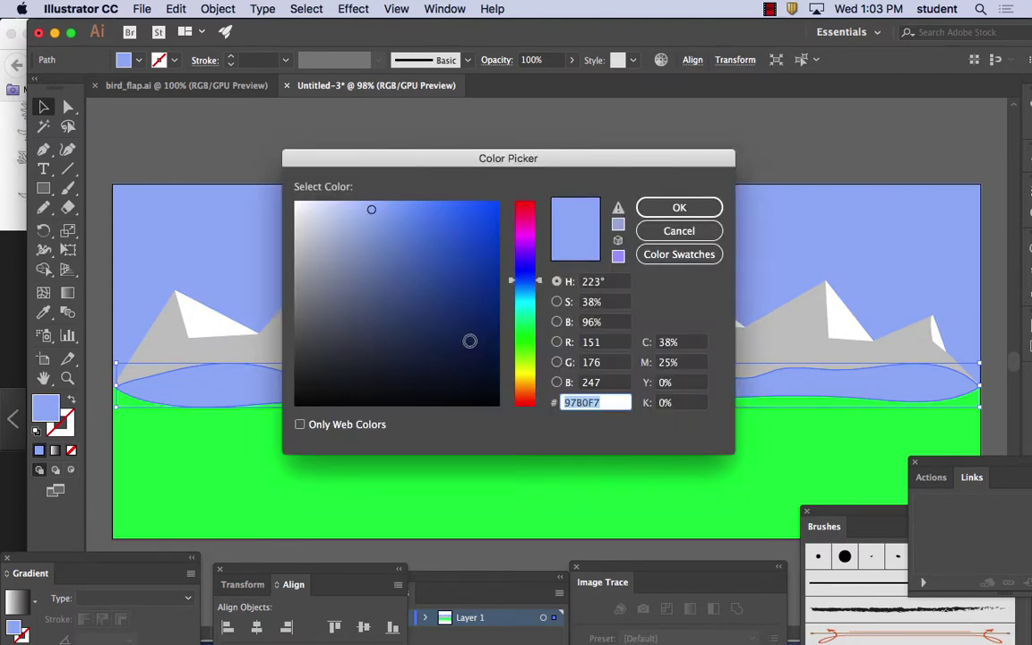
left_click(458, 348)
left_click(517, 381)
left_click(444, 295)
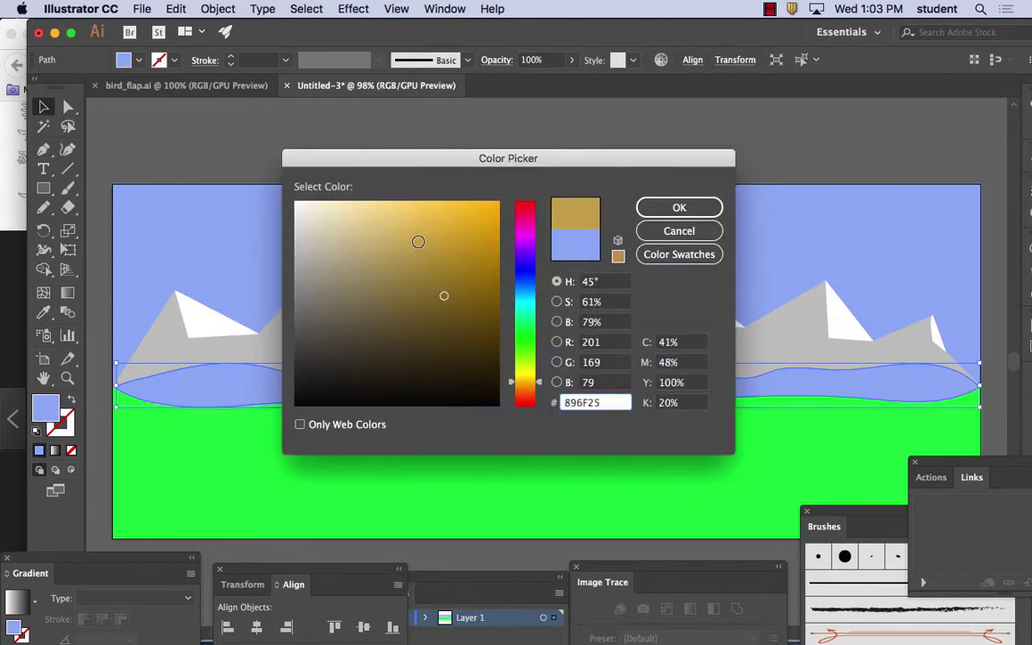
left_click(415, 230)
left_click(679, 207)
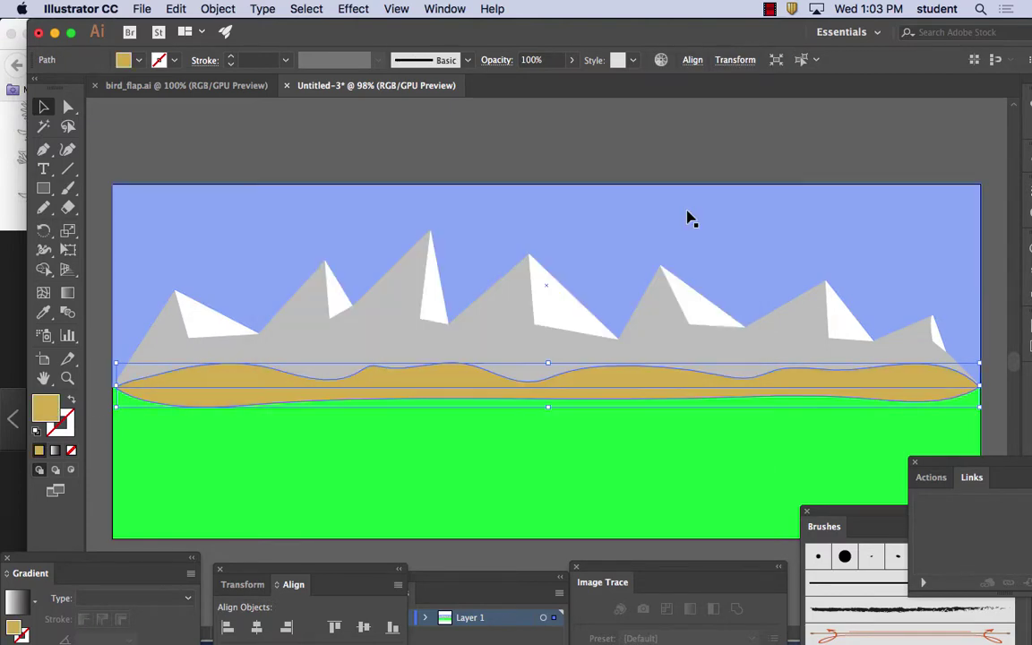
left_click(267, 136)
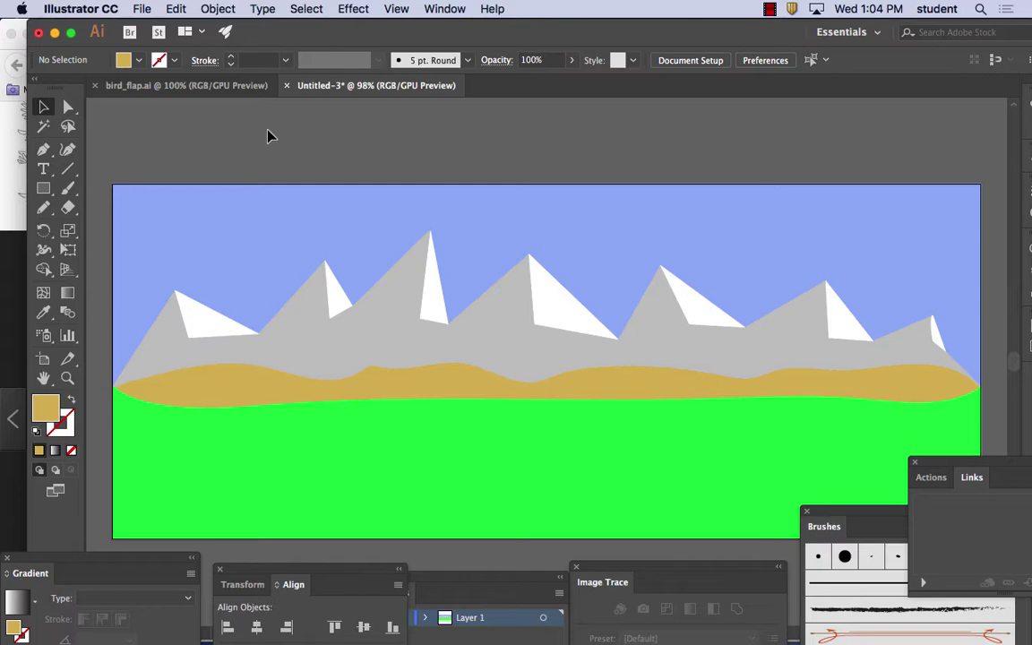
Step: Save the document to the Desktop as landscape.ai in Adobe Illustrator format with the default options
left_click(142, 9)
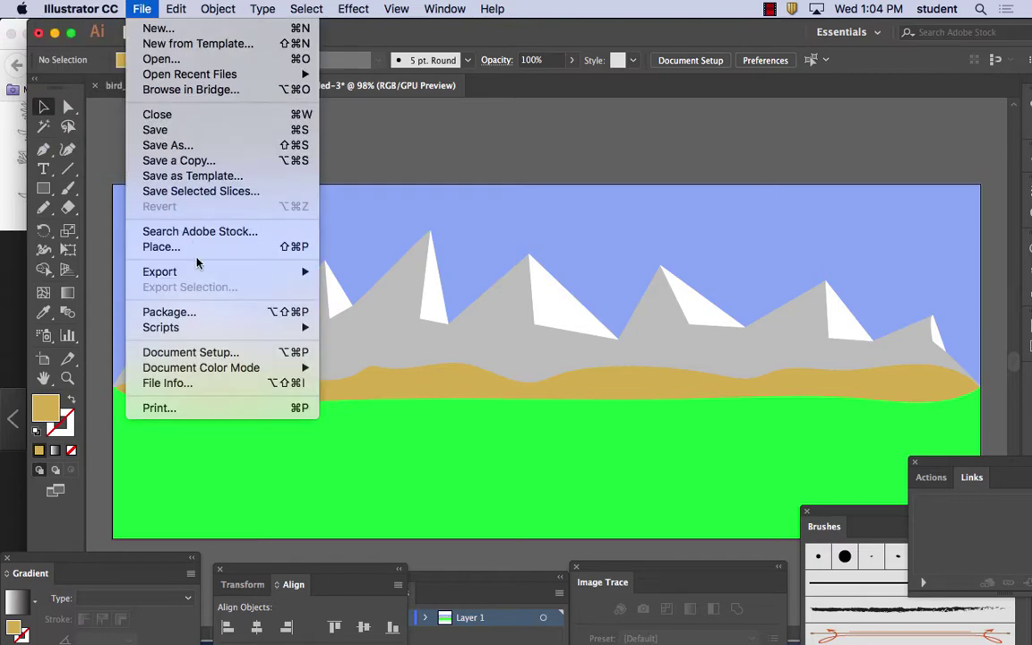
left_click(161, 144)
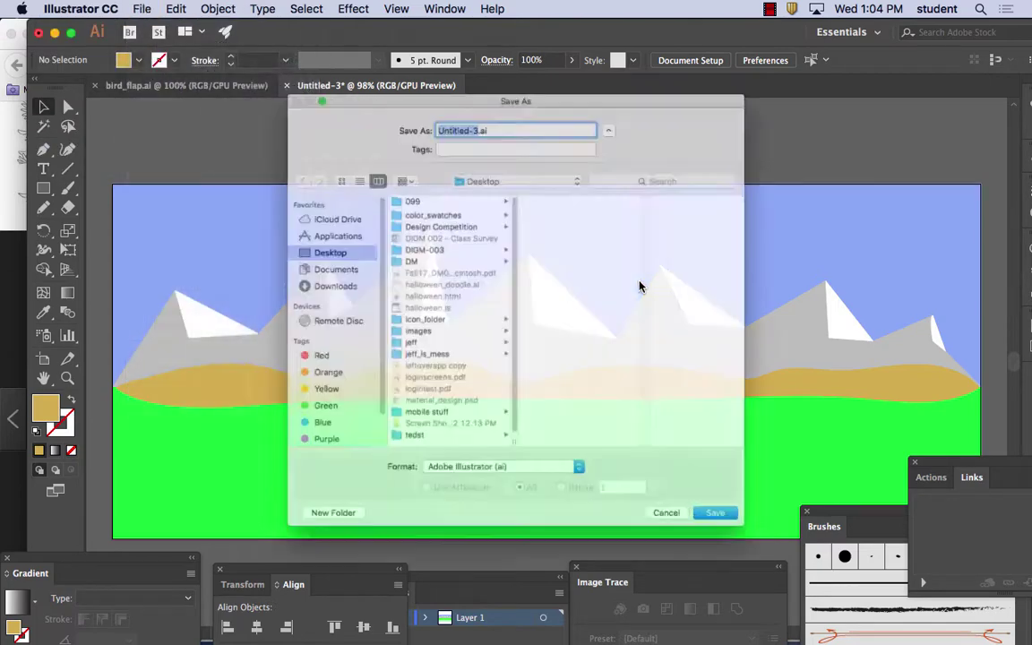
type("land")
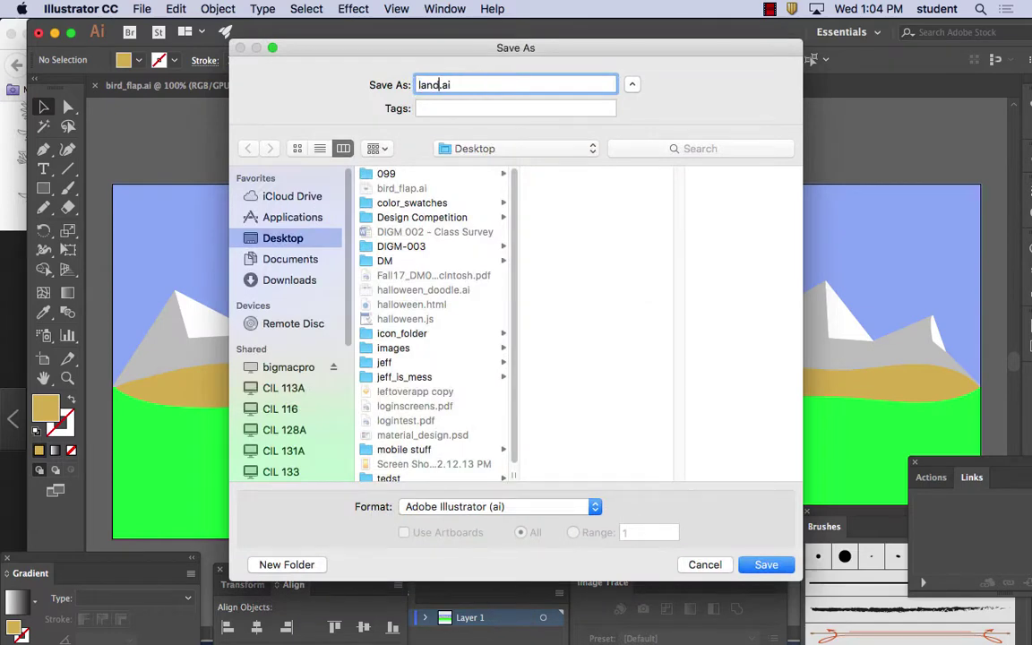
type("scape")
left_click(766, 565)
left_click(663, 519)
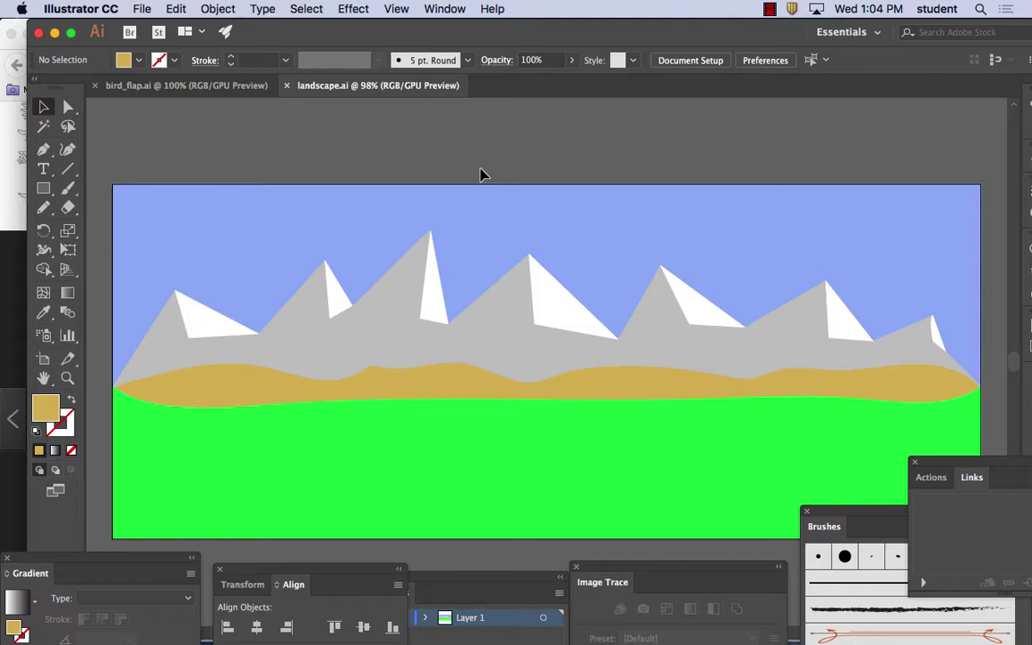
Step: Hide Illustrator and Firefox to switch to Camtasia 3
left_click(115, 9)
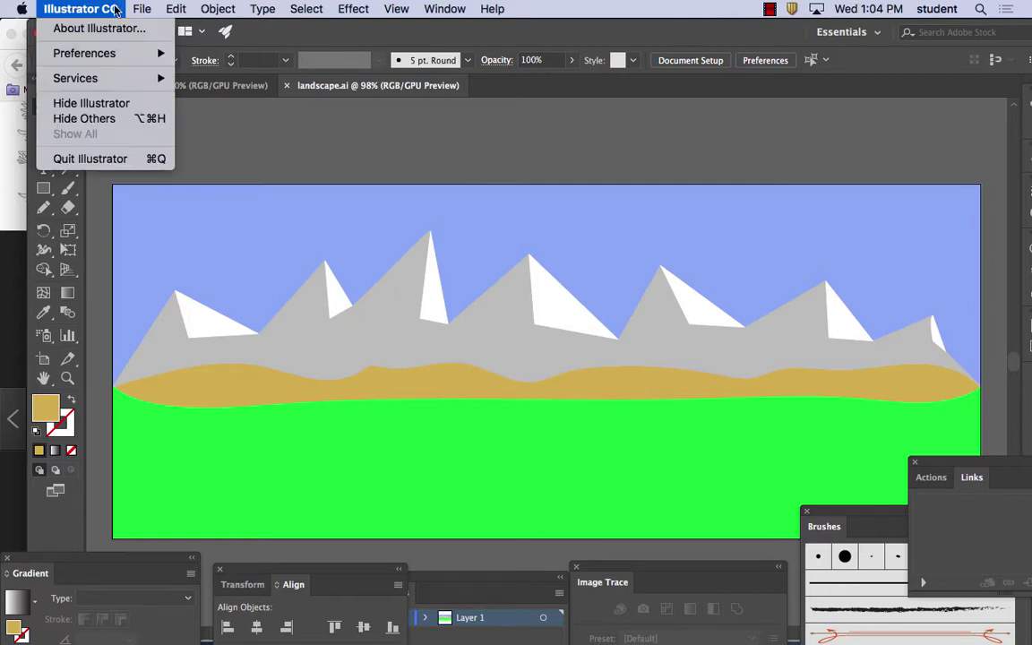
left_click(89, 103)
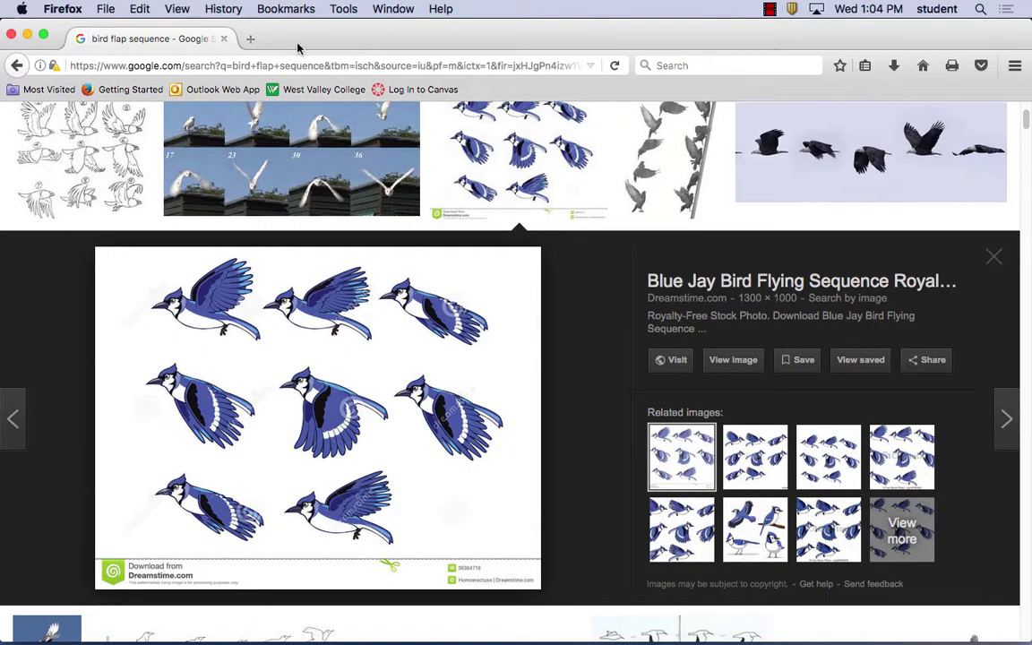
left_click(61, 9)
left_click(97, 102)
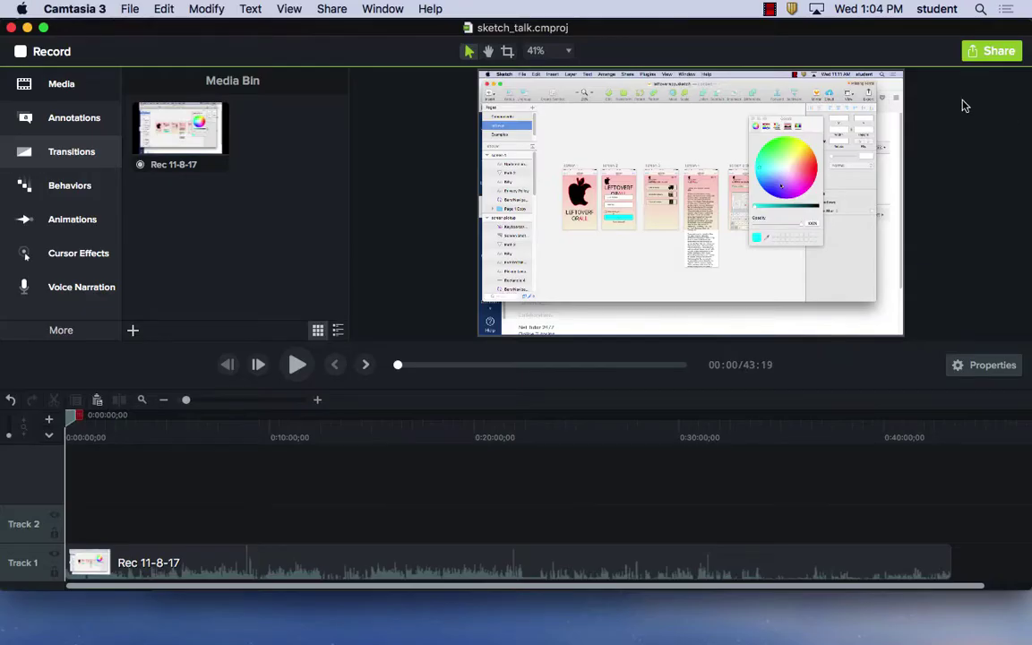
Step: Hide Camtasia and close the open Rascov folder window to clear the desktop
left_click(72, 8)
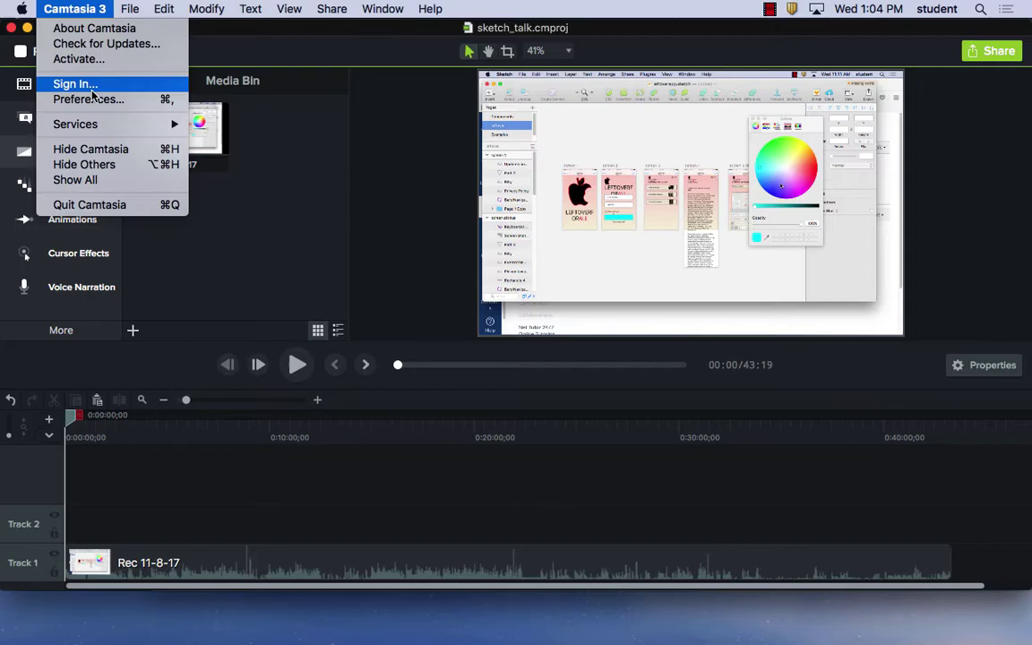
left_click(116, 149)
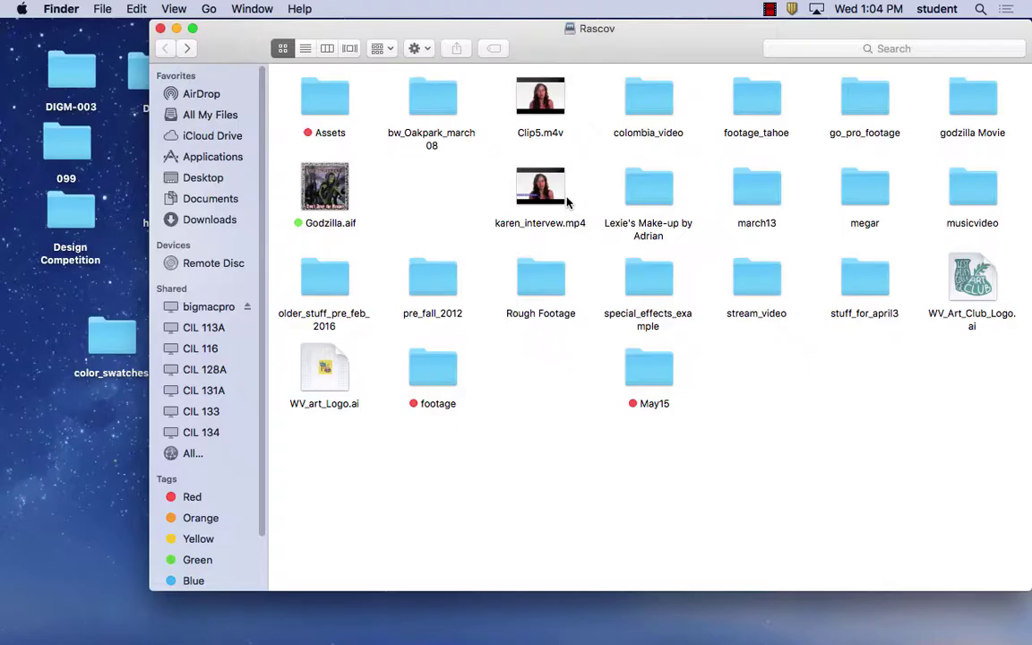
left_click(162, 29)
Step: Launch Adobe Animate CC 2017 from the Applications folder on Macintosh HD
double_click(981, 61)
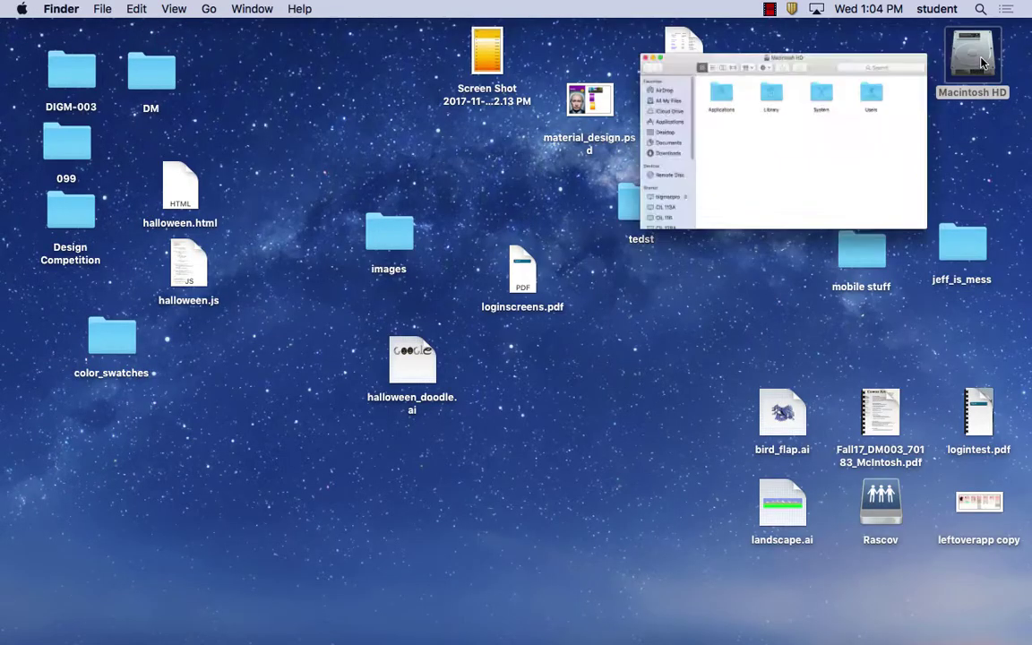
mouse_move(439, 643)
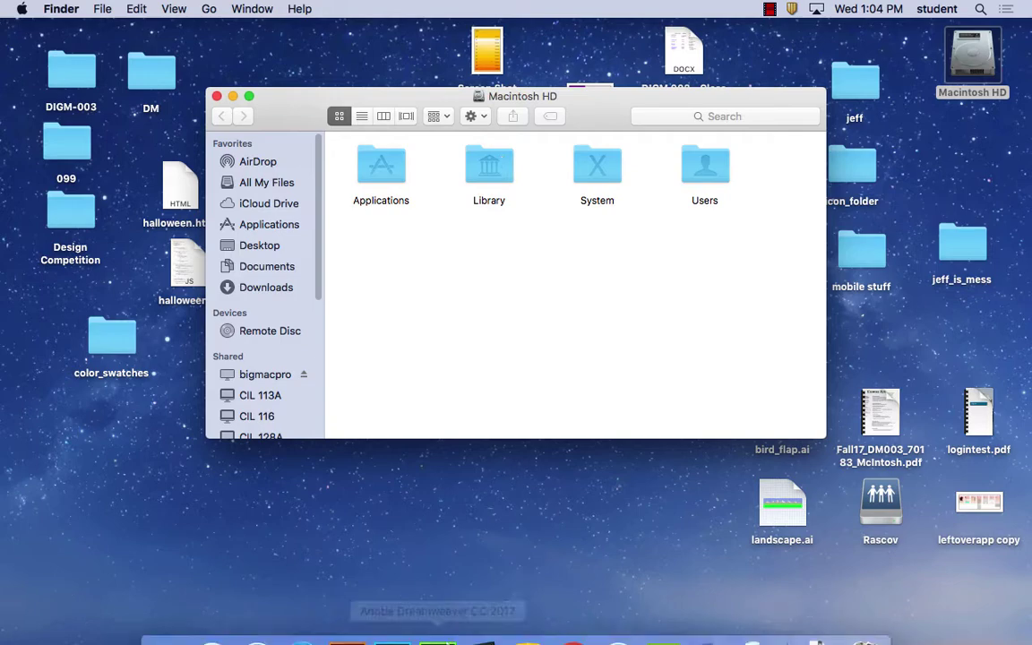
double_click(394, 163)
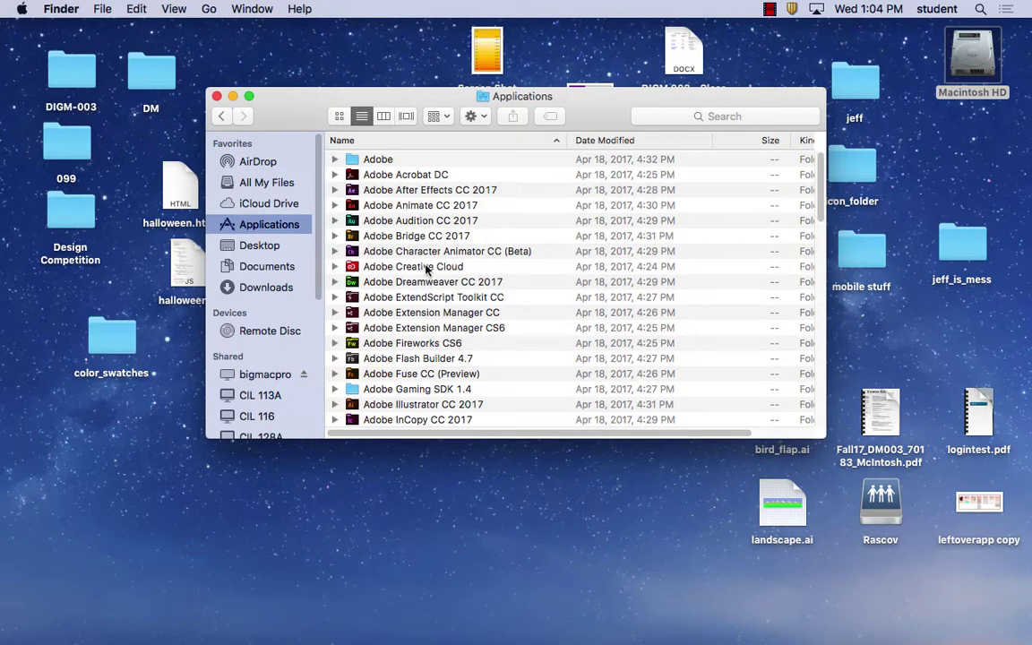
double_click(428, 205)
double_click(407, 161)
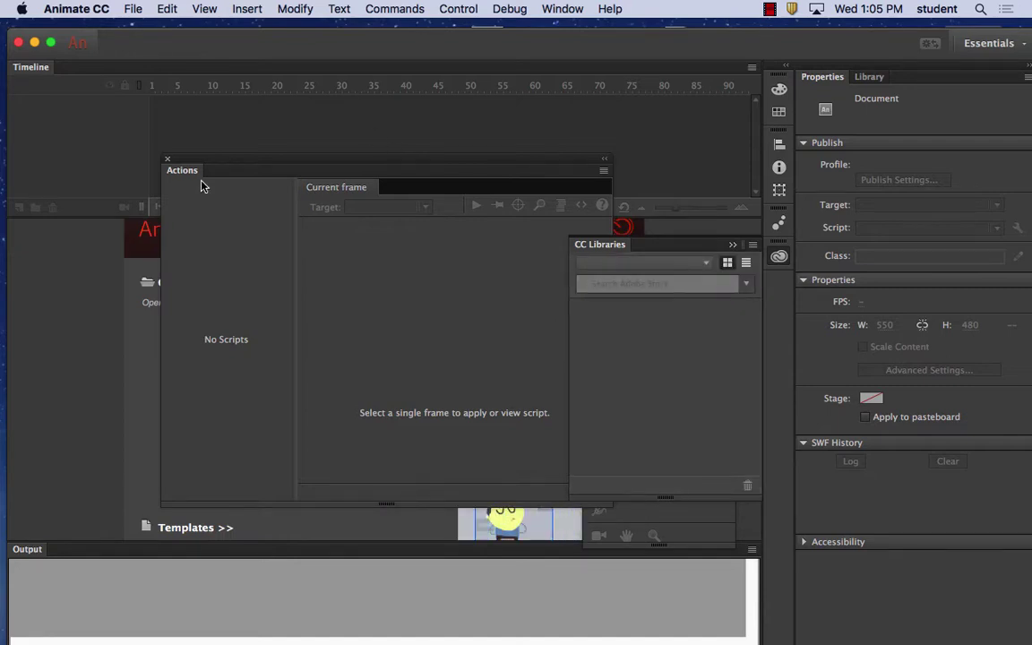
Step: Create a new HTML5 Canvas document with its height set to 450 px, keeping the other default settings
left_click_drag(221, 163, 419, 352)
left_click(132, 9)
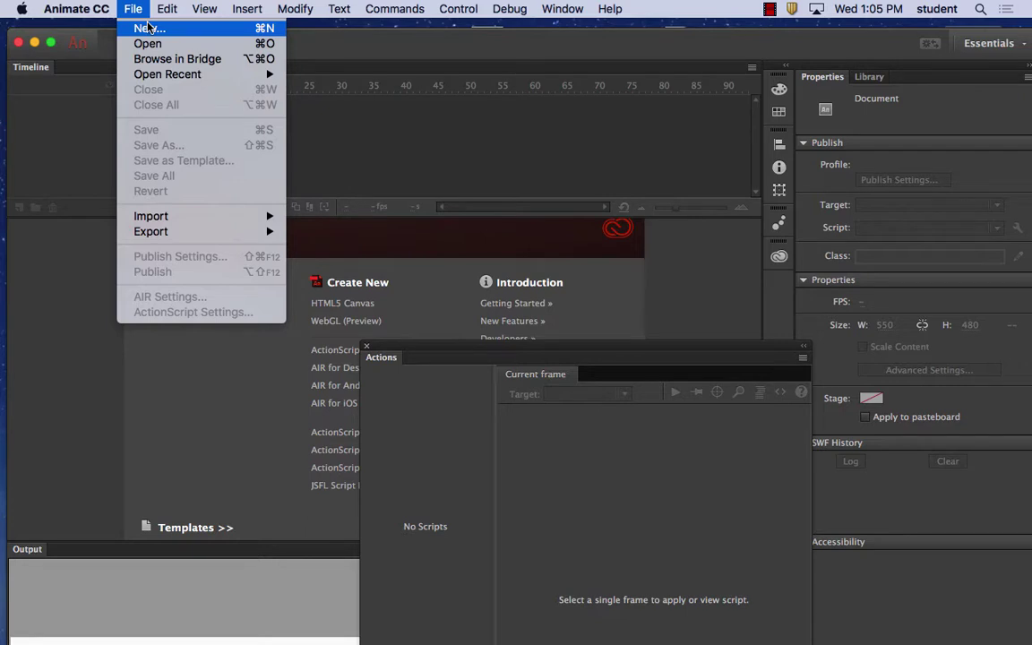
left_click(148, 28)
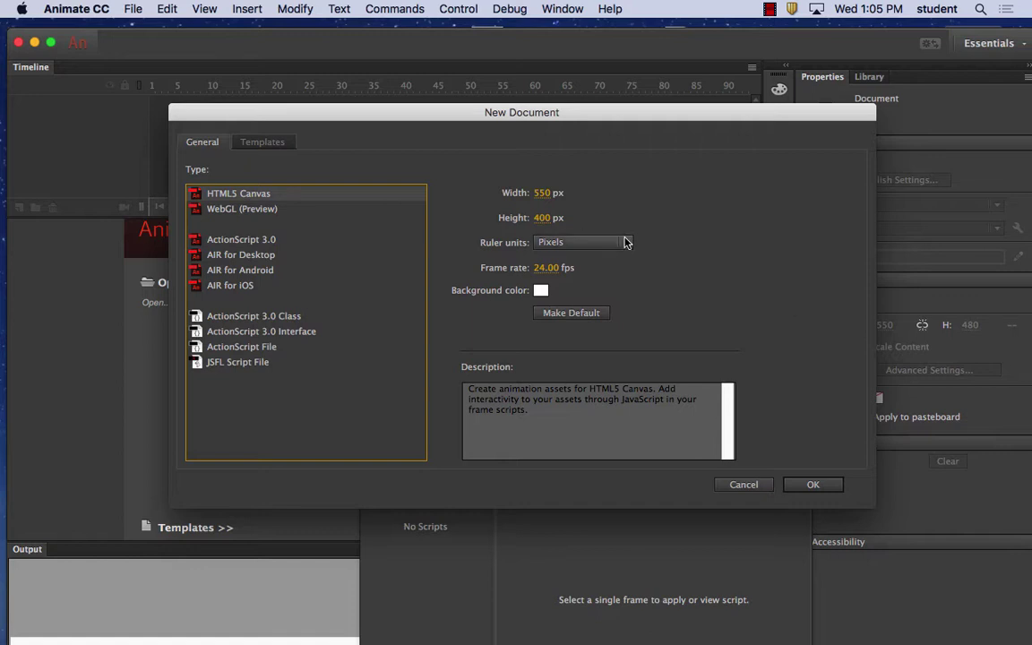
left_click(541, 218)
type("450")
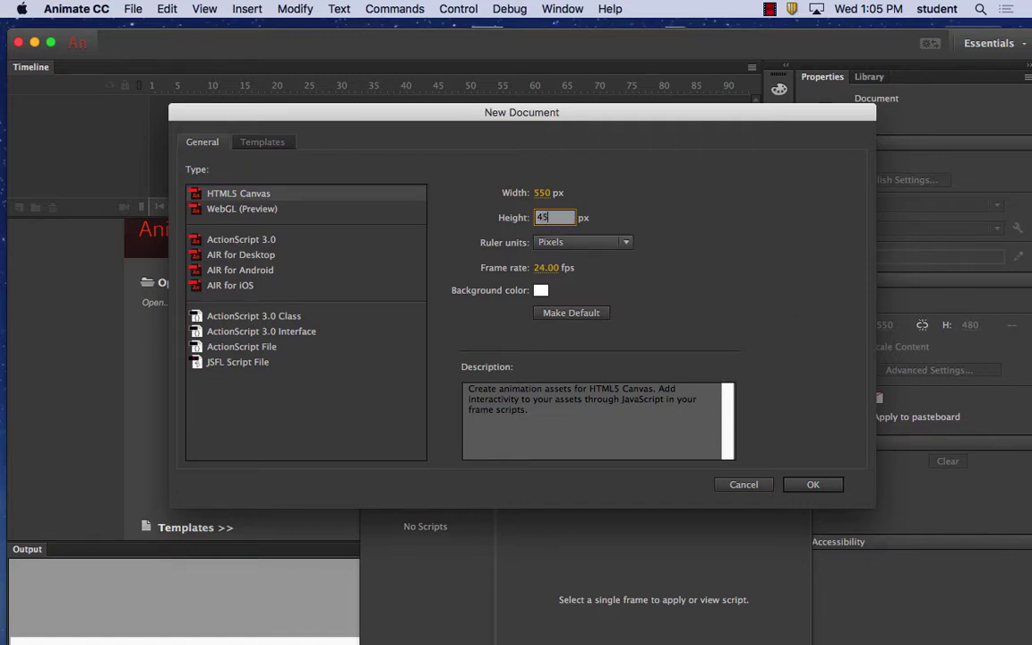
left_click(707, 244)
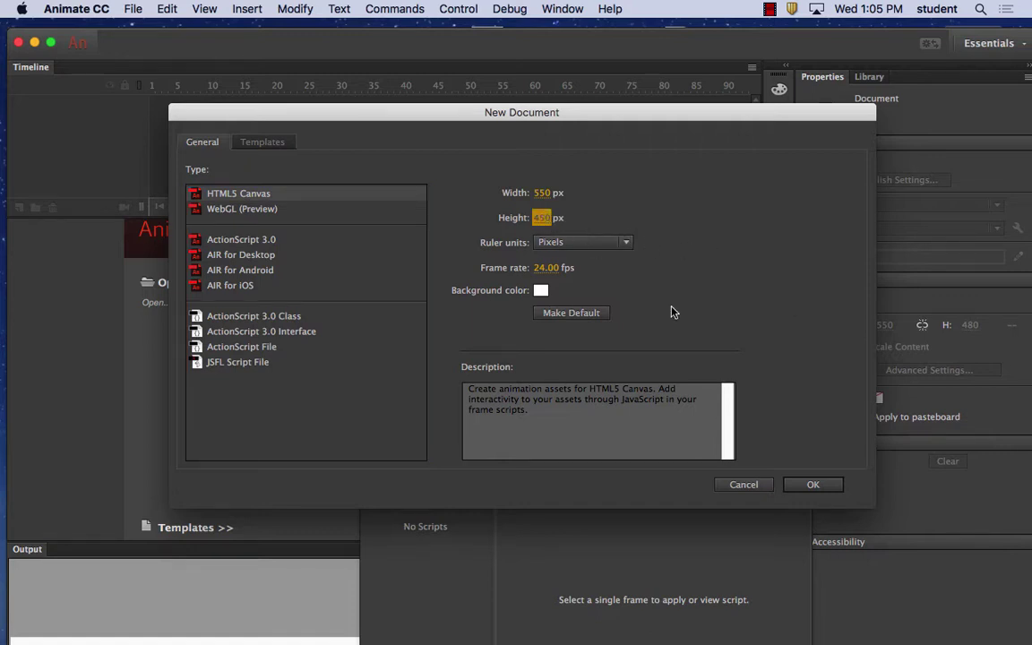
left_click(822, 485)
Step: Clear the workspace around the stage: move the Actions and Tools panels aside, zoom to 50%, shorten the timeline and dismiss the tip
left_click_drag(511, 347, 600, 506)
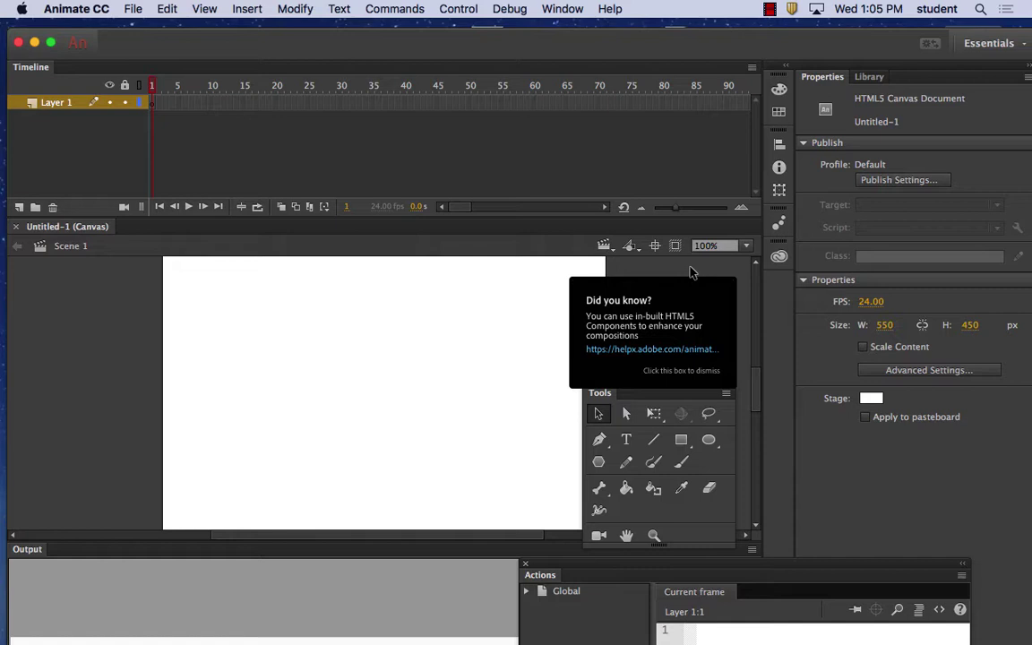
key("super+minus")
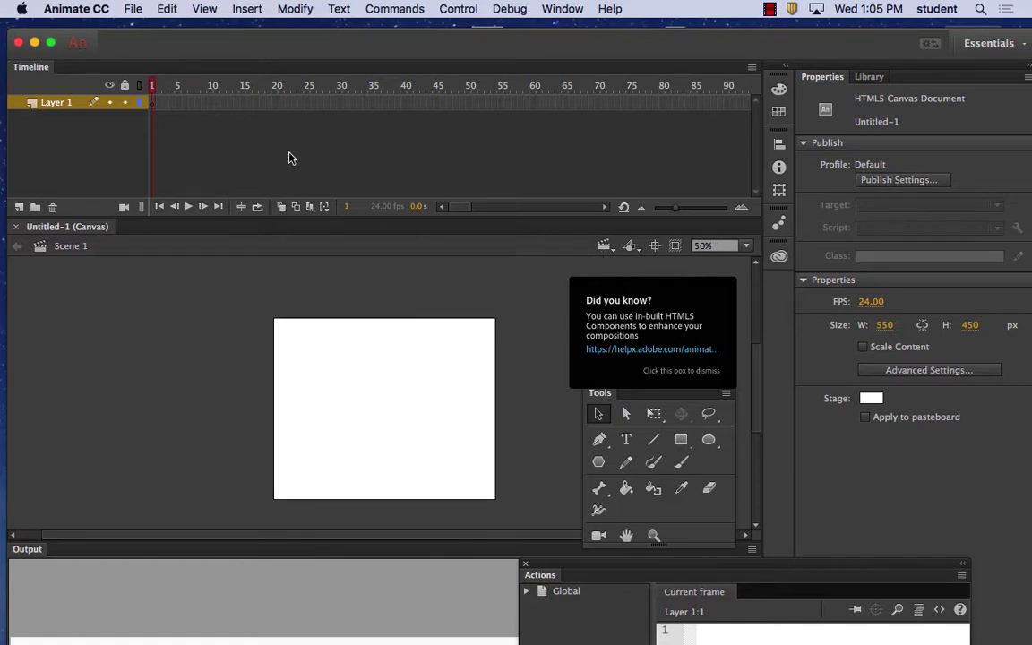
left_click_drag(317, 218, 317, 169)
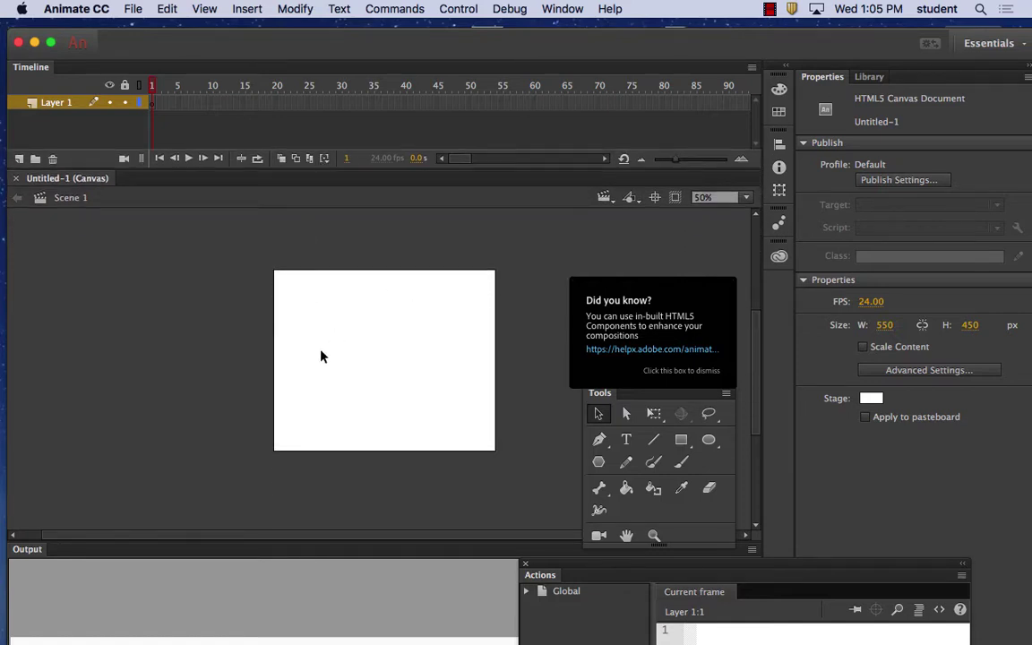
left_click(640, 341)
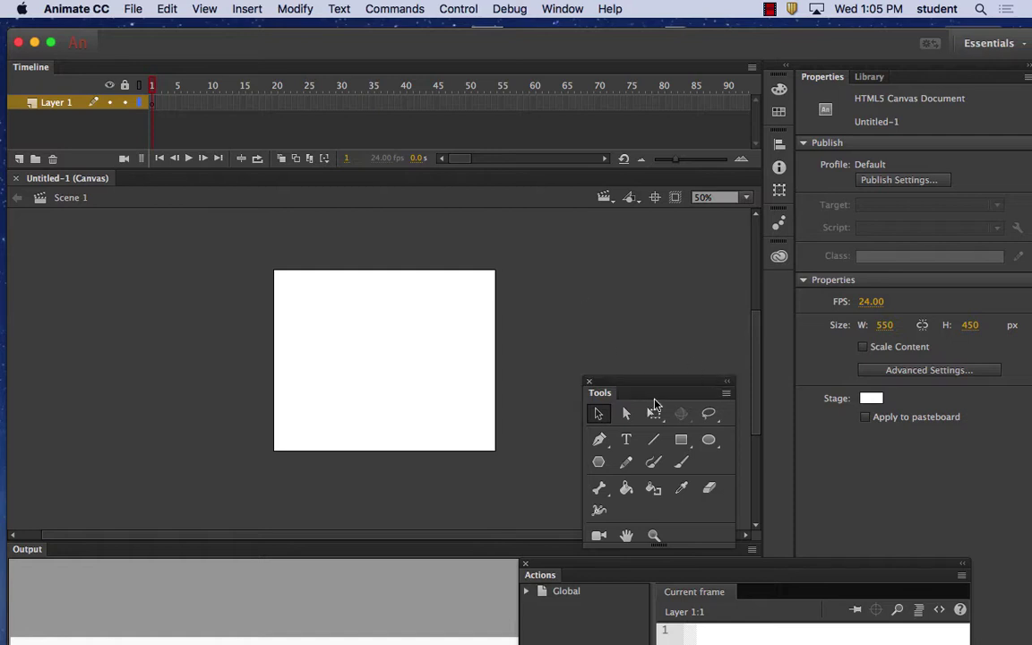
left_click_drag(640, 384, 693, 476)
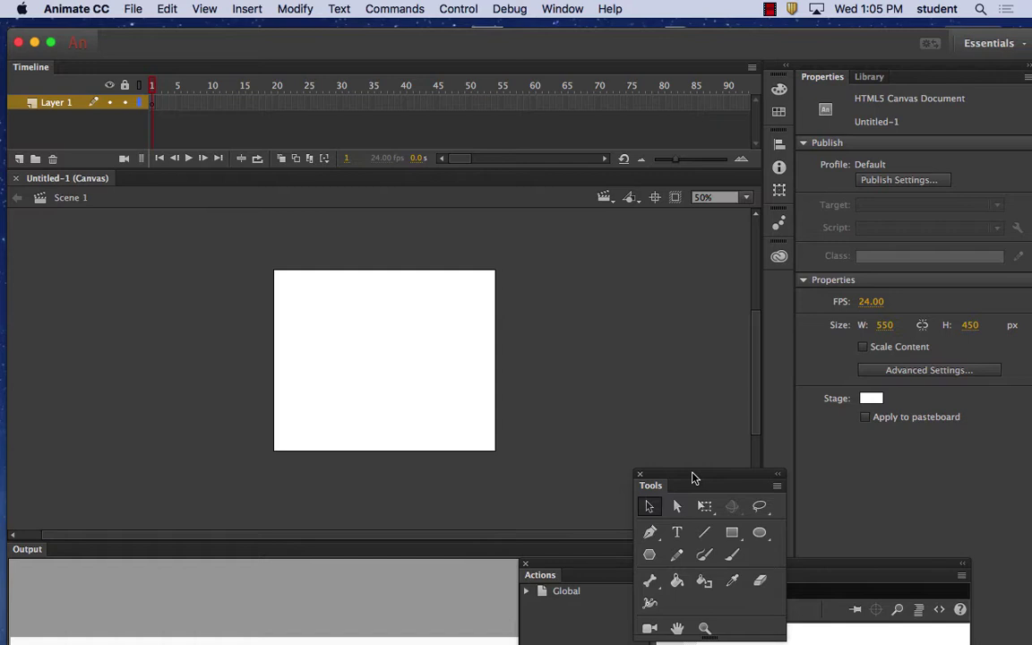
Step: Import landscape.ai from the Desktop to the stage with all layers selected and the default import options
left_click(134, 8)
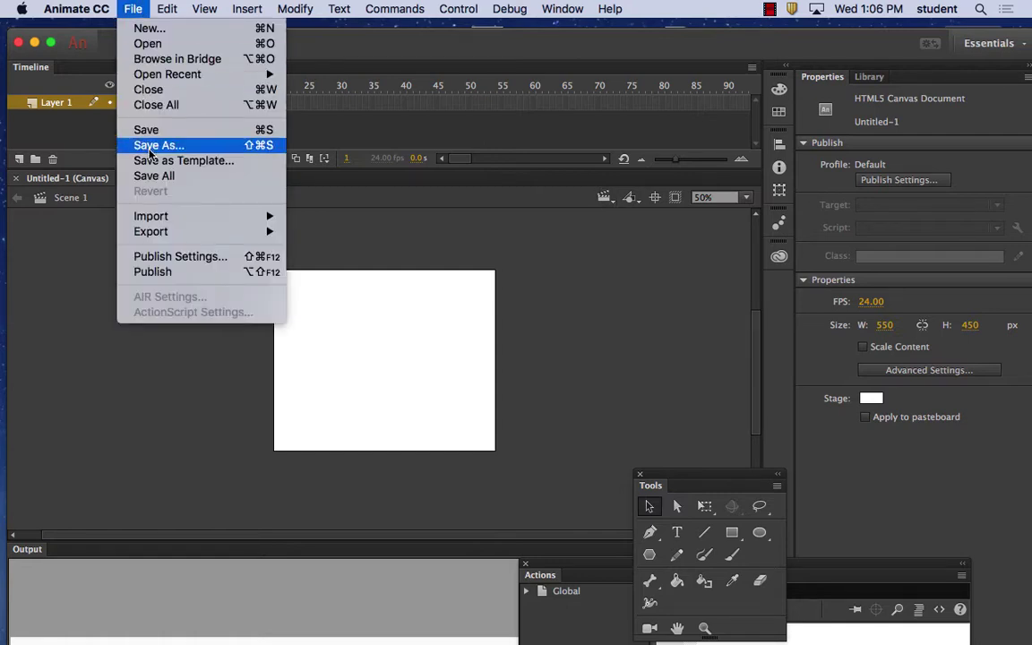
mouse_move(174, 215)
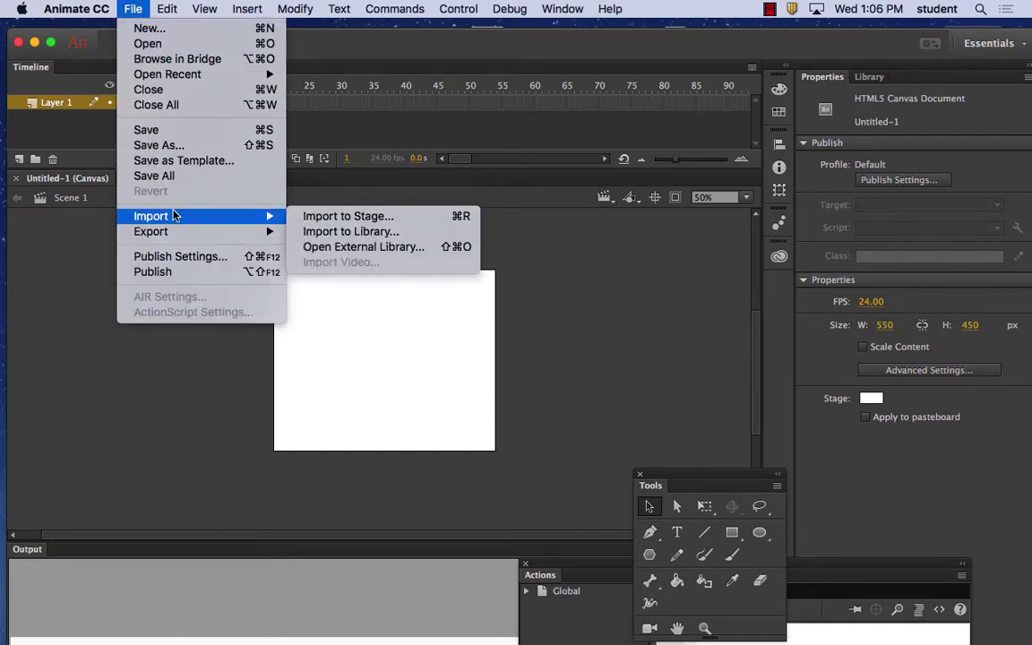
left_click(359, 219)
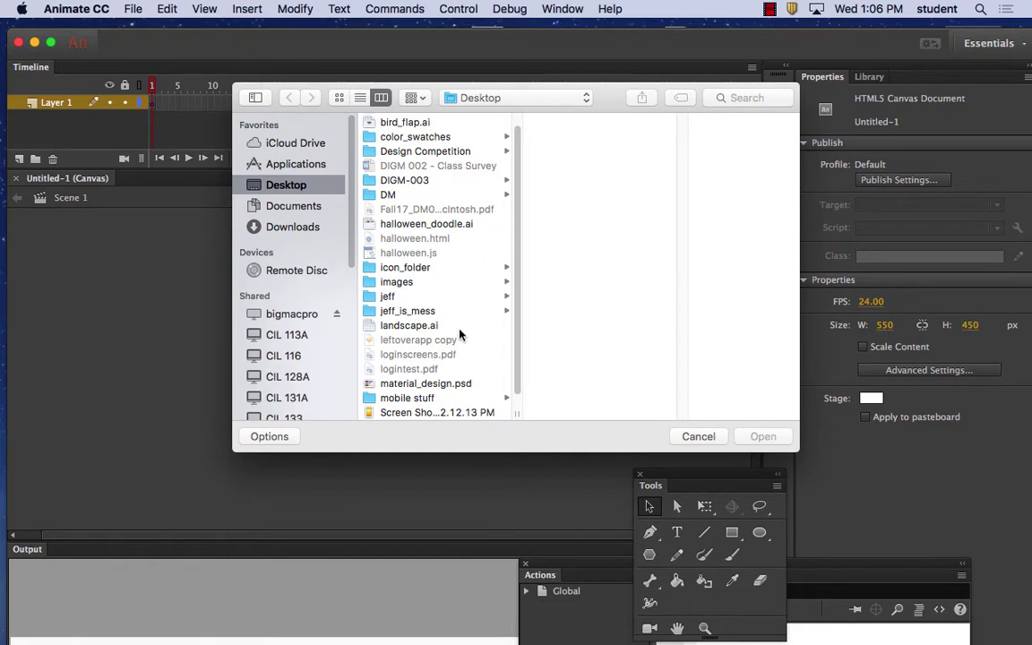
scroll(454, 317, "down", 1)
scroll(448, 295, "up", 2)
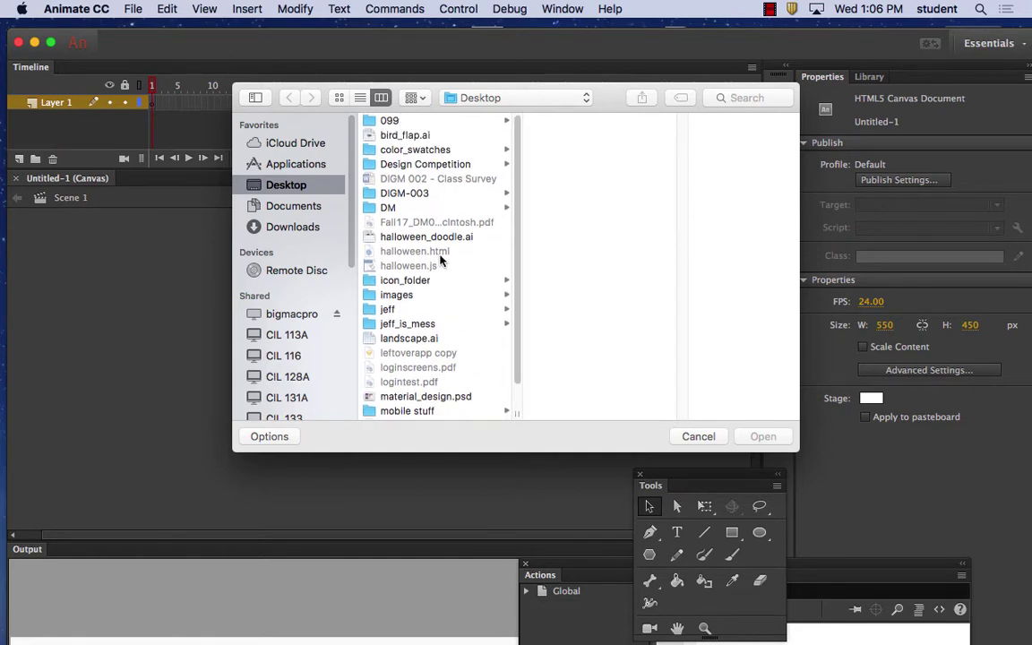
scroll(446, 337, "down", 2)
left_click(440, 313)
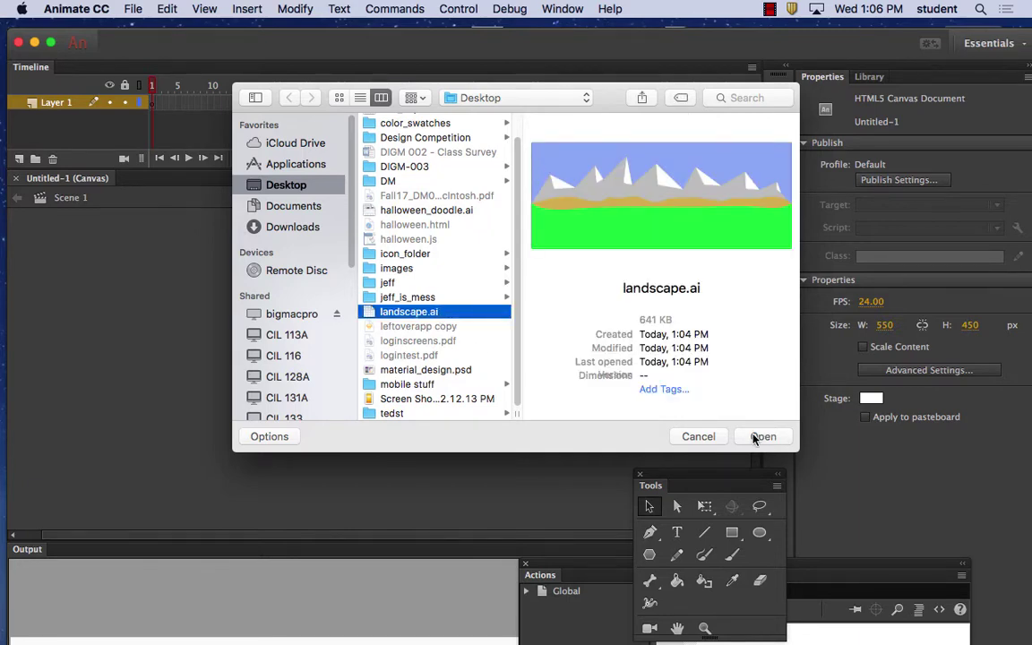
left_click(762, 436)
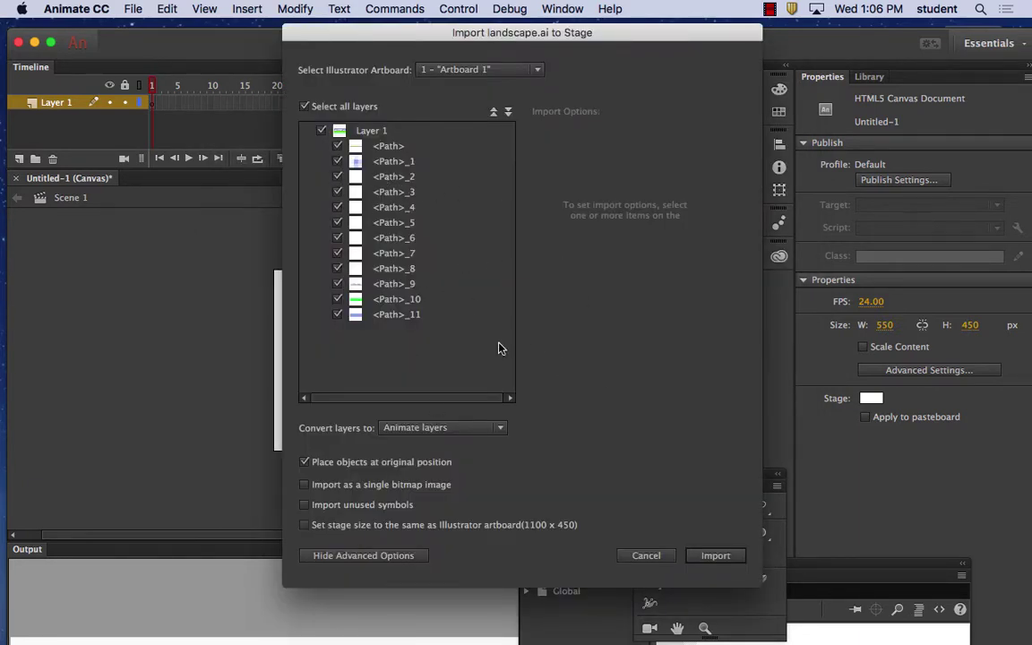
left_click(709, 552)
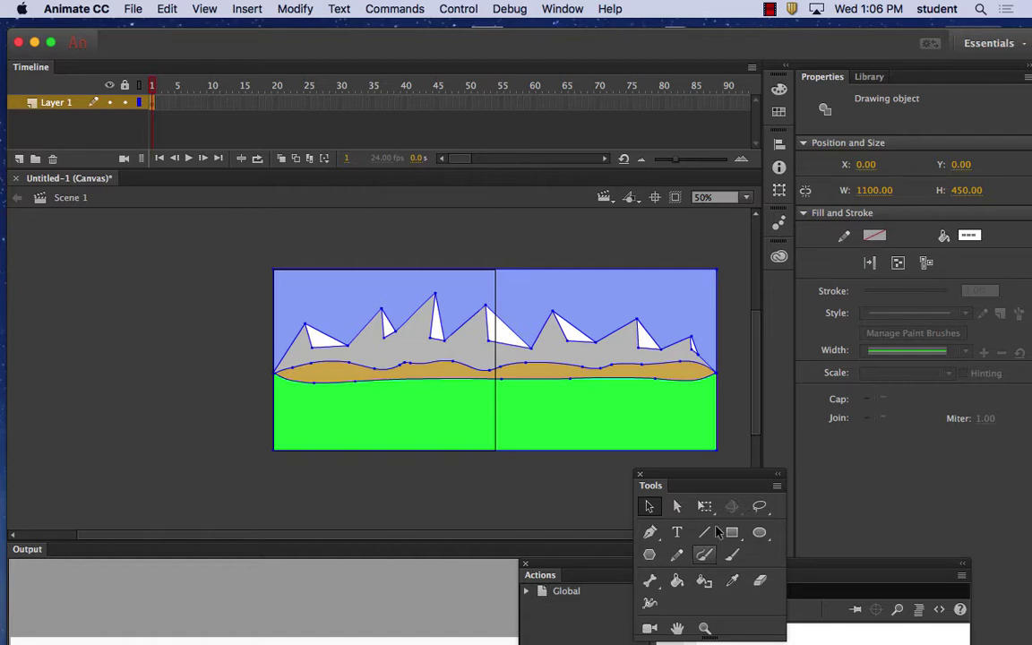
Step: Convert the landscape artwork to a movie clip symbol named landscape and align its right edge with the stage's right edge
left_click(294, 7)
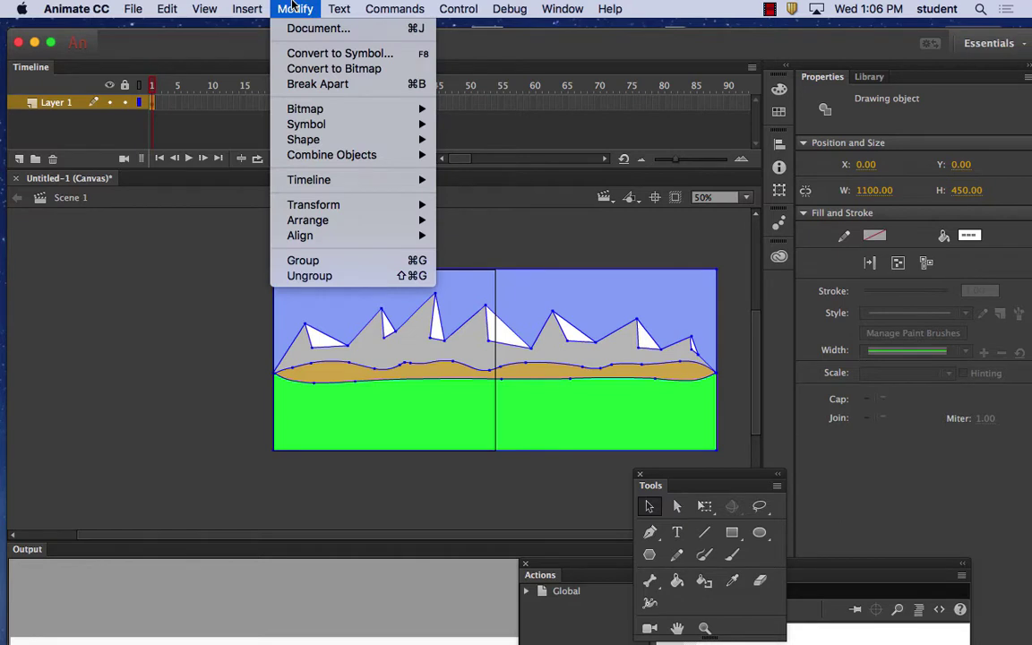
left_click(320, 56)
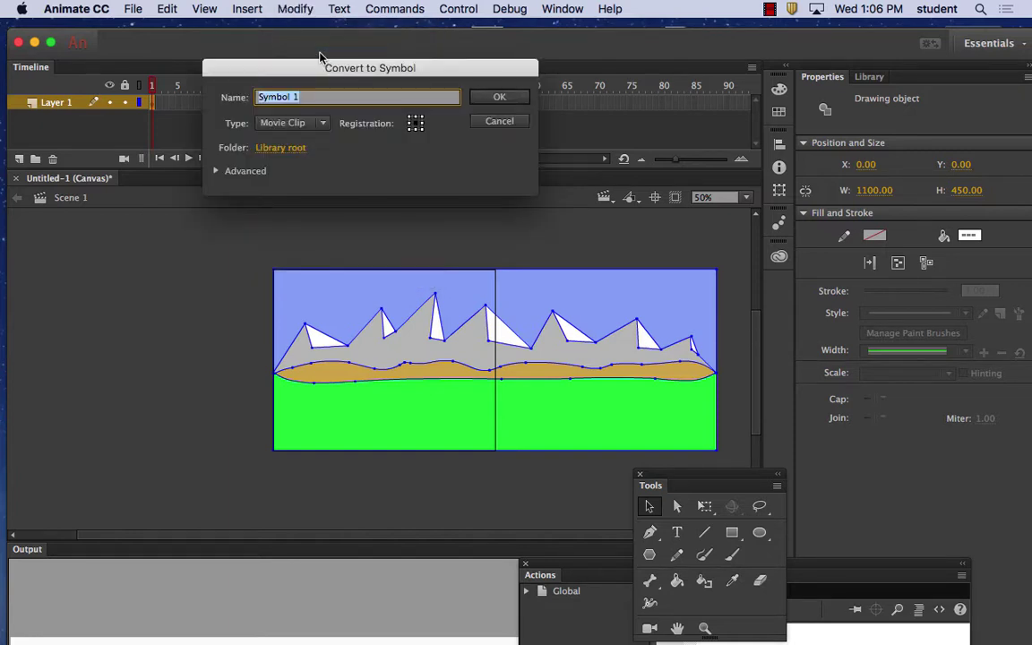
type("landscape")
left_click(503, 97)
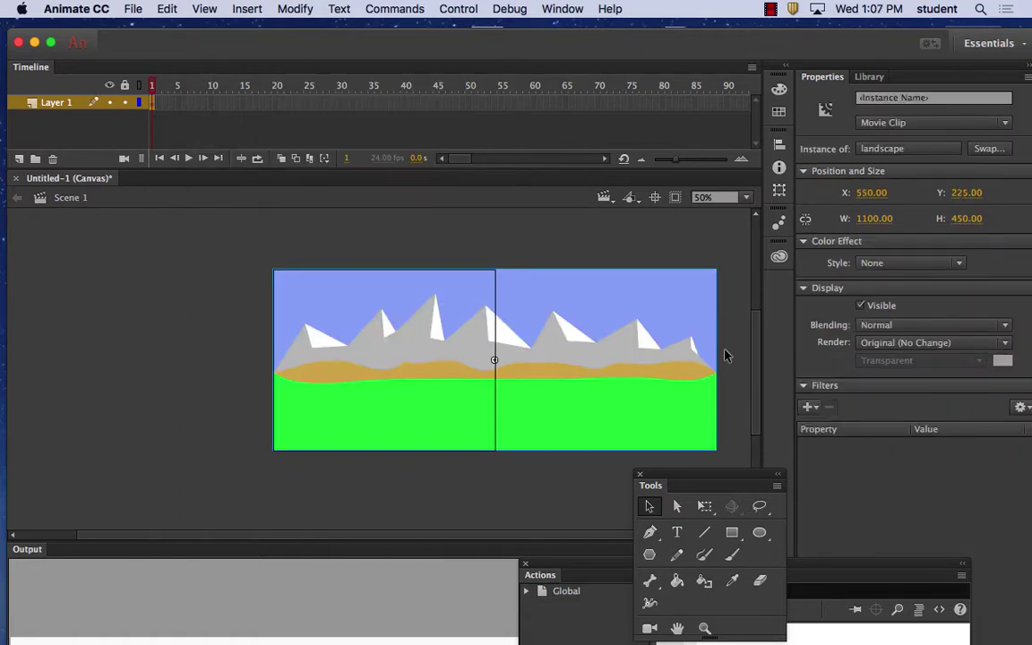
left_click_drag(617, 356, 423, 362)
left_click_drag(413, 364, 414, 370)
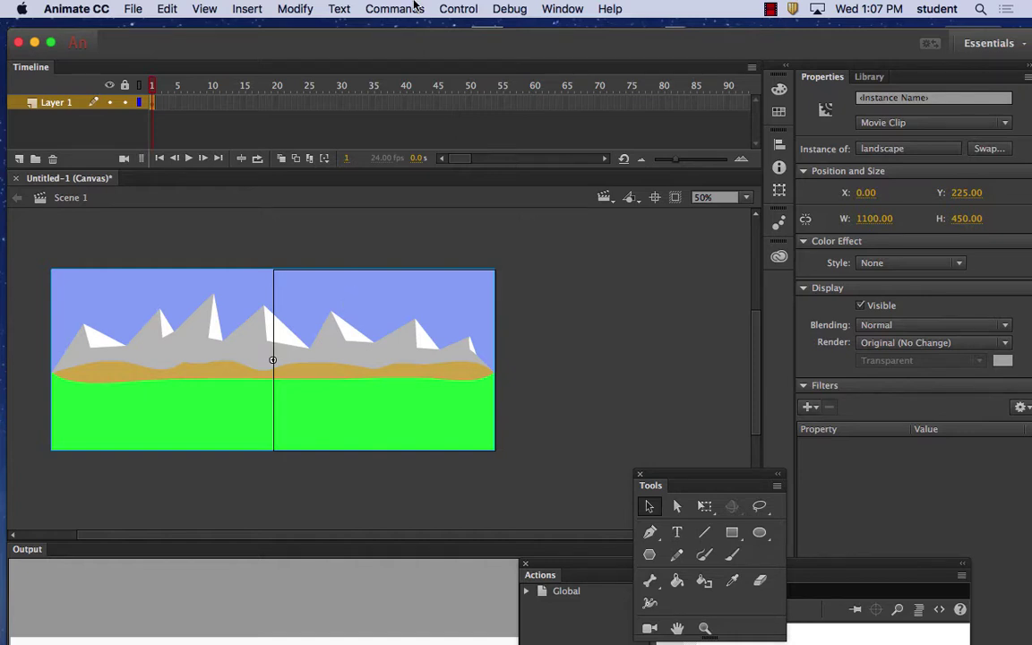
Step: Create a new movie clip symbol named bird
left_click(247, 9)
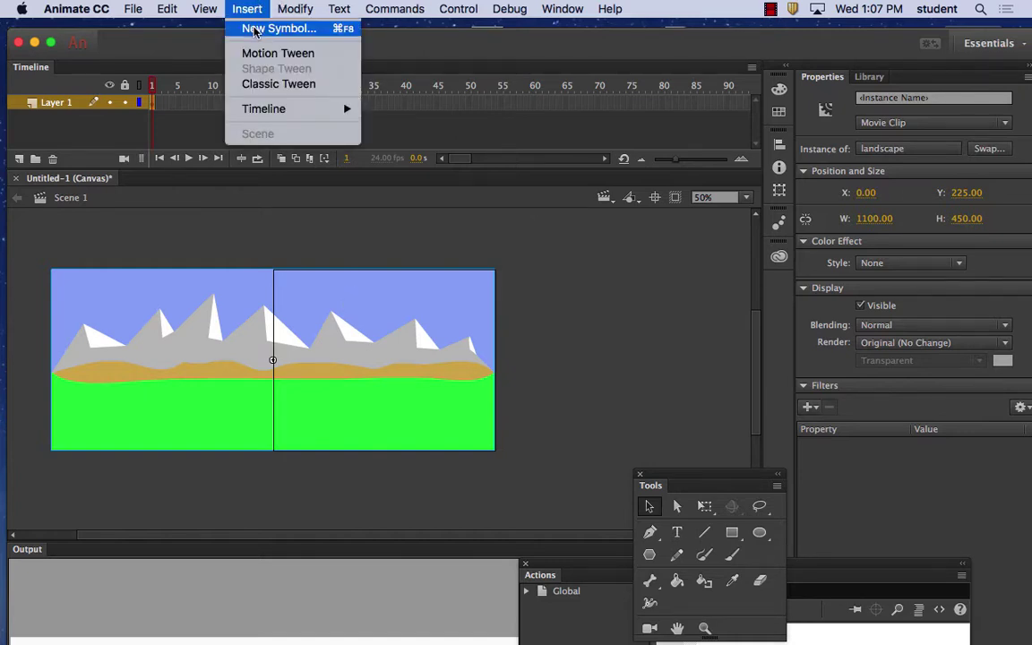
left_click(244, 28)
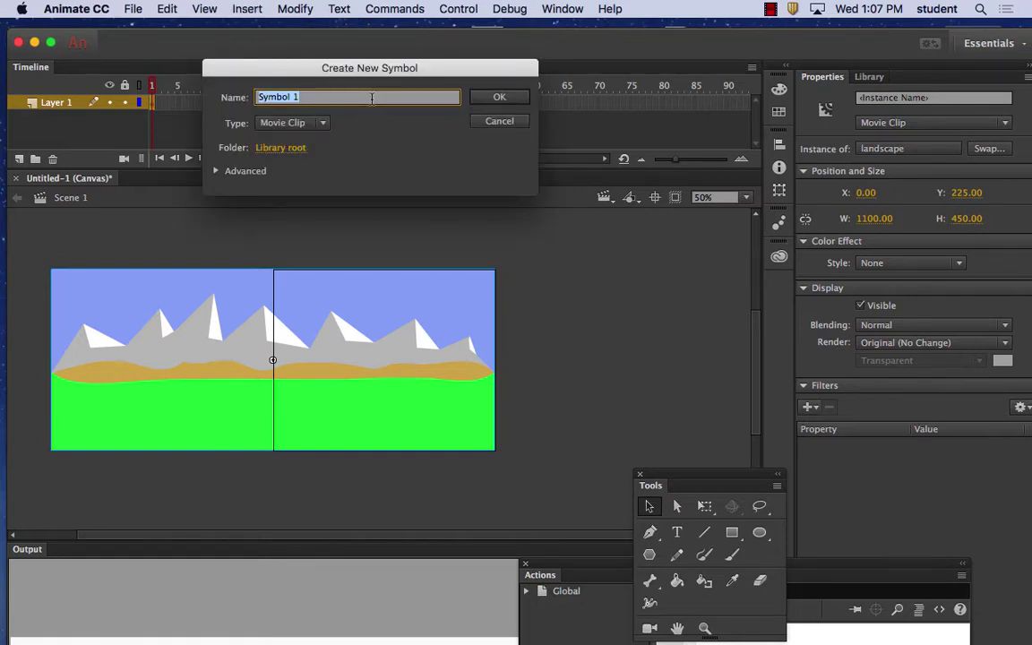
type("bird")
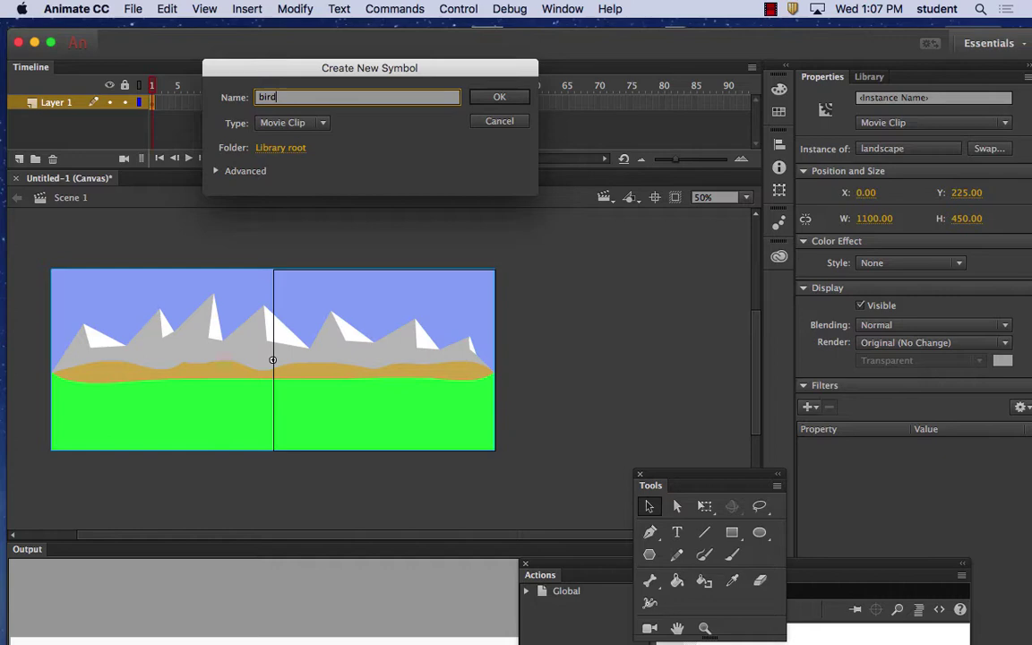
left_click(495, 97)
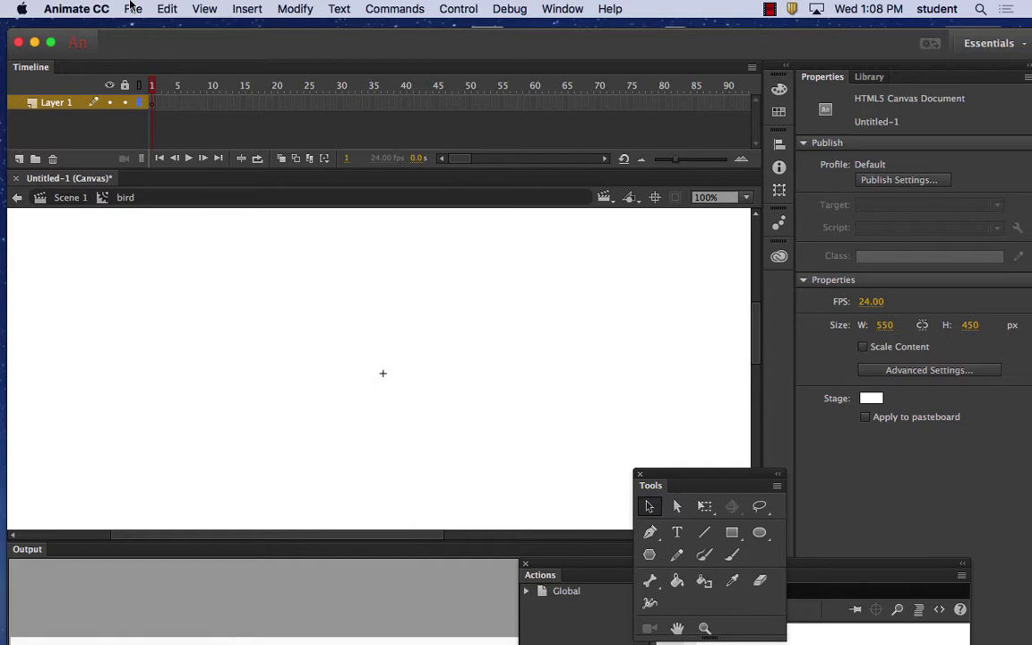
Step: Import bird_flap.ai from the Desktop into the bird movie clip with all layers selected and converted to keyframes
left_click(130, 8)
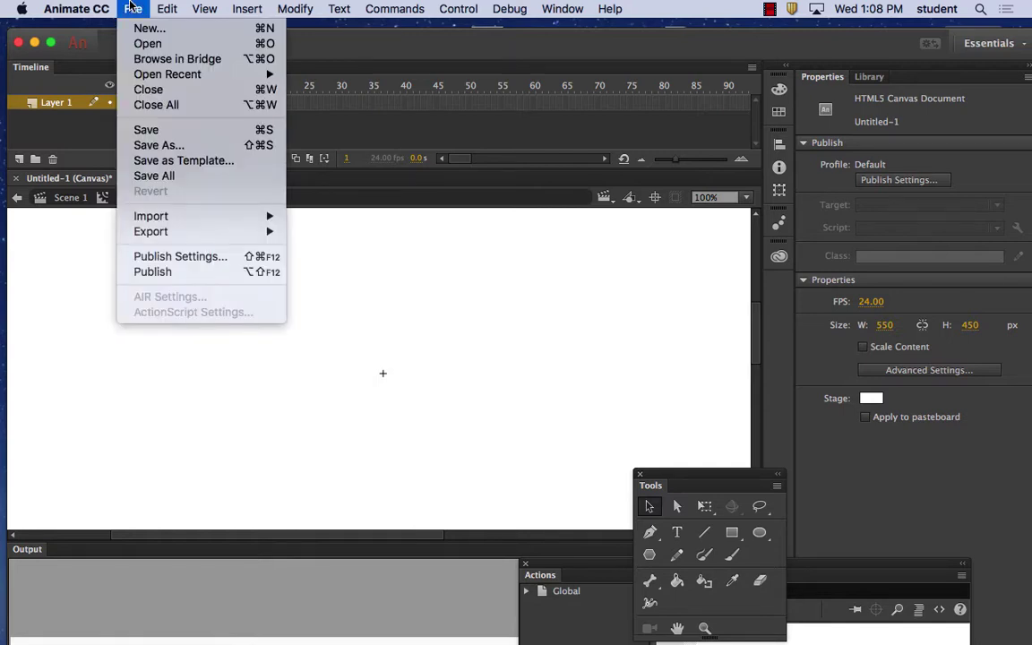
mouse_move(169, 217)
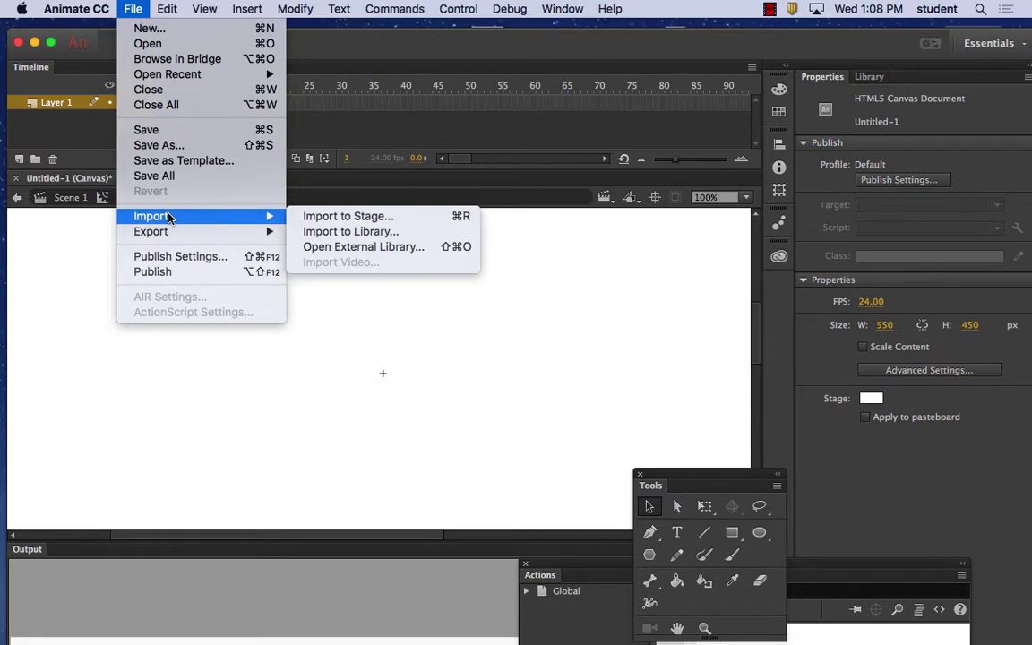
left_click(350, 217)
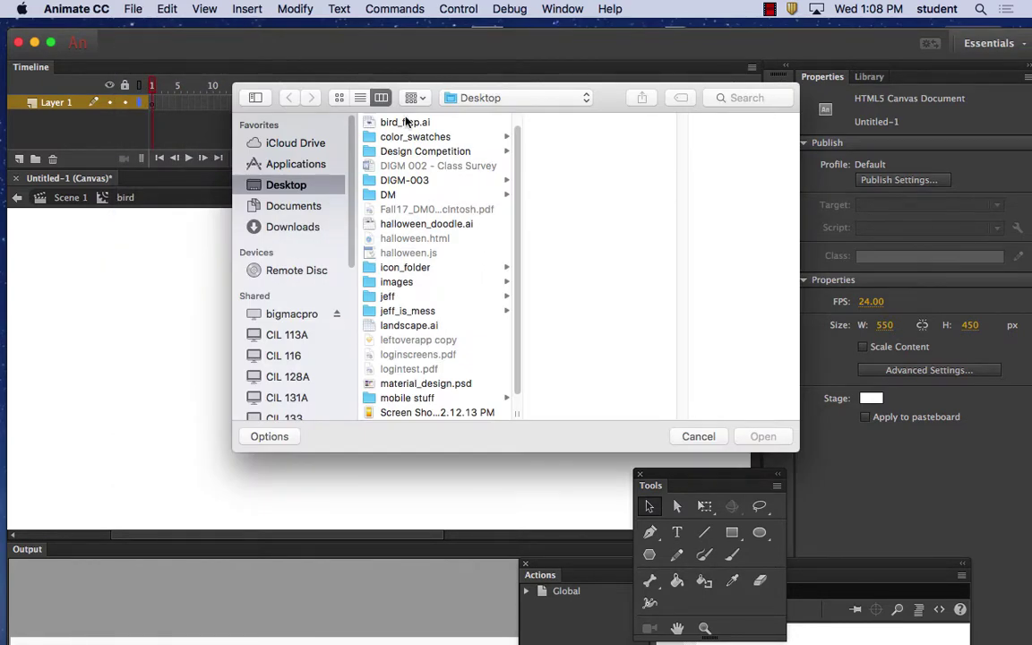
left_click(410, 123)
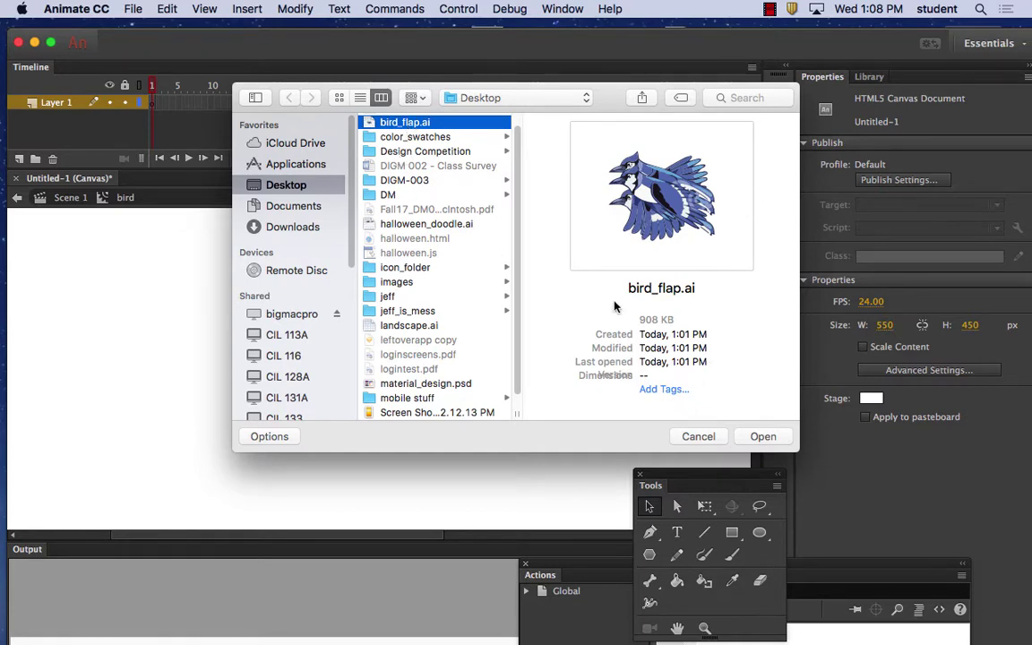
left_click(773, 434)
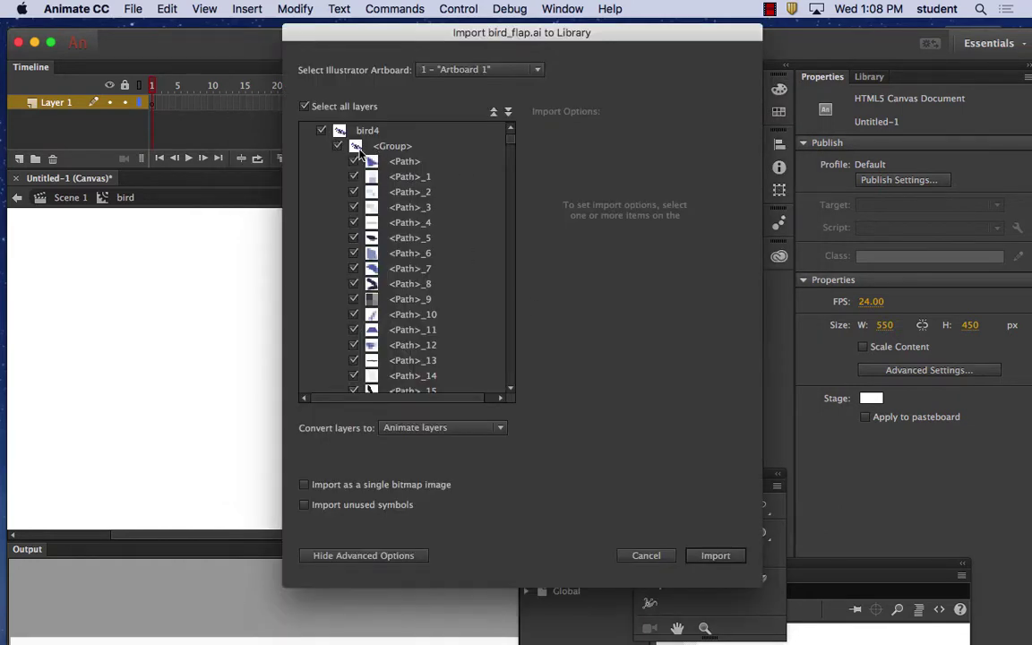
left_click_drag(511, 145, 511, 396)
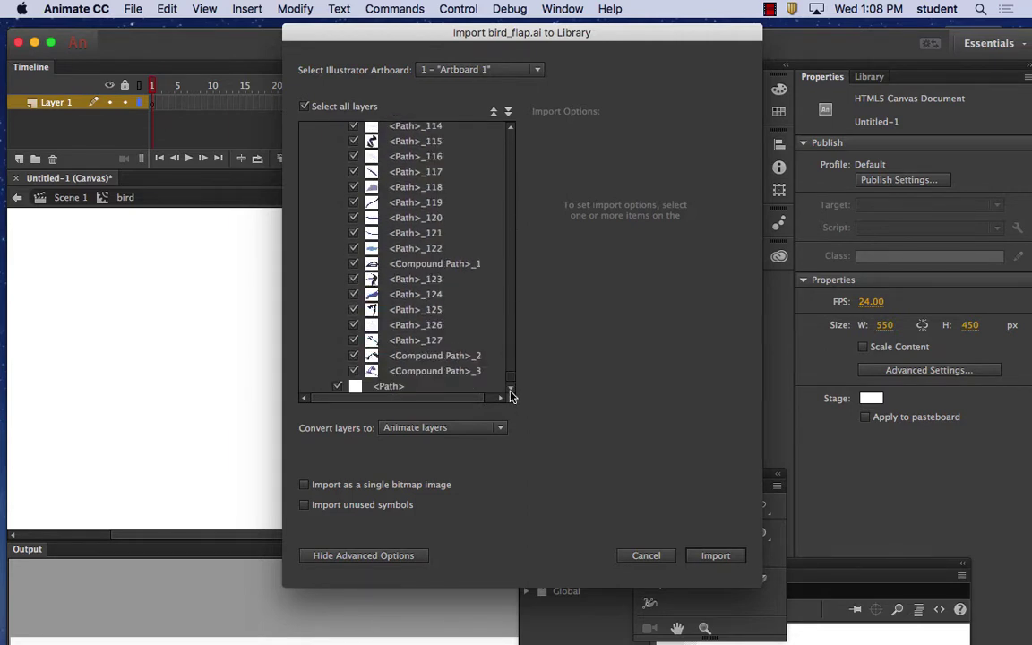
left_click_drag(511, 396, 523, 157)
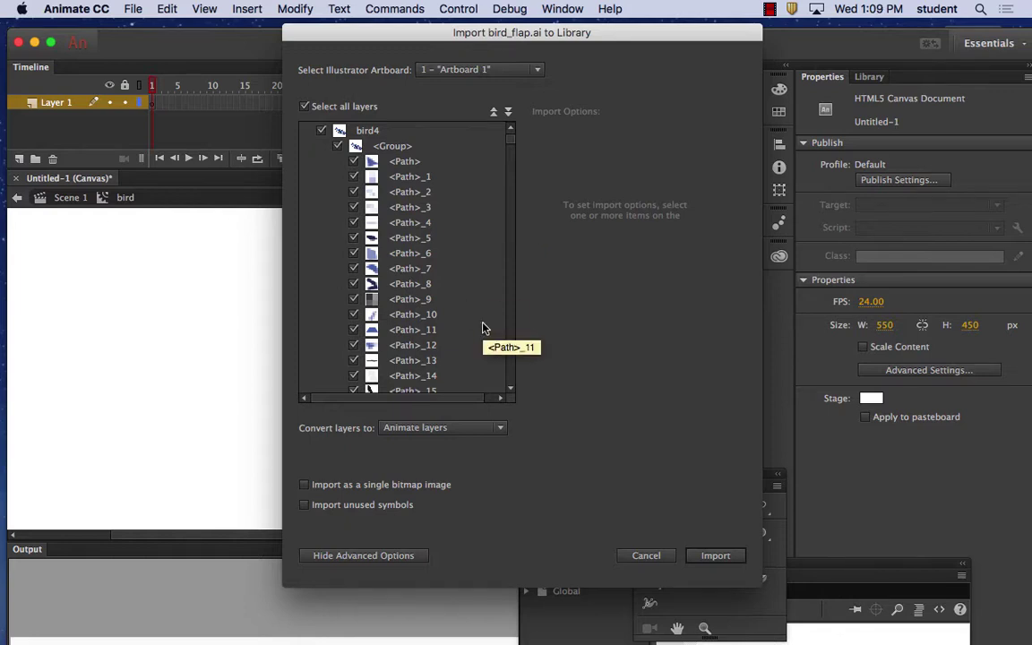
left_click(498, 428)
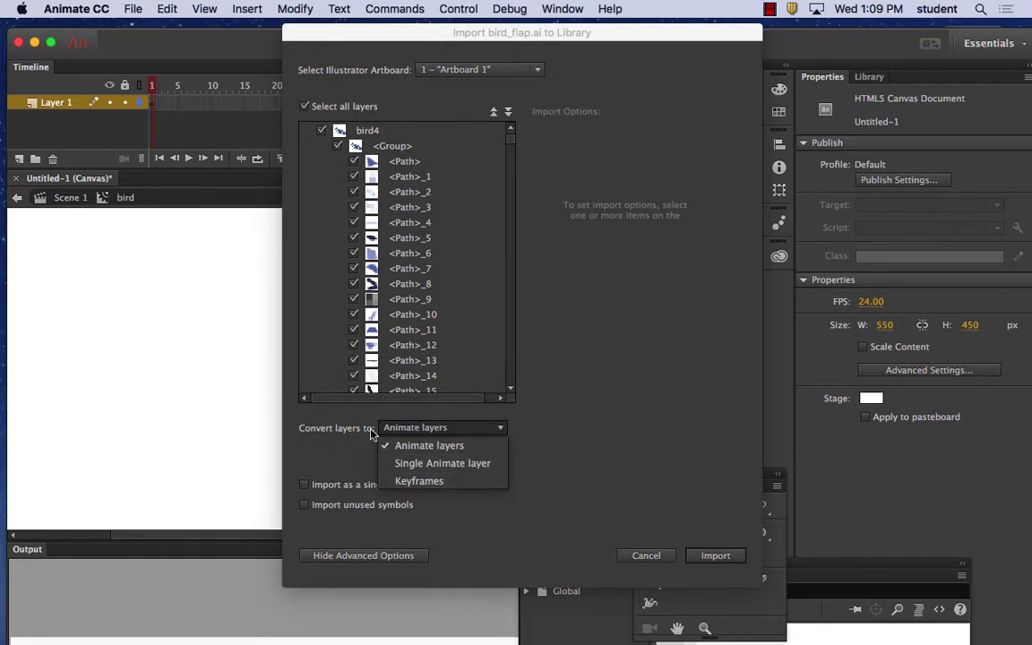
left_click(417, 482)
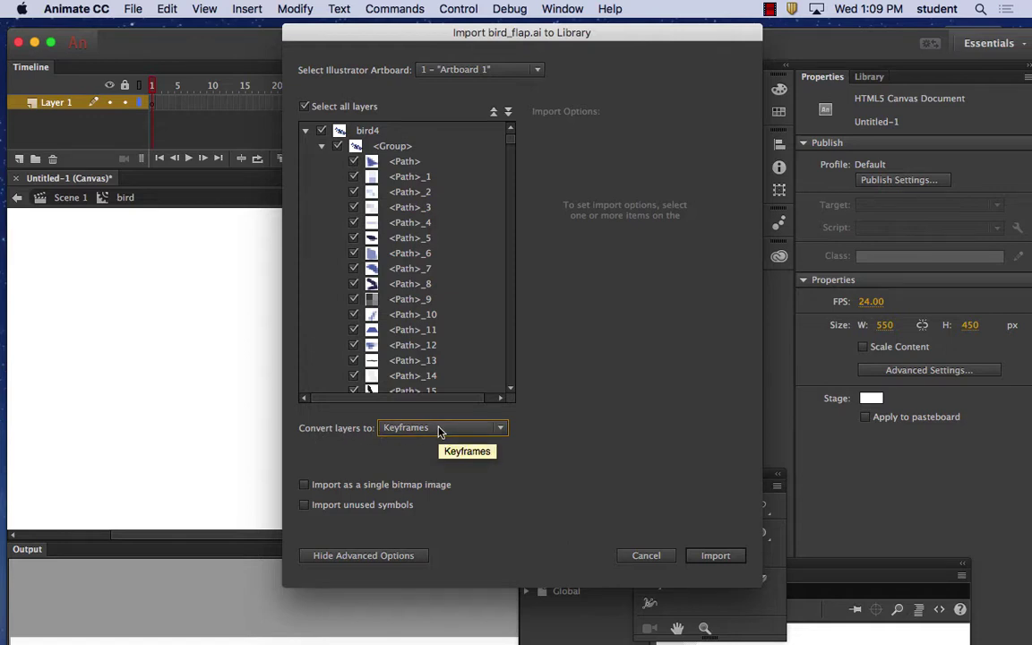
left_click(715, 555)
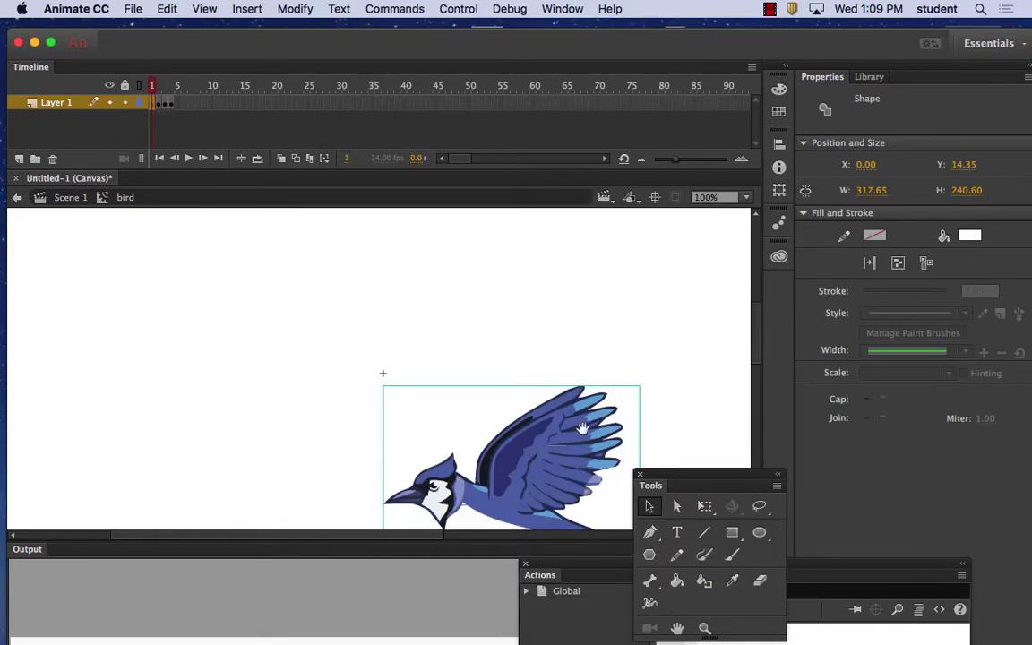
scroll(529, 381, "up", 2)
left_click_drag(545, 372, 444, 214)
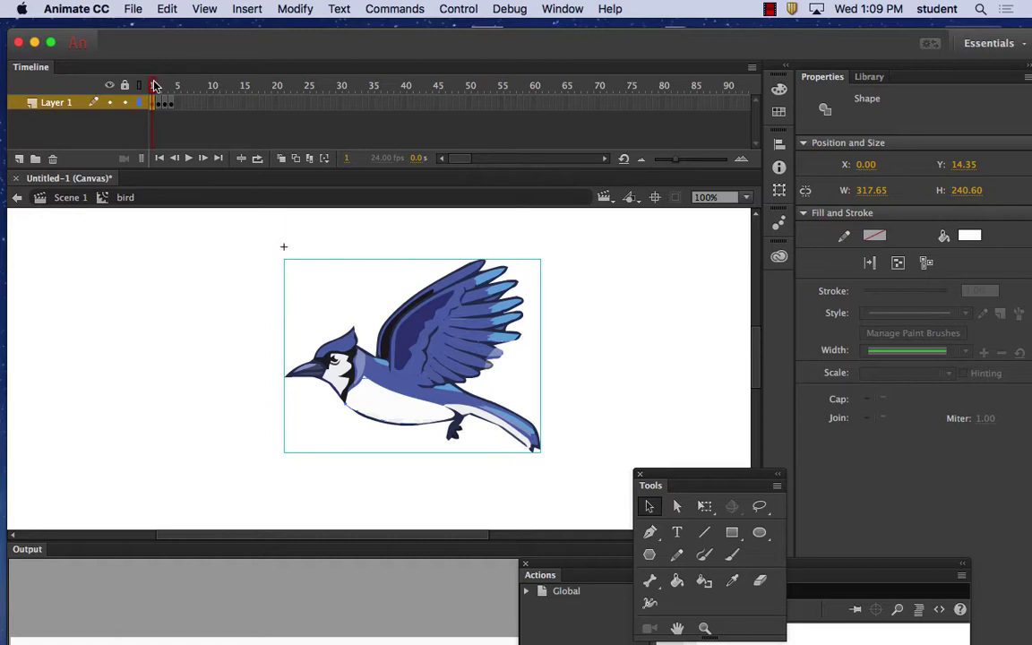
mouse_move(151, 85)
left_mouse_down()
mouse_move(167, 85)
mouse_move(147, 85)
mouse_move(162, 85)
mouse_move(152, 92)
mouse_move(170, 101)
mouse_move(152, 89)
mouse_move(169, 99)
mouse_move(150, 93)
mouse_move(176, 97)
mouse_move(153, 90)
mouse_move(163, 83)
mouse_move(176, 96)
mouse_move(151, 93)
mouse_move(188, 89)
mouse_move(134, 90)
mouse_move(167, 89)
mouse_move(177, 103)
mouse_move(134, 110)
mouse_move(192, 116)
mouse_move(151, 103)
left_mouse_up()
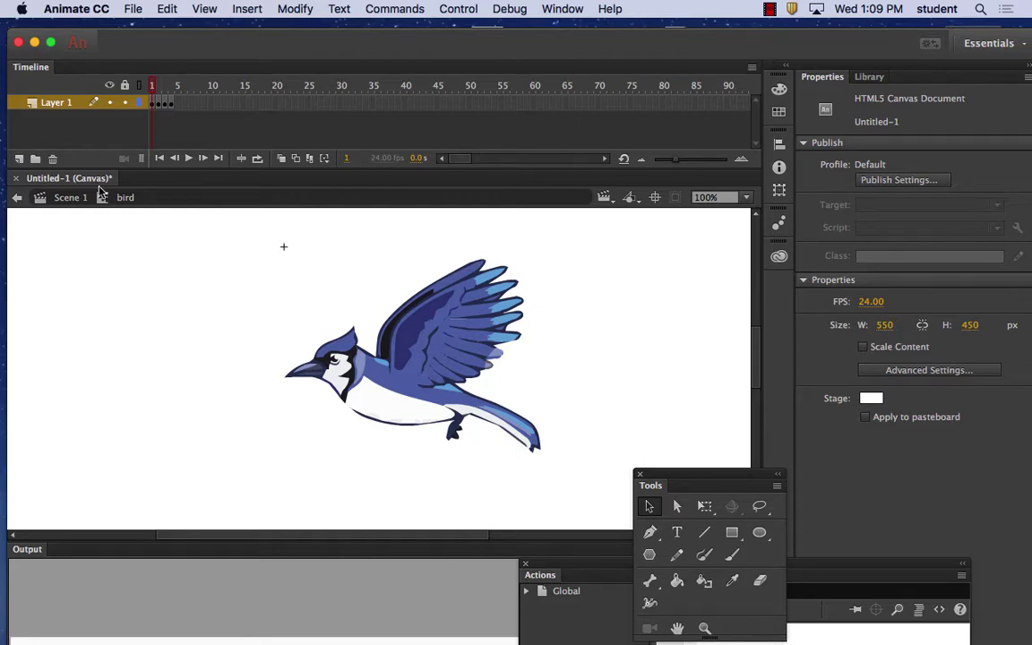
Step: Return to Scene 1 and rename the landscape's layer as background
left_click(59, 198)
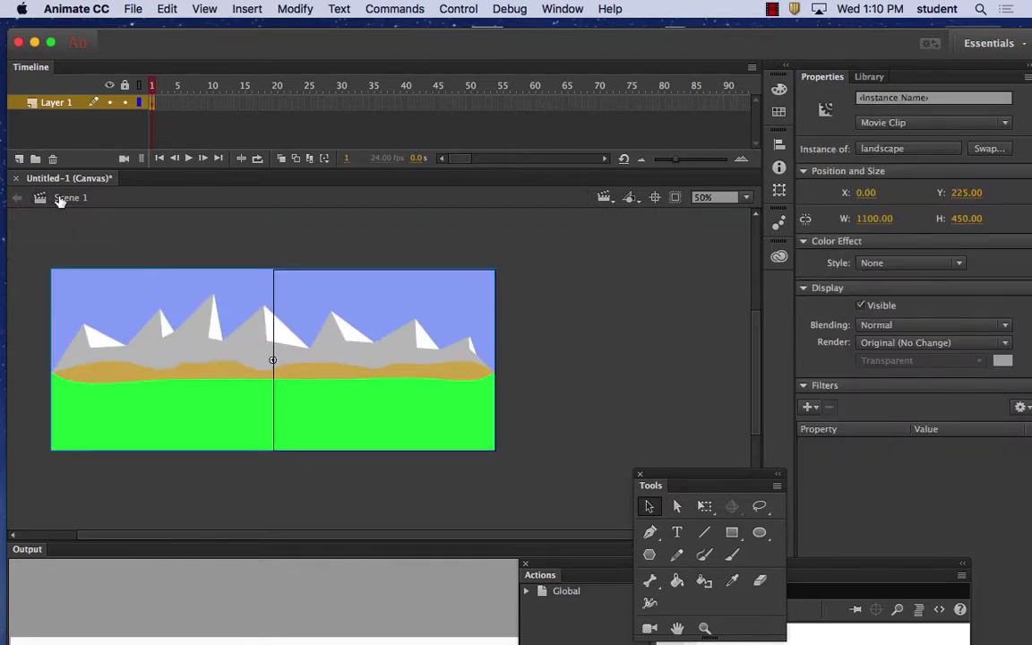
double_click(55, 103)
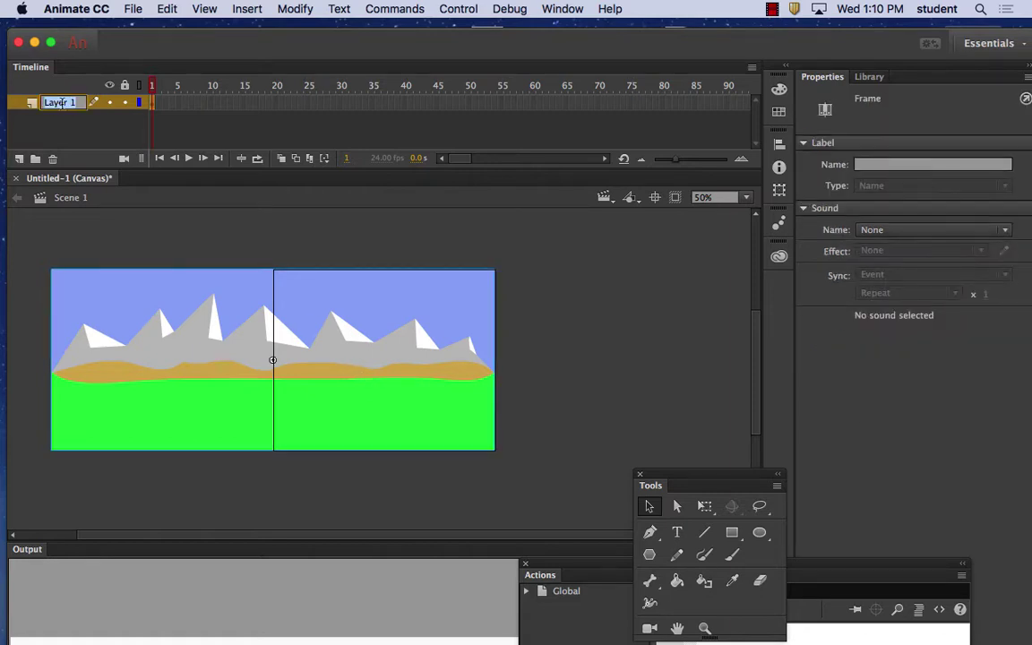
type("backgro")
type("und")
left_click(60, 120)
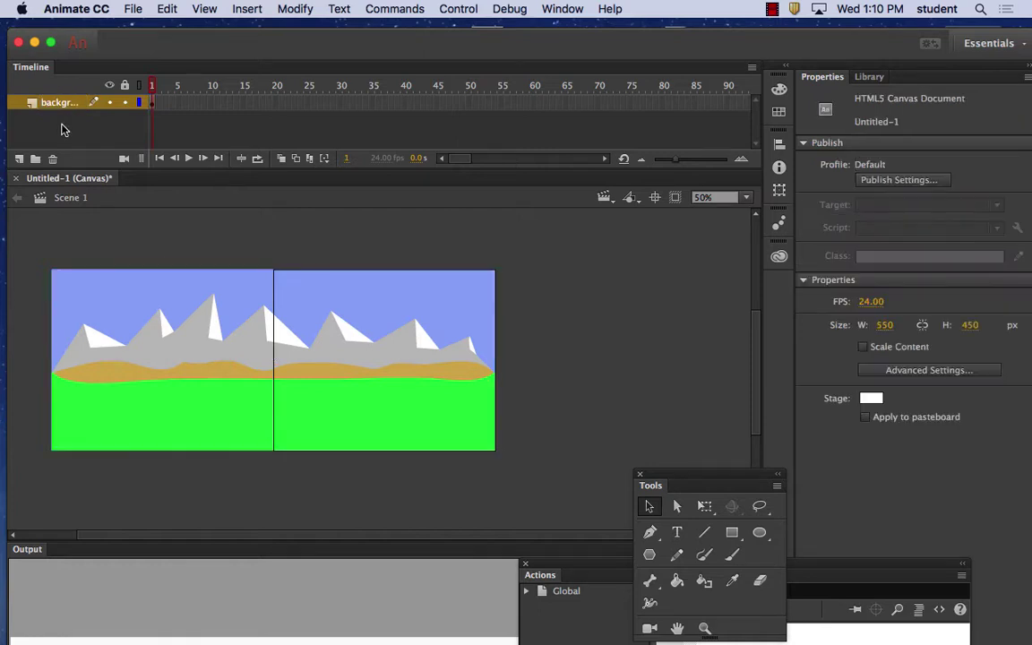
Step: Add a new layer above the background layer and name it bird
left_click(19, 161)
double_click(61, 102)
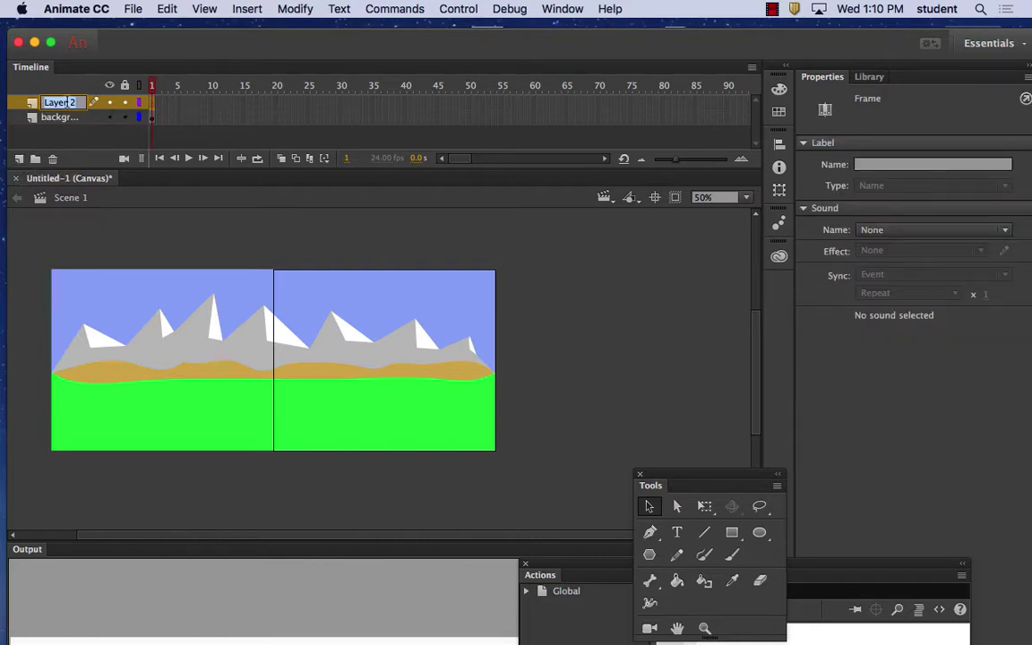
type("bir")
type("d")
left_click(72, 133)
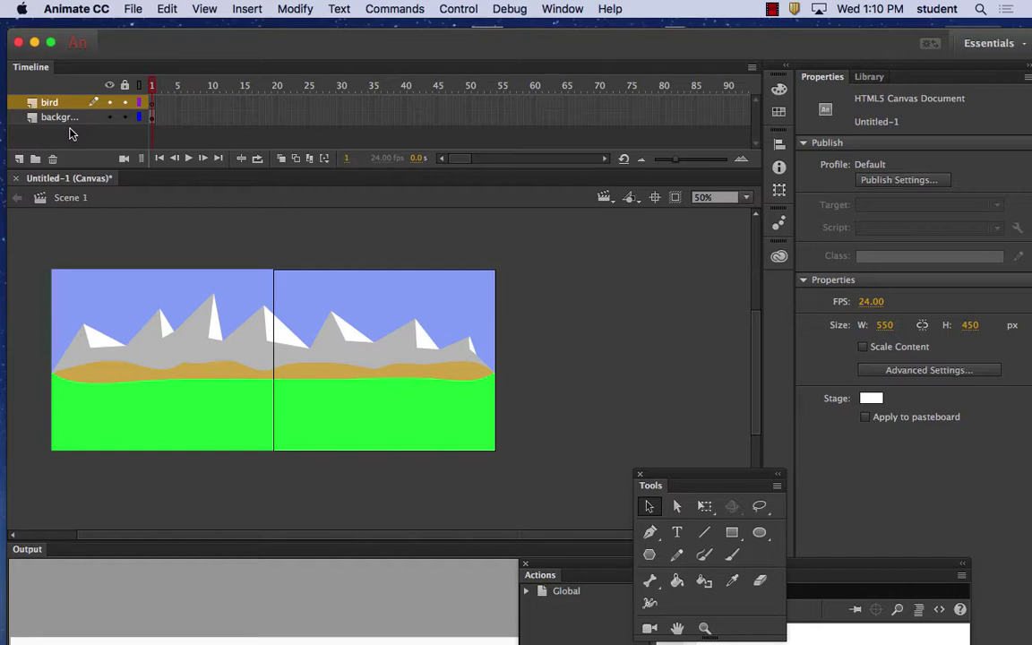
Step: Place an instance of the bird symbol from the library on the bird layer, just outside the stage's right edge
left_click(563, 9)
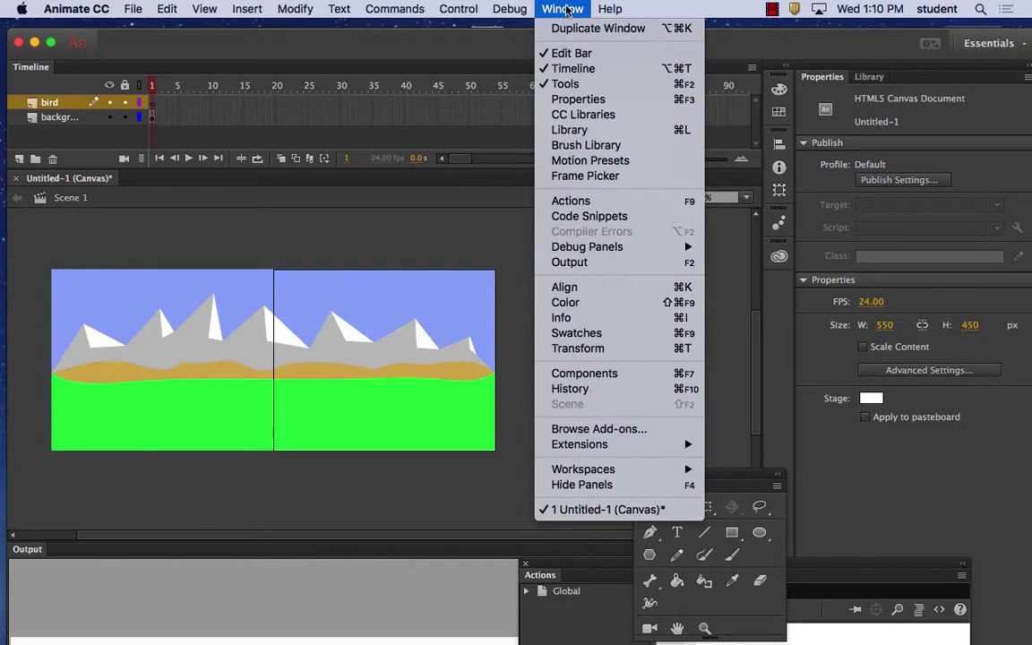
left_click(596, 135)
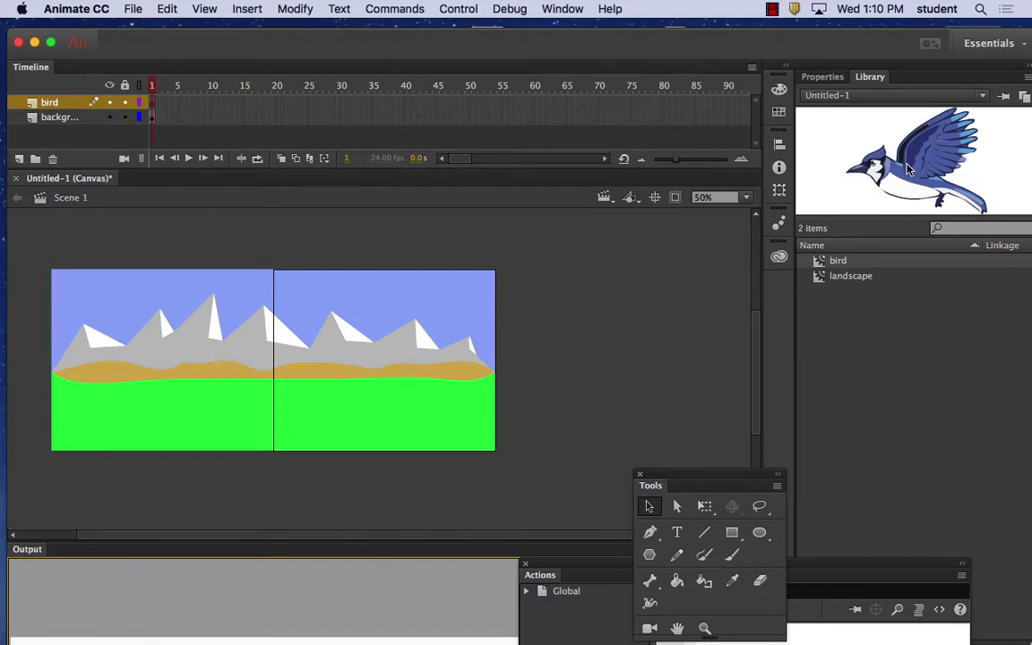
left_click_drag(914, 178, 582, 349)
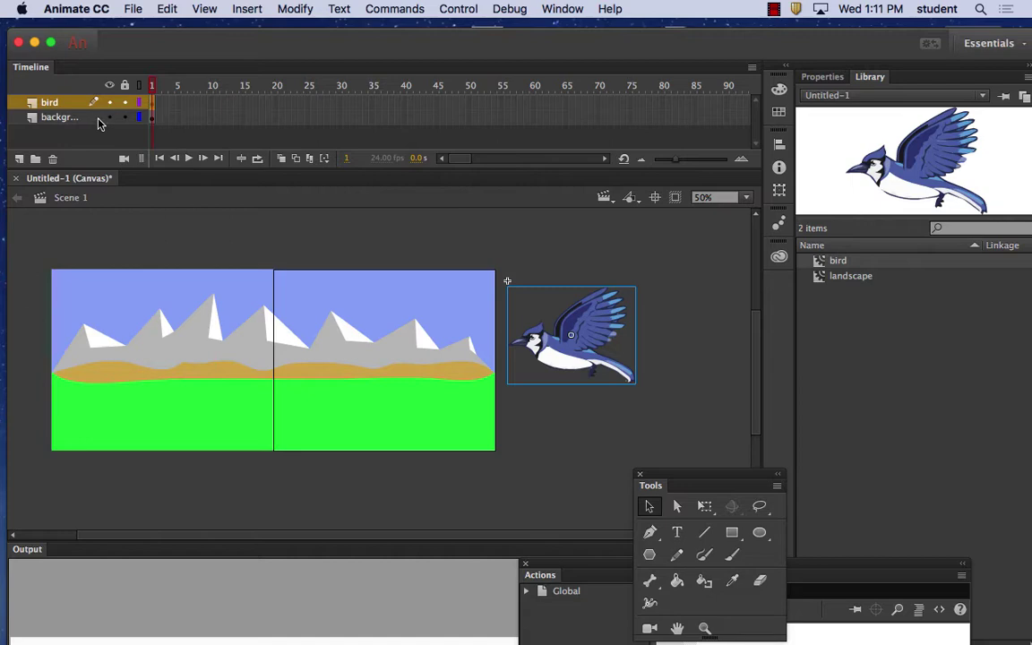
Step: Insert keyframes at frame 40 on both the background and bird layers
left_click(405, 117)
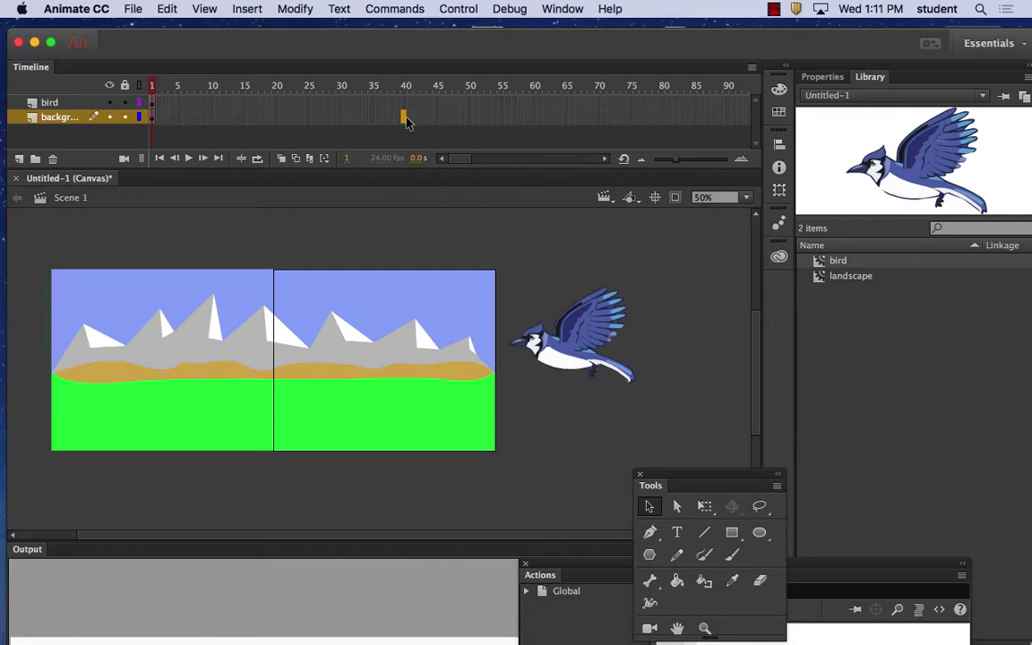
key("F5")
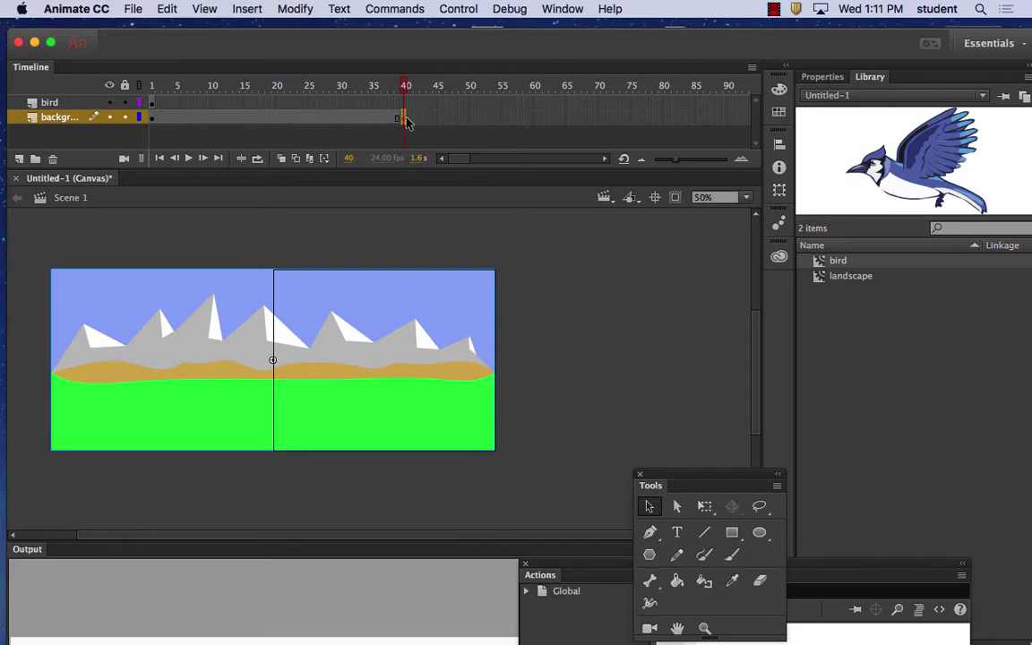
left_click(405, 104)
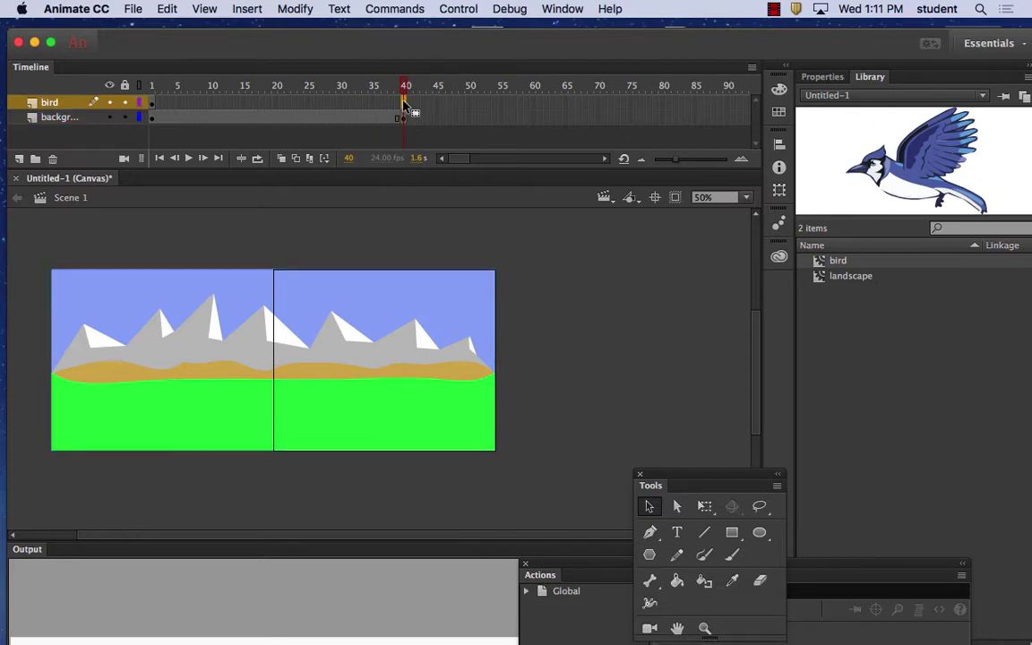
key("F6")
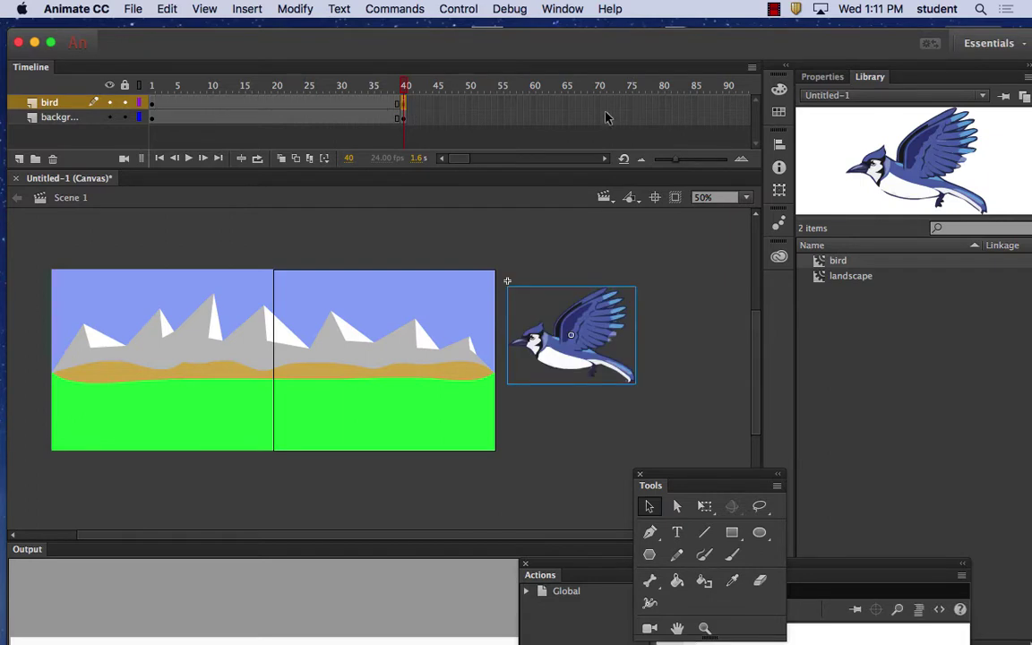
Step: Extend the bird layer to frame 80 and insert a keyframe at frame 80 on the background layer
left_click(664, 104)
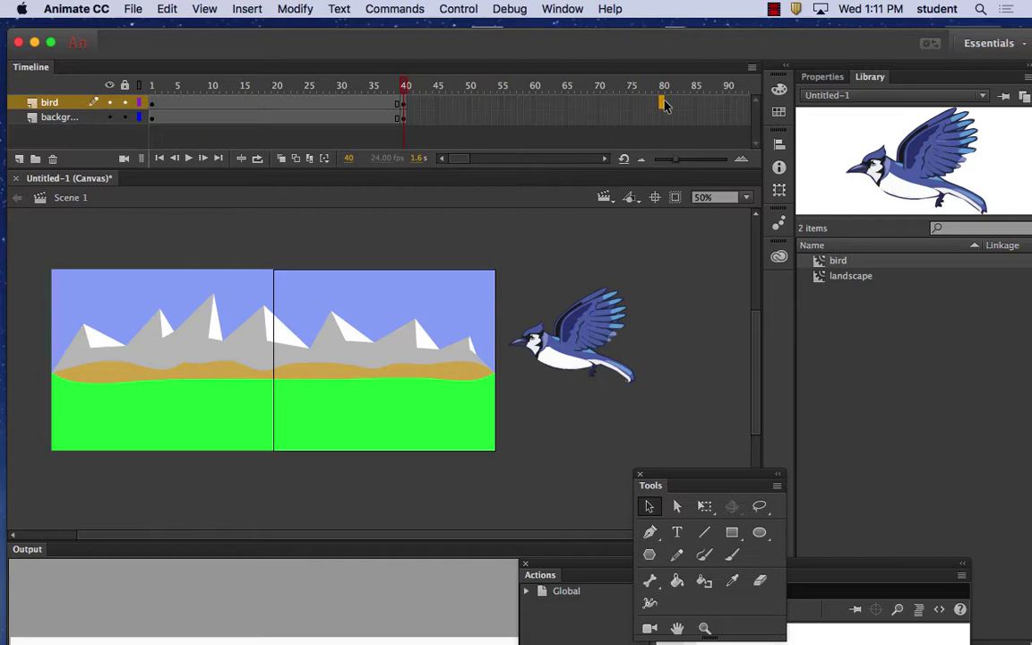
key("F6")
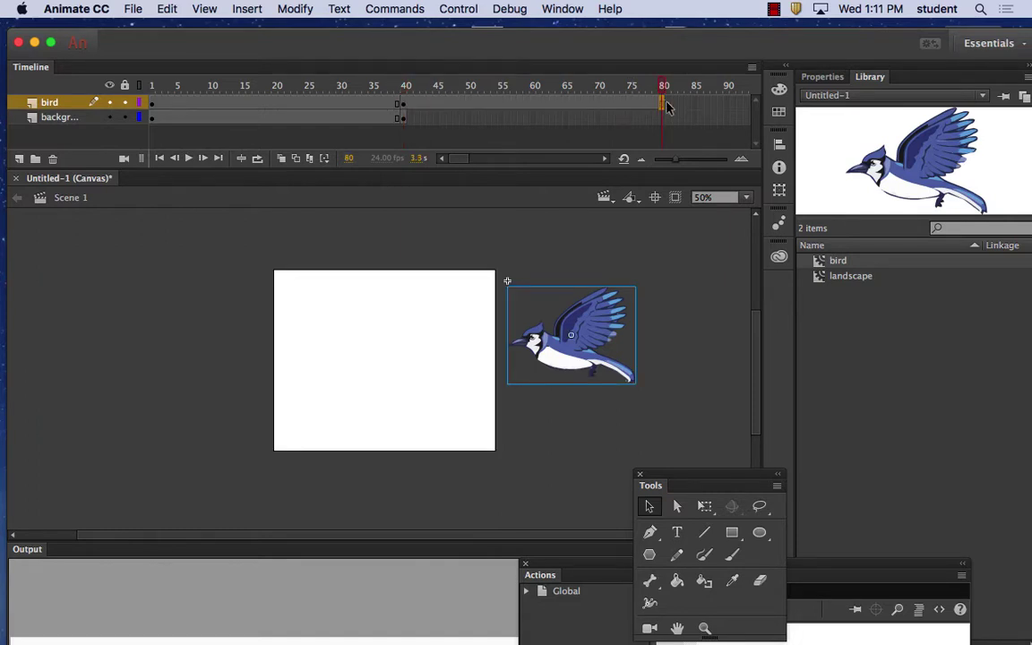
left_click(661, 118)
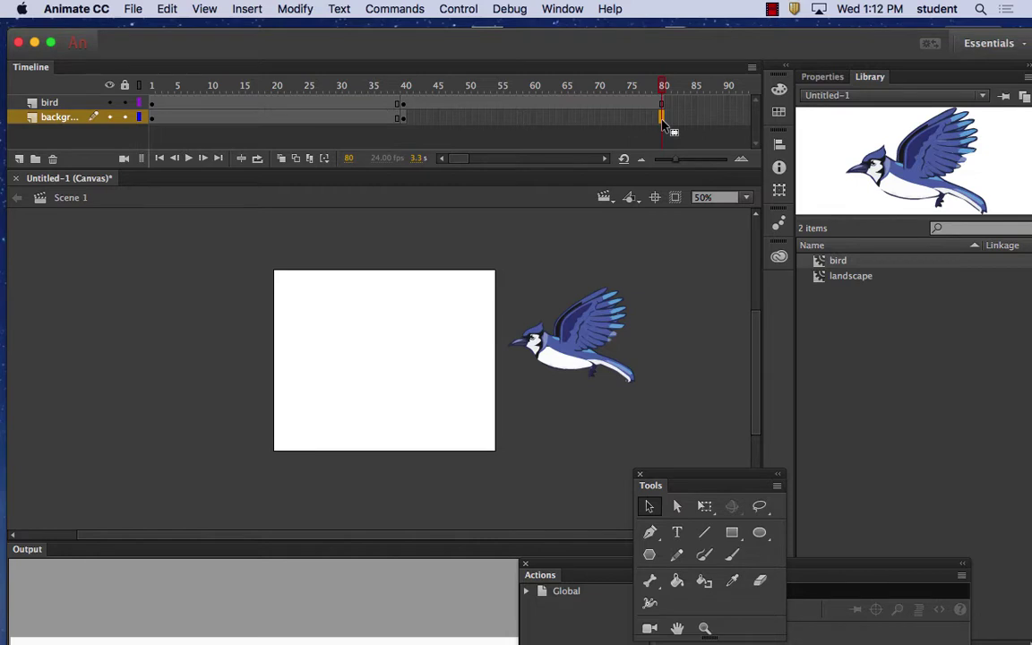
key("F5")
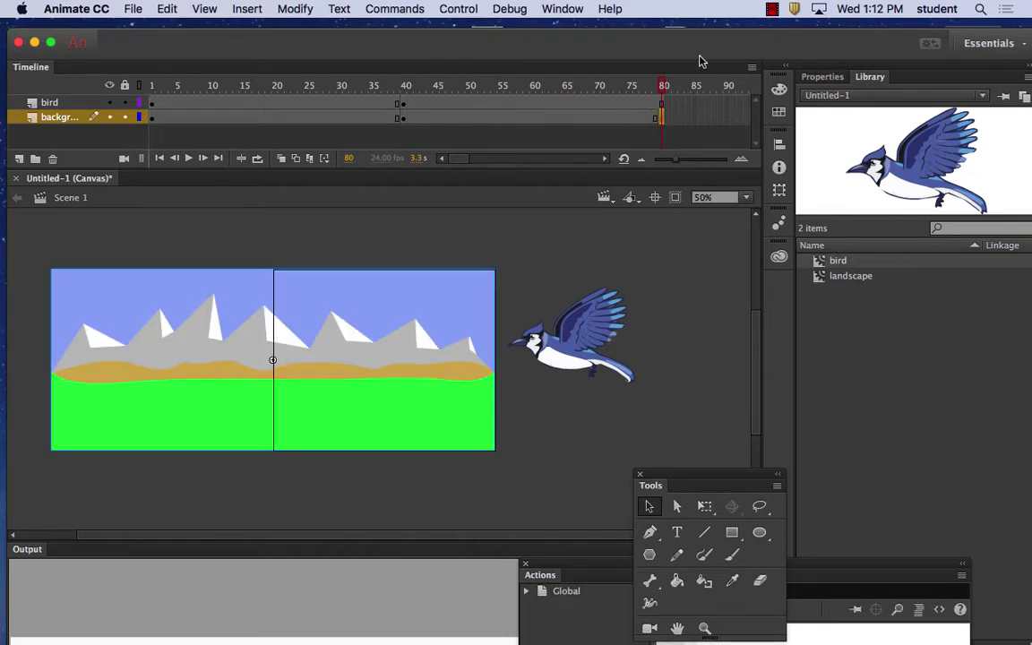
left_click_drag(663, 85, 141, 93)
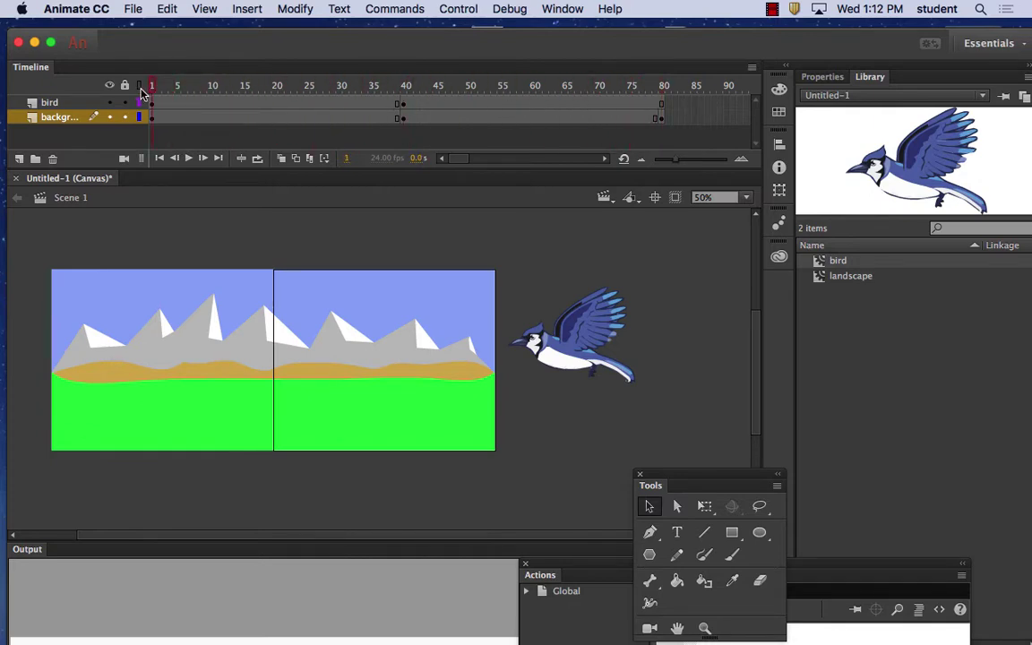
Step: At the bird layer's frame 40 keyframe, move the bird horizontally onto the middle of the stage
left_click(405, 87)
left_click(403, 105)
left_click_drag(593, 334, 414, 338)
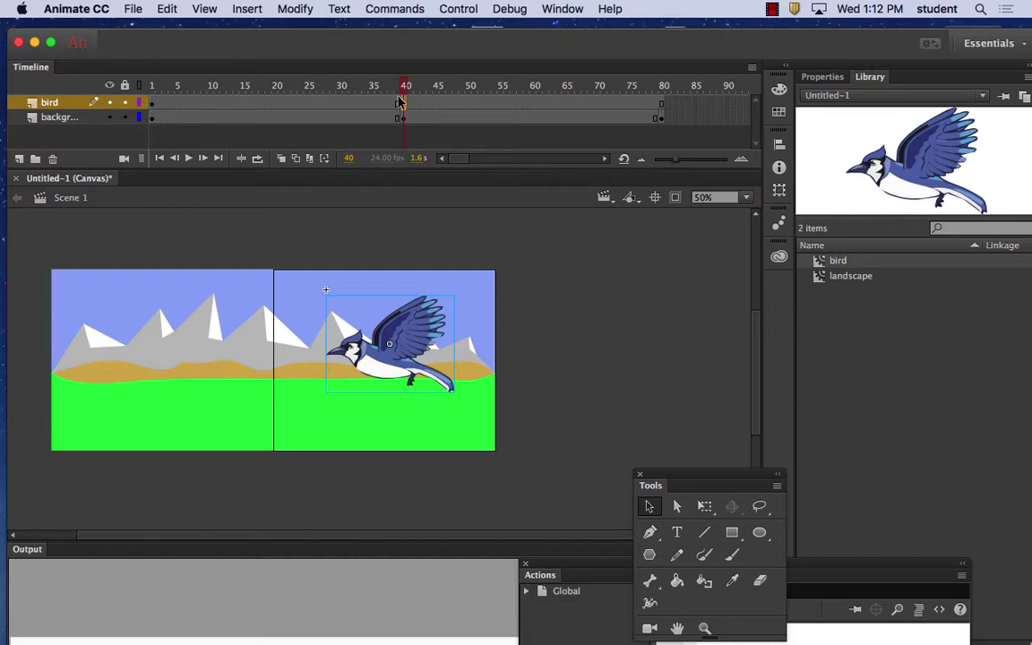
left_click_drag(362, 87, 328, 87)
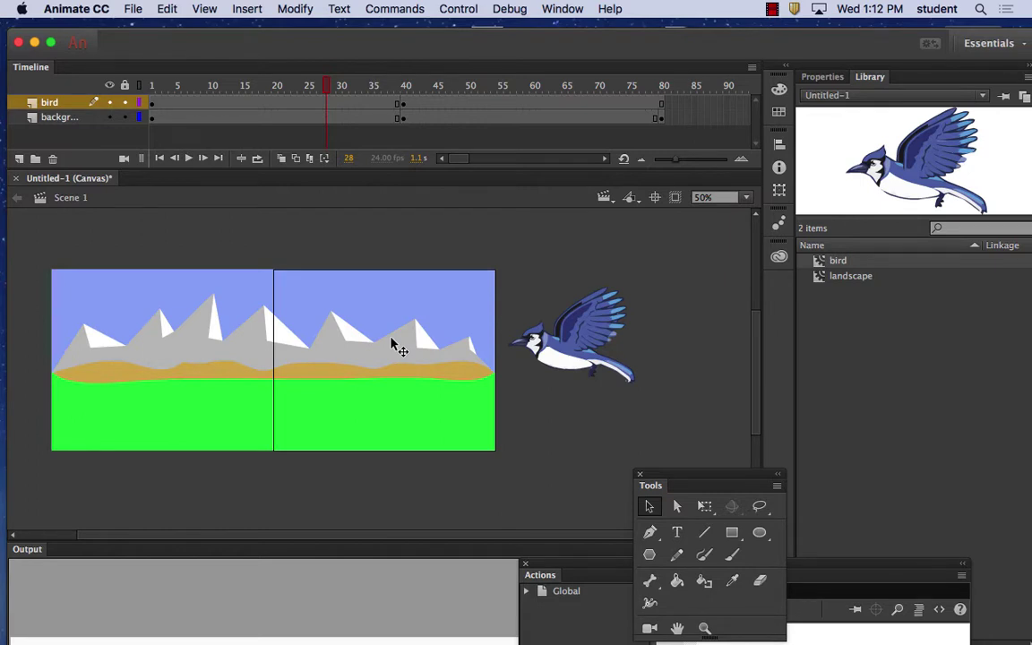
left_click(405, 86)
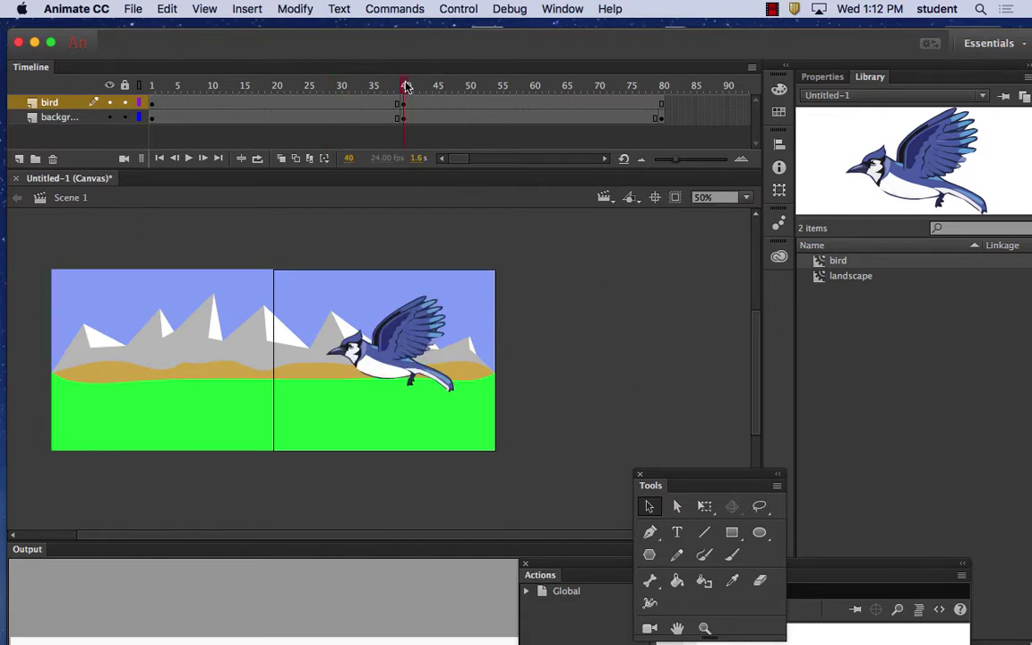
Step: Create a classic tween on the bird layer from frame 1 to the keyframe at frame 40
left_click(153, 103)
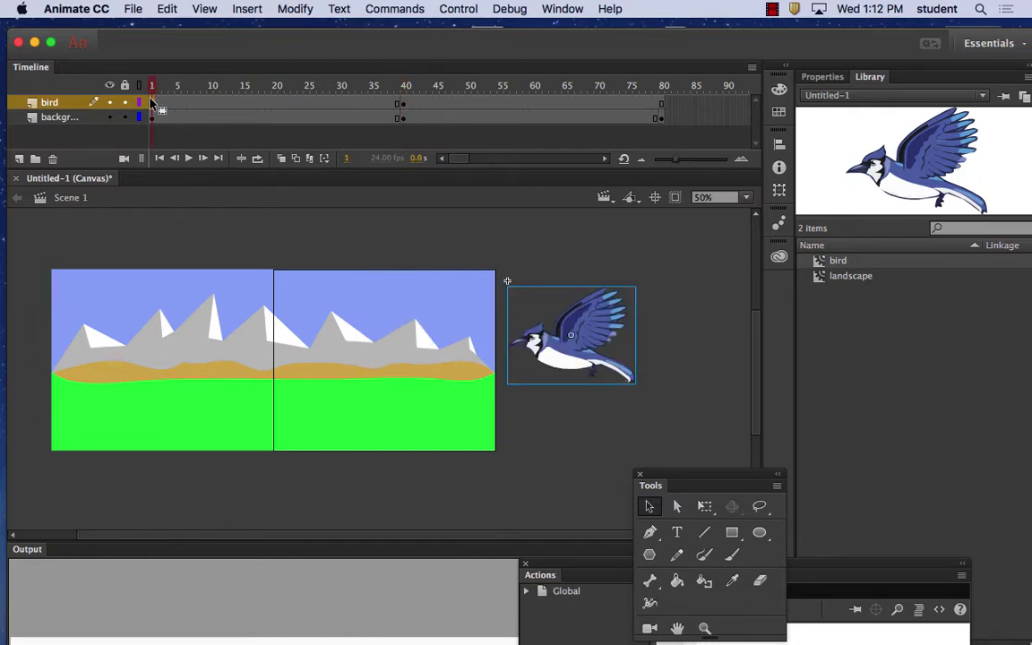
right_click(152, 103)
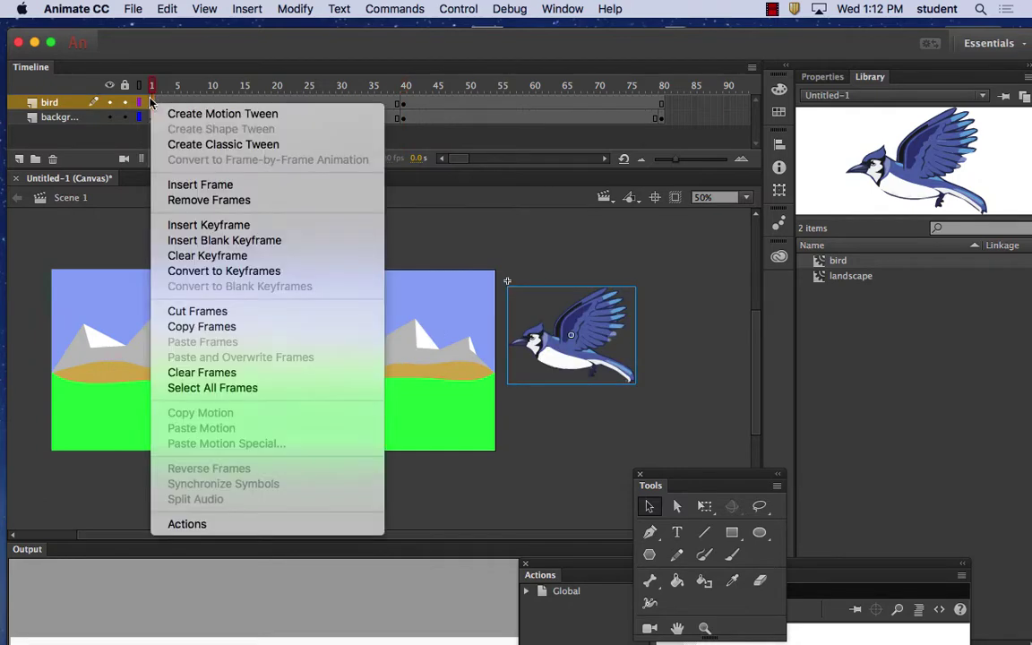
left_click(192, 147)
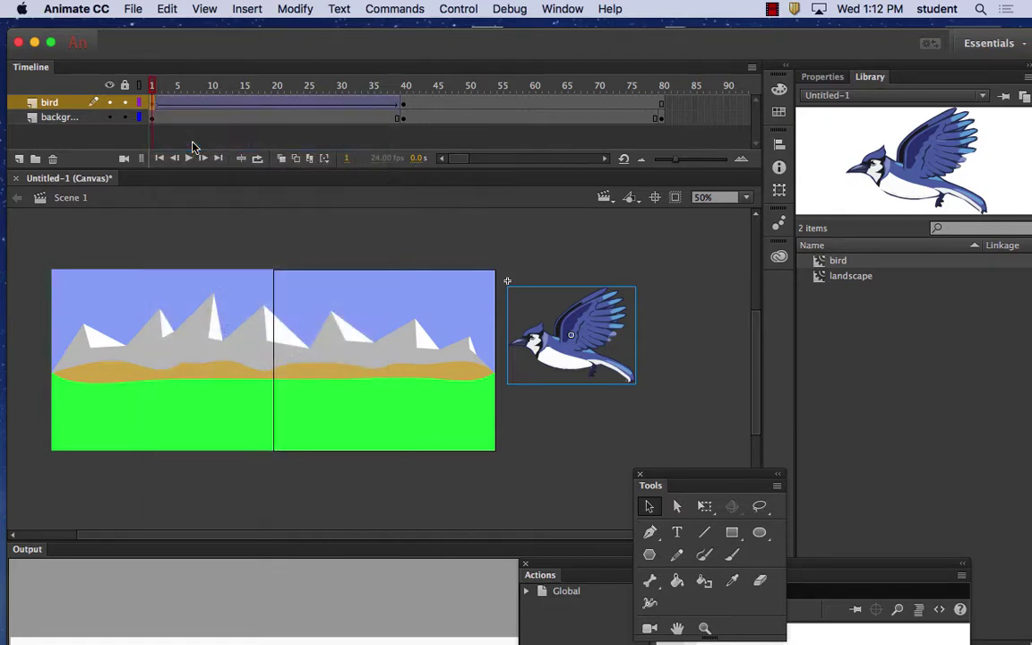
Step: At the background layer's frame 80 keyframe, move the landscape horizontally until its opposite end lines up with the stage edge
left_click_drag(149, 85, 244, 87)
left_click_drag(319, 85, 406, 86)
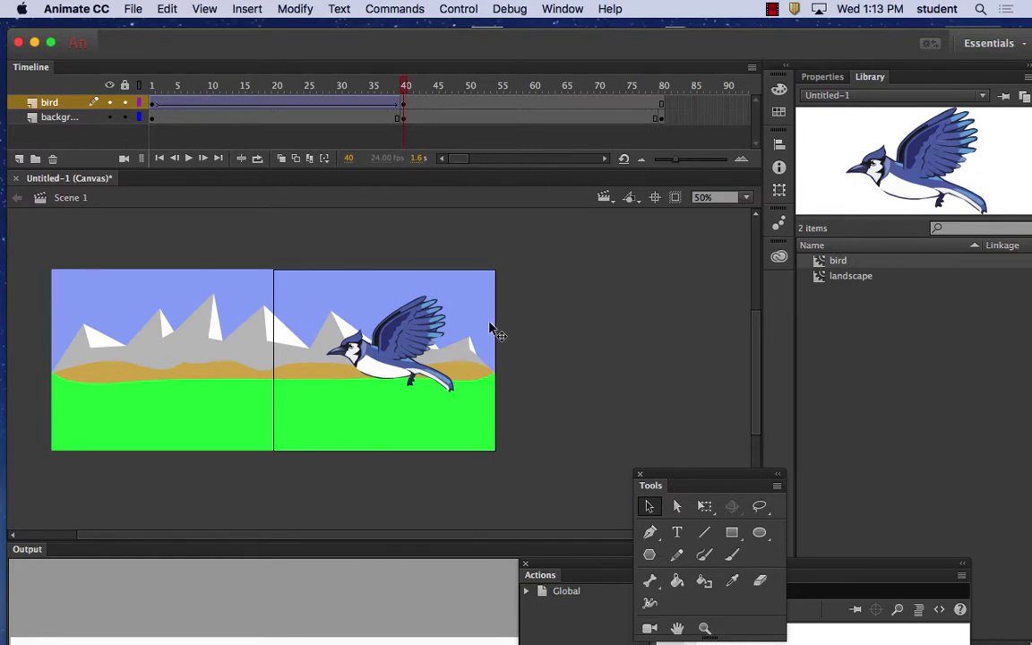
left_click(663, 119)
left_click_drag(112, 370, 332, 377)
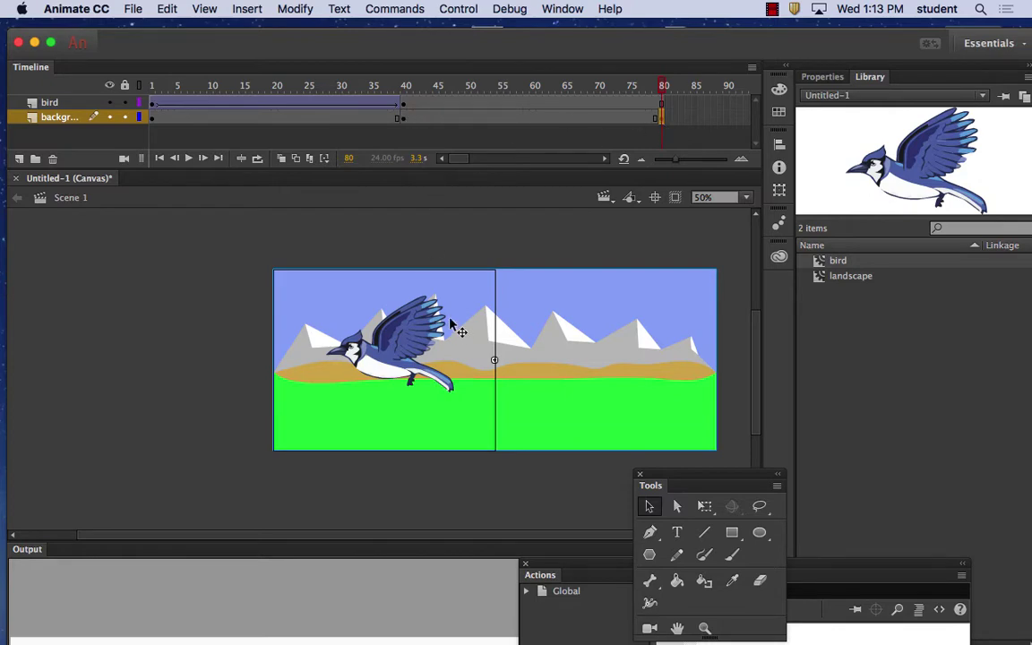
Step: Create a classic tween on the background layer from the frame 40 keyframe to frame 80
left_click(405, 121)
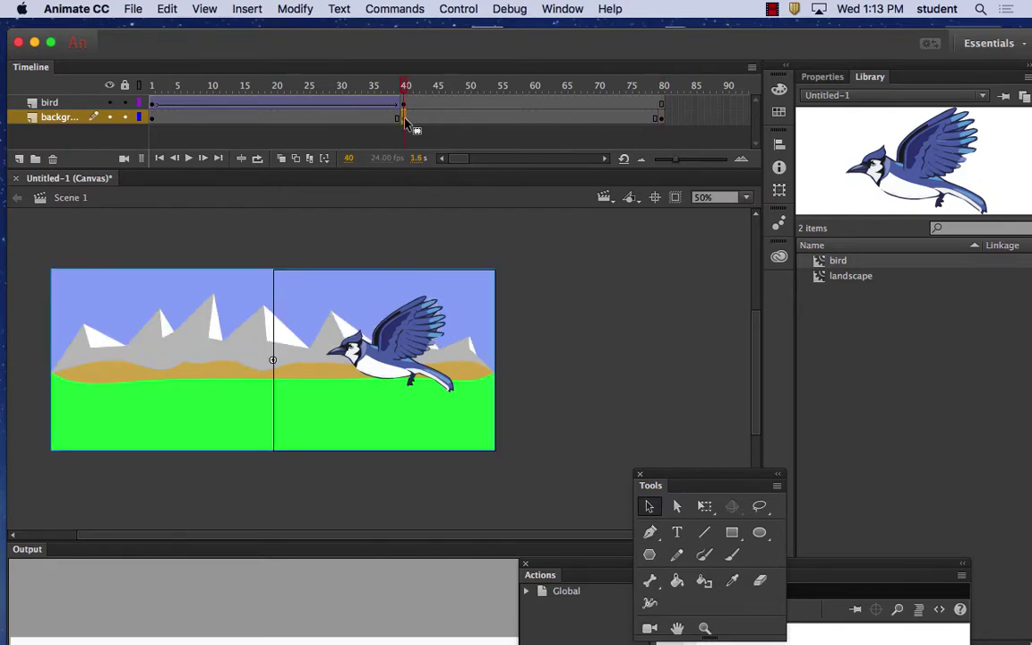
right_click(403, 117)
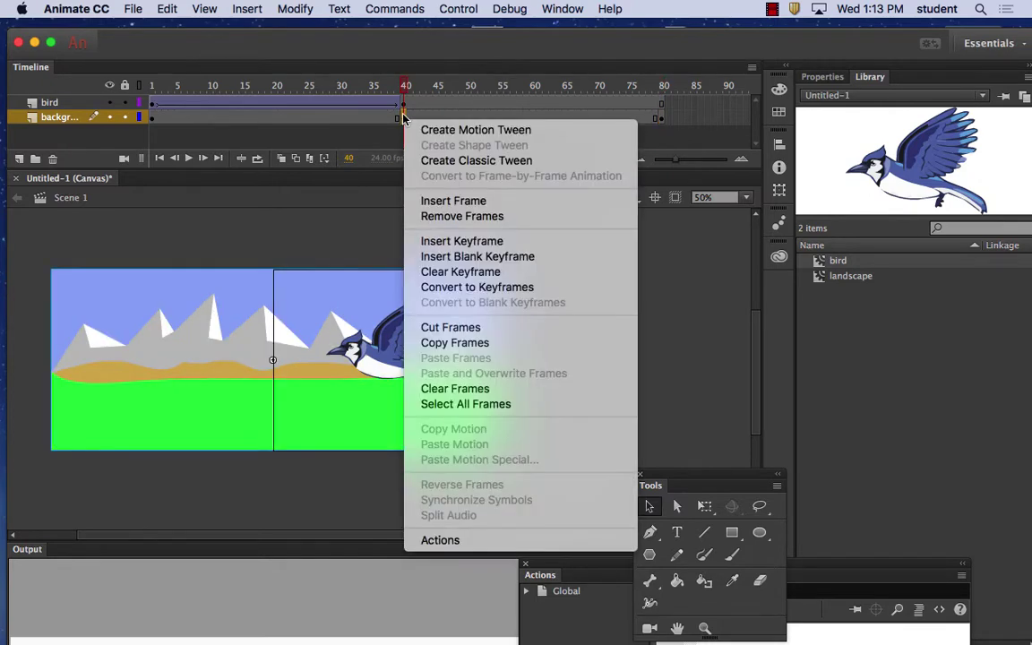
left_click(439, 165)
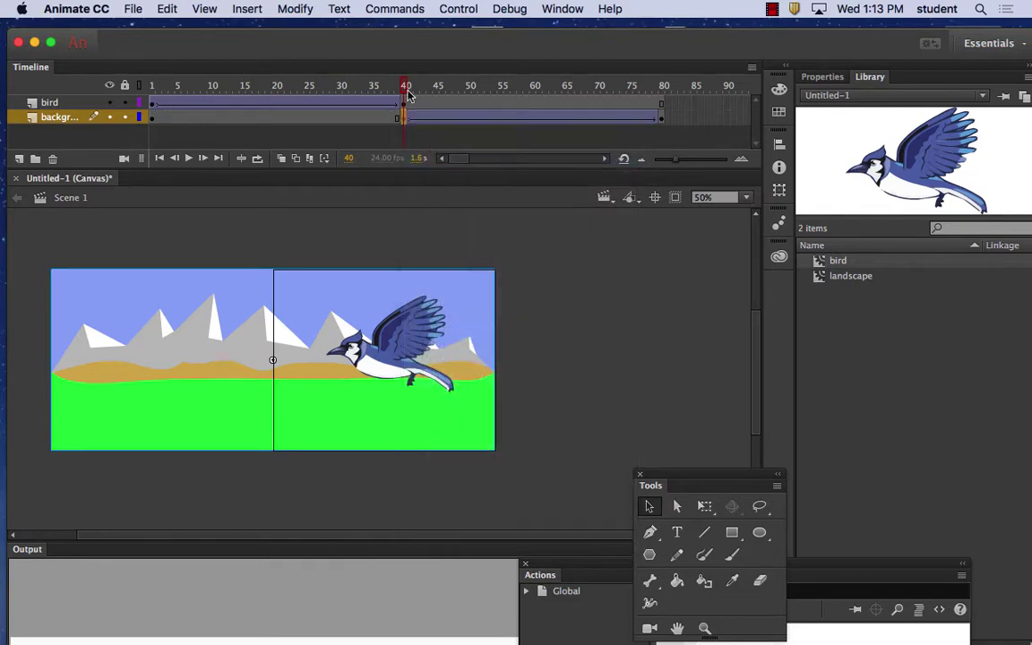
Step: Scrub the timeline back to frame 1, and test the movie in the browser before closing the preview
left_click_drag(407, 90, 230, 85)
left_click_drag(141, 59, 92, 56)
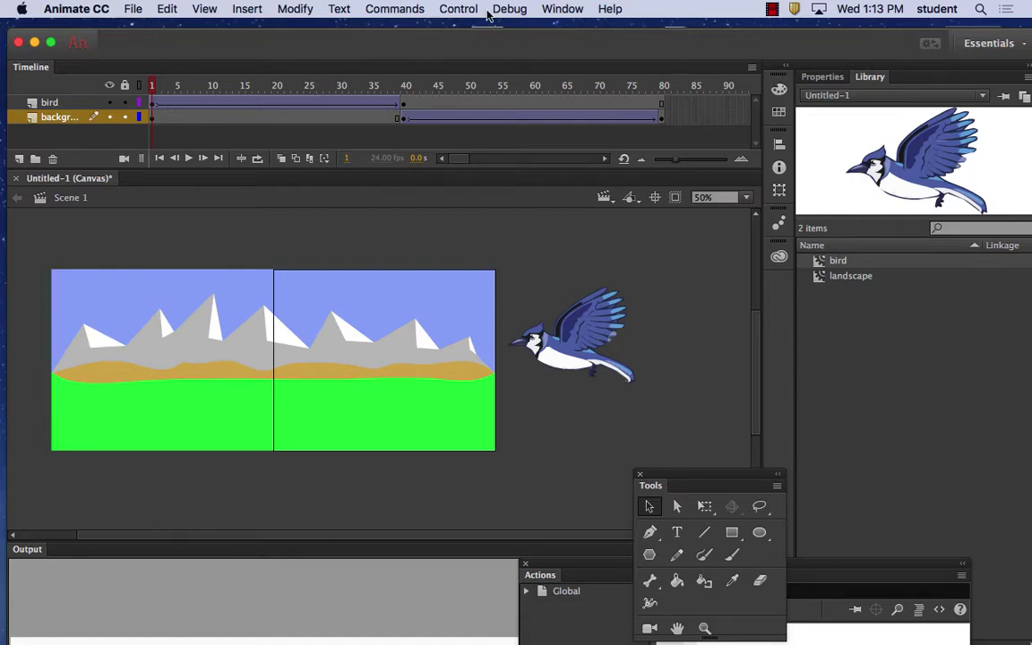
left_click(458, 8)
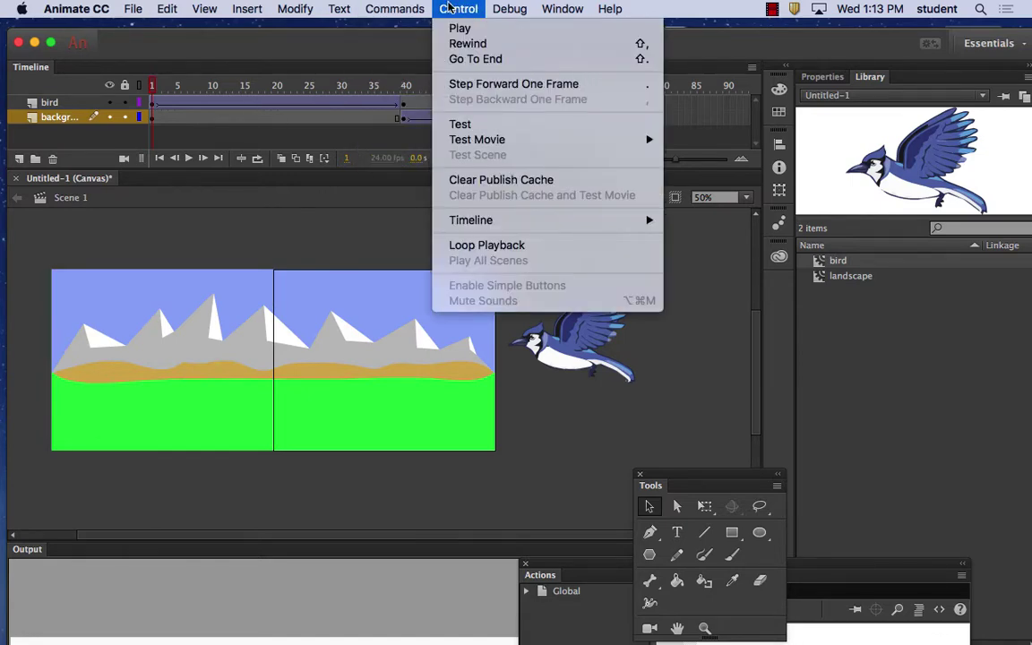
left_click(475, 131)
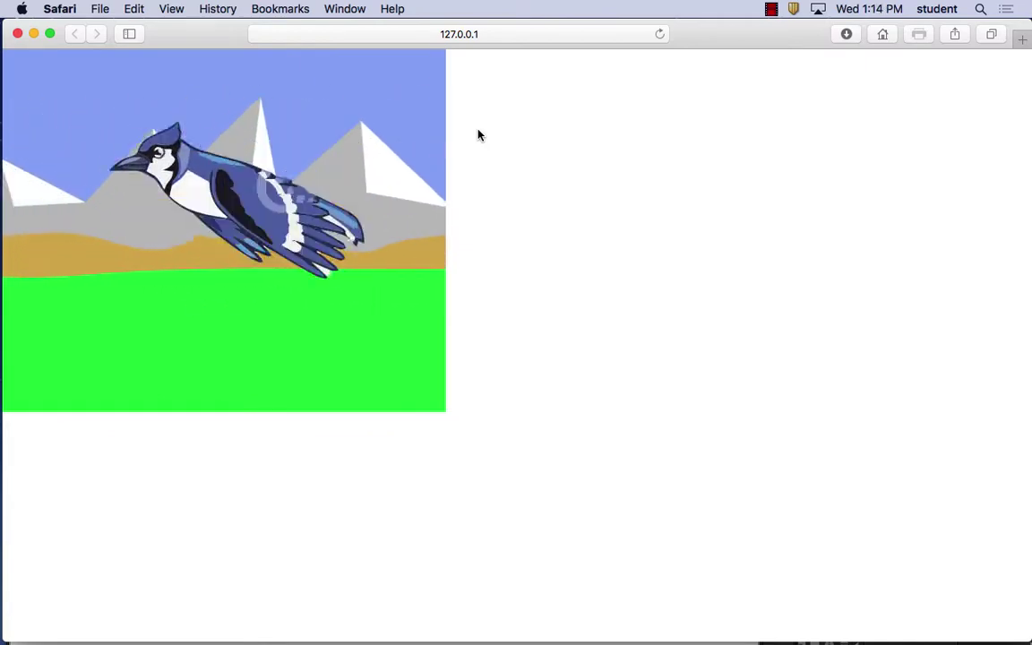
left_click(17, 34)
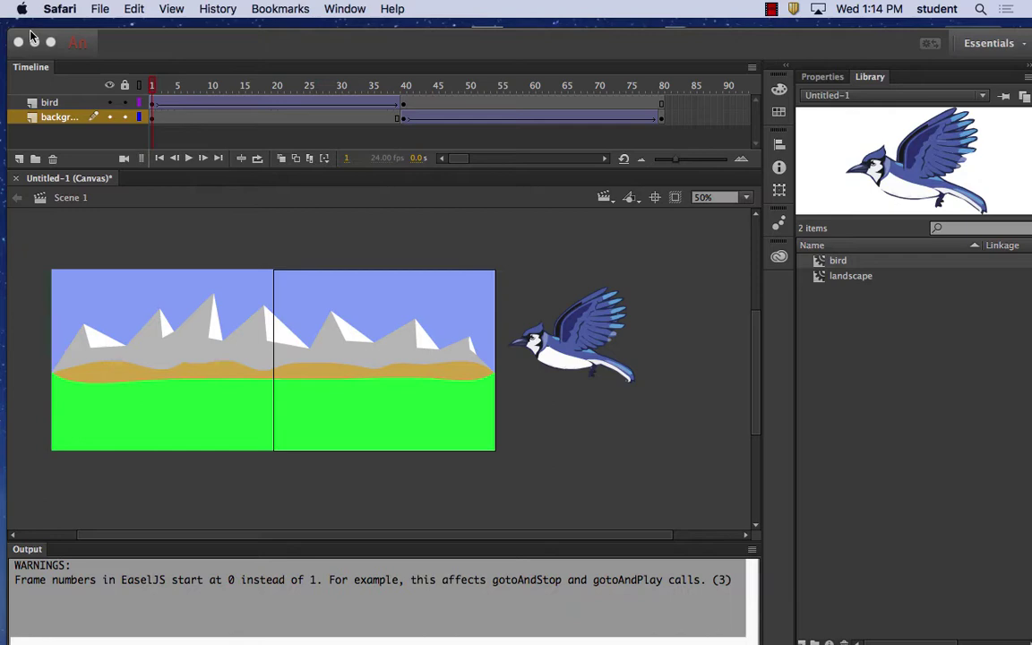
left_click(467, 242)
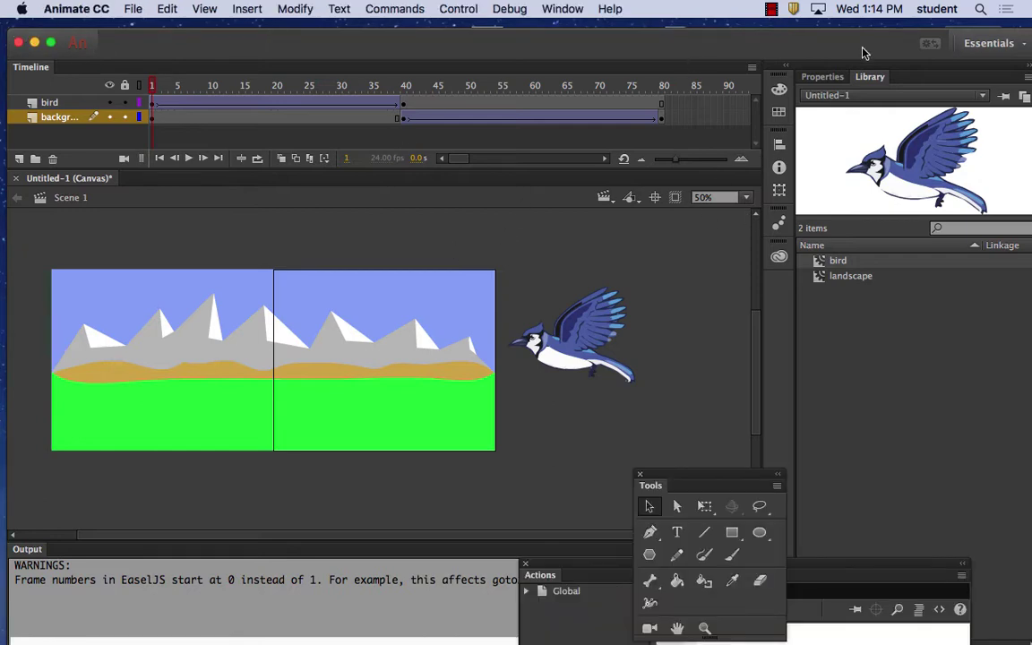
Step: Set the document's frame rate to 12 FPS
left_click(822, 78)
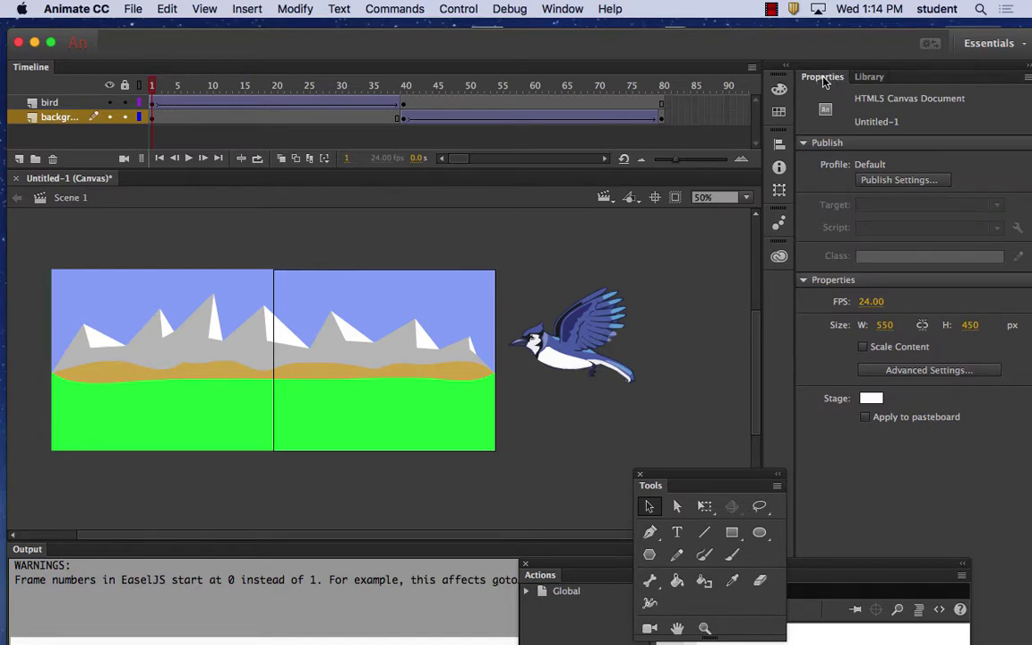
left_click(871, 303)
type("12")
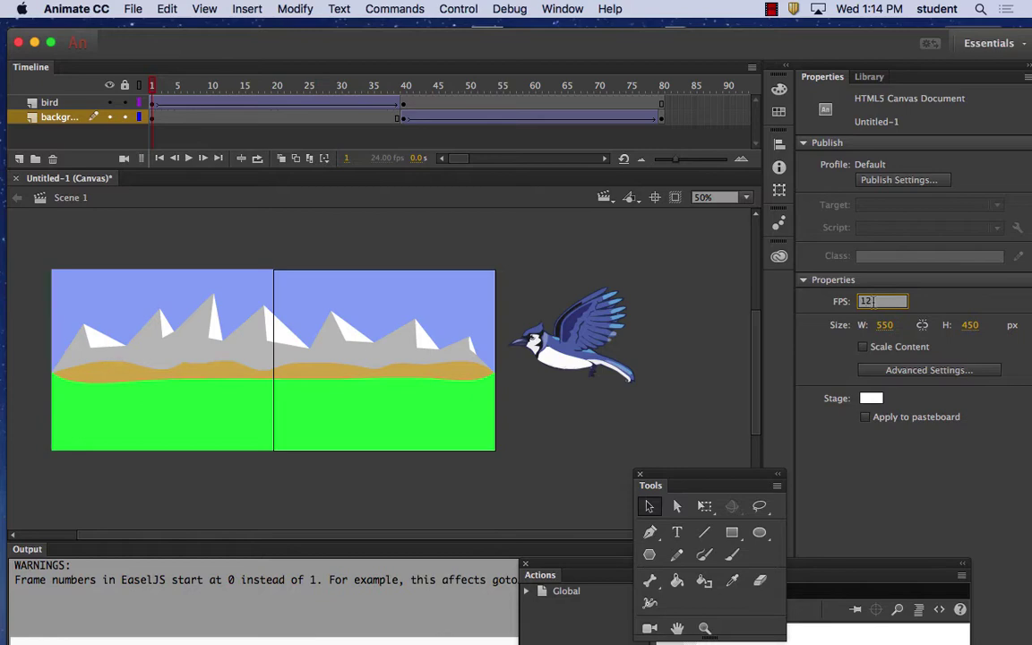
left_click(689, 251)
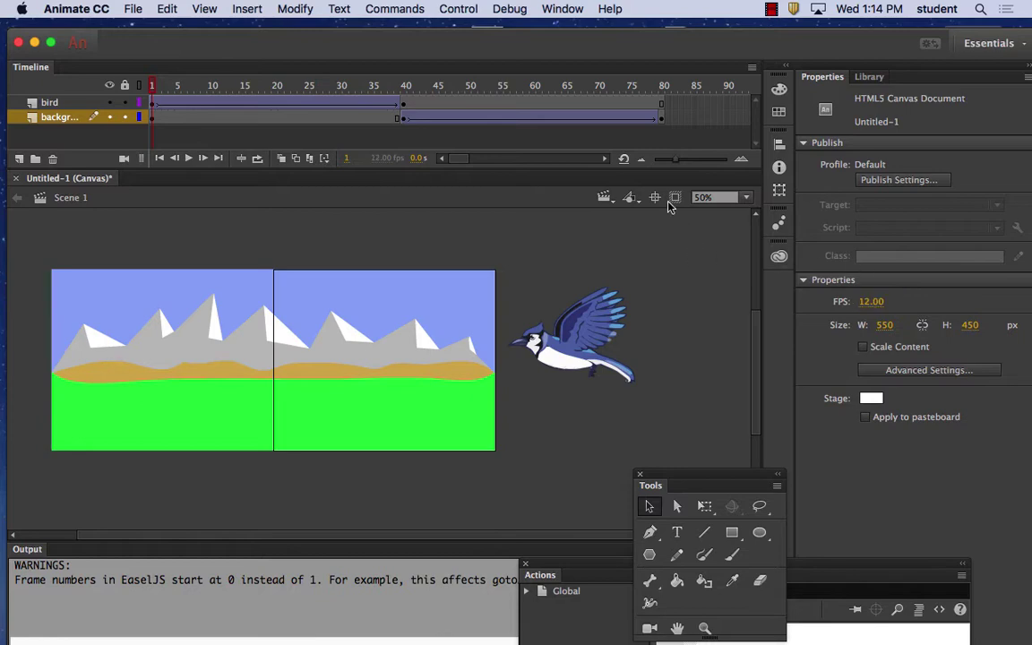
Step: Test the movie again to check the slower playback, and close the browser preview
left_click(458, 8)
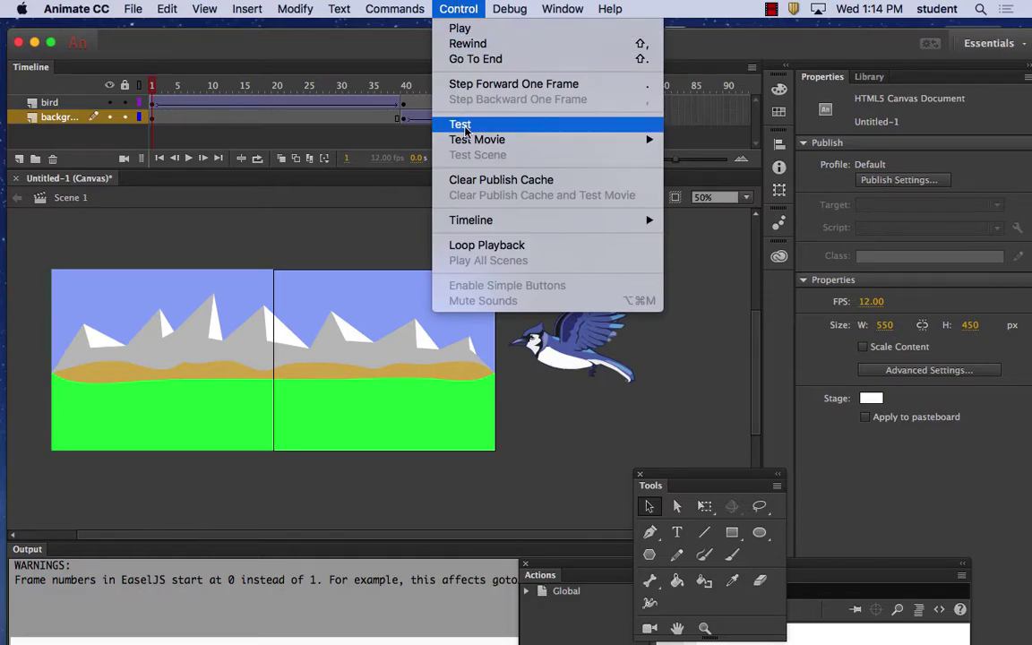
left_click(419, 119)
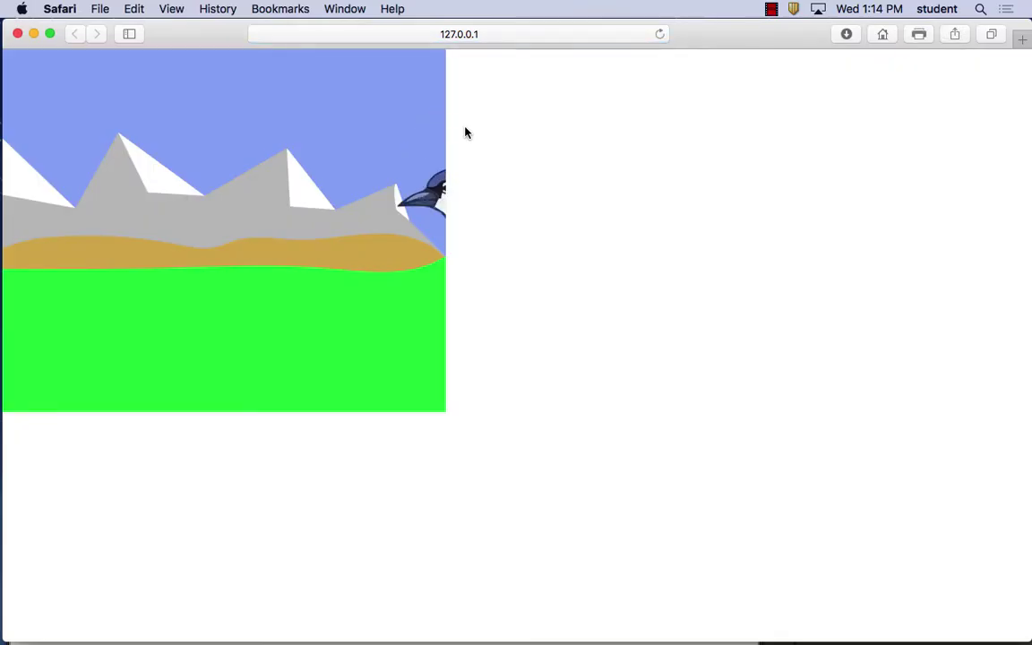
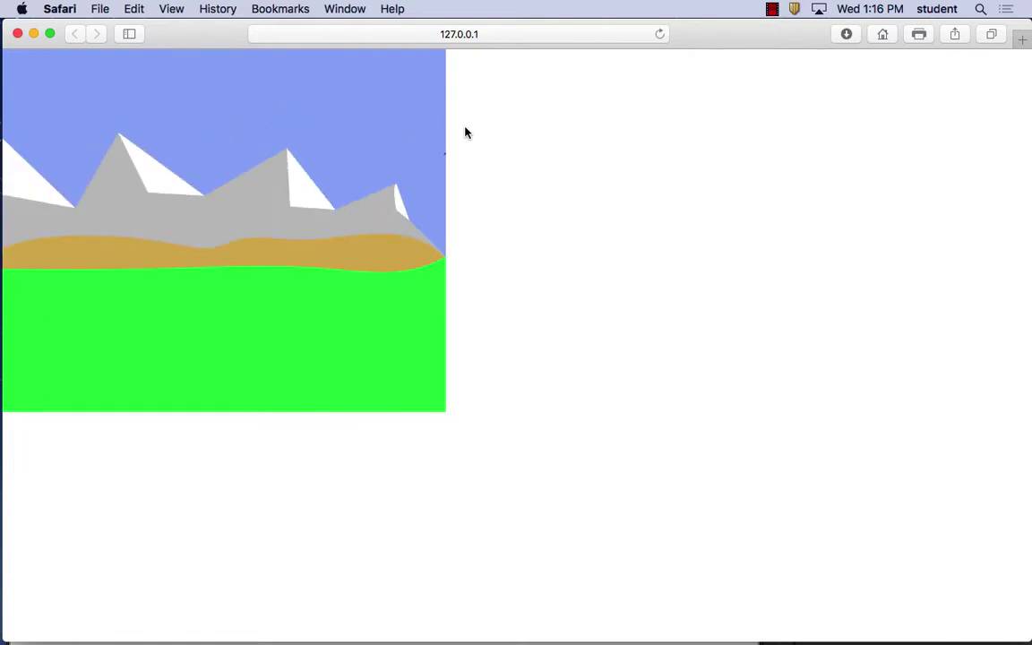
left_click(18, 33)
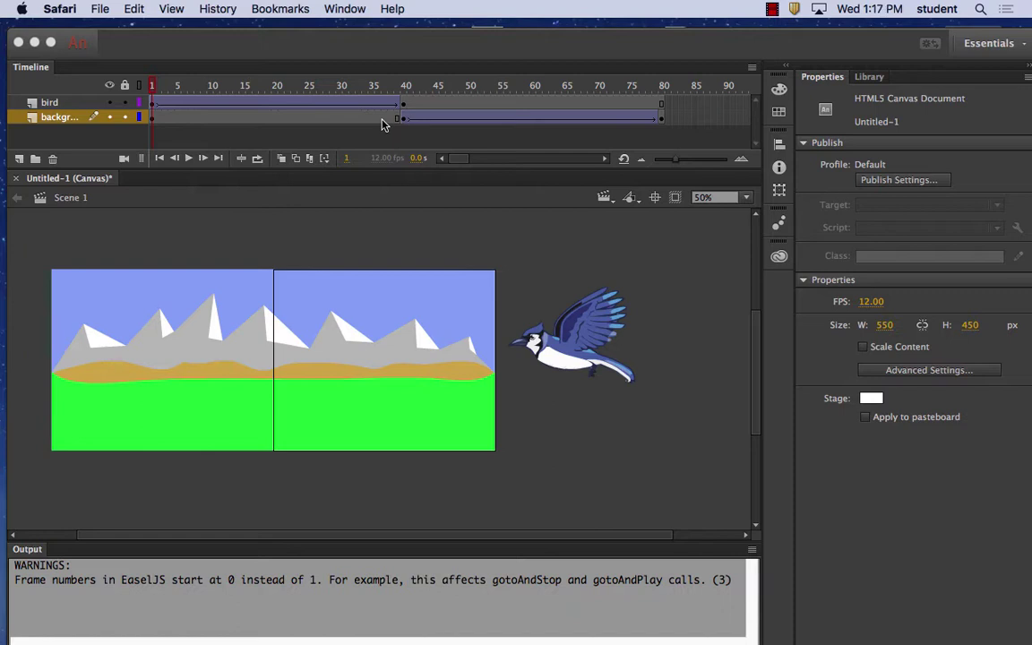
Step: Return to Animate CC and try to publish the unsaved document
left_click(100, 10)
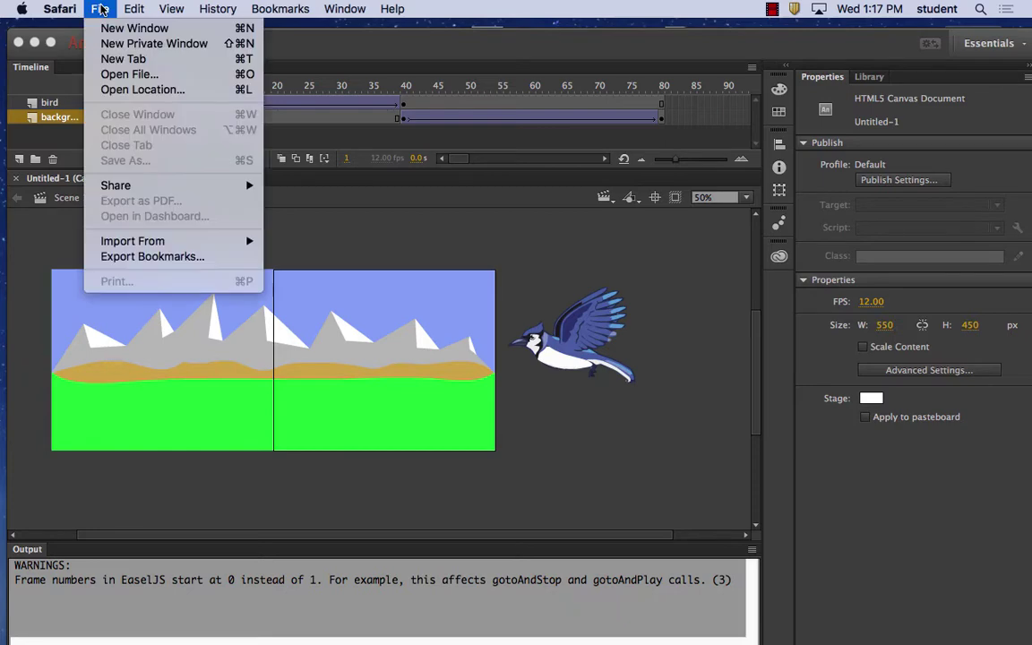
left_click(323, 55)
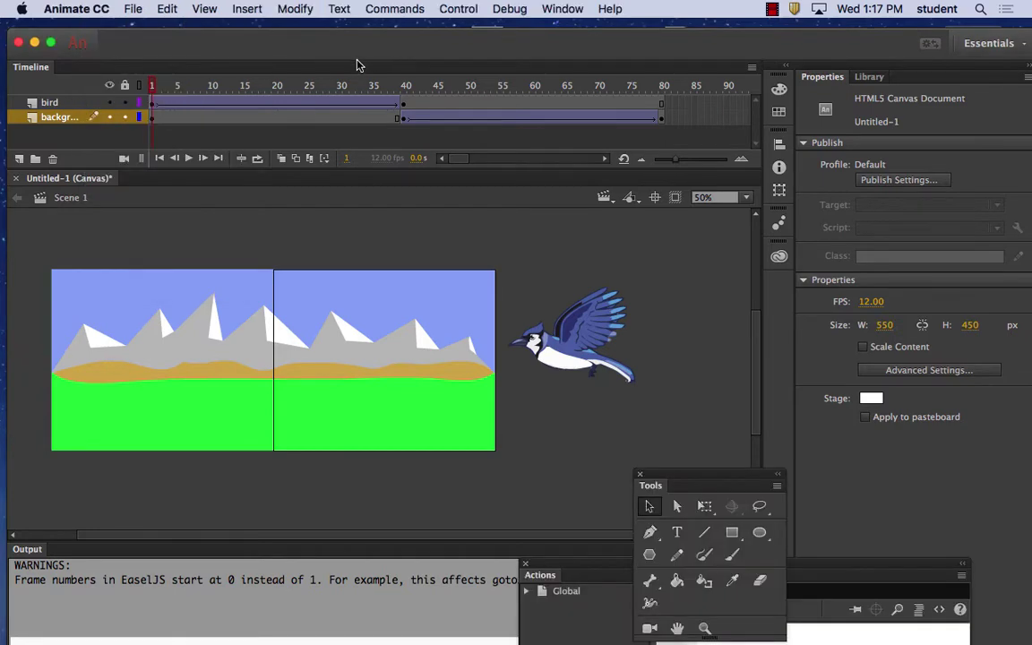
left_click(130, 10)
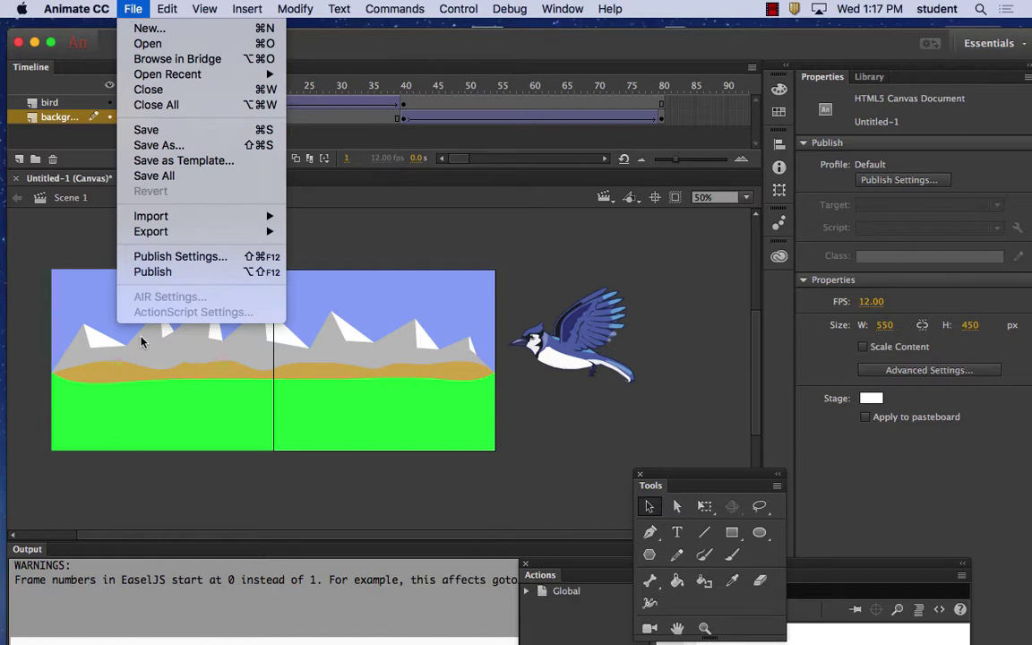
left_click(182, 272)
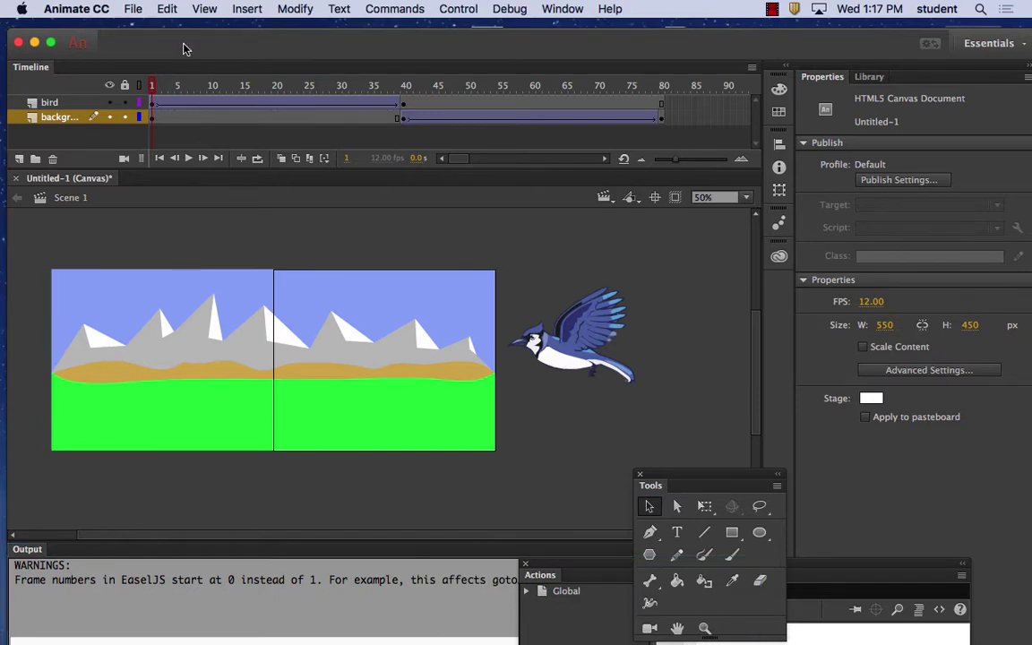
Step: Save the document to the Desktop as bird_animation in Animate Document (*.fla) format
left_click(133, 9)
left_click(154, 147)
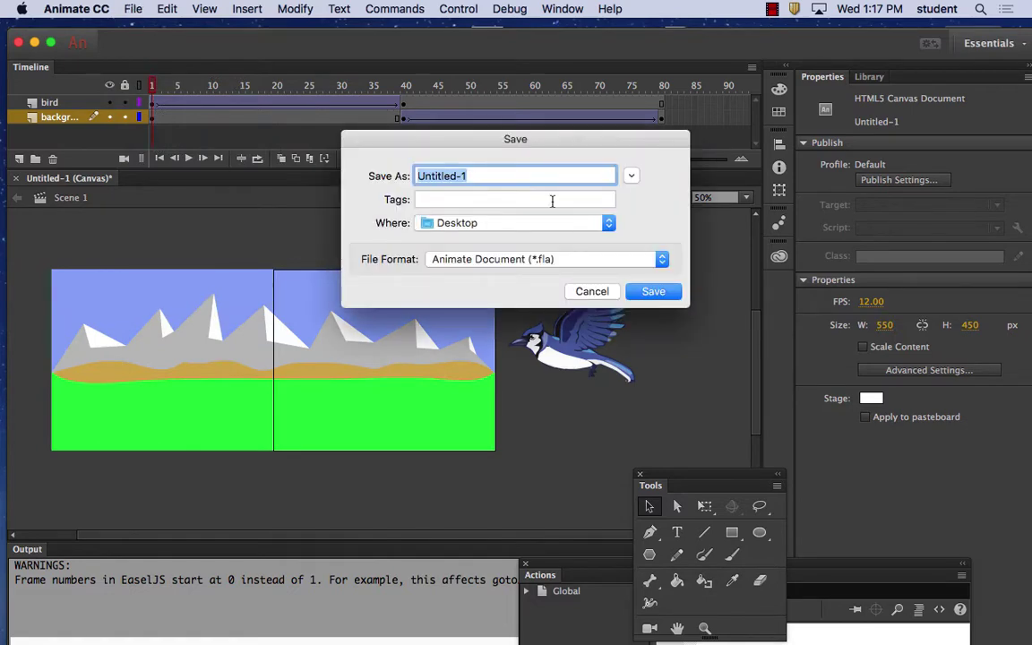
type("bird_an")
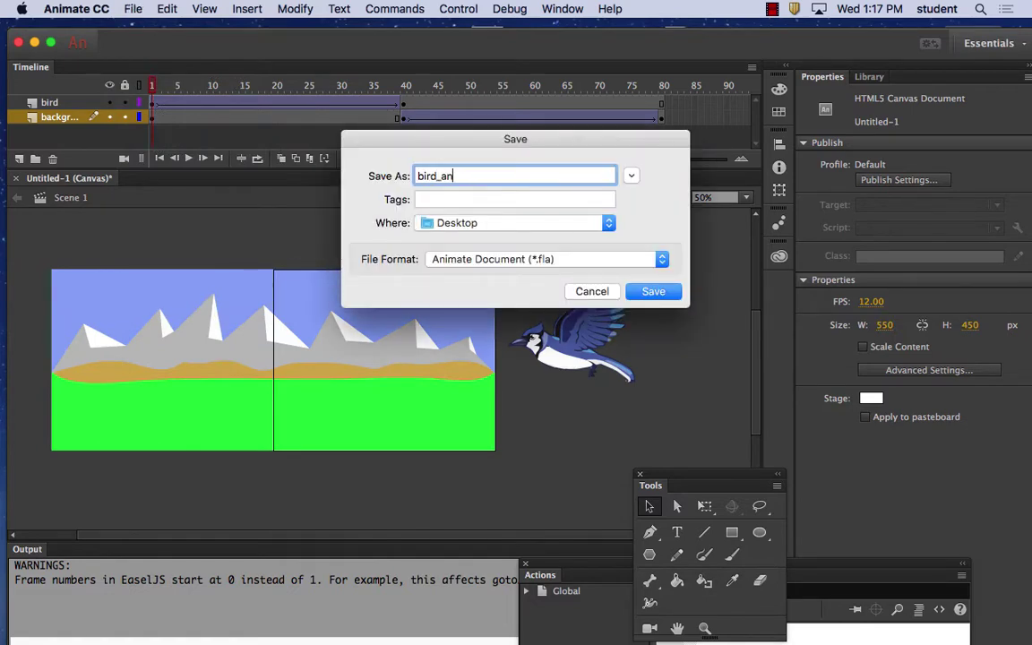
type("iamtion")
key("BackSpace")
key("BackSpace")
key("BackSpace")
key("BackSpace")
key("BackSpace")
key("BackSpace")
key("BackSpace")
type("imation")
key("Return")
Step: Publish the saved animation, and clear the Animate and Finder windows away to reach the desktop
left_click(141, 9)
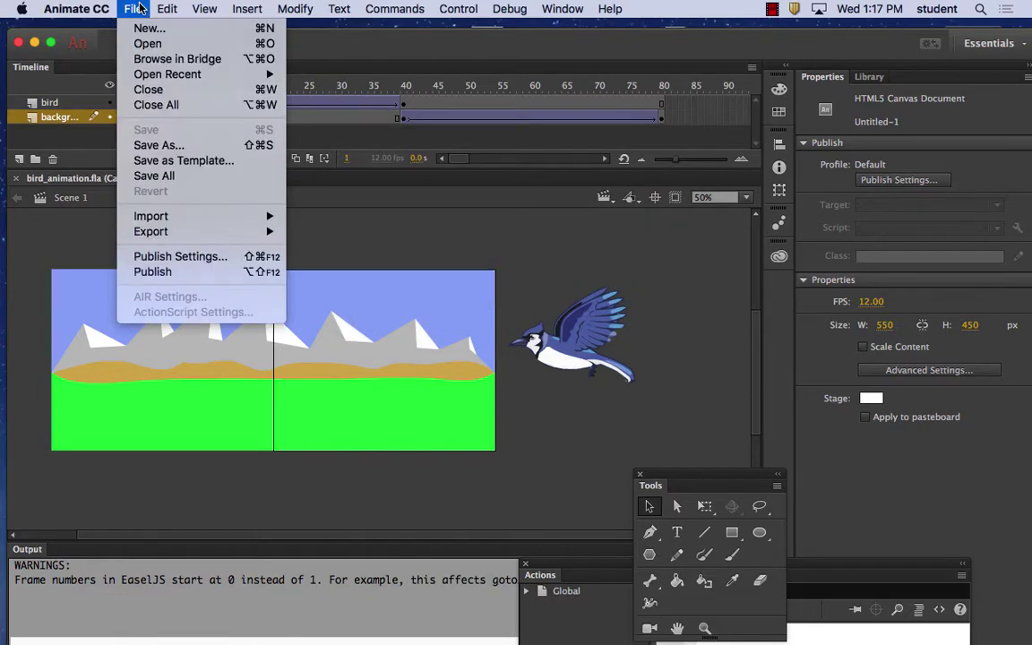
left_click(152, 271)
left_click(76, 9)
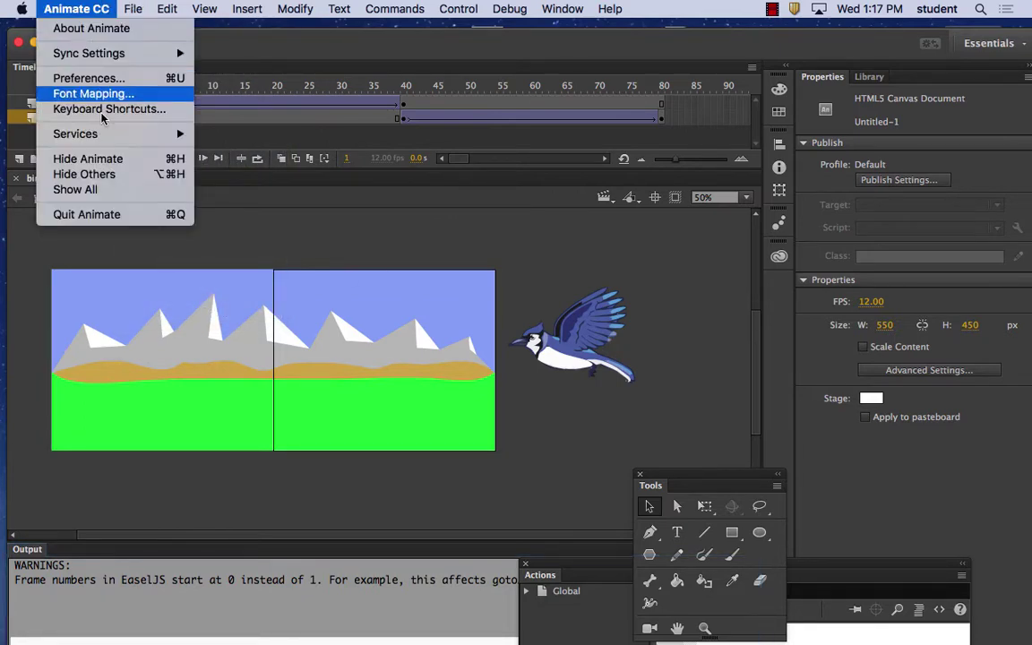
left_click(123, 159)
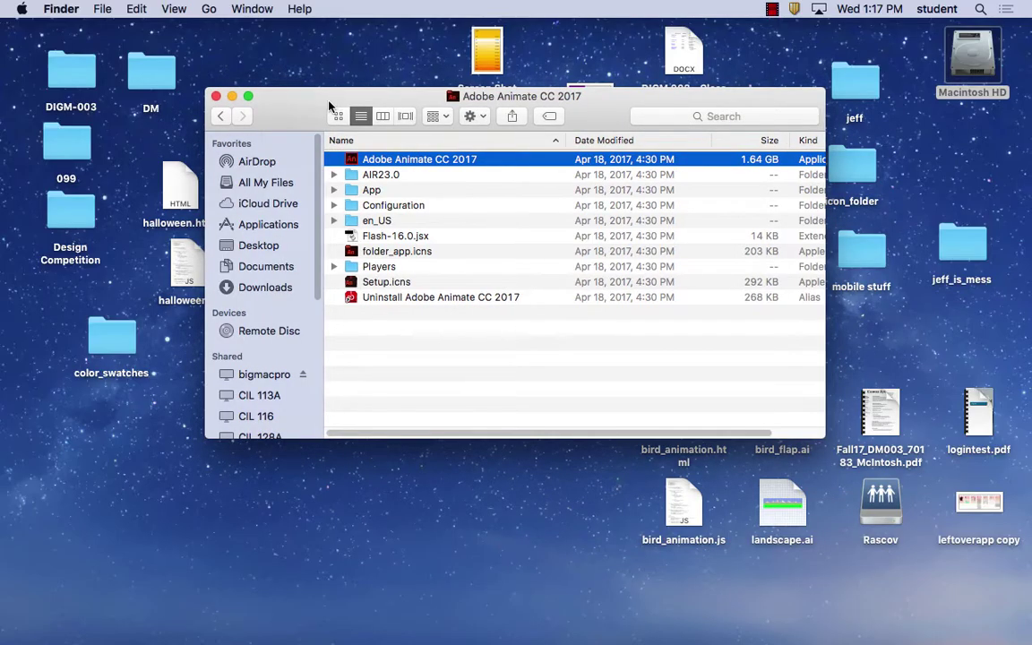
left_click(216, 96)
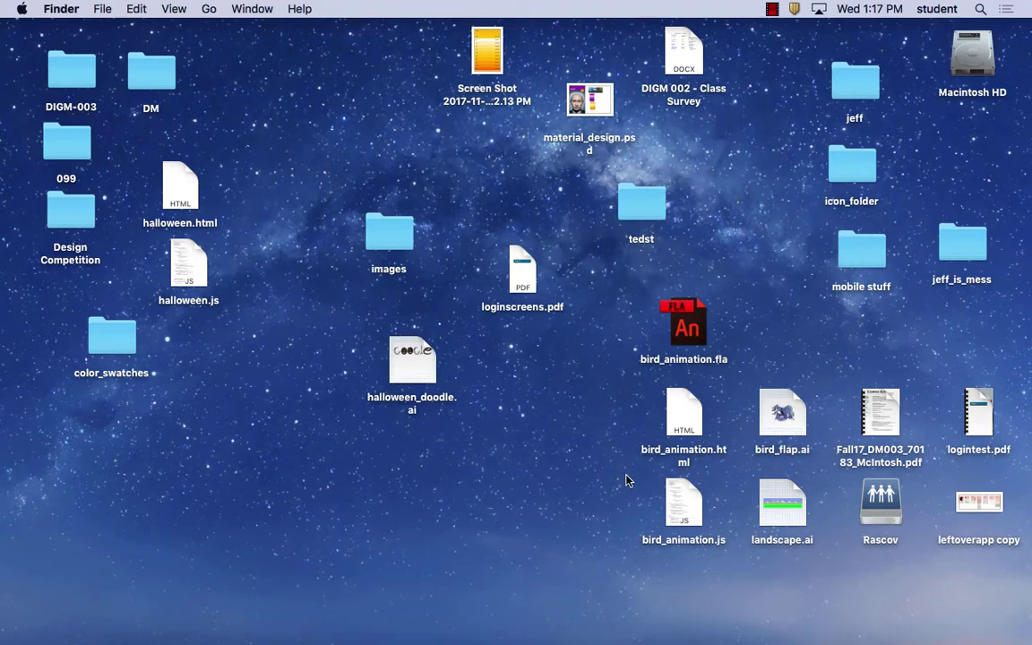
Step: Move bird_animation.html and bird_animation.js together to the empty desktop area below the color_swatches folder
left_click_drag(713, 428, 251, 432)
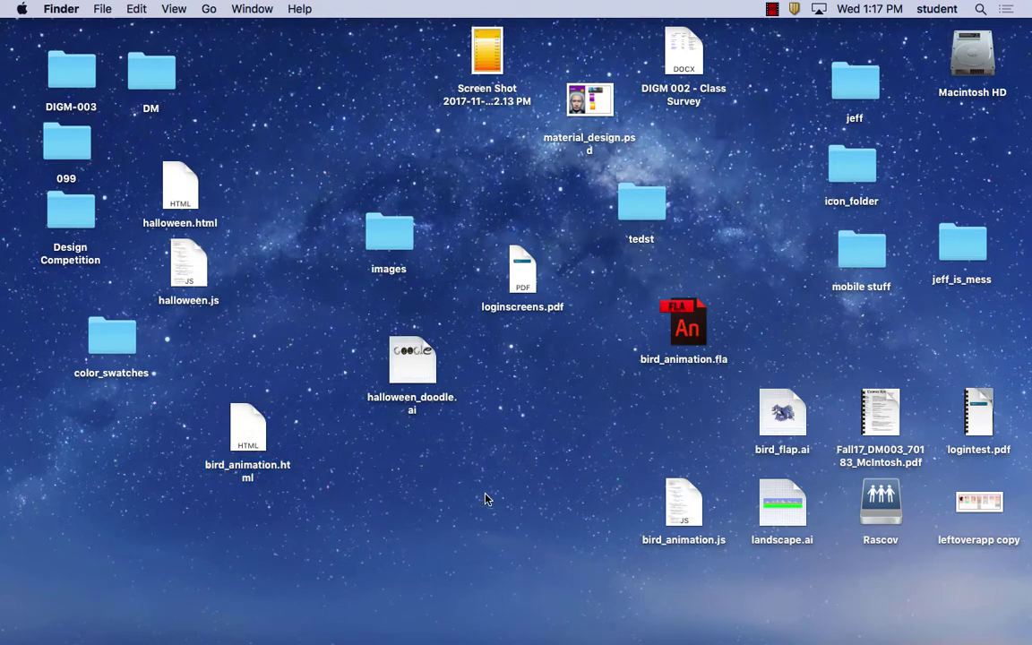
left_click_drag(694, 484, 265, 492)
left_click(197, 421)
left_click_drag(196, 421, 276, 525)
left_click(329, 447)
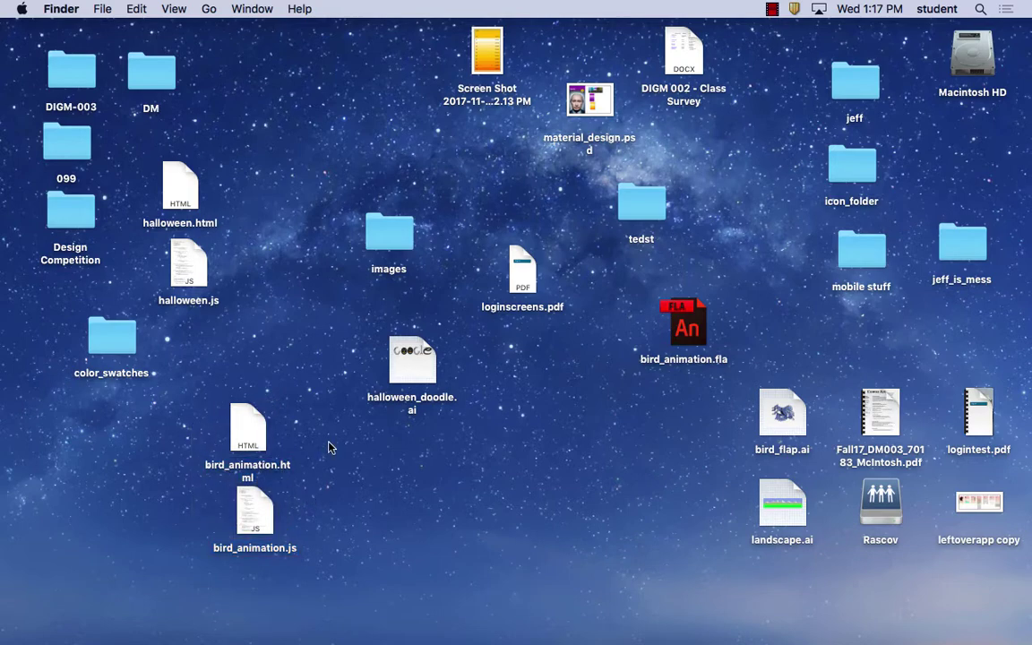
Step: Play bird_animation.html in Firefox, close the browser window, and switch back to Animate CC
mouse_move(324, 632)
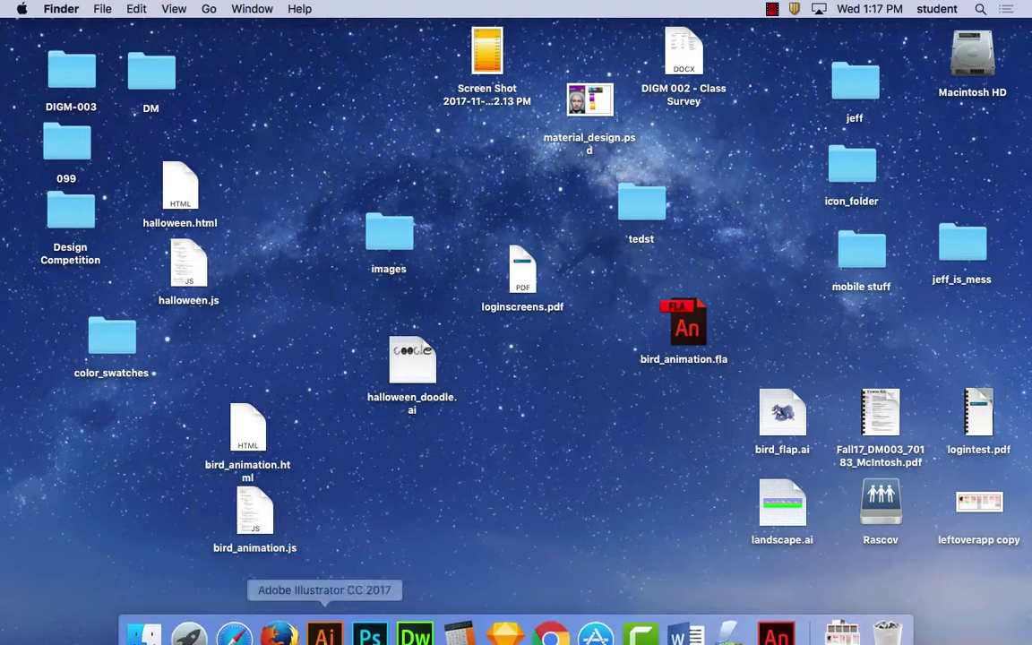
left_click(283, 630)
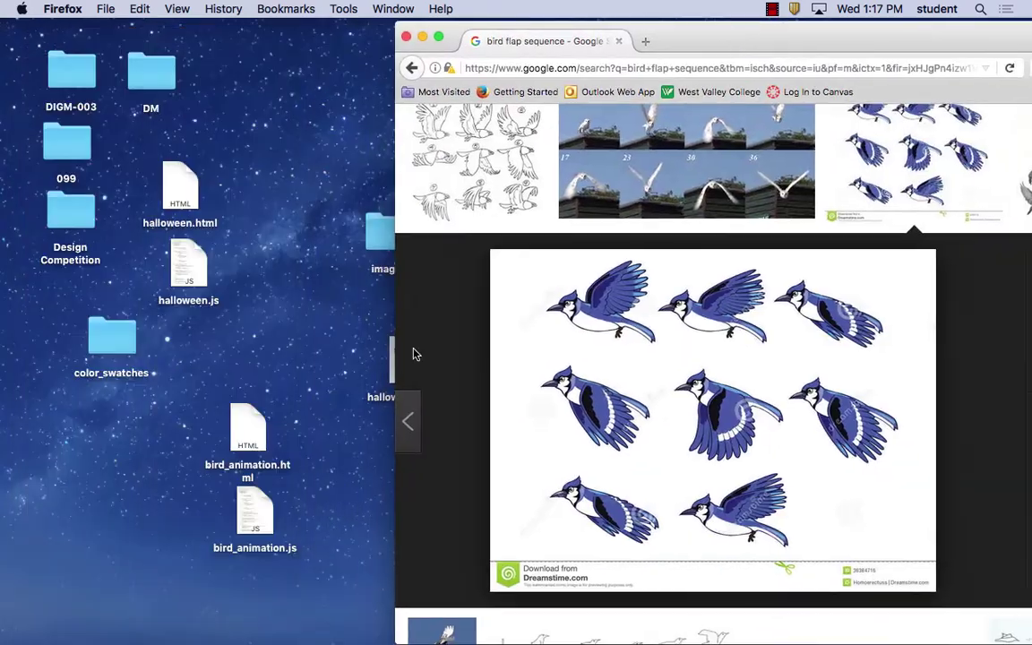
left_click_drag(248, 428, 593, 356)
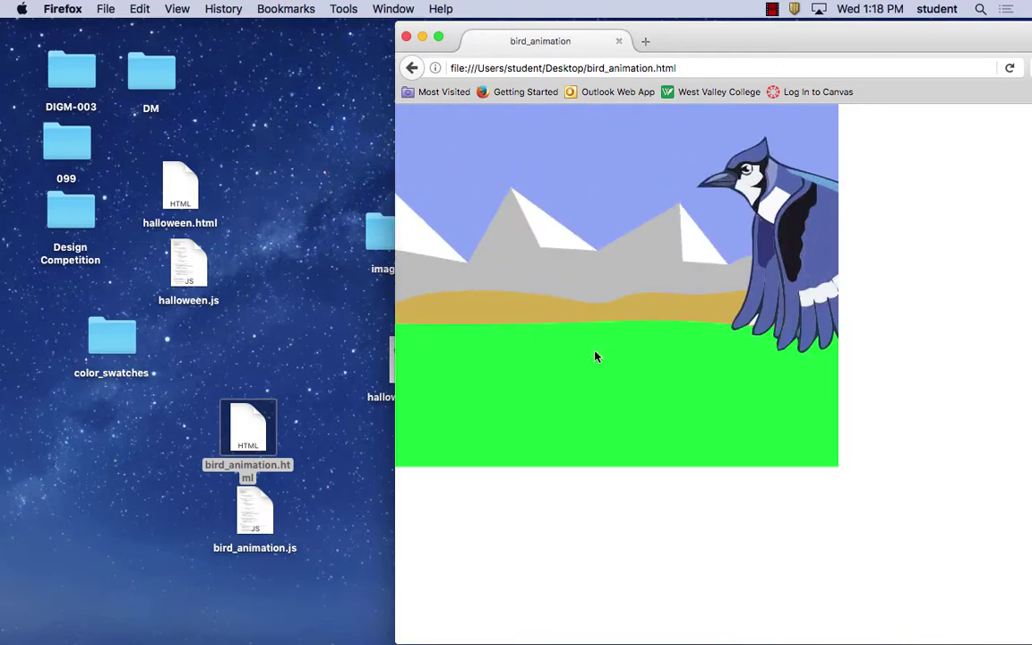
left_click(406, 37)
left_click(279, 224)
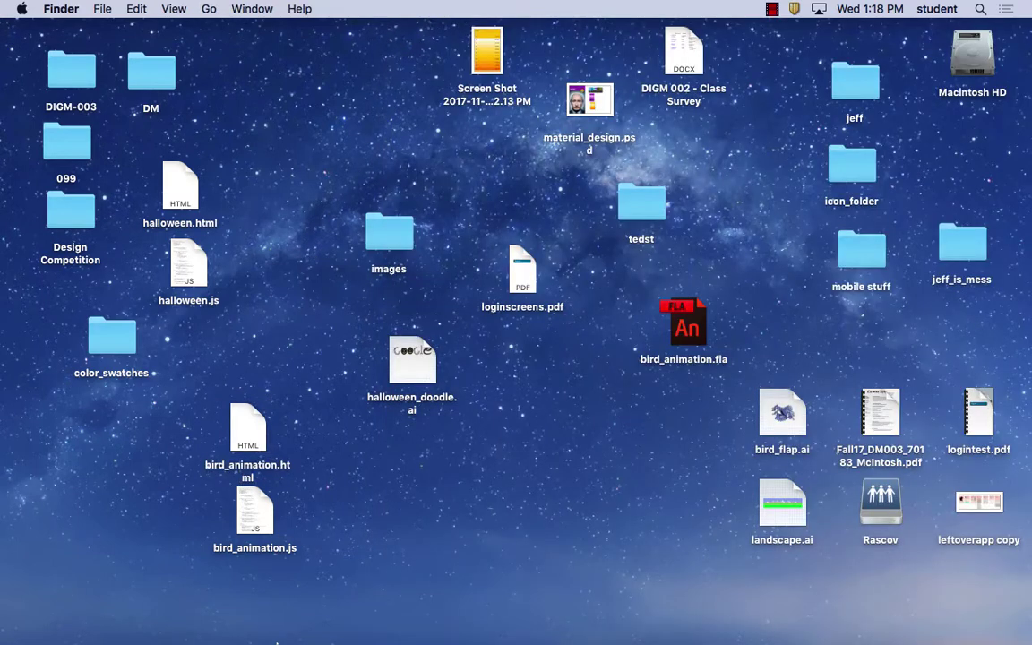
mouse_move(367, 618)
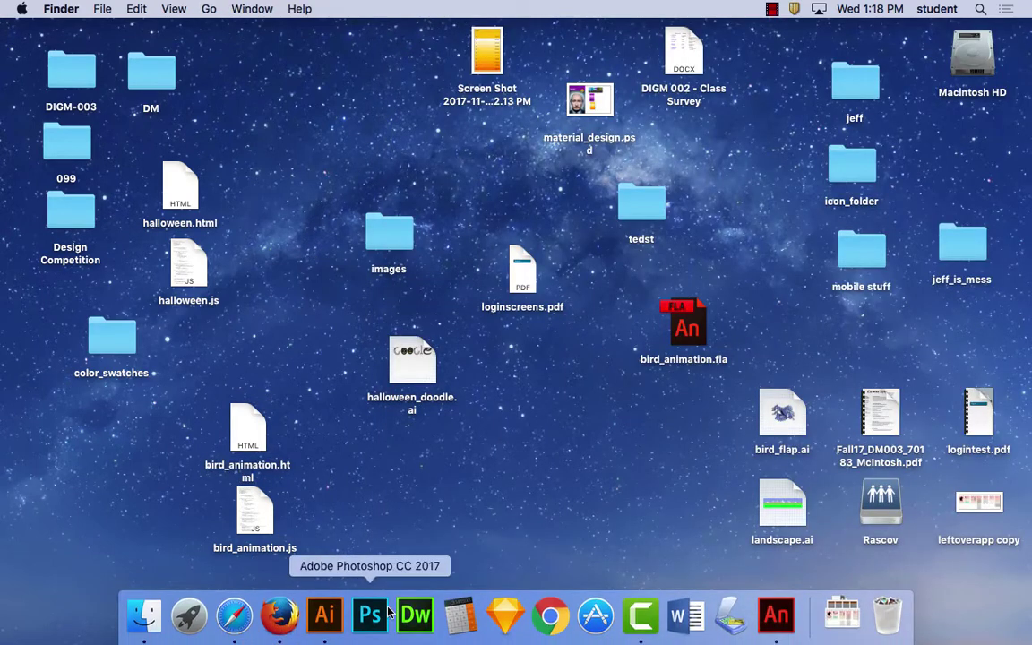
left_click(775, 616)
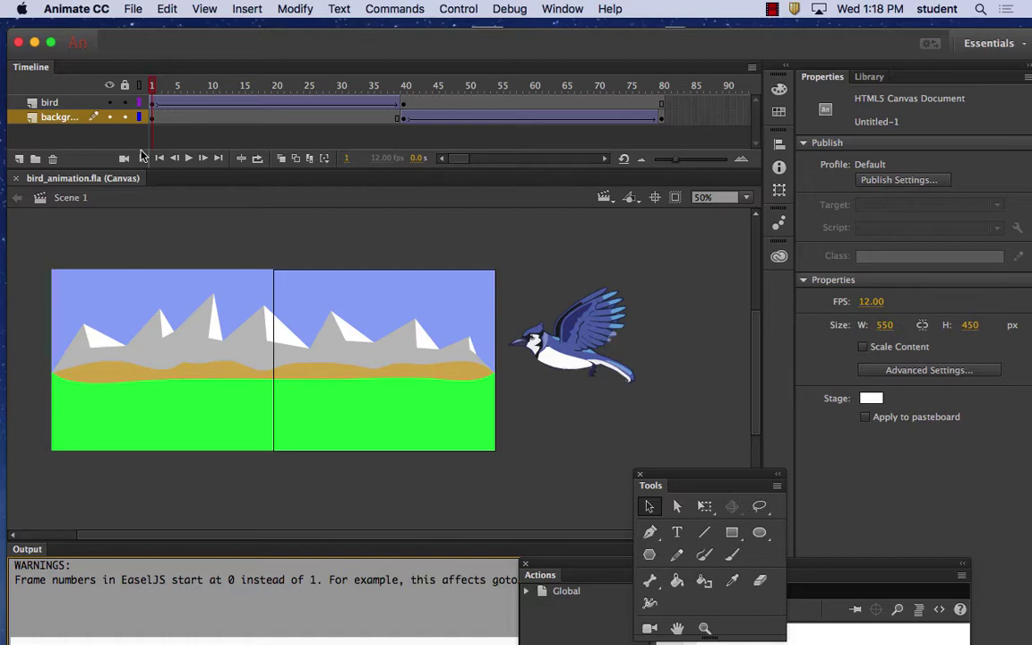
Step: Export the animation as an animated GIF looping forever, and save it to the Desktop as bird_animation in GIF Image (*.gif) format
left_click(130, 11)
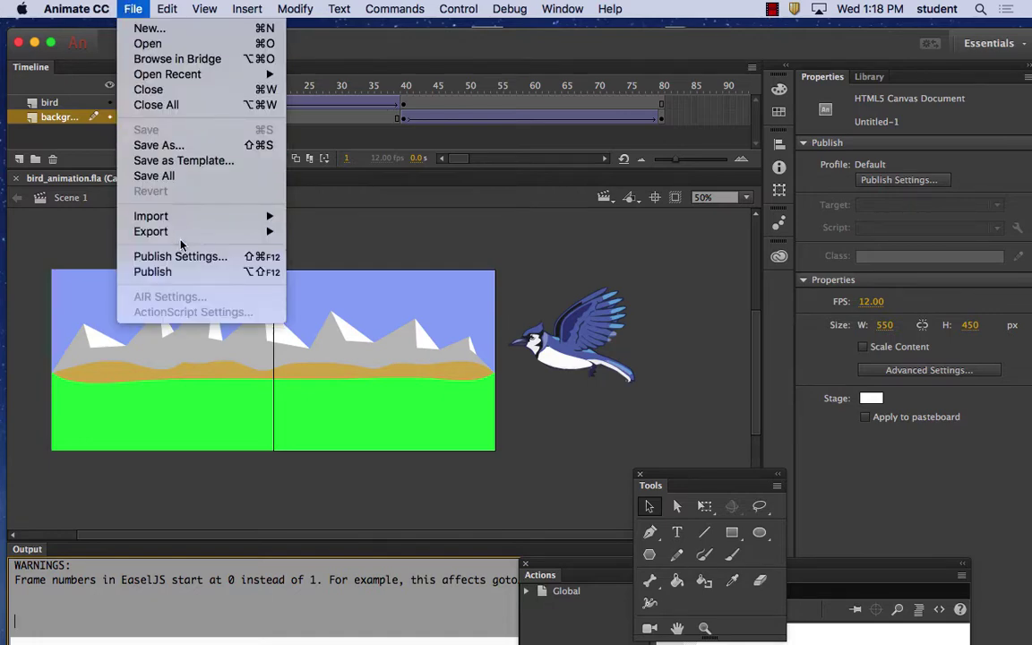
mouse_move(181, 238)
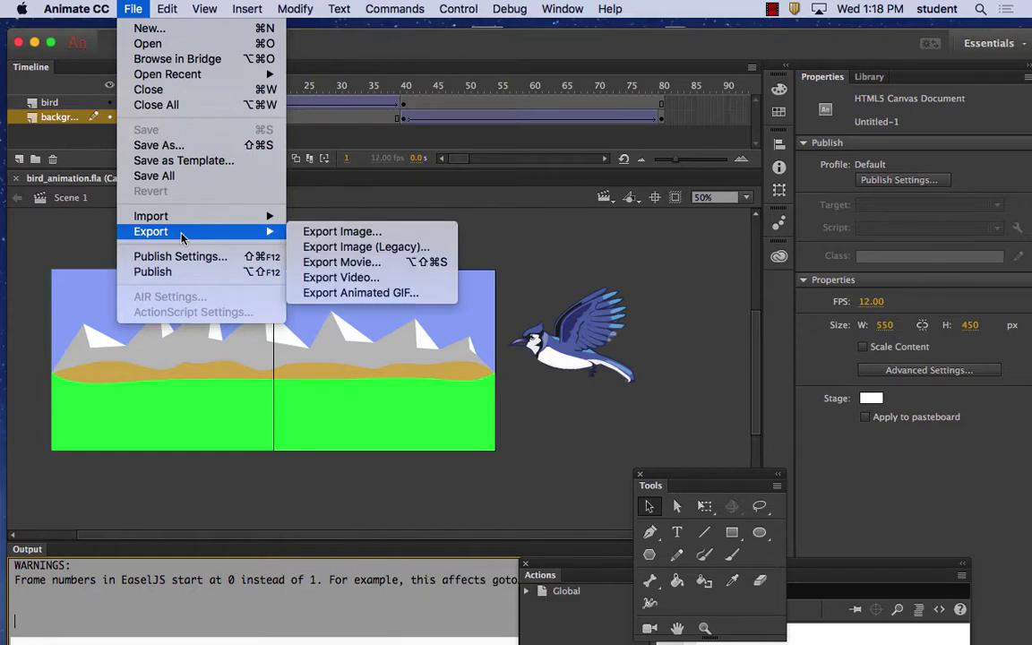
left_click(361, 294)
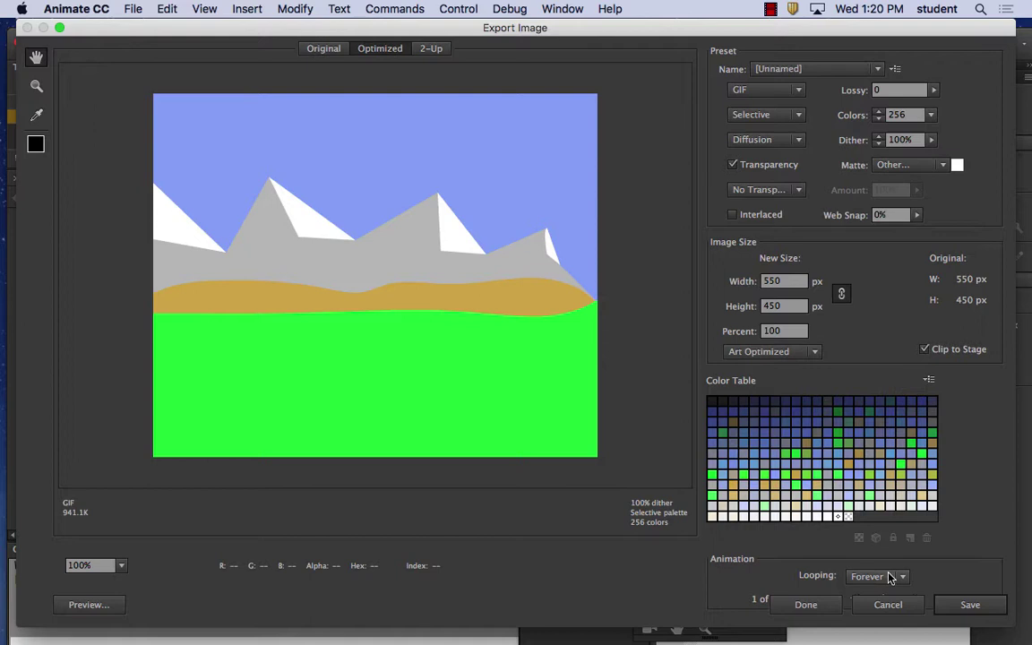
left_click(976, 605)
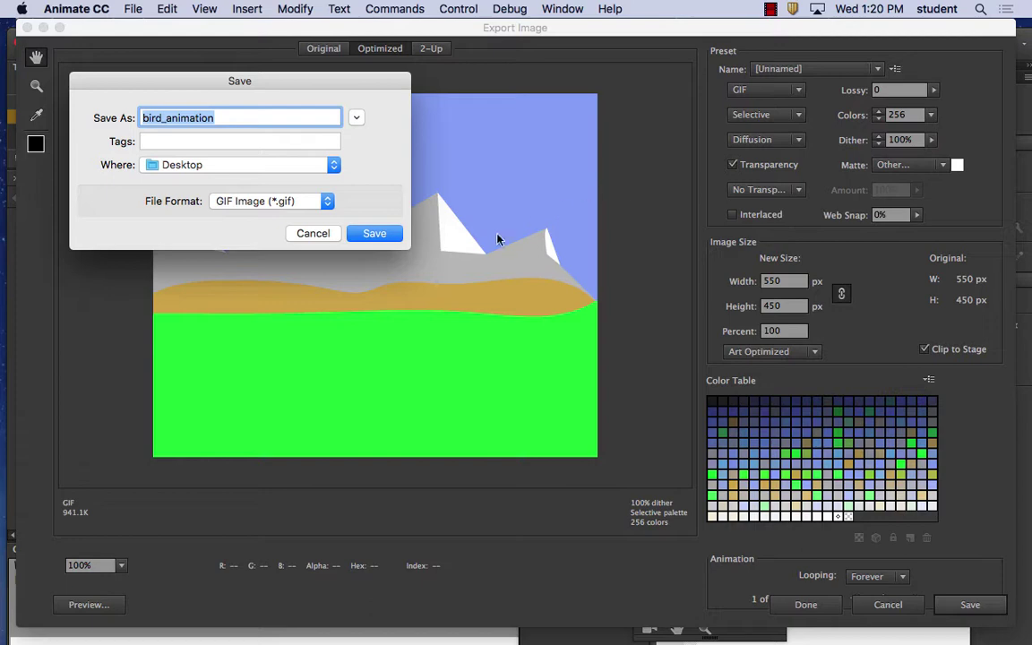
left_click(374, 233)
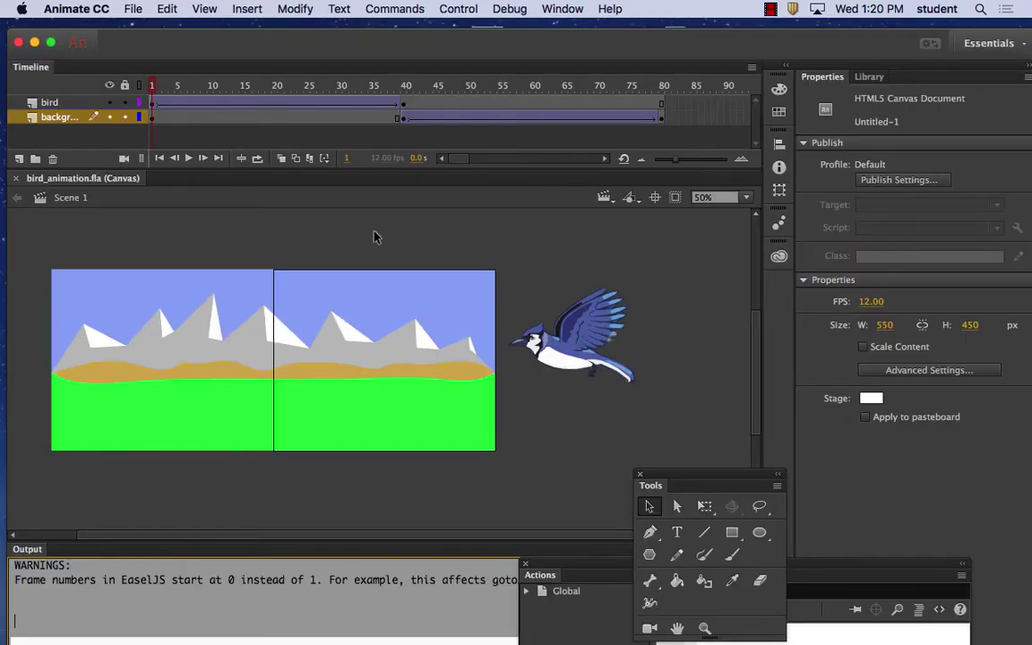
Step: Hide Animate CC to reach the desktop, and move bird_animation.gif to the empty area below halloween_doodle.ai
left_click(90, 8)
left_click(117, 159)
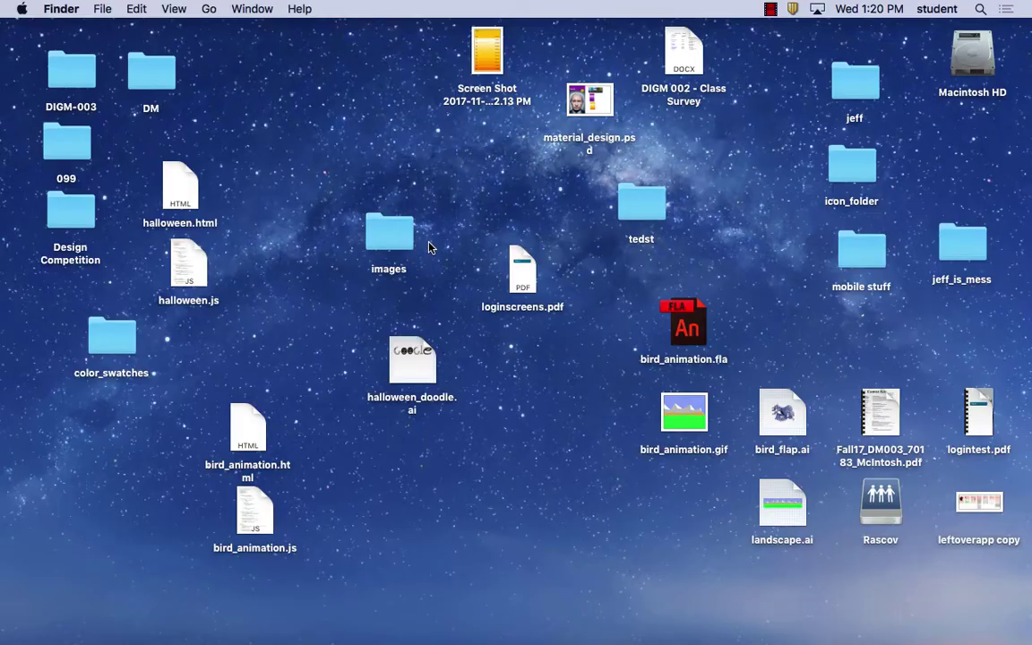
left_click_drag(690, 414, 542, 448)
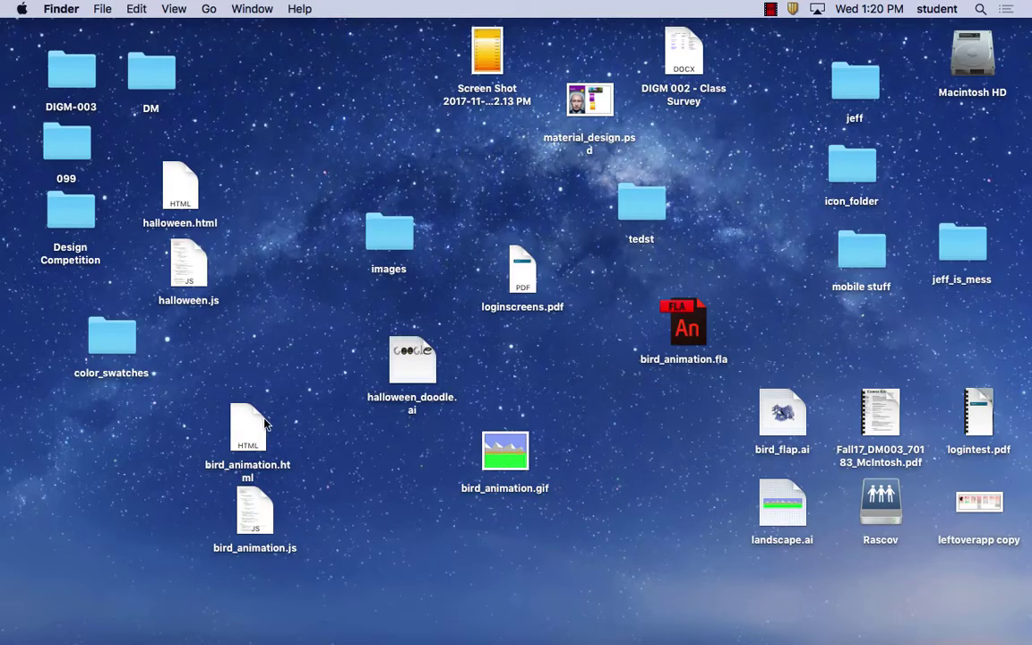
Step: Play bird_animation.gif in Firefox, close the browser window, and switch back to Animate CC
left_click(279, 617)
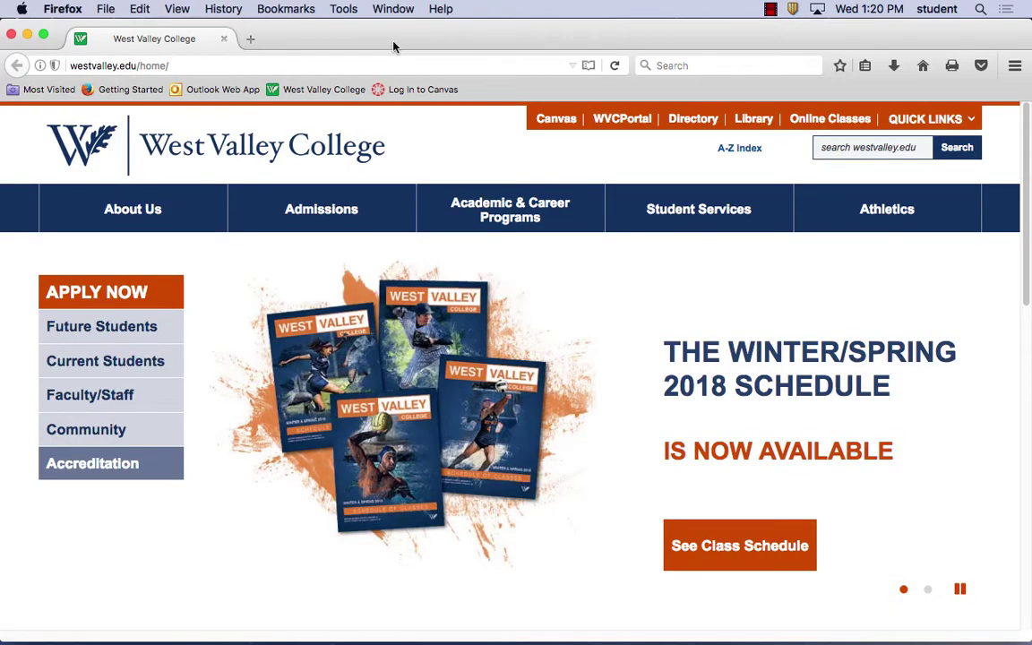
left_click_drag(392, 45, 930, 54)
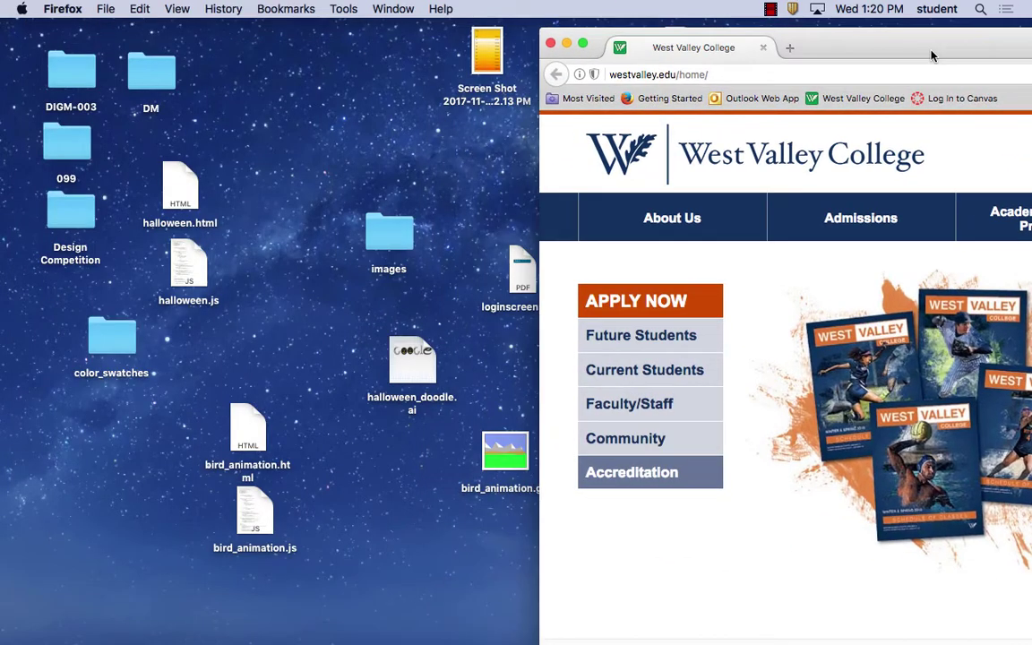
left_click_drag(505, 450, 727, 327)
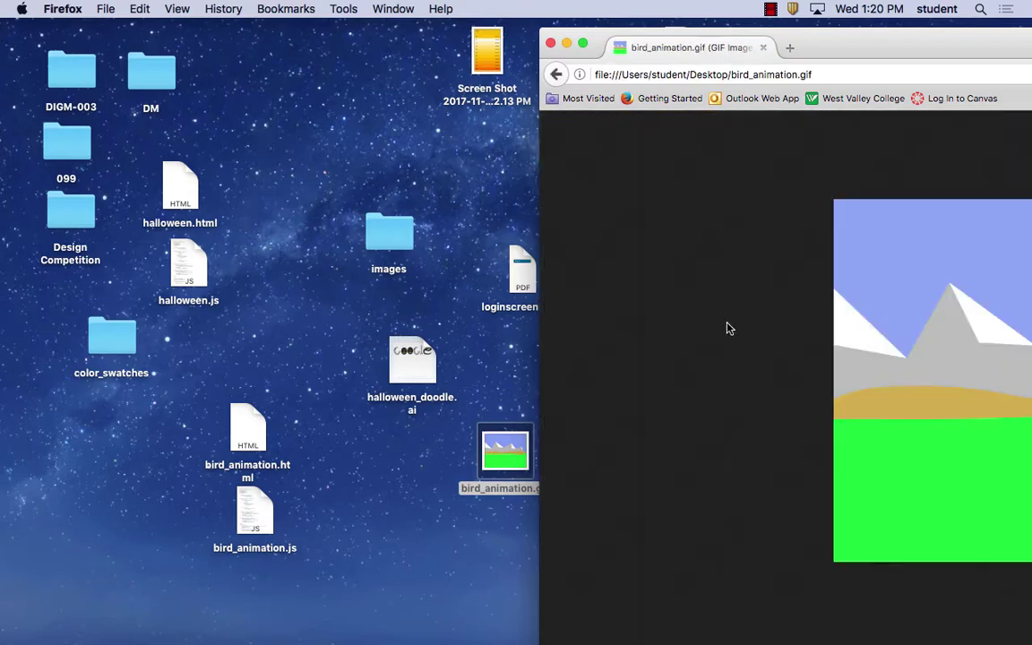
left_click_drag(877, 39, 392, 30)
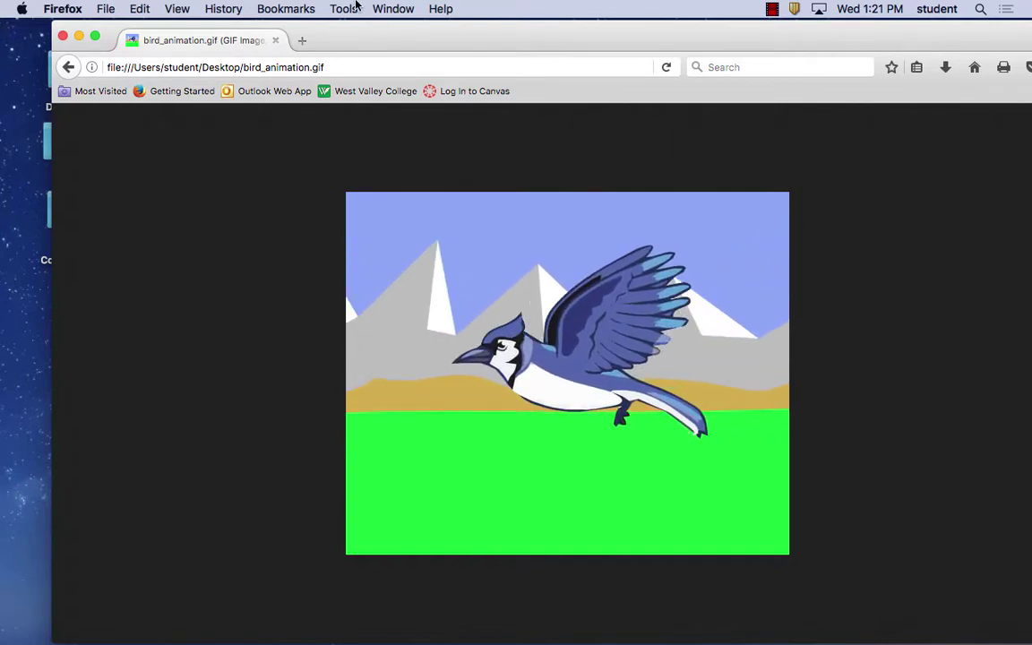
key("super+w")
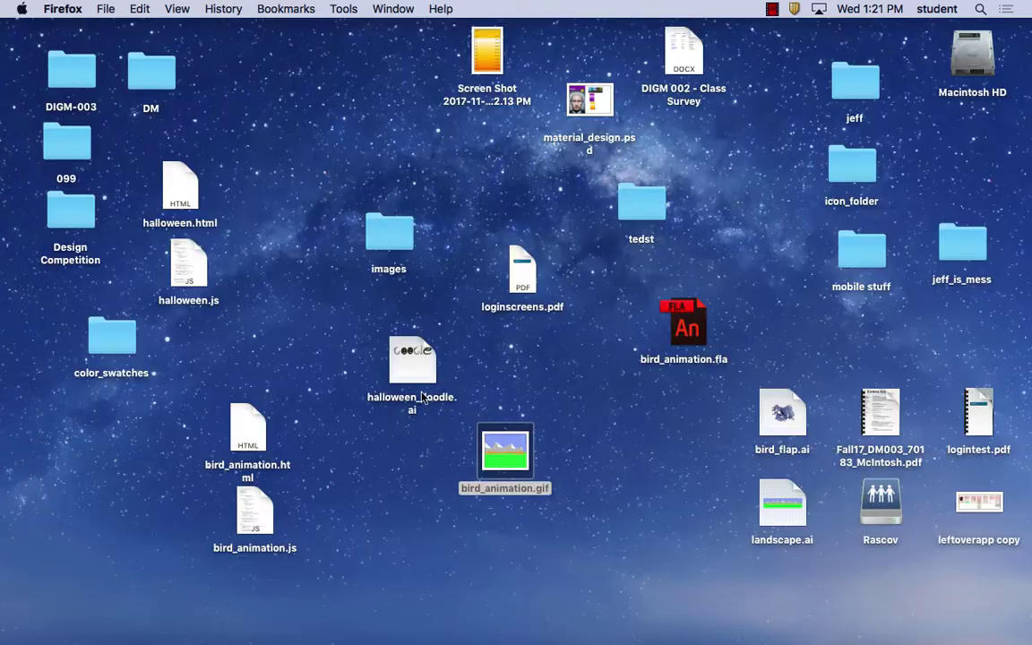
left_click(281, 411)
mouse_move(369, 618)
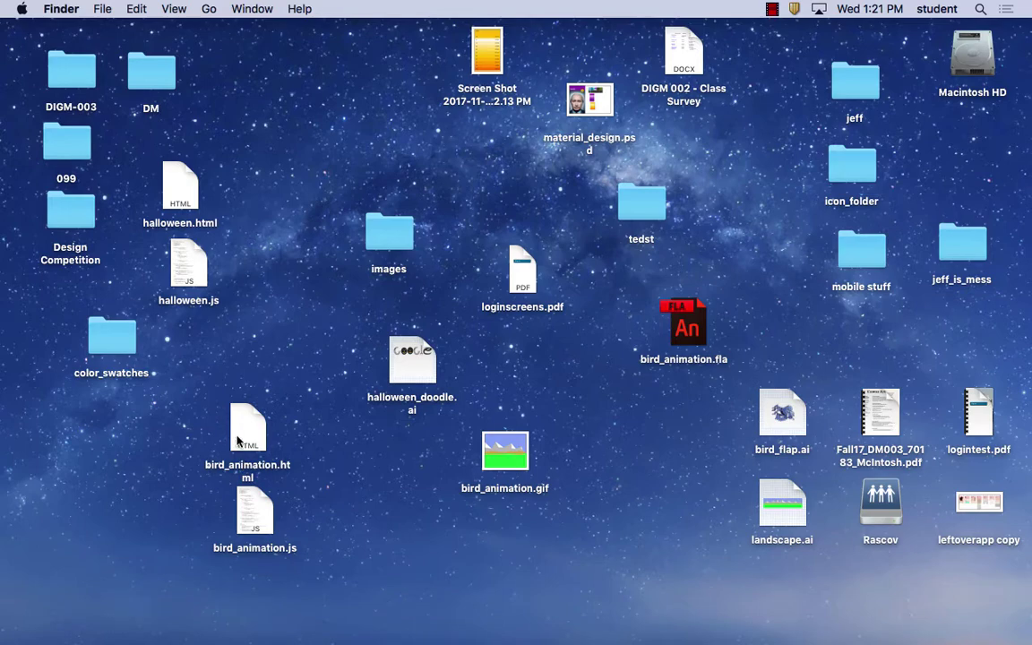
mouse_move(916, 640)
left_click(780, 620)
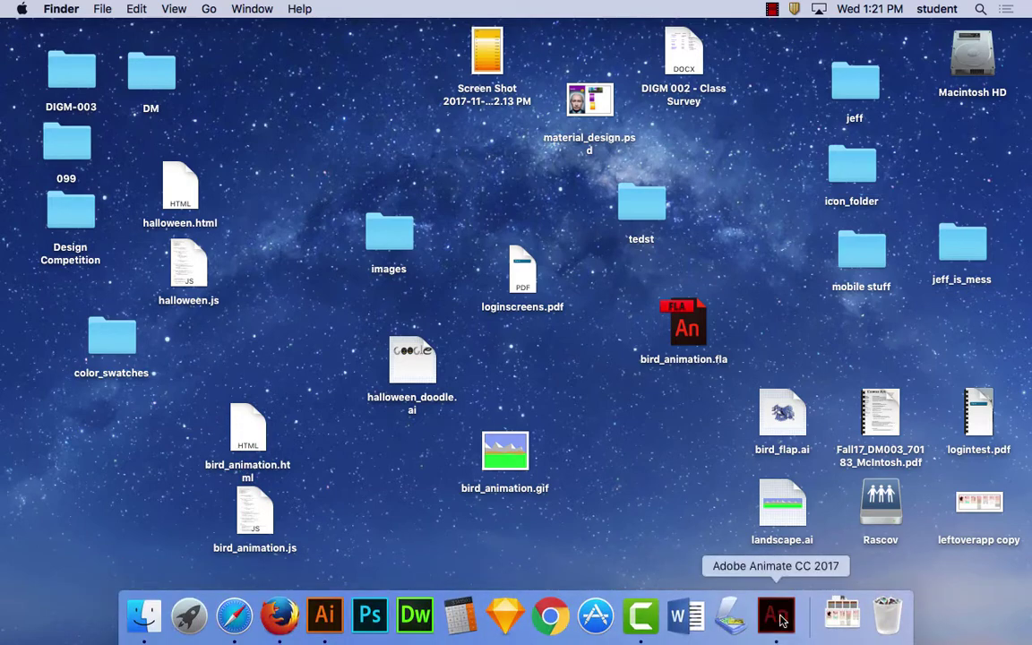
Step: Examine the file formats offered for exporting the animation as a movie, and leave the export without saving
left_click(133, 8)
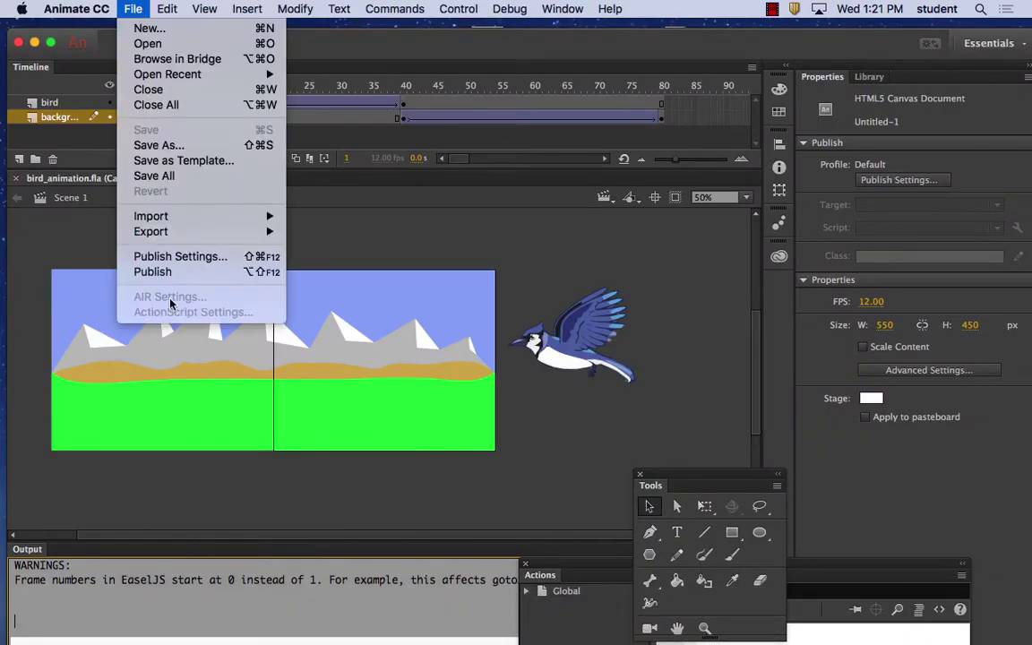
mouse_move(172, 231)
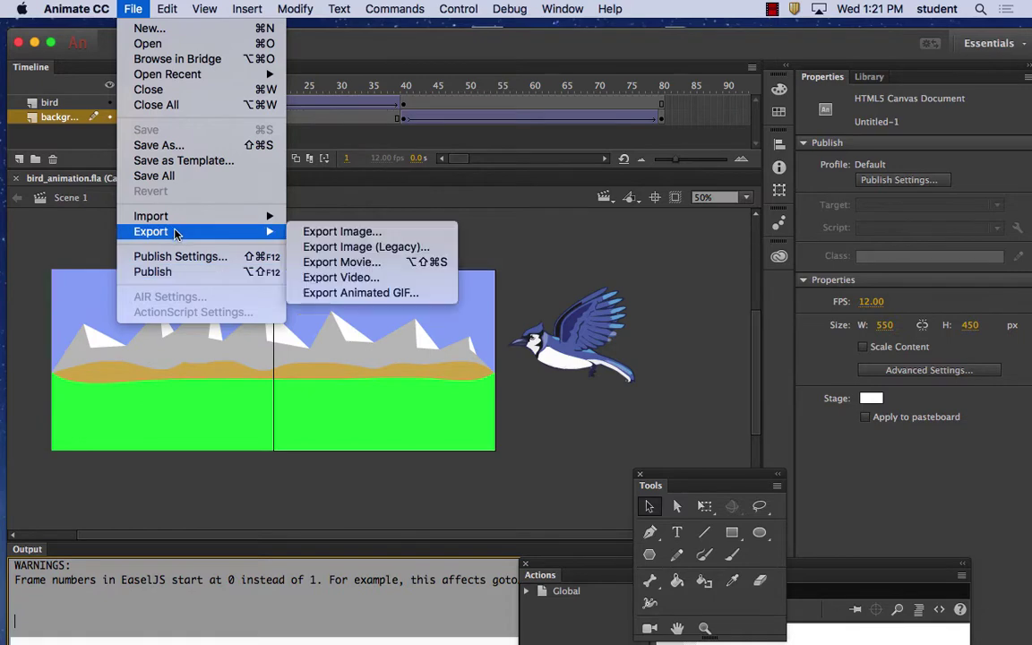
left_click(359, 263)
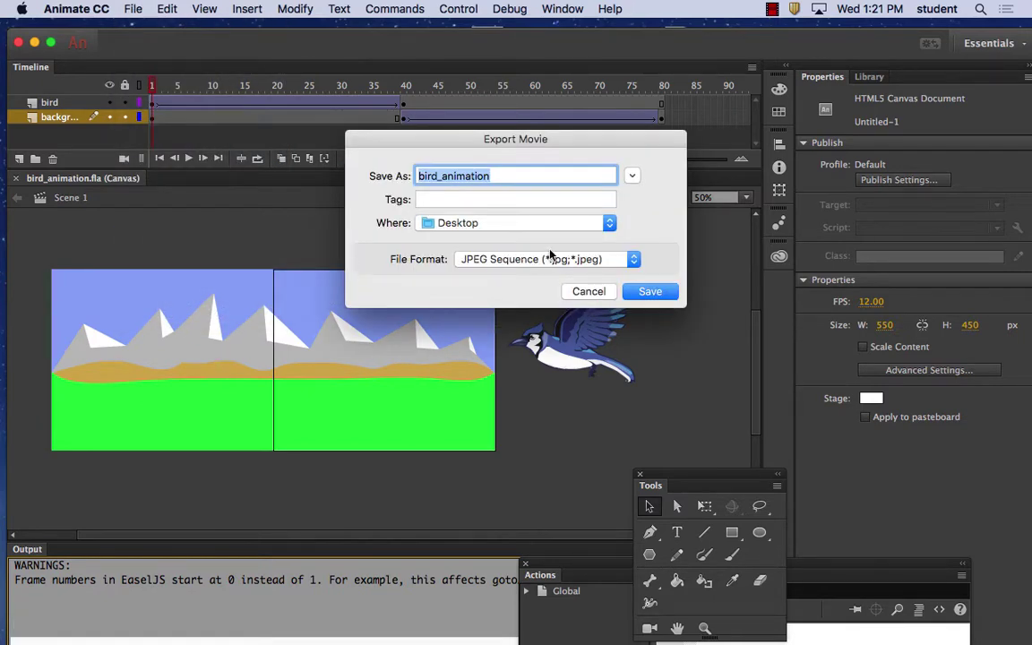
left_click(550, 257)
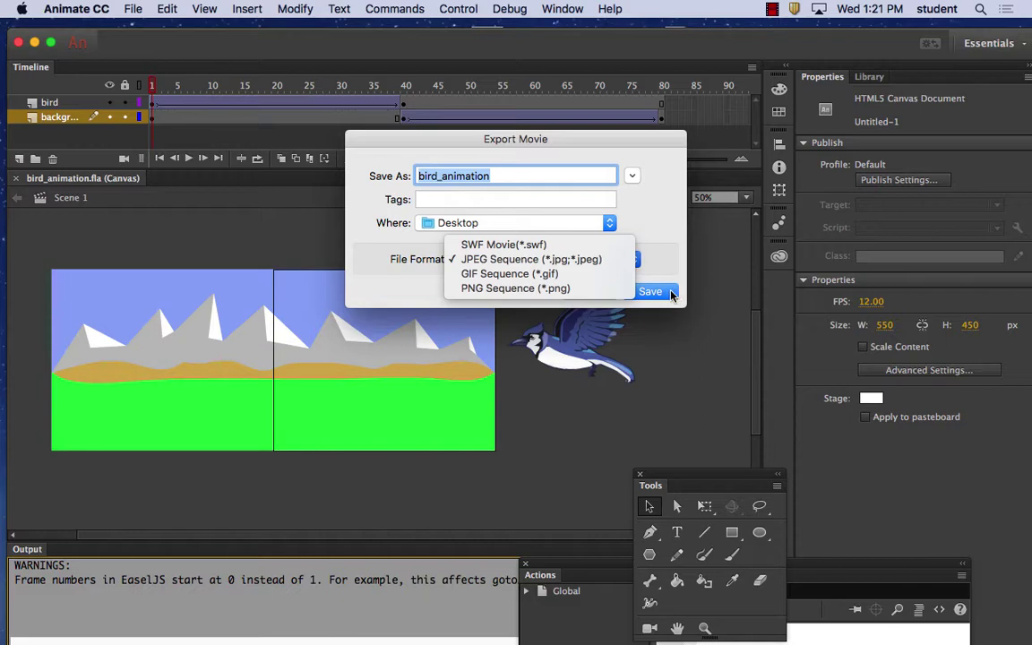
left_click(593, 258)
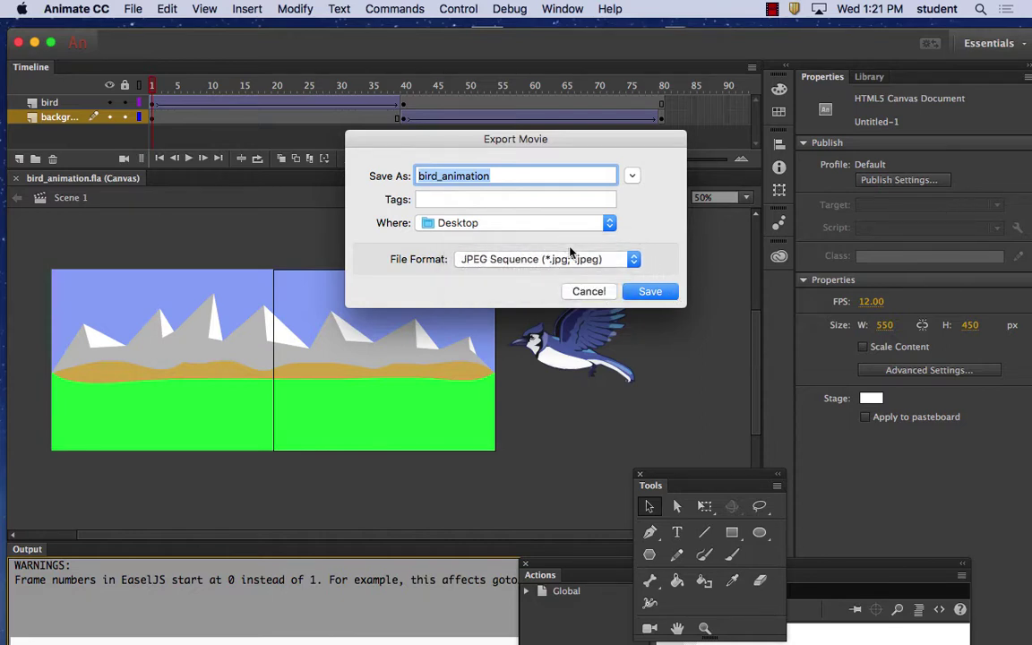
left_click(587, 291)
Step: Export the animation as a 550 by 450 px video, bird_animation.mov, to the Desktop with conversion in Adobe Media Encoder
left_click(133, 9)
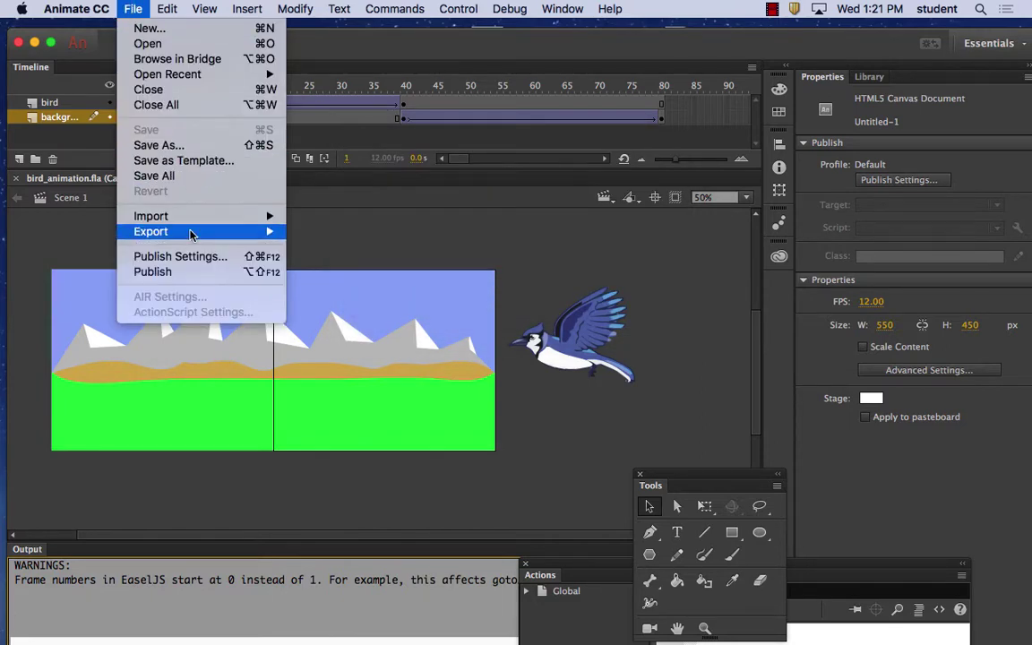
mouse_move(184, 231)
left_click(333, 277)
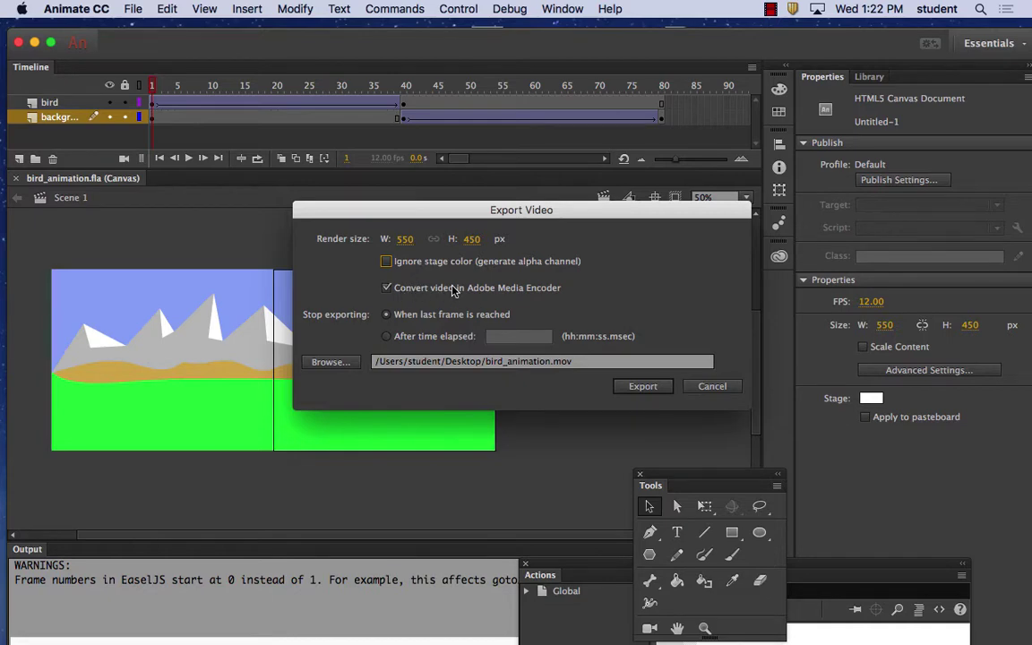
left_click(642, 385)
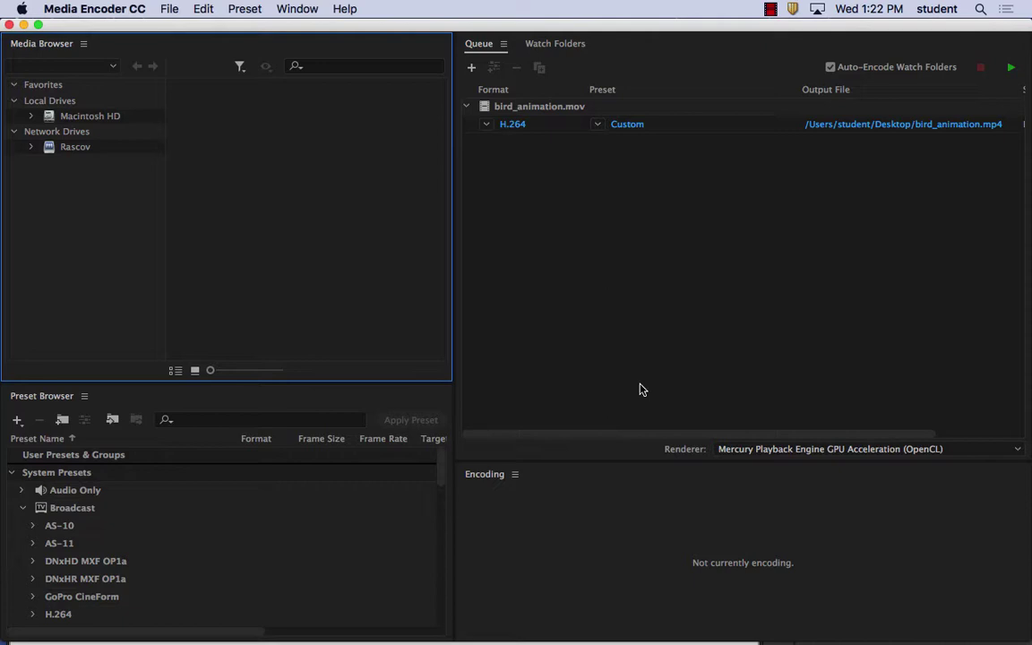
Step: Keep the queued video's format as H.264, set its preset to YouTube 1080p HD, and start encoding the queue
left_click(488, 125)
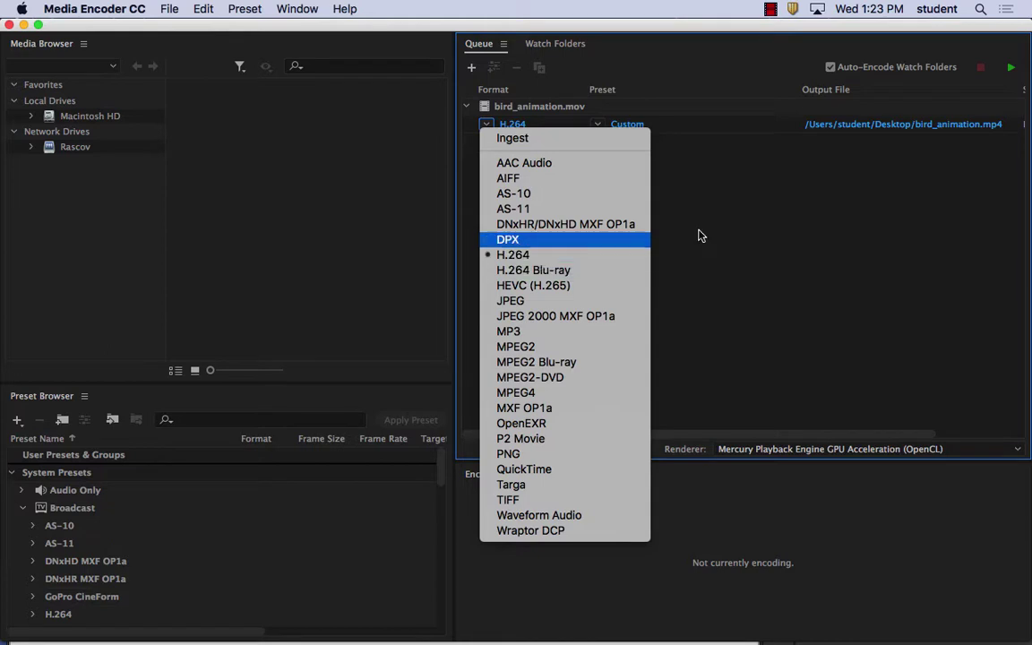
left_click(771, 214)
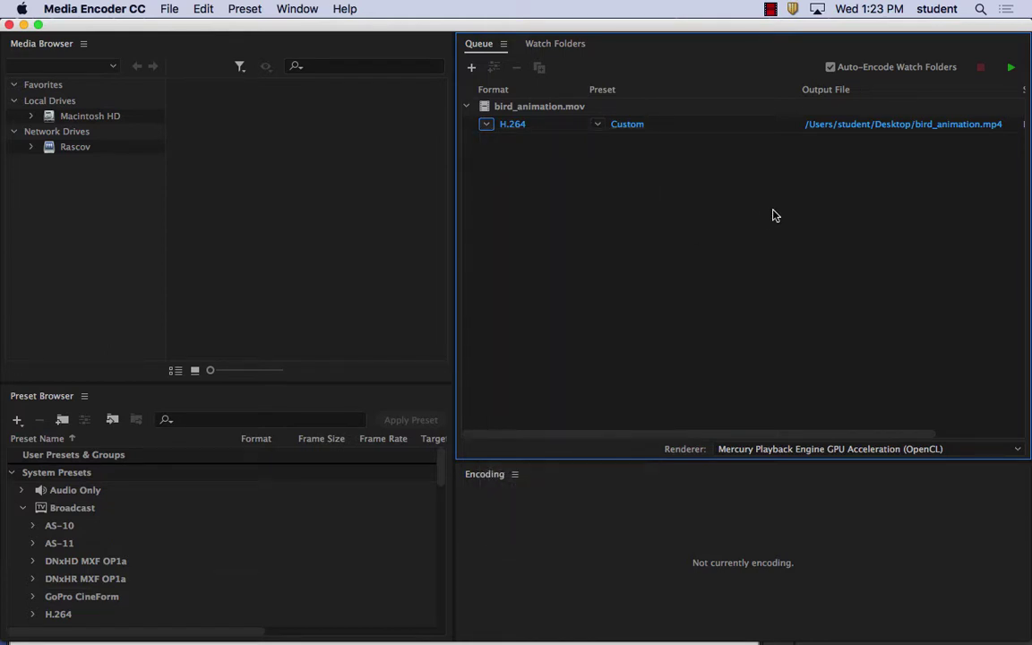
left_click(598, 126)
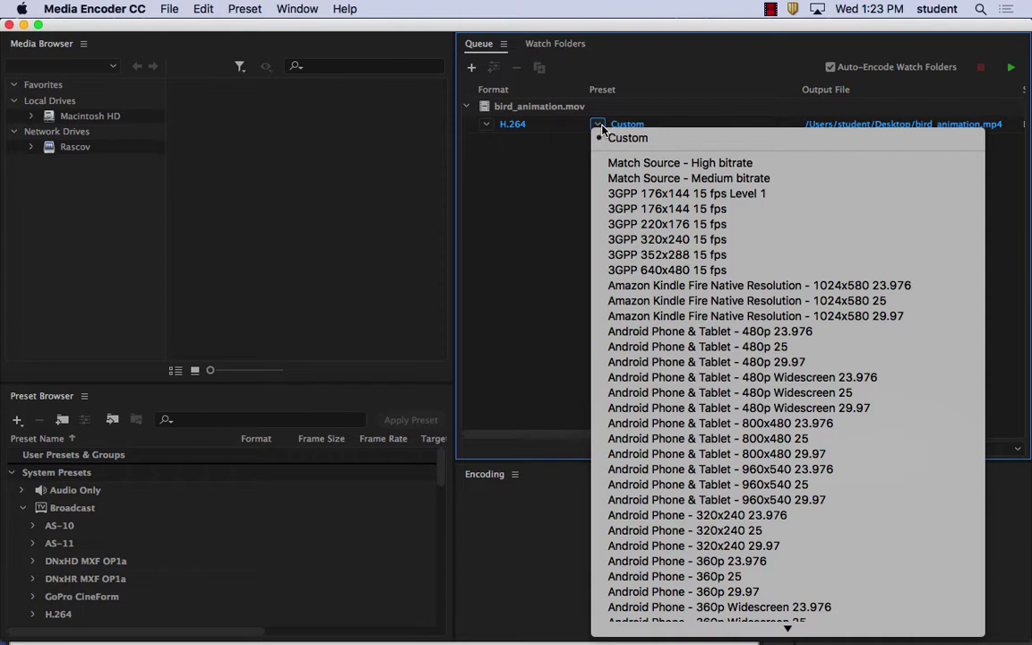
scroll(627, 362, "down", 10)
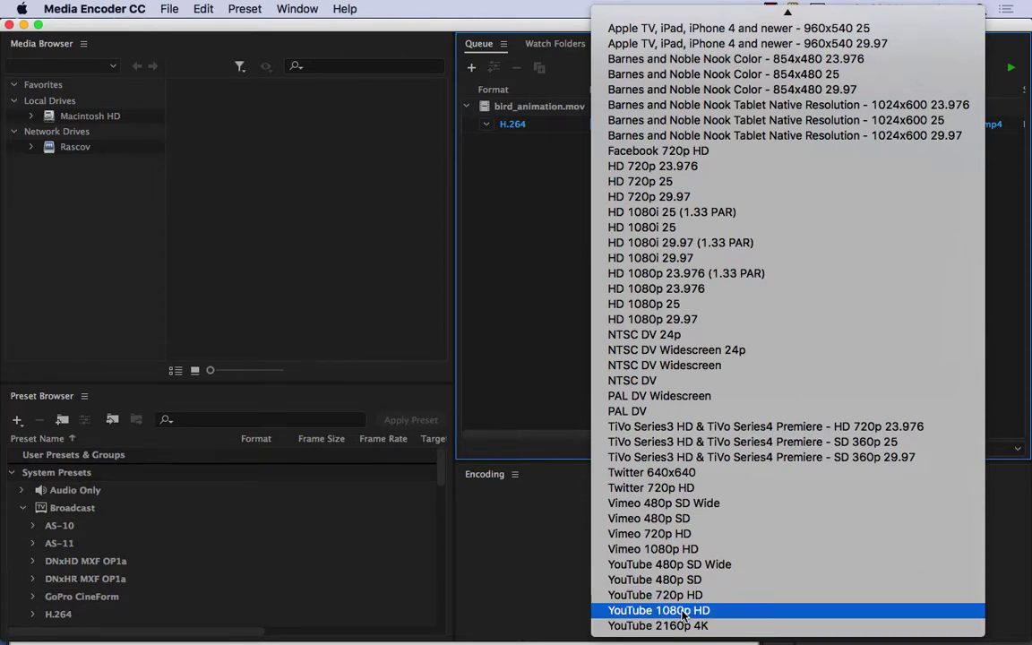
left_click(683, 616)
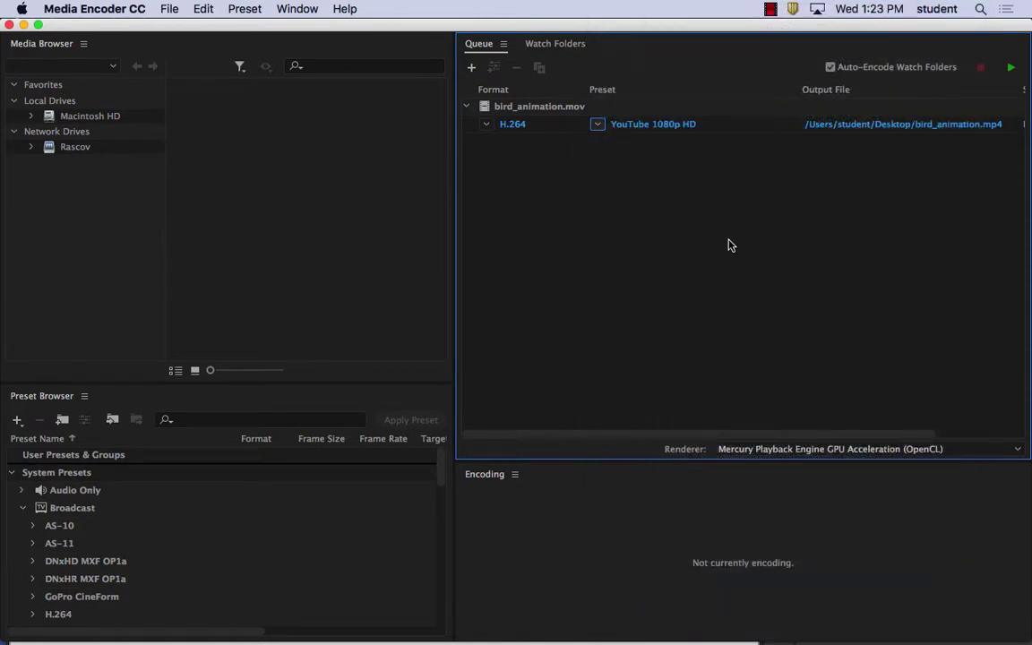
left_click(1010, 70)
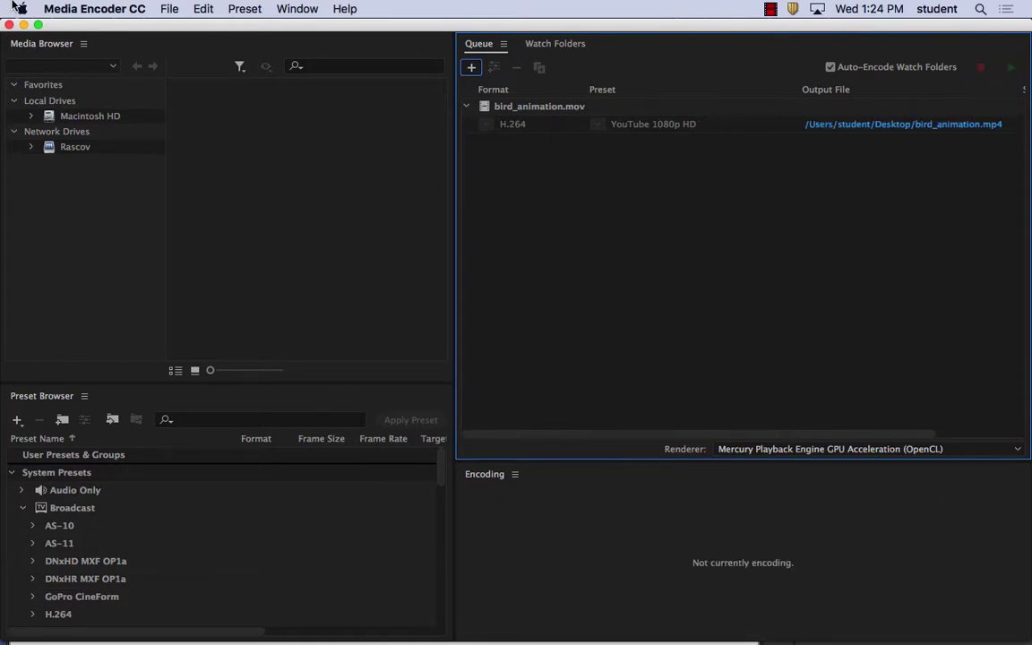
Step: Hide Media Encoder and Animate to reach the desktop, and move bird_animation.mov to the space above bird_animation.gif
left_click(75, 7)
left_click(123, 144)
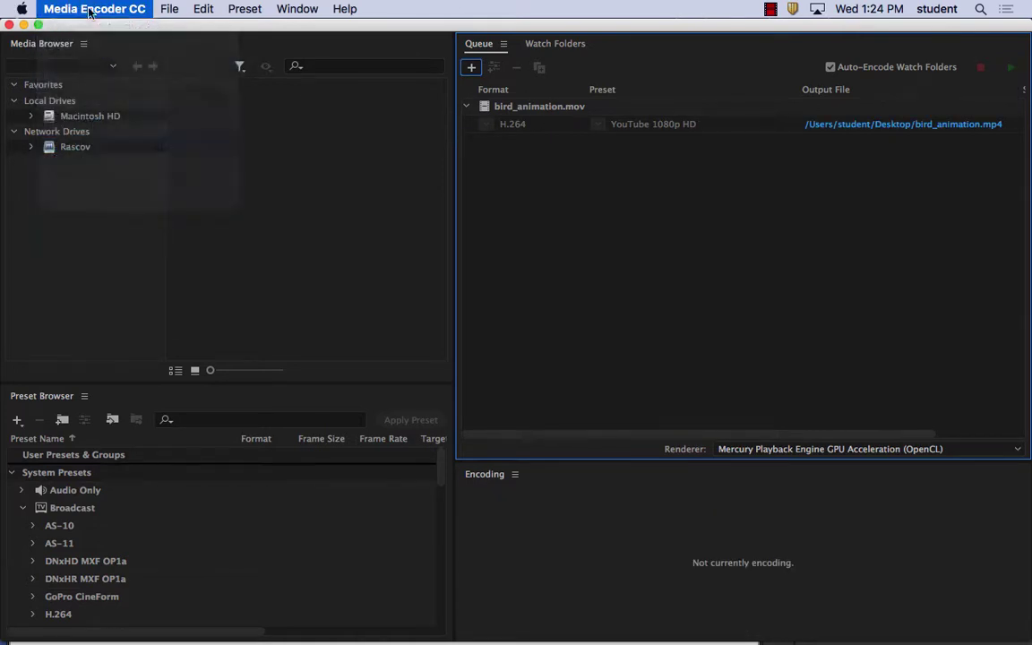
left_click(76, 8)
left_click(99, 157)
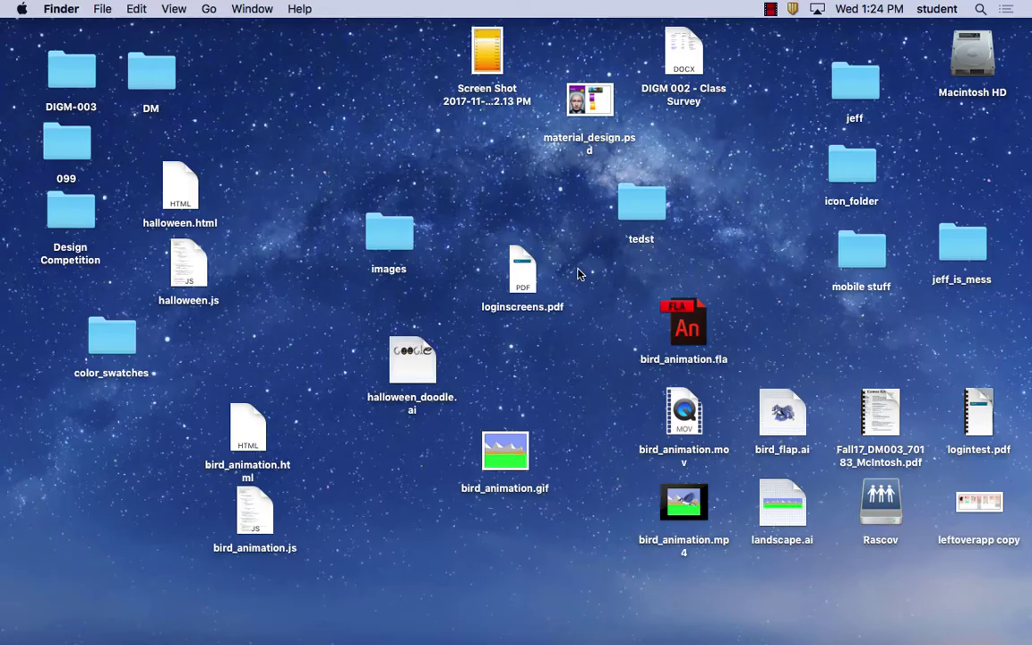
left_click_drag(681, 412, 518, 358)
Step: Play bird_animation.mov in QuickTime Player, and return to the desktop files
right_click(523, 360)
mouse_move(617, 302)
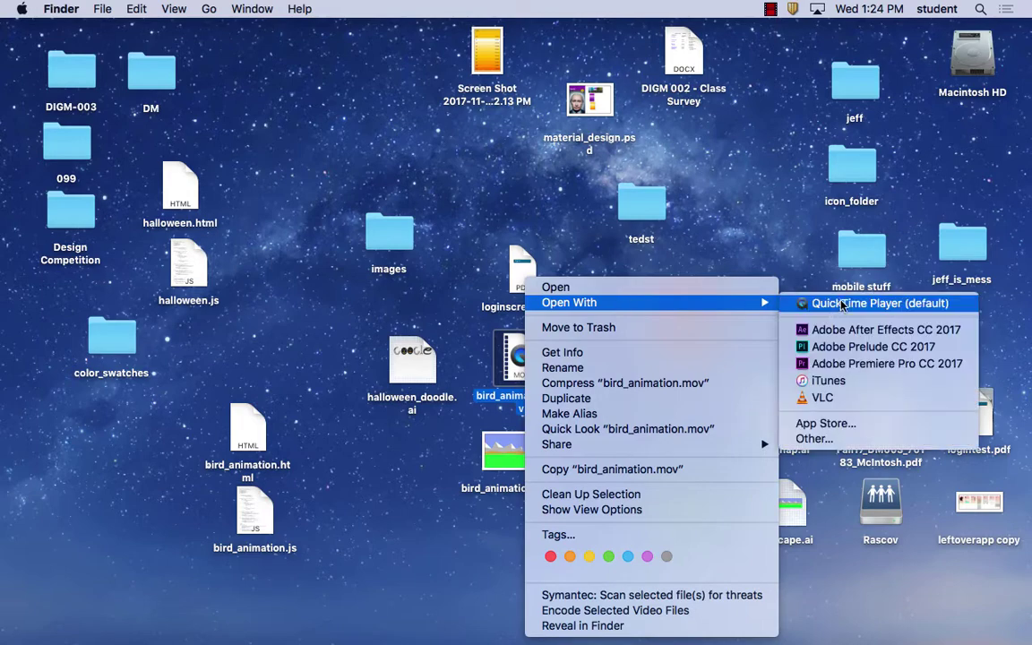
left_click(833, 302)
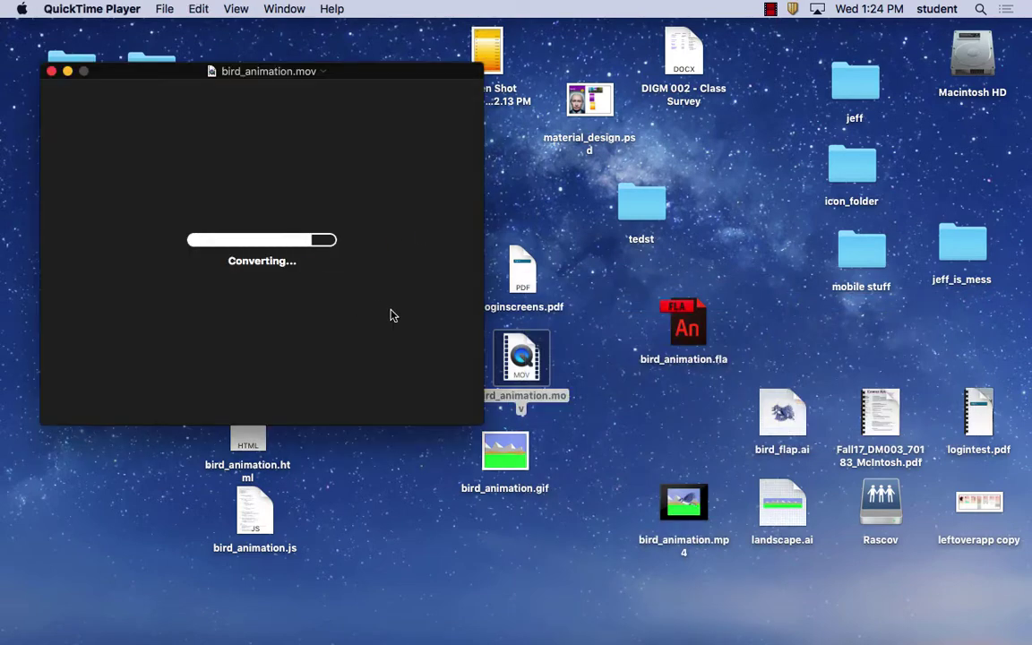
left_click(262, 340)
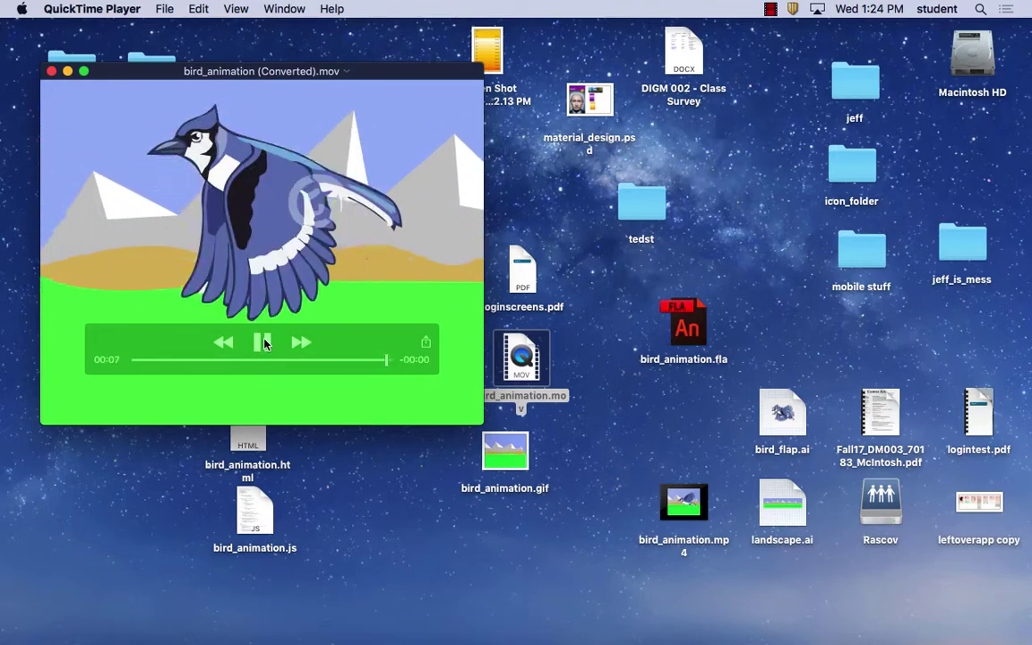
left_click(263, 343)
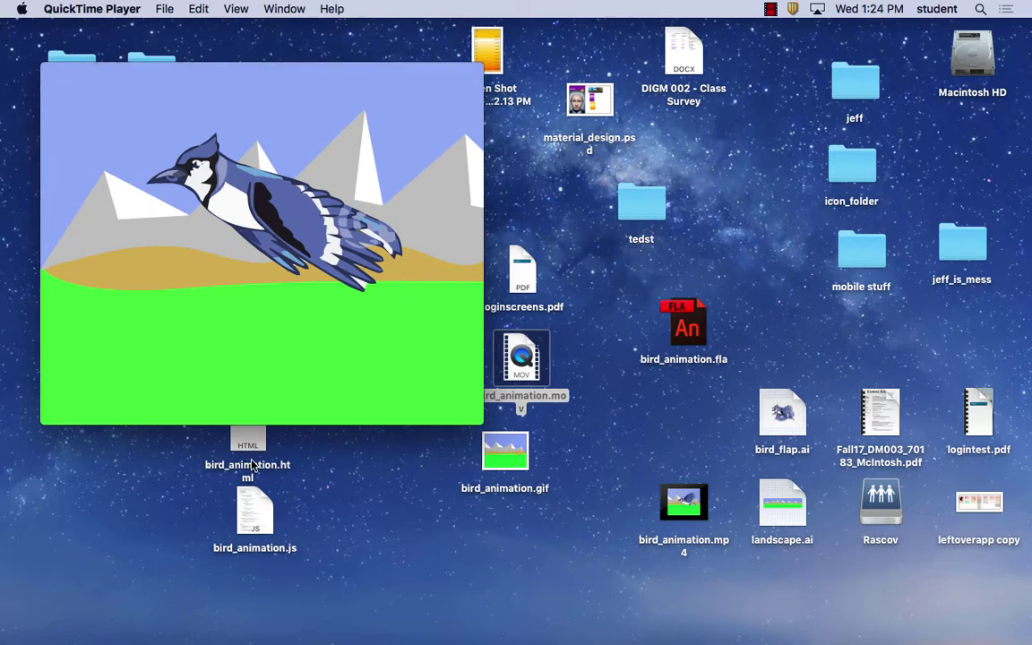
left_click(252, 486)
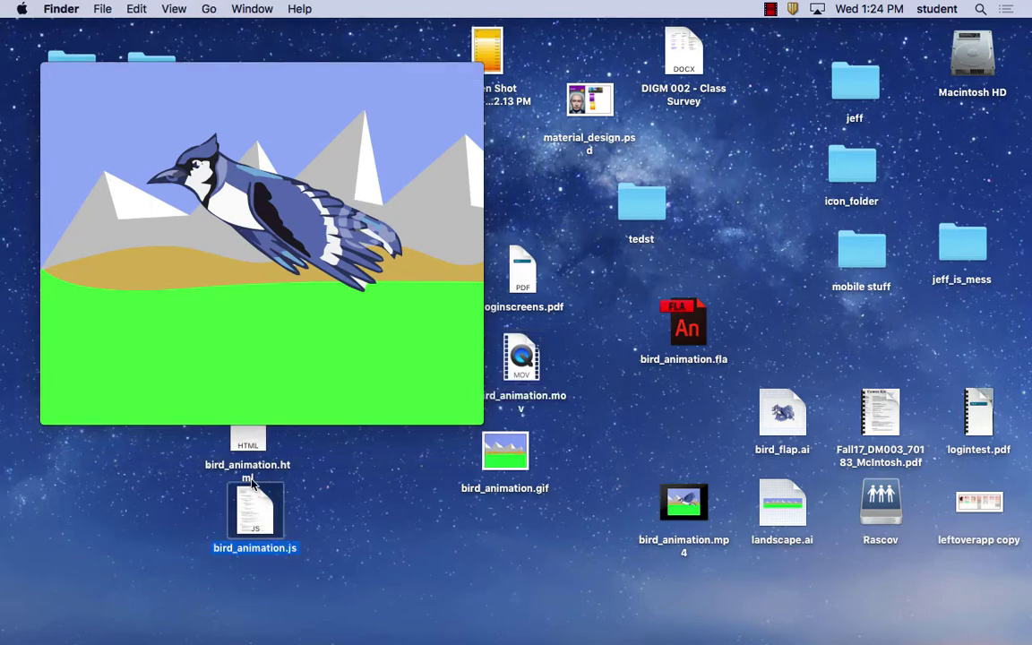
Step: Quit QuickTime Player without saving the converted copy of bird_animation.mov
left_click(253, 440)
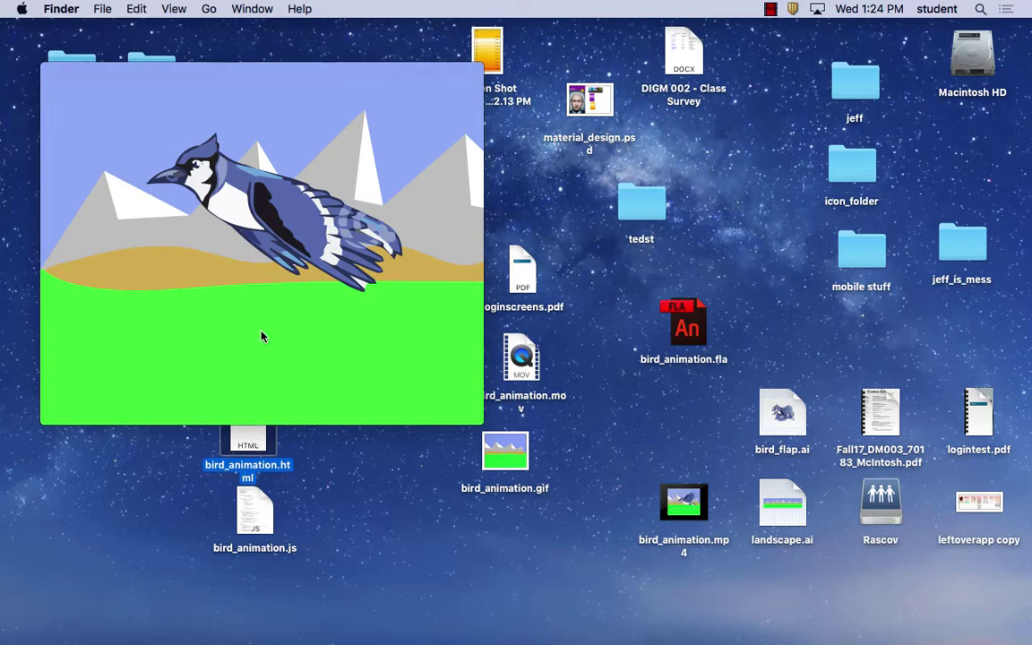
left_click(124, 71)
left_click(97, 9)
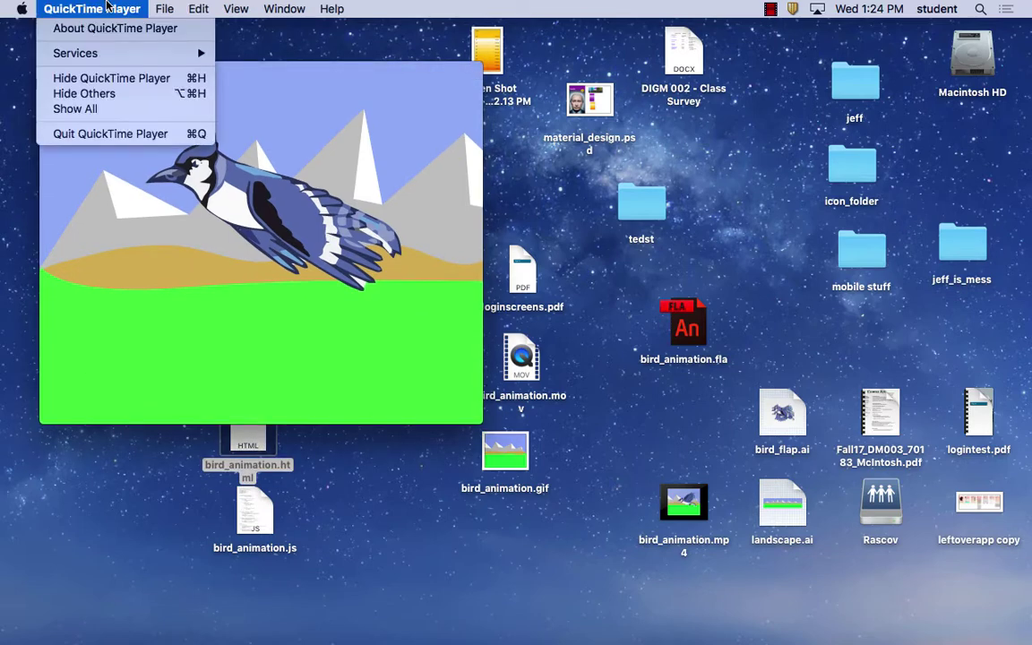
left_click(96, 130)
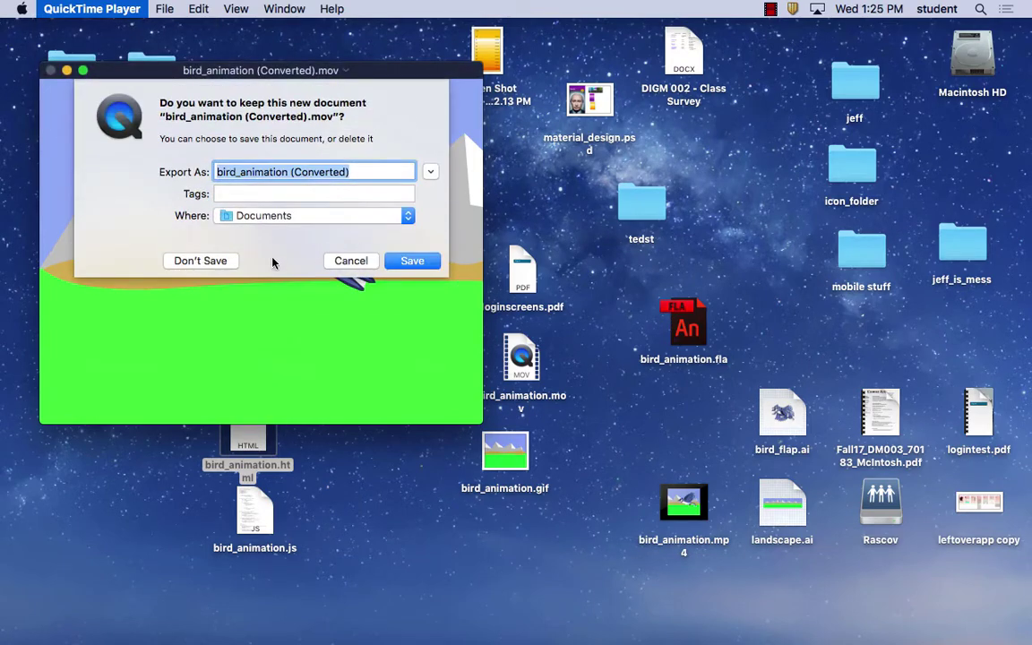
left_click(215, 251)
Step: Place bird_animation.html and bird_animation.js side by side in the open space below the color_swatches folder
left_click_drag(249, 430, 149, 441)
left_click_drag(259, 514, 258, 447)
left_click(295, 434)
Step: Compress bird_animation.html and bird_animation.js together into one zip archive, and move the archive to the space below halloween_doodle.ai
left_click_drag(98, 423, 279, 491)
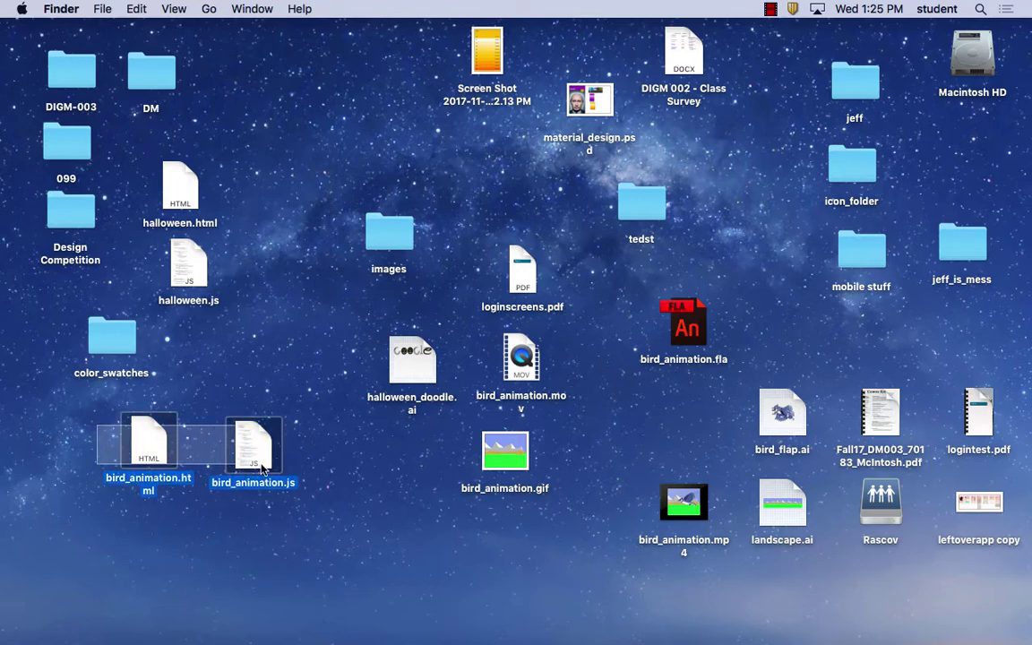
right_click(255, 436)
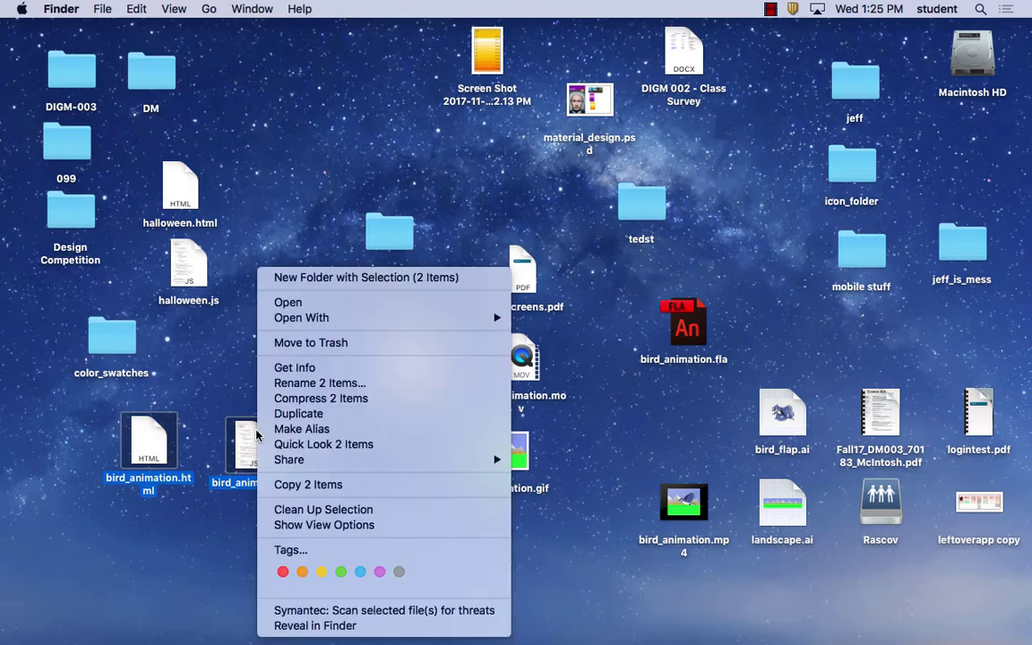
left_click(301, 399)
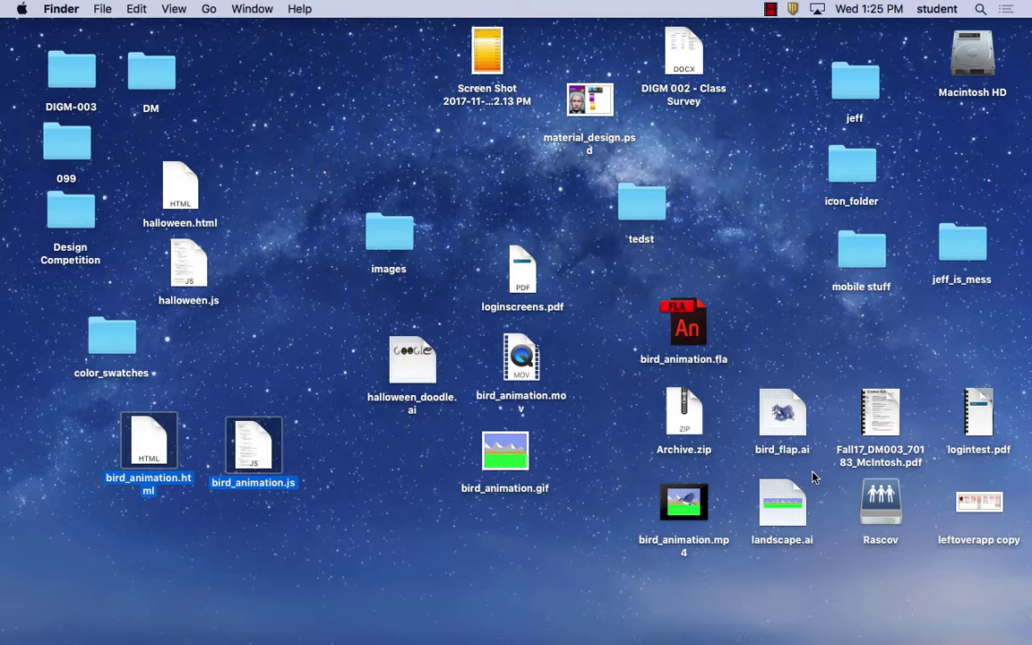
left_click_drag(683, 414, 360, 512)
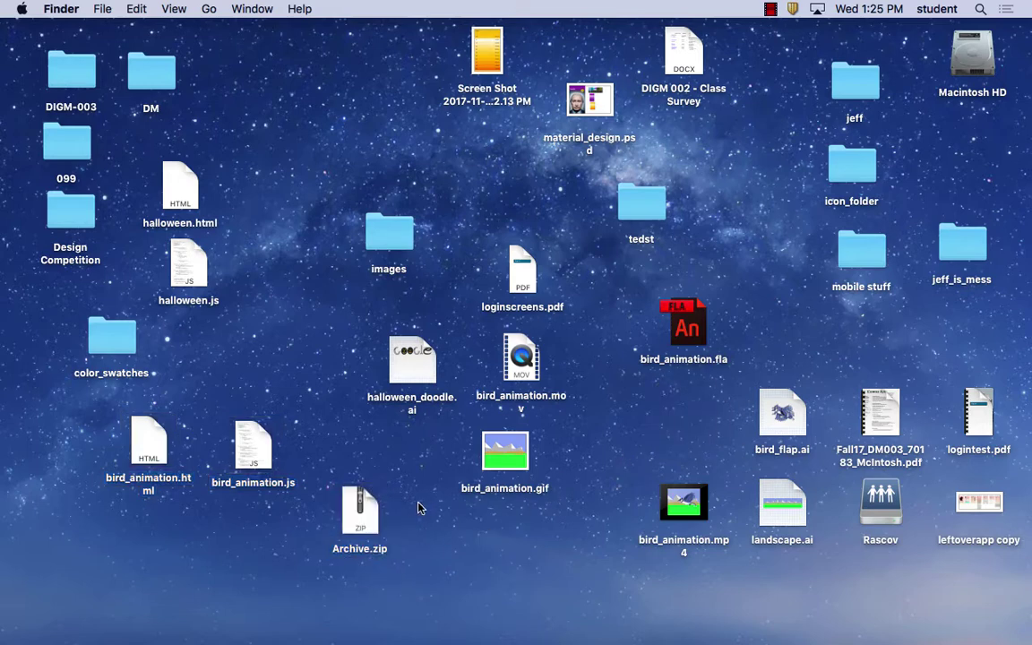